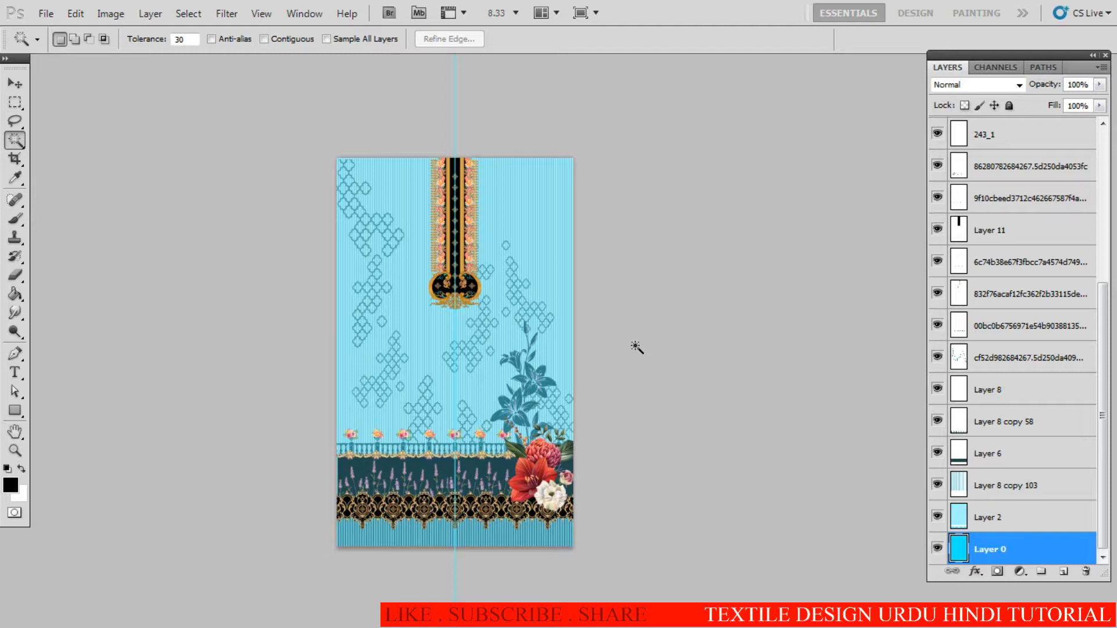
# Step: Try to crop the document to a full-canvas selection that has been shifted sideways
pyautogui.keyDown('ctrl'); pyautogui.click(458, 484); pyautogui.keyUp('ctrl')
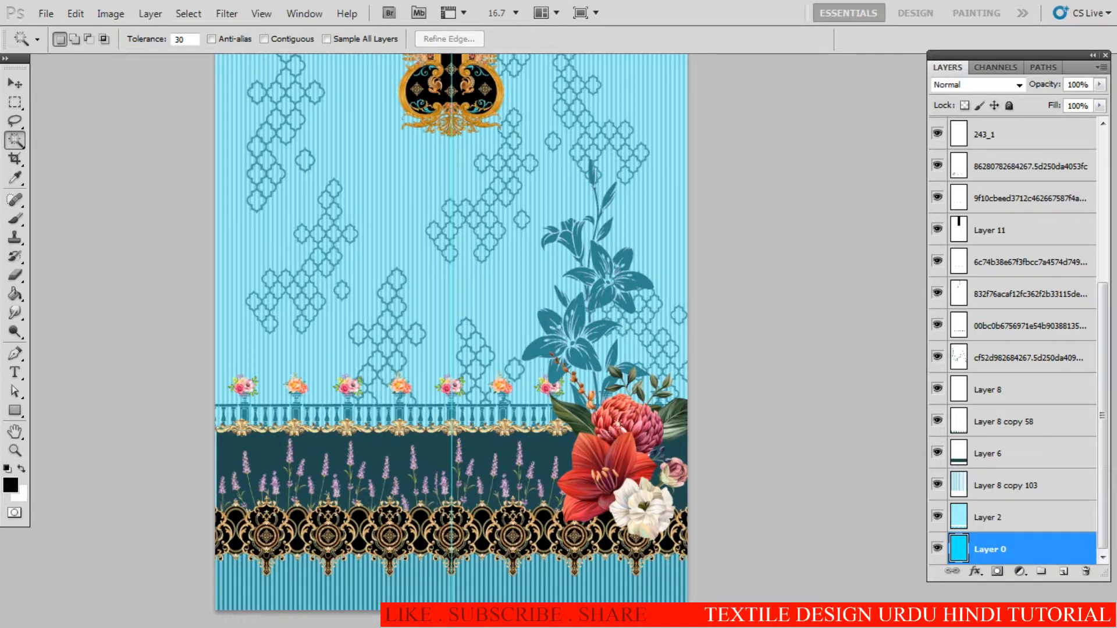
pyautogui.hotkey('ctrl', 'a')
pyautogui.press('m')
pyautogui.moveTo(595, 407); pyautogui.dragTo(510, 411)
pyautogui.hotkey('alt', 'i')
pyautogui.press('p')
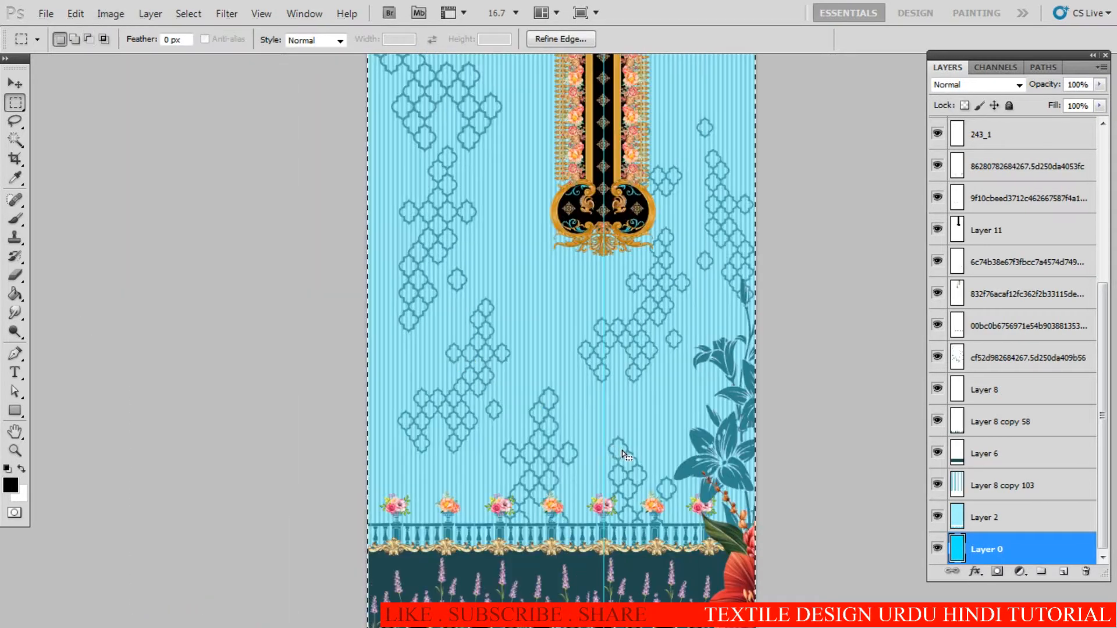
pyautogui.hotkey('ctrl', 'z')
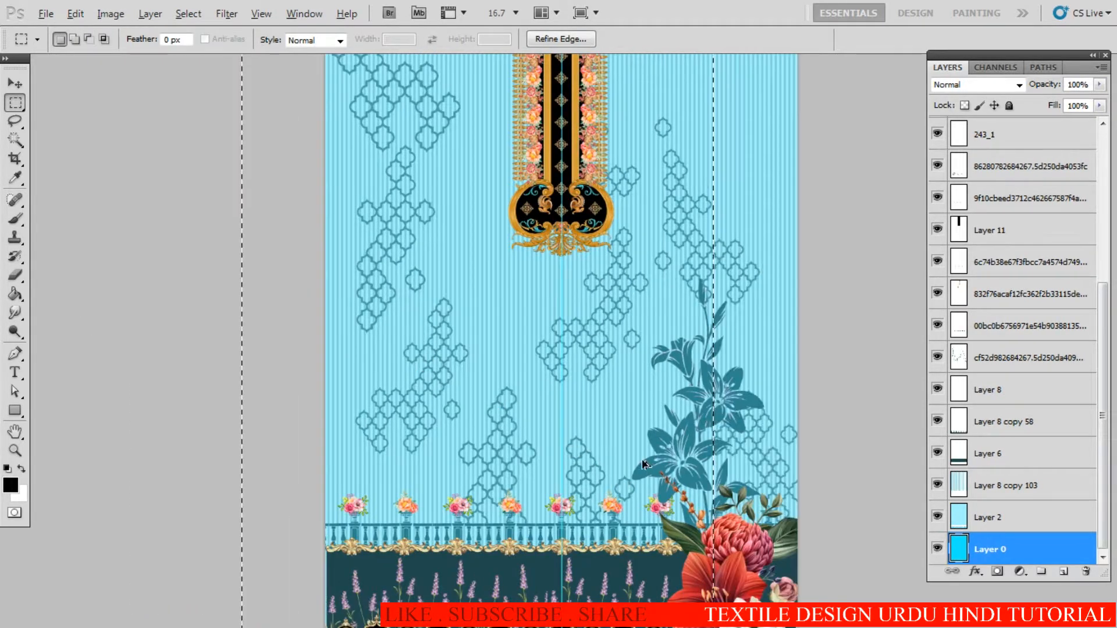
pyautogui.press('alt')
# Step: Extend the canvas width to 47 inches, anchored at the middle-left so the blank space is added beside the shirt panel's right edge
pyautogui.click(15, 83)
pyautogui.hotkey('ctrl', '-')
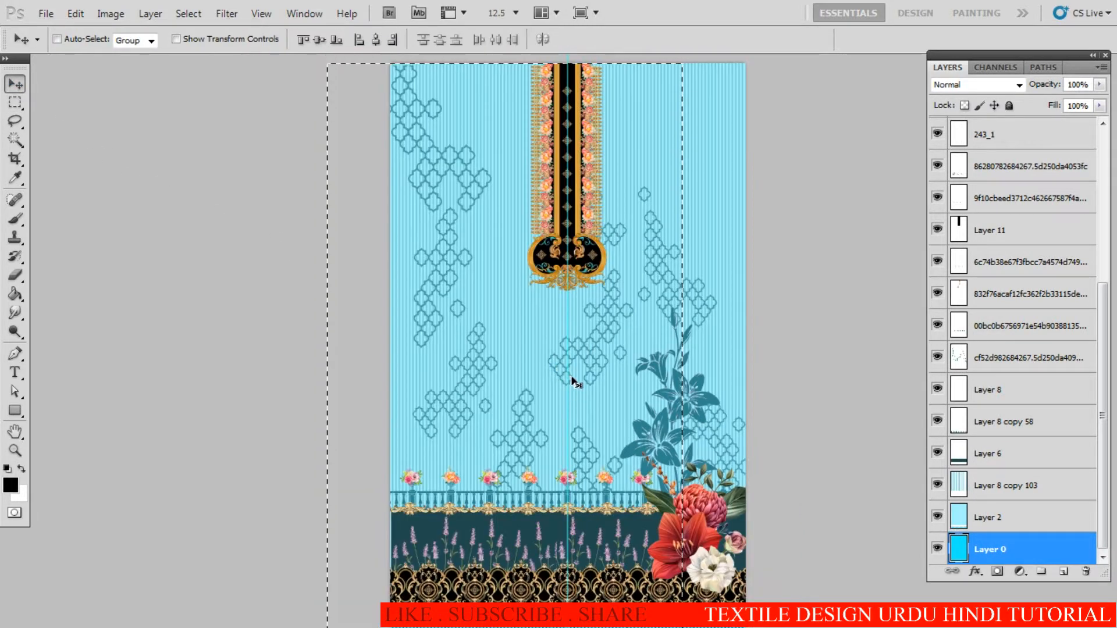
pyautogui.scroll(2, 522, 147)
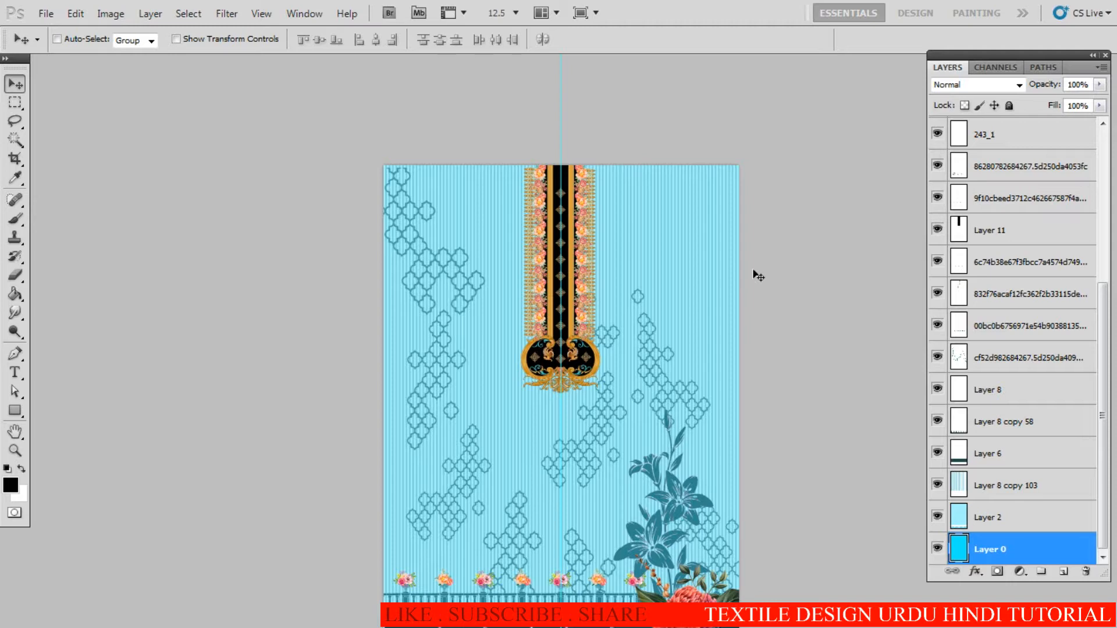
pyautogui.moveTo(627, 422); pyautogui.dragTo(473, 316)
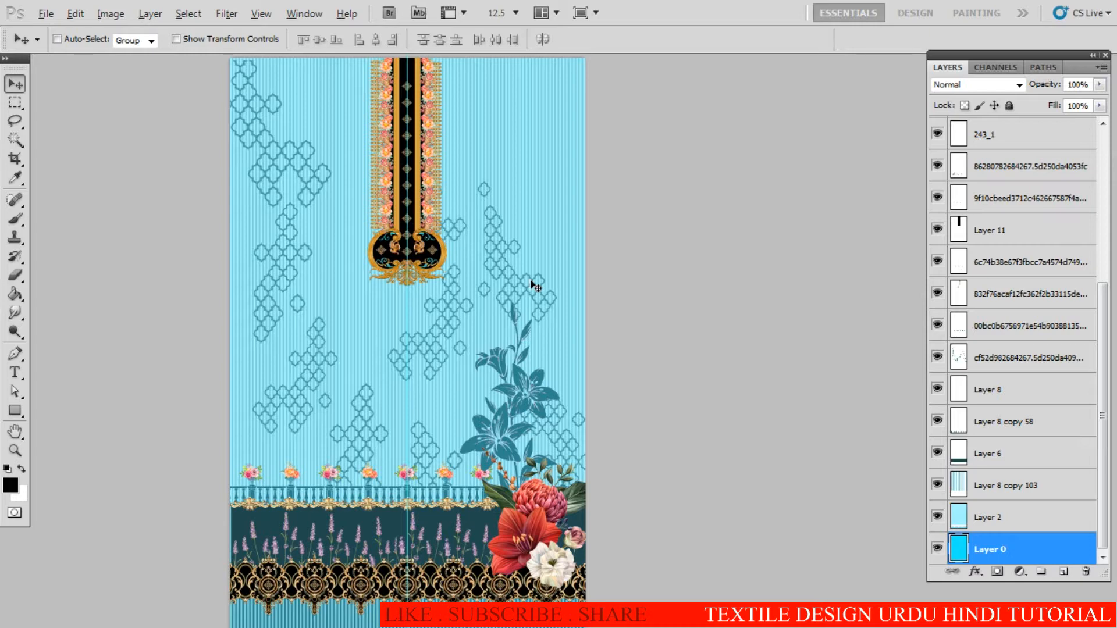
pyautogui.hotkey('ctrl', 'alt', 'c')
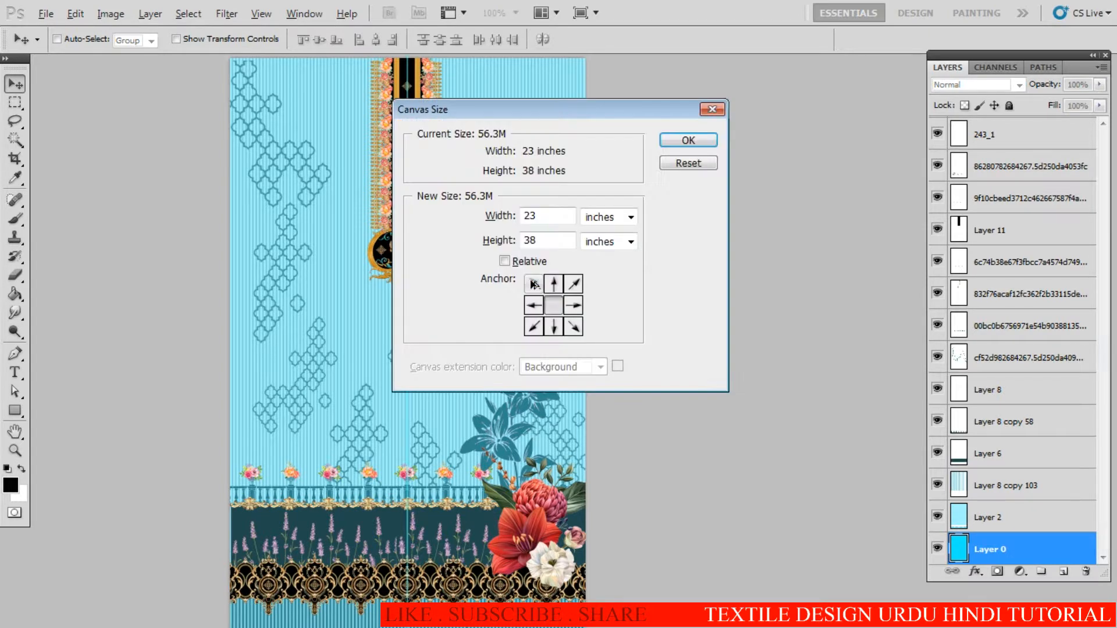
pyautogui.doubleClick(536, 216)
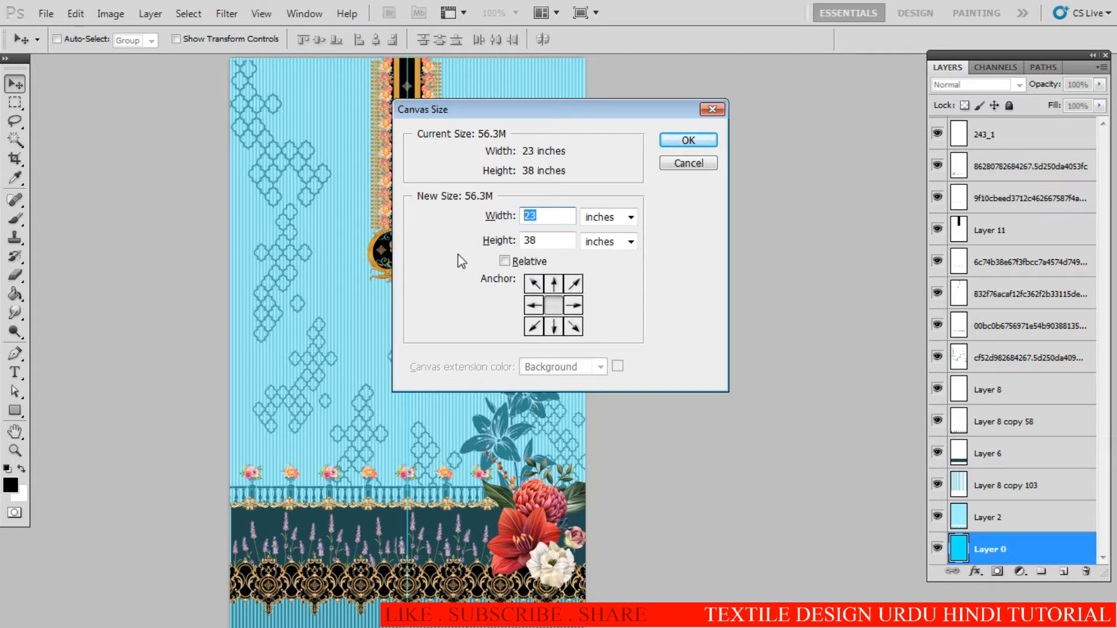
pyautogui.write('47')
pyautogui.click(534, 305)
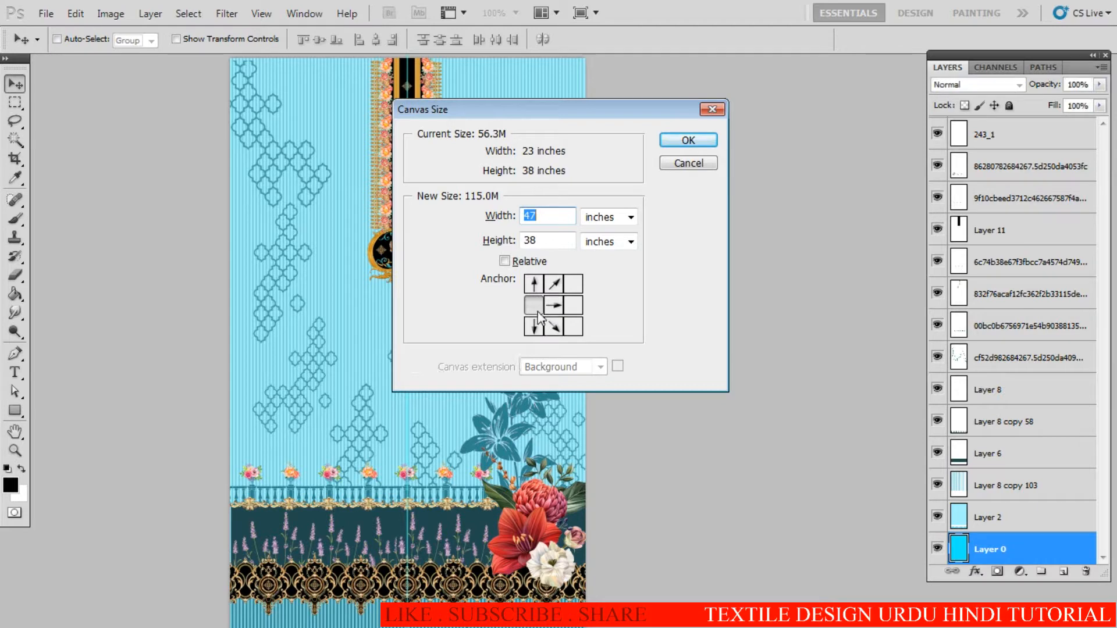
pyautogui.press('Return')
pyautogui.hotkey('ctrl', '-')
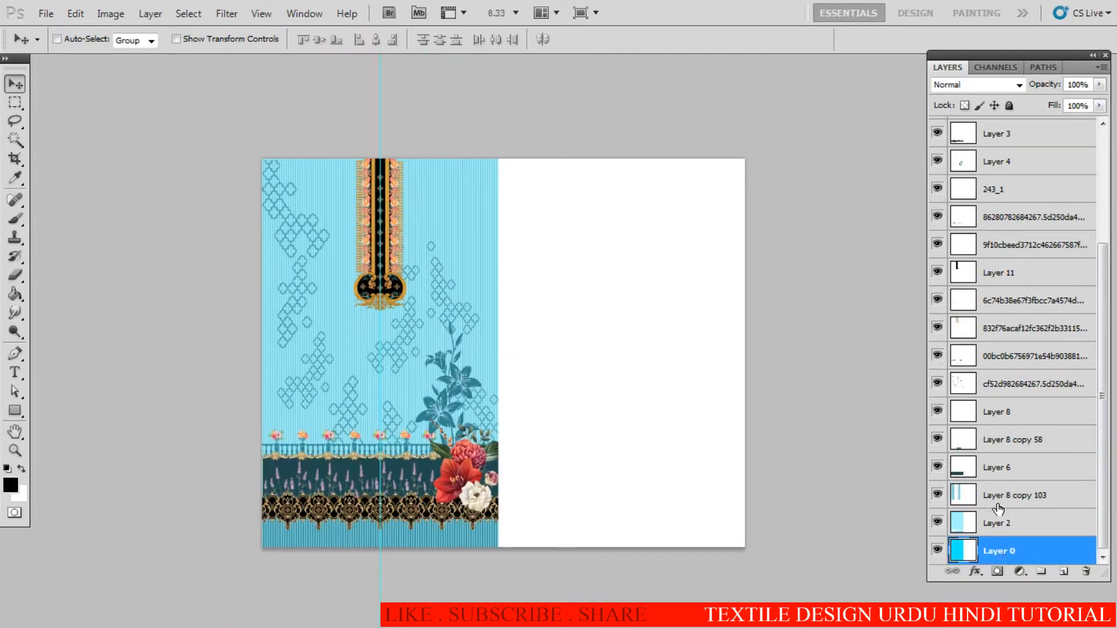
# Step: Copy Layer 2's light-blue fill onto the blank area, leaving a white gap between panels, and extend it to the canvas bottom
pyautogui.click(999, 522)
pyautogui.press('w')
pyautogui.click(395, 366)
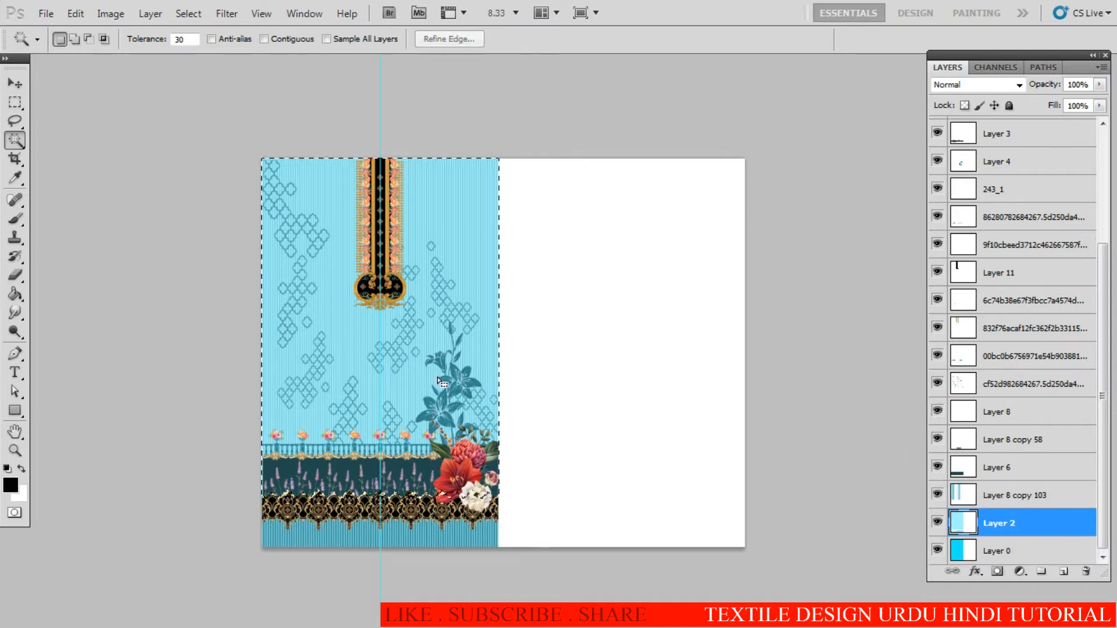
pyautogui.press('v')
pyautogui.moveTo(423, 374); pyautogui.dragTo(670, 373)
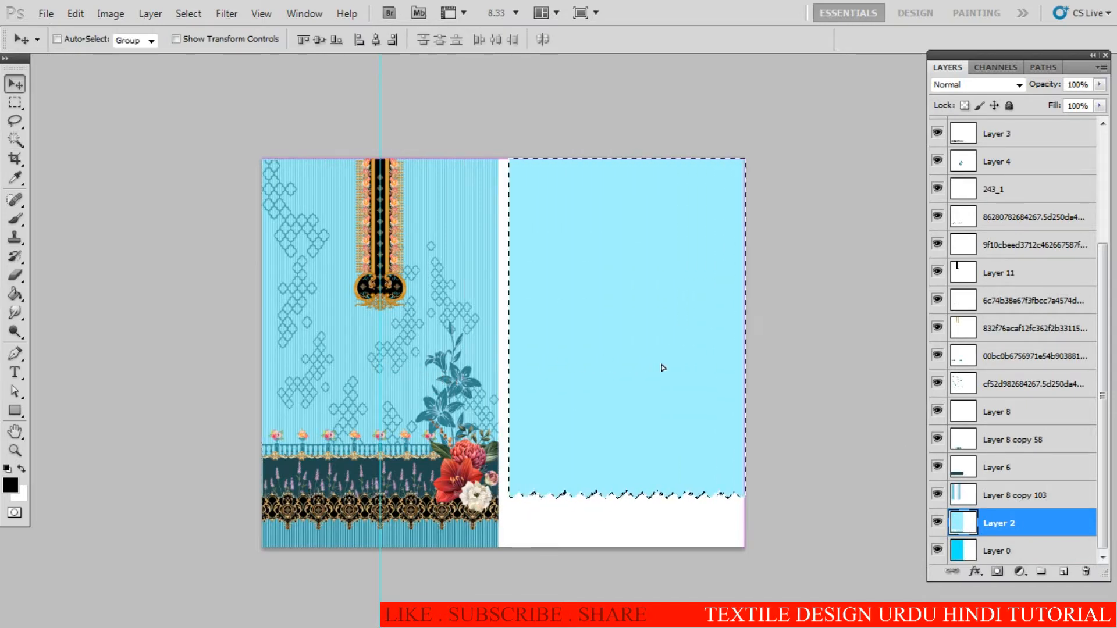
pyautogui.moveTo(590, 371)
pyautogui.mouseDown()
pyautogui.moveTo(609, 431)
pyautogui.moveTo(599, 383)
pyautogui.mouseUp()
pyautogui.hotkey('ctrl', 'd')
pyautogui.keyDown('ctrl'); pyautogui.click(602, 426); pyautogui.keyUp('ctrl')
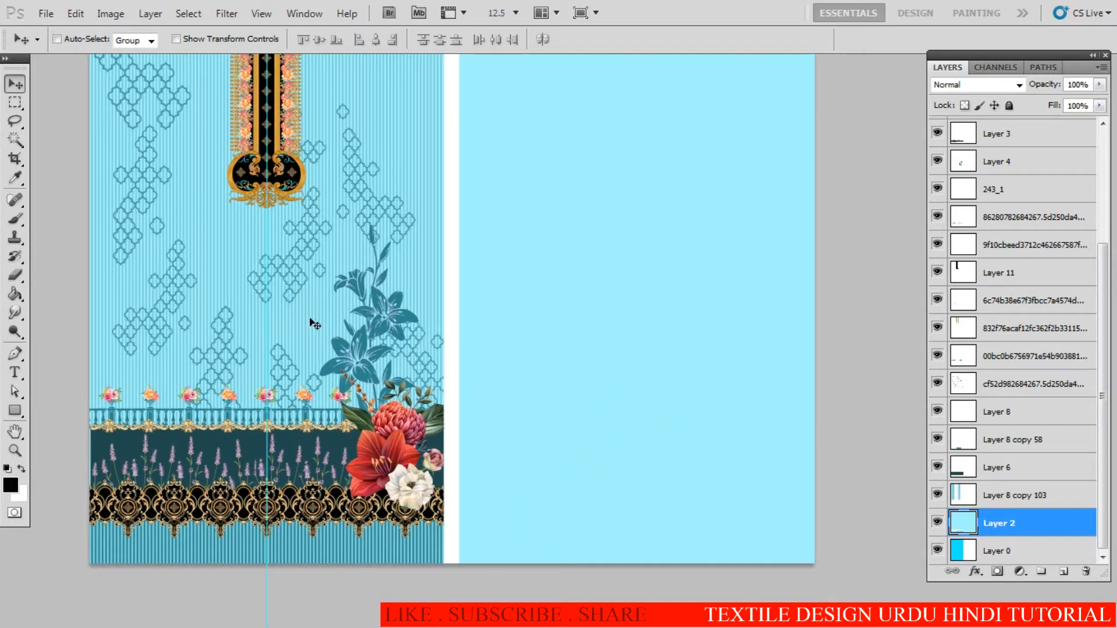
# Step: Make a rectangular selection over the original panel from its top-left corner down into the dark border, extending past the white gap
pyautogui.scroll(5, 315, 308)
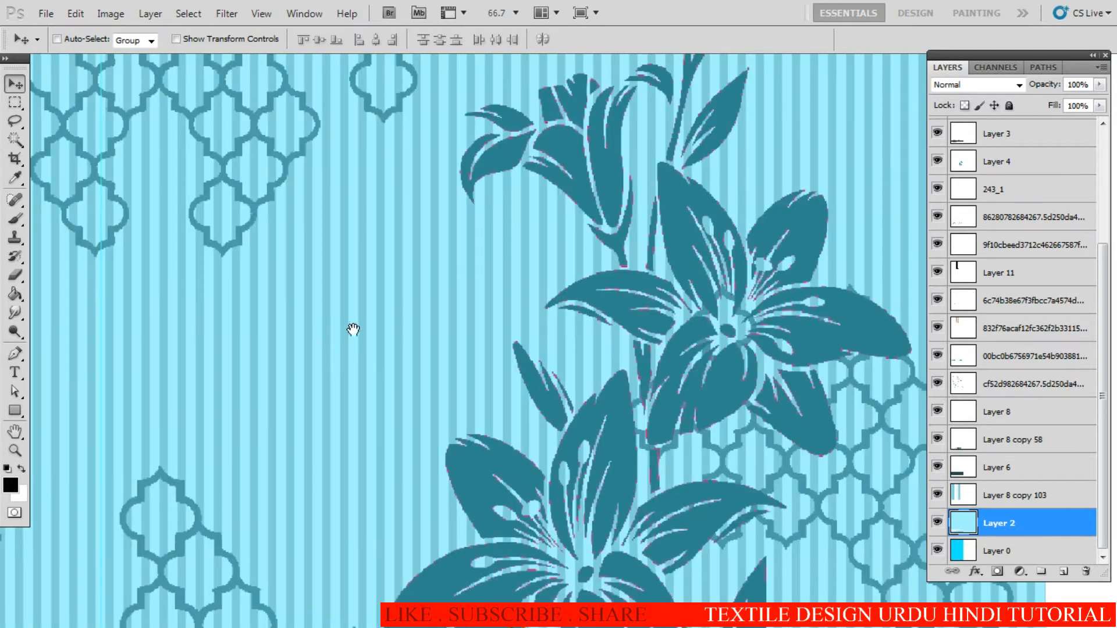
pyautogui.scroll(-5, 448, 372)
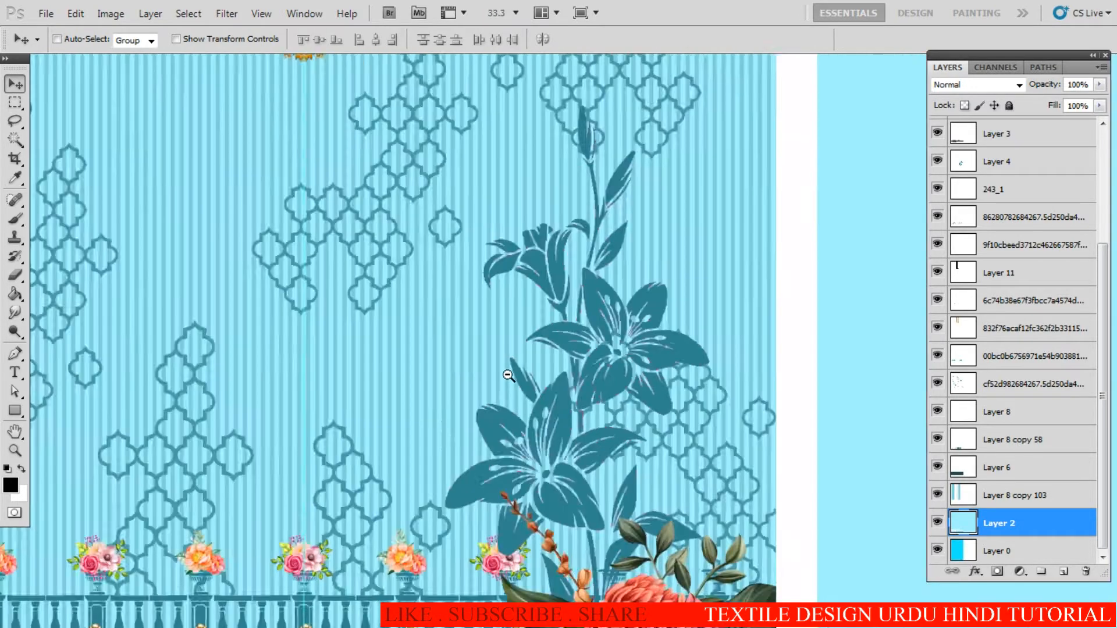
pyautogui.press('m')
pyautogui.scroll(-1, 452, 346)
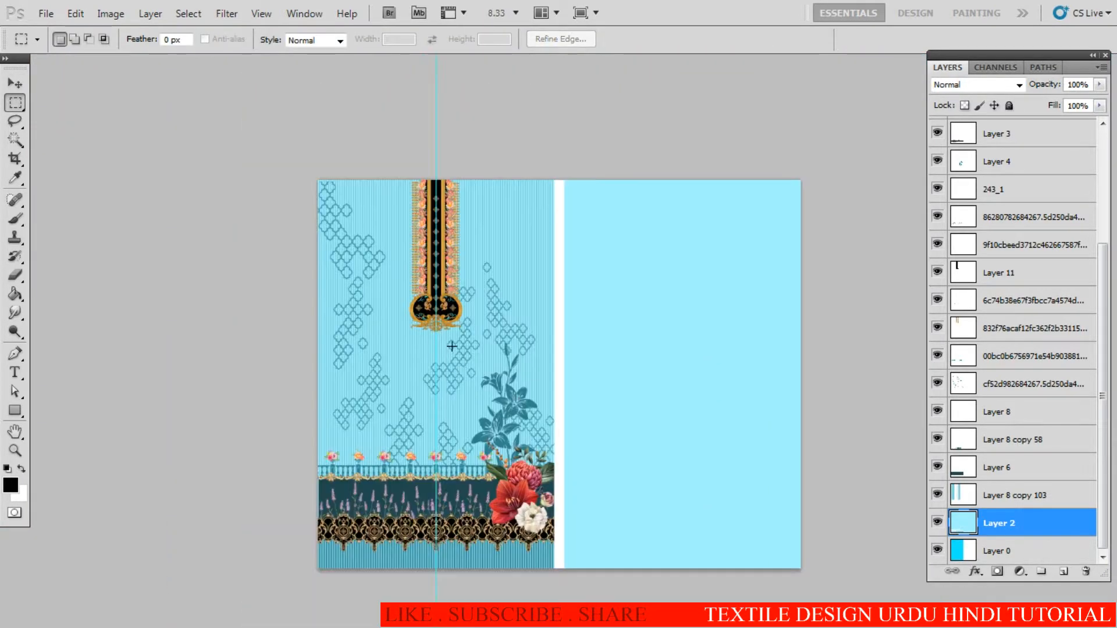
pyautogui.moveTo(315, 176); pyautogui.dragTo(610, 501)
pyautogui.press('v')
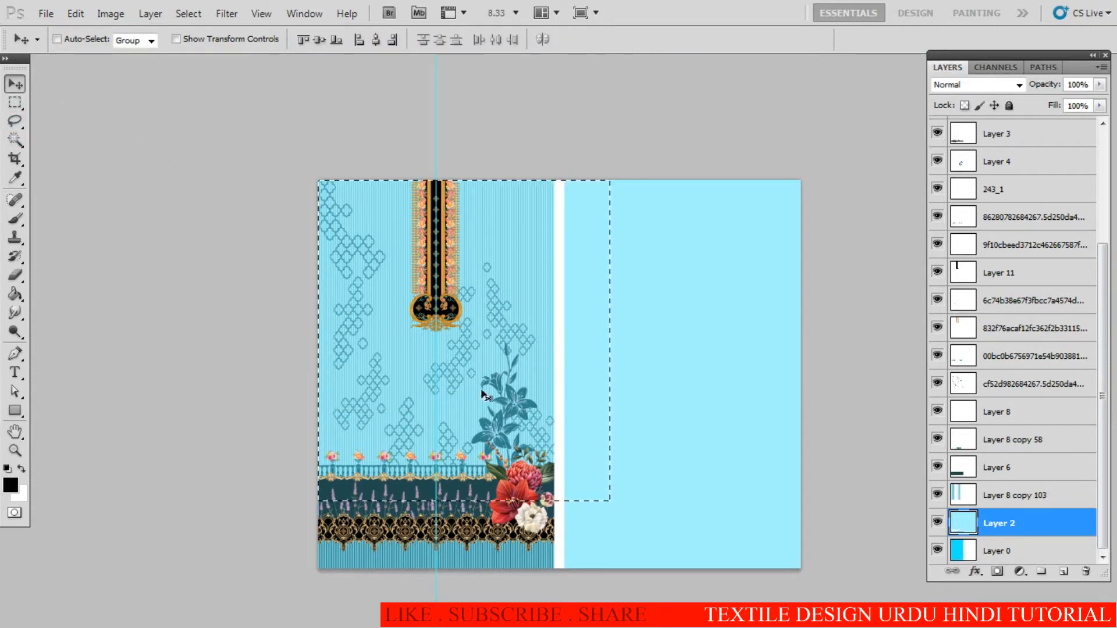
pyautogui.moveTo(459, 400); pyautogui.dragTo(377, 394)
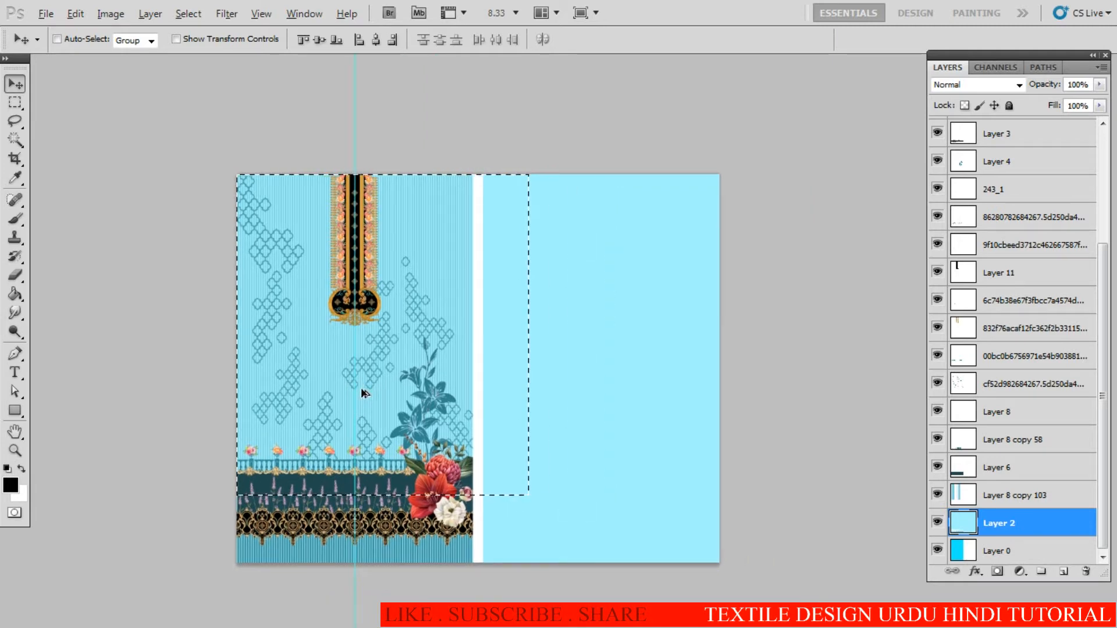
# Step: Duplicate the selected vertical stripes of Layer 8 copy 103 onto the upper part of the plain blue panel
pyautogui.moveTo(274, 386); pyautogui.dragTo(526, 398)
pyautogui.hotkey('ctrl', 'z')
pyautogui.click(937, 495)
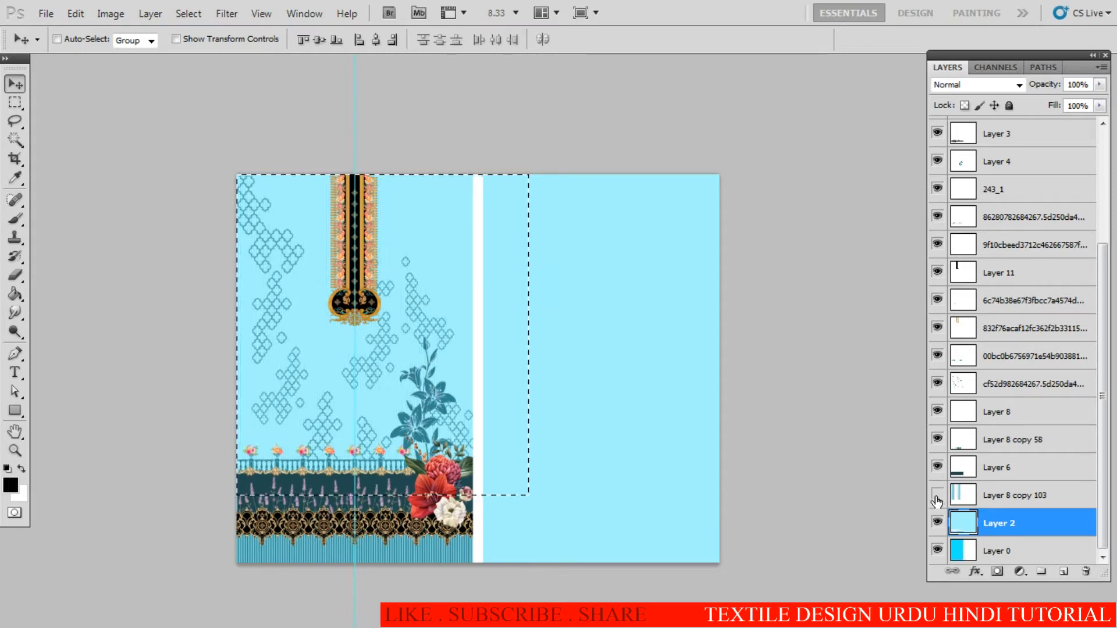
pyautogui.click(937, 495)
pyautogui.click(963, 496)
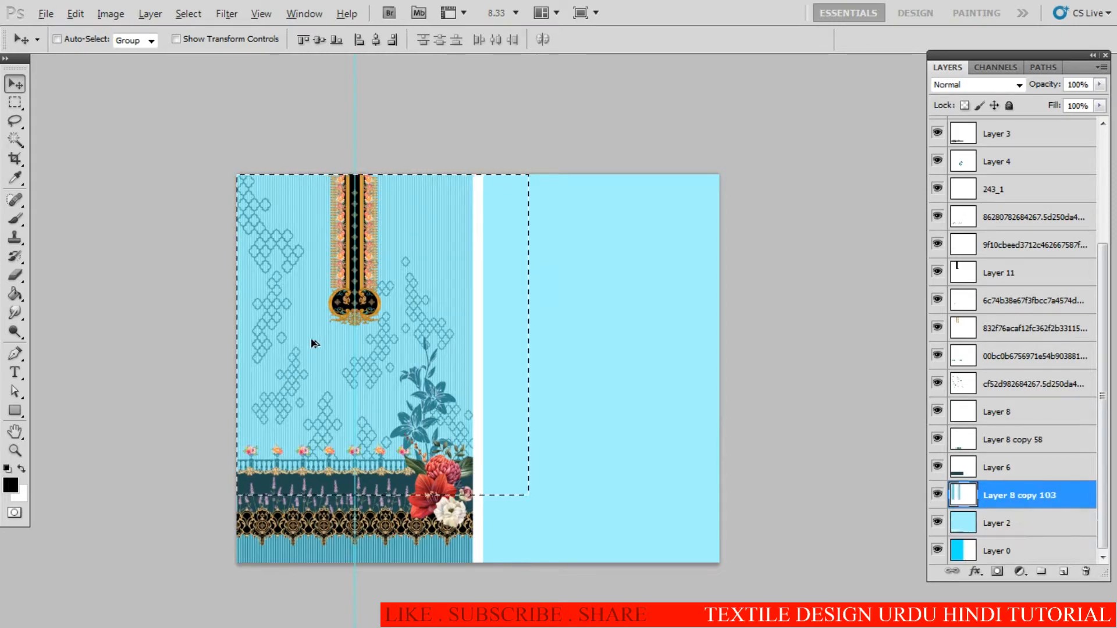
pyautogui.moveTo(303, 354); pyautogui.dragTo(534, 356)
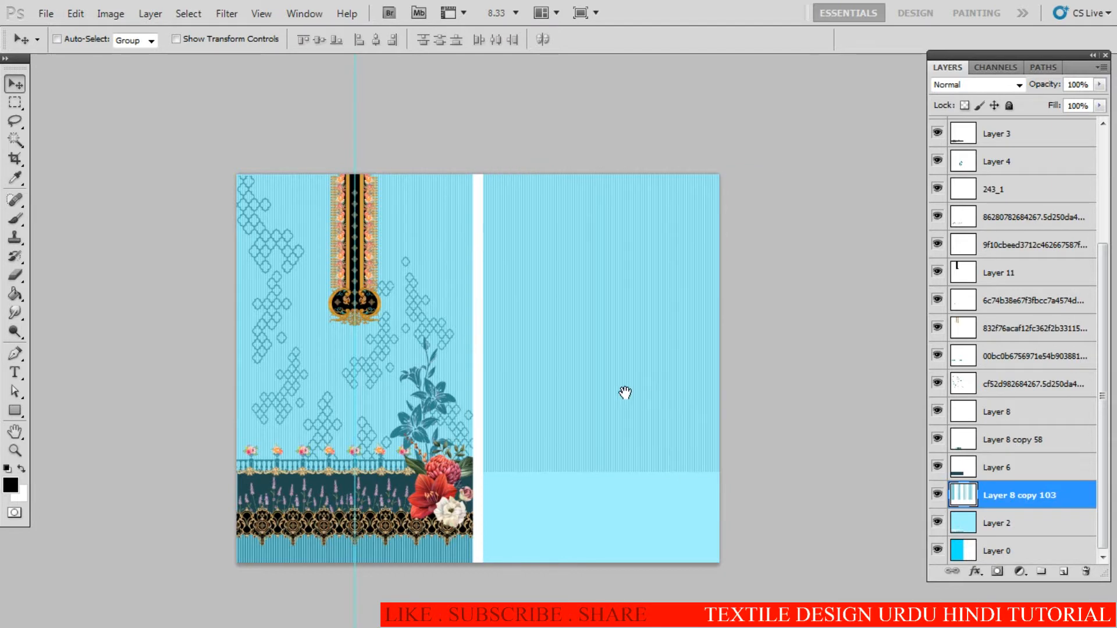
# Step: Copy a band of the new panel's stripes downward so they cover its unstriped lower area to the bottom edge
pyautogui.scroll(2, 623, 391)
pyautogui.press('m')
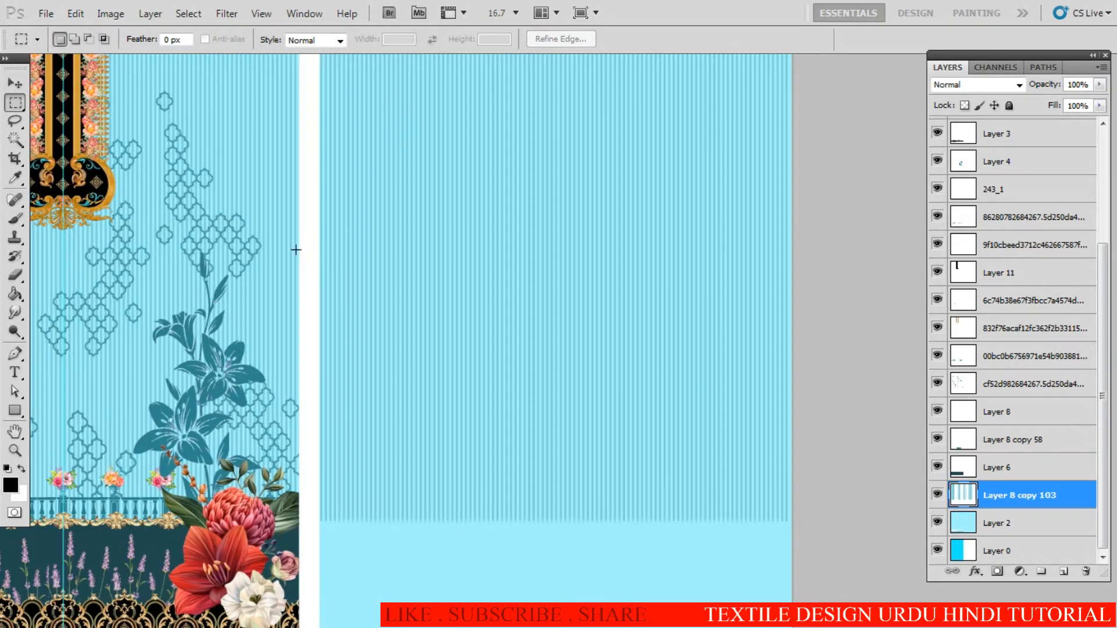
pyautogui.moveTo(424, 280); pyautogui.dragTo(795, 430)
pyautogui.moveTo(564, 384); pyautogui.dragTo(538, 308)
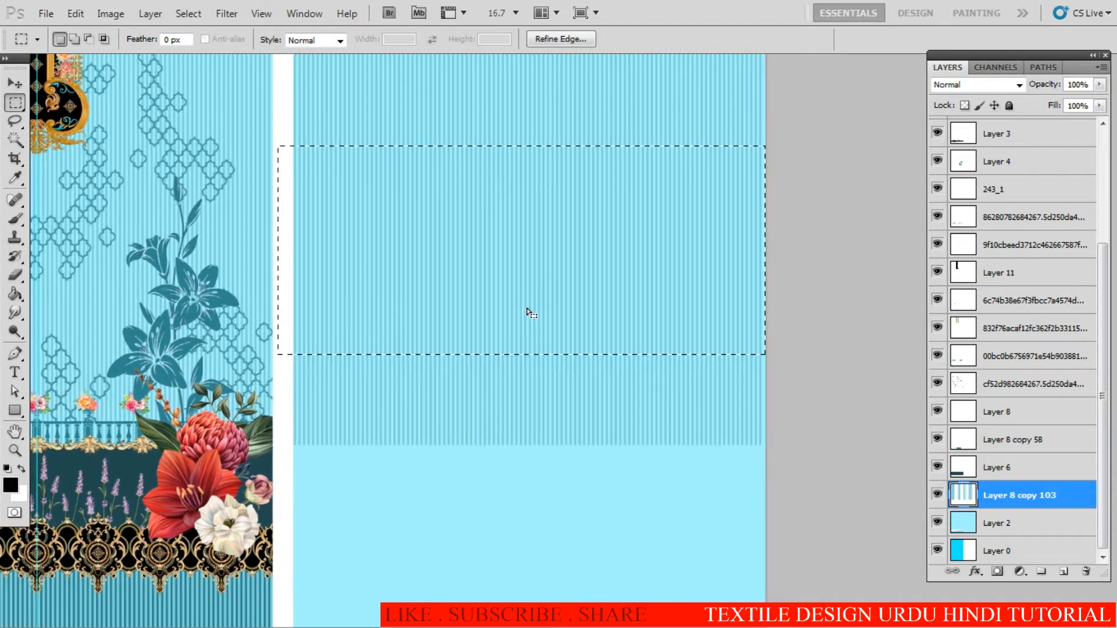
pyautogui.press('v')
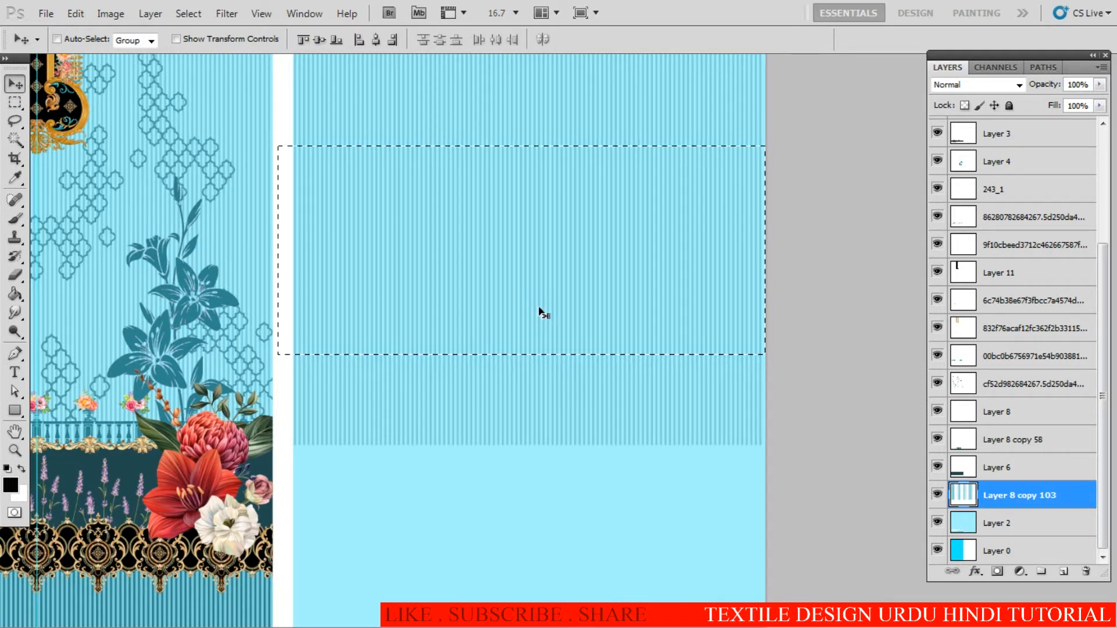
pyautogui.moveTo(508, 279); pyautogui.dragTo(539, 337)
pyautogui.hotkey('ctrl', 'd')
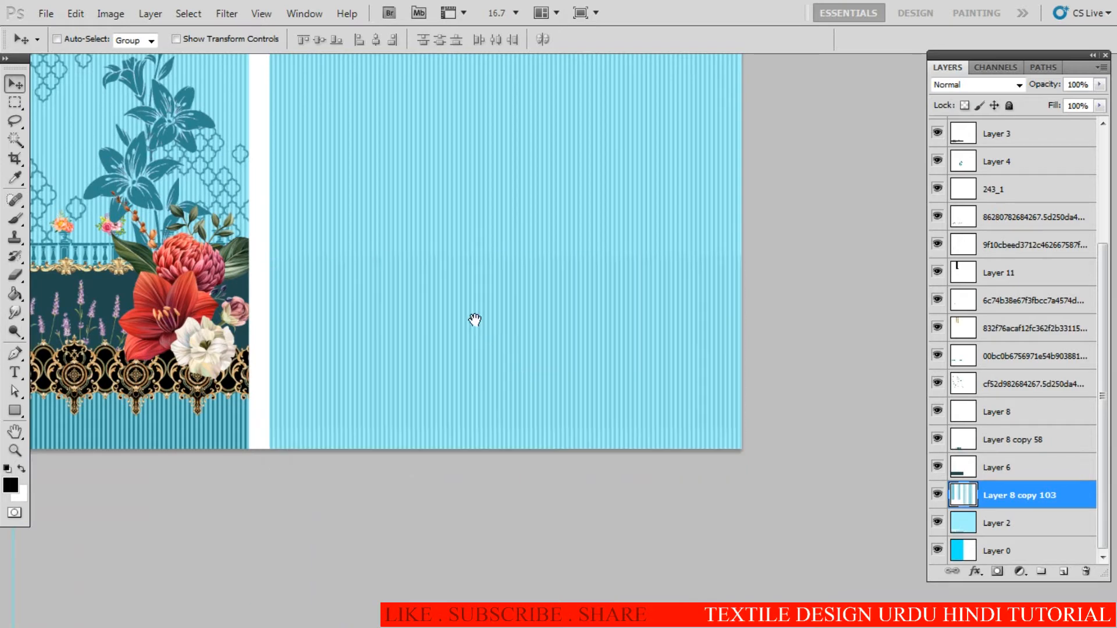
# Step: Duplicate the gold ornament layer of the lower border, Layer 1 copy 6, onto the new panel at the same height
pyautogui.moveTo(446, 305); pyautogui.dragTo(599, 355)
pyautogui.moveTo(420, 367); pyautogui.dragTo(605, 262)
pyautogui.scroll(1, 495, 330)
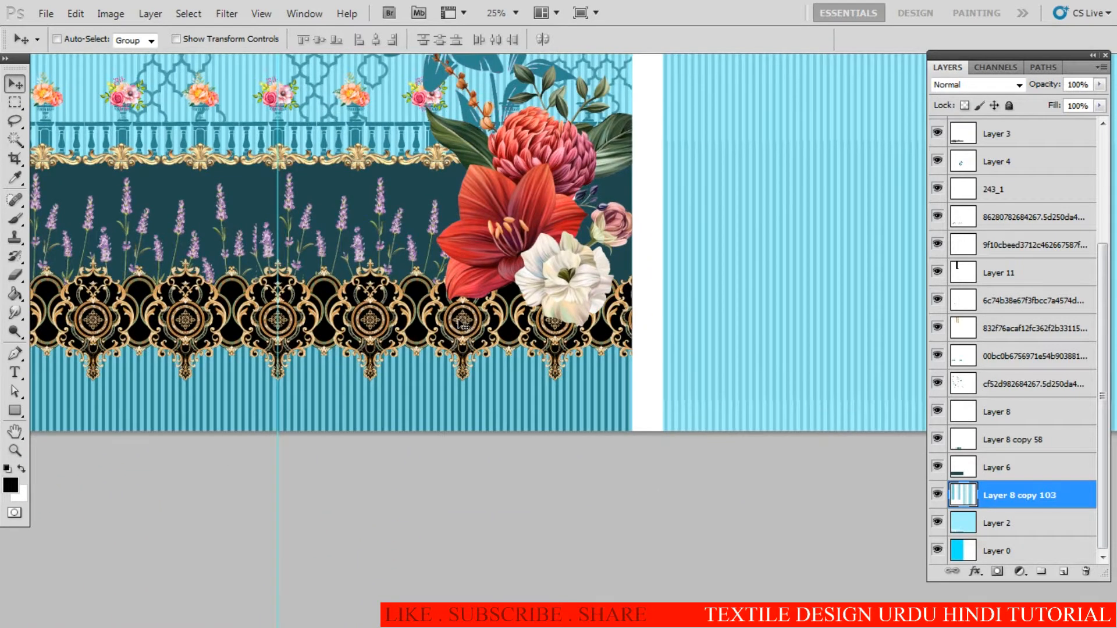
pyautogui.keyDown('ctrl'); pyautogui.click(480, 334); pyautogui.keyUp('ctrl')
pyautogui.hotkey('ctrl', 'z')
pyautogui.moveTo(481, 334)
pyautogui.mouseDown()
pyautogui.moveTo(523, 335)
pyautogui.moveTo(477, 337)
pyautogui.mouseUp()
pyautogui.keyDown('ctrl'); pyautogui.click(477, 333); pyautogui.keyUp('ctrl')
pyautogui.keyDown('alt'); pyautogui.click(474, 352); pyautogui.keyUp('alt')
pyautogui.keyDown('alt'); pyautogui.click(422, 356); pyautogui.keyUp('alt')
pyautogui.moveTo(411, 360); pyautogui.dragTo(401, 363)
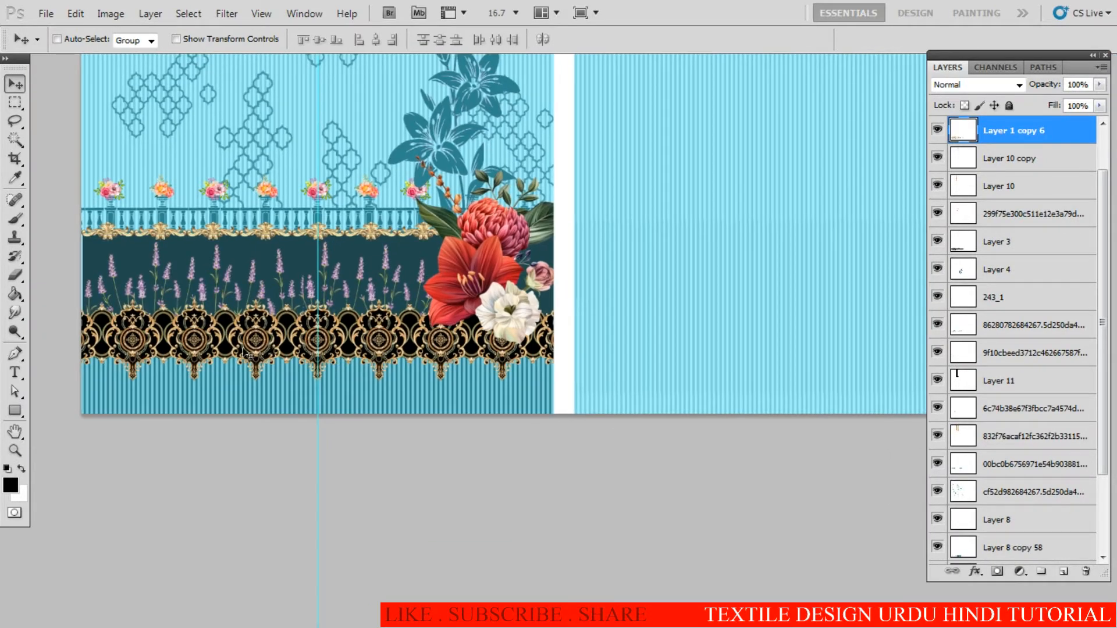
pyautogui.moveTo(196, 347); pyautogui.dragTo(684, 346)
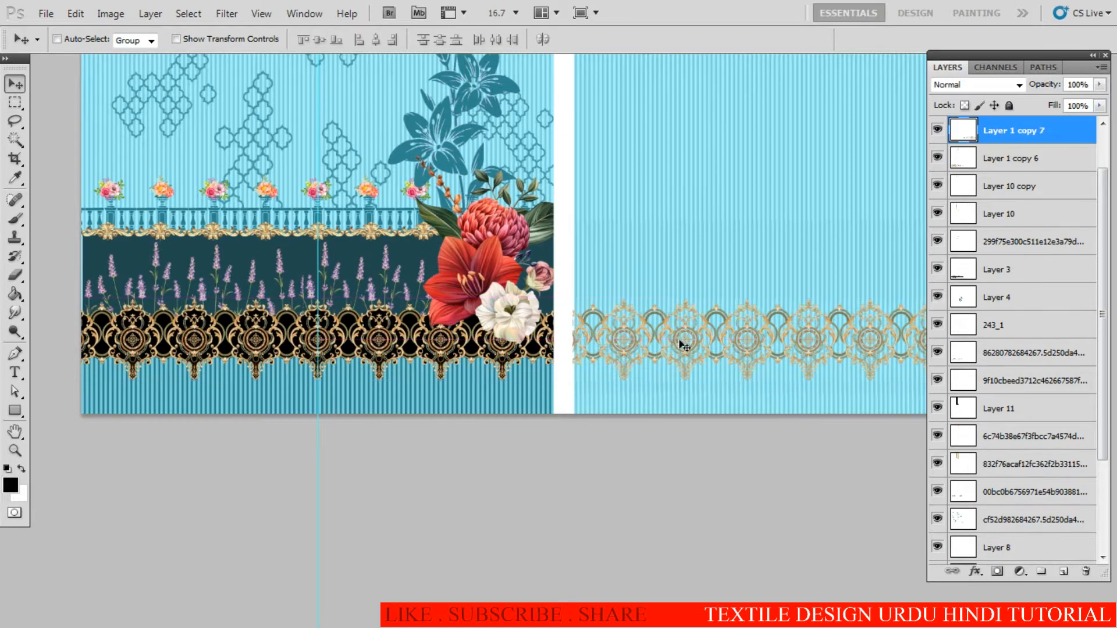
# Step: Duplicate the border's black backing, Layer 3, onto the new panel, aligned beneath the copied gold ornament
pyautogui.rightClick(410, 321)
pyautogui.click(428, 327)
pyautogui.moveTo(428, 327); pyautogui.dragTo(857, 326)
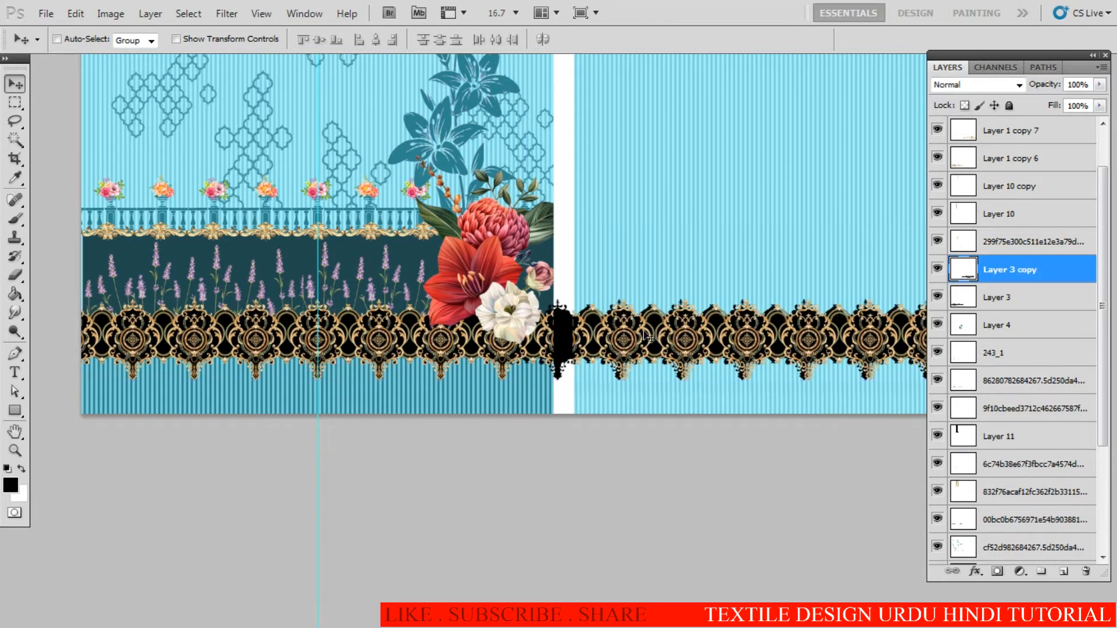
pyautogui.moveTo(599, 332); pyautogui.dragTo(574, 302)
pyautogui.scroll(4, 601, 326)
pyautogui.rightClick(536, 293)
pyautogui.click(539, 295)
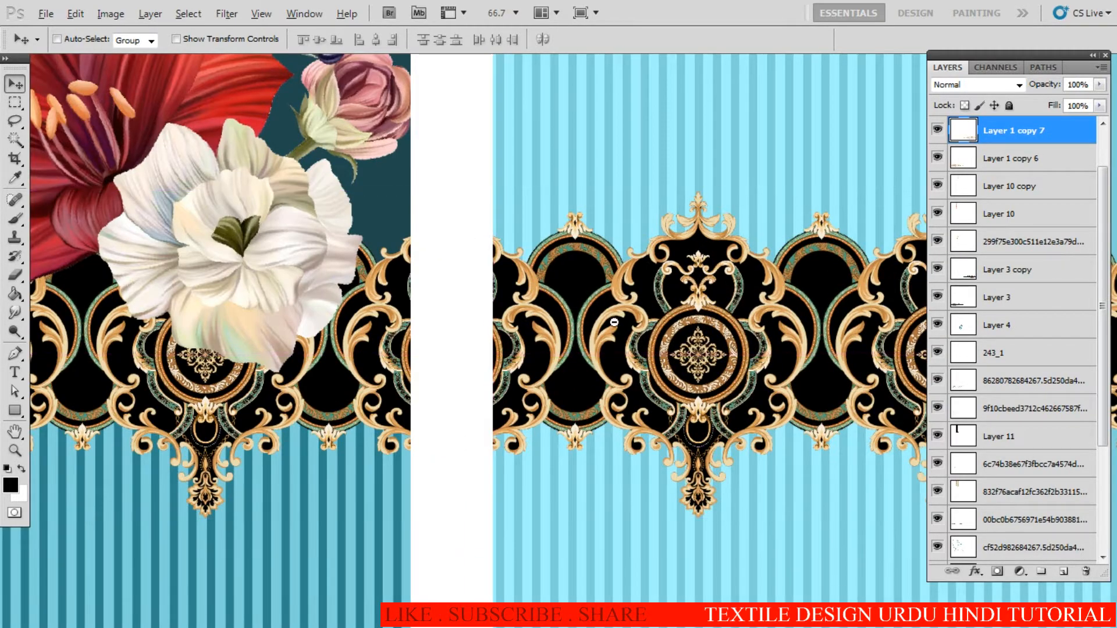
# Step: Duplicate the dark stripes below the front border, Layer 8 copy 58, onto the matching lower area of the new panel
pyautogui.scroll(-3, 616, 329)
pyautogui.scroll(2, 507, 375)
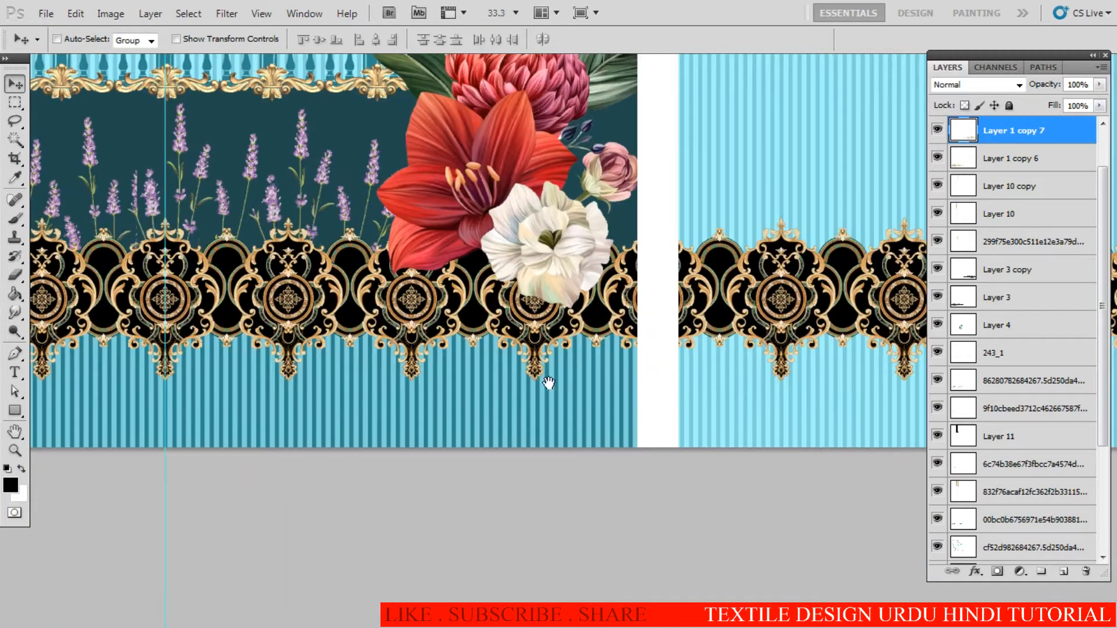
pyautogui.moveTo(571, 387); pyautogui.dragTo(531, 369)
pyautogui.scroll(2, 533, 386)
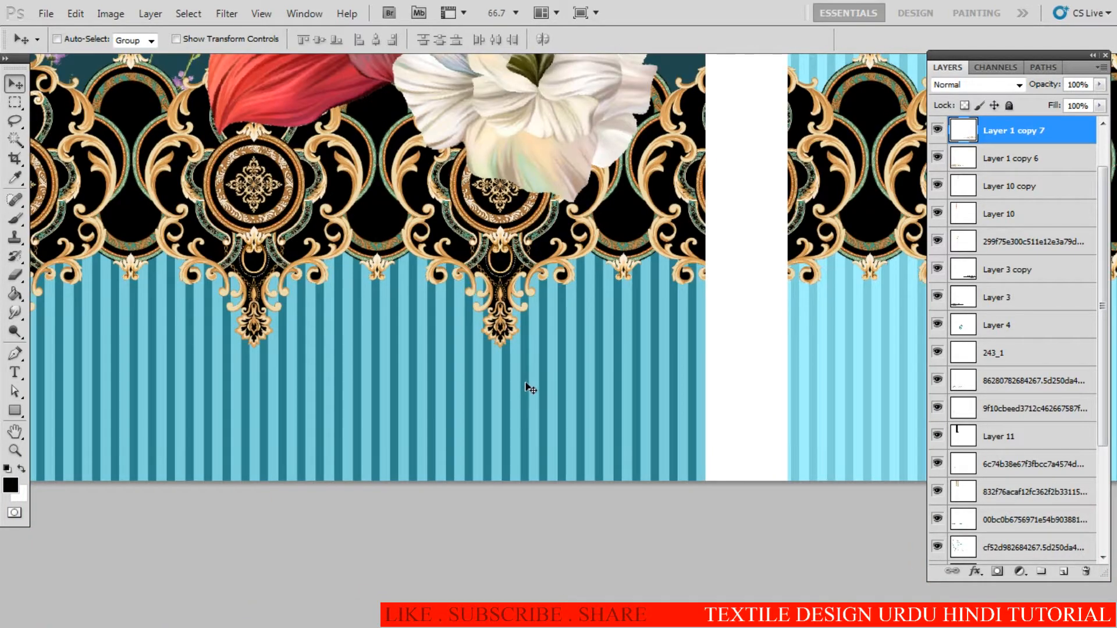
pyautogui.rightClick(527, 387)
pyautogui.click(583, 393)
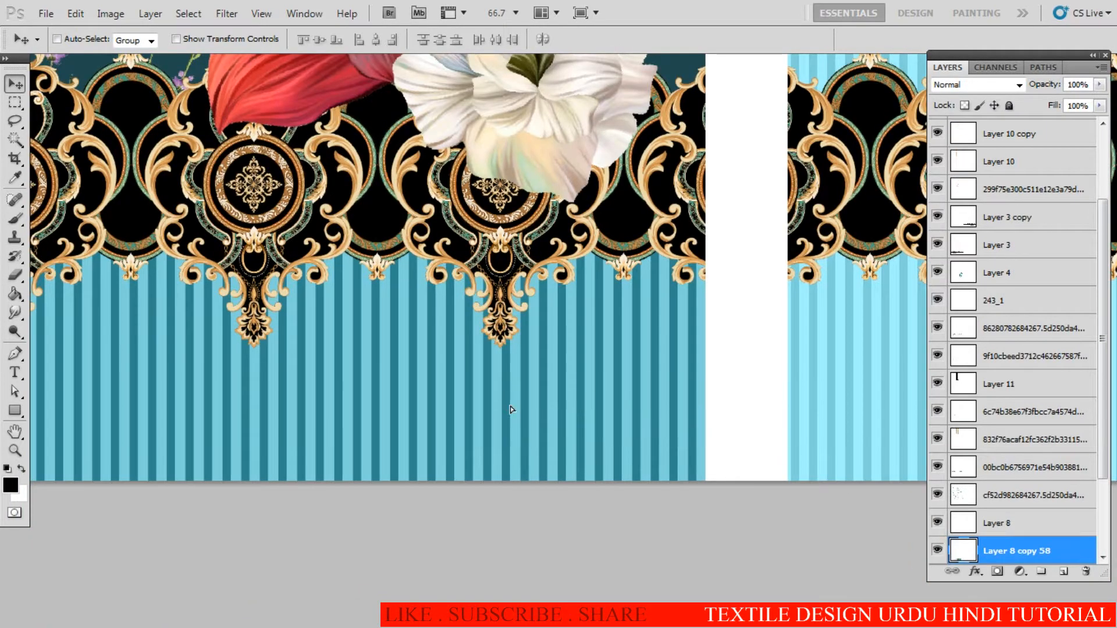
pyautogui.scroll(3, 526, 344)
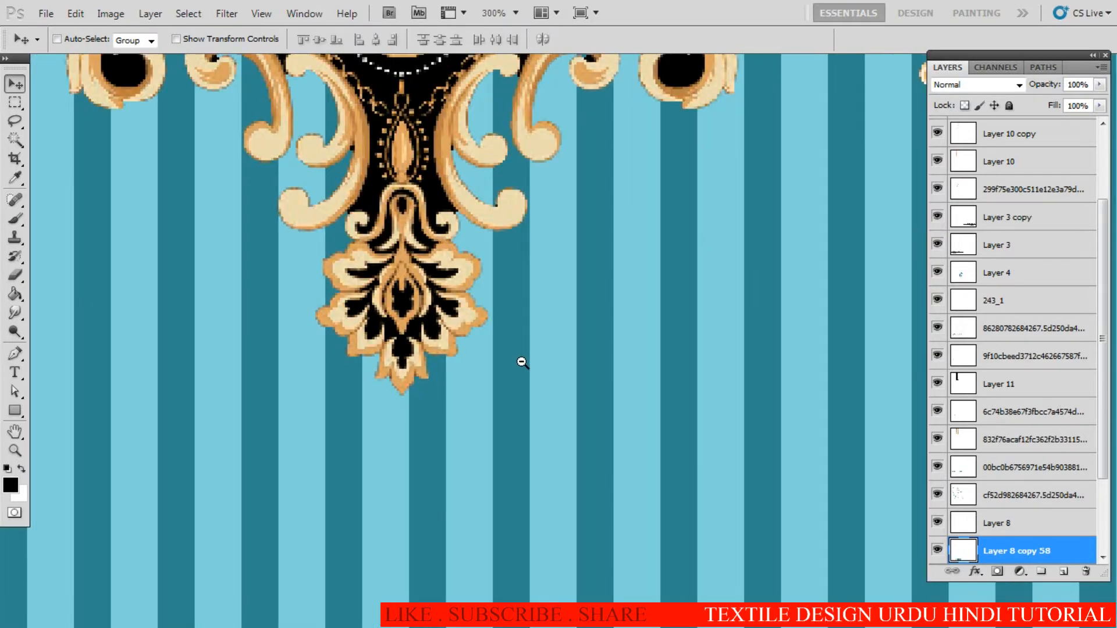
pyautogui.scroll(-7, 522, 362)
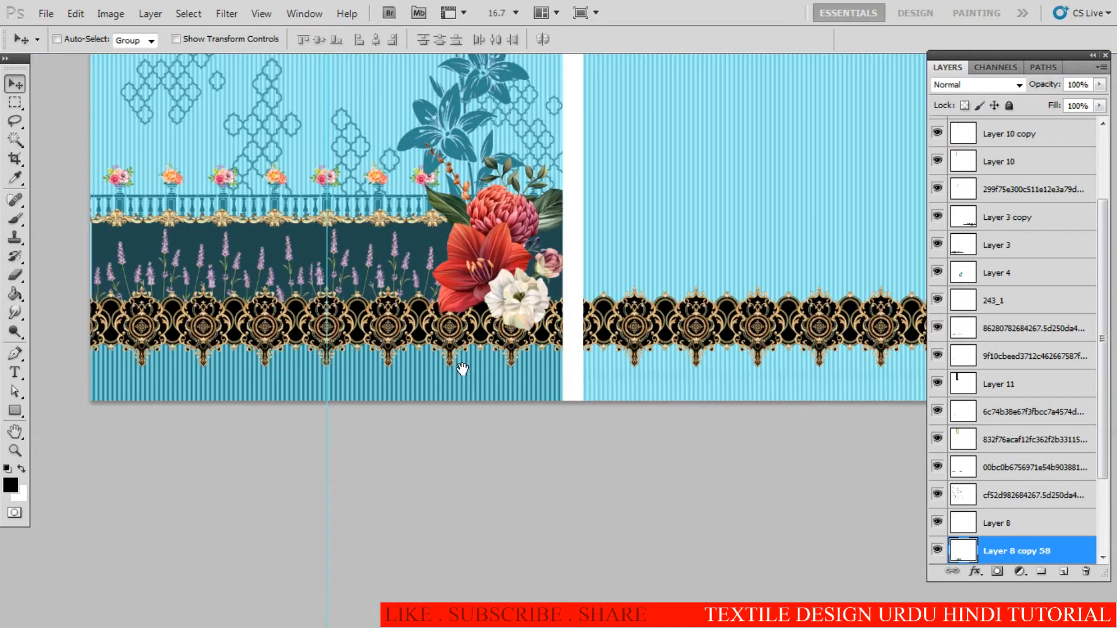
pyautogui.moveTo(462, 368); pyautogui.dragTo(477, 458)
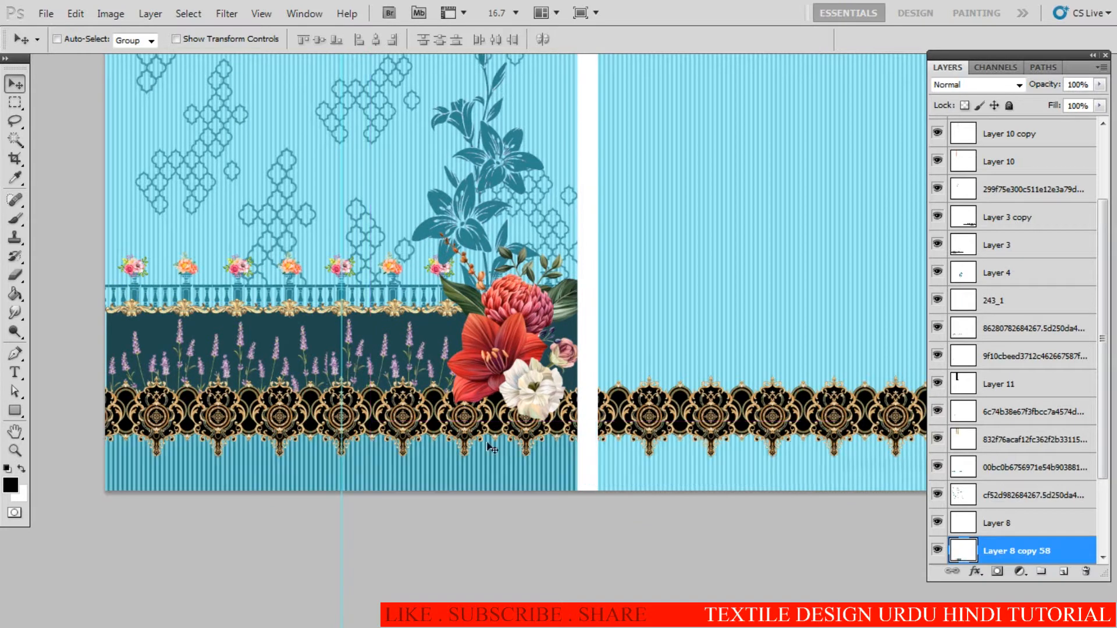
pyautogui.moveTo(133, 478); pyautogui.dragTo(618, 455)
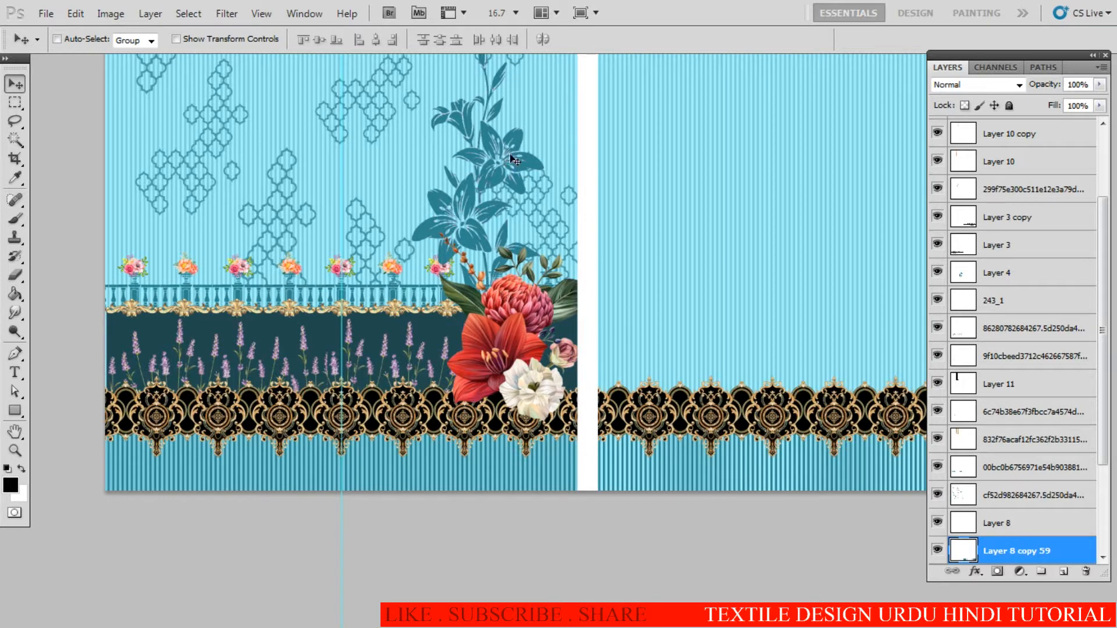
# Step: Compare the striped areas below both borders and identify which layers hold the dark stripes on each panel
pyautogui.rightClick(532, 163)
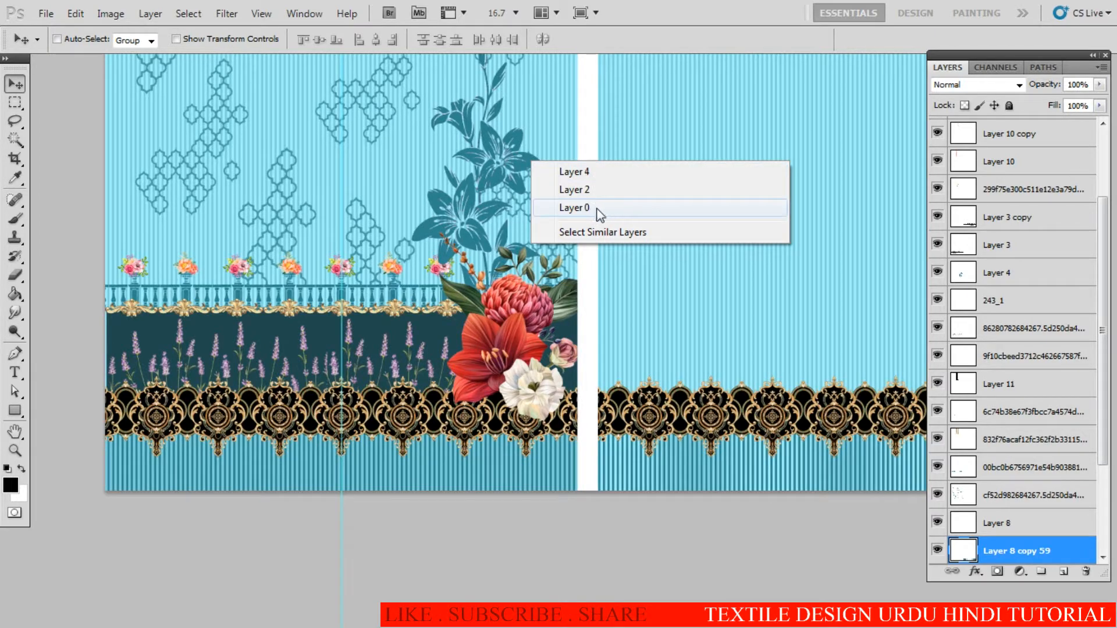
pyautogui.click(449, 227)
pyautogui.moveTo(589, 373); pyautogui.dragTo(427, 271)
pyautogui.keyDown('ctrl'); pyautogui.click(461, 371); pyautogui.keyUp('ctrl')
pyautogui.keyDown('ctrl'); pyautogui.click(470, 377); pyautogui.keyUp('ctrl')
pyautogui.keyDown('ctrl'); pyautogui.click(470, 377); pyautogui.keyUp('ctrl')
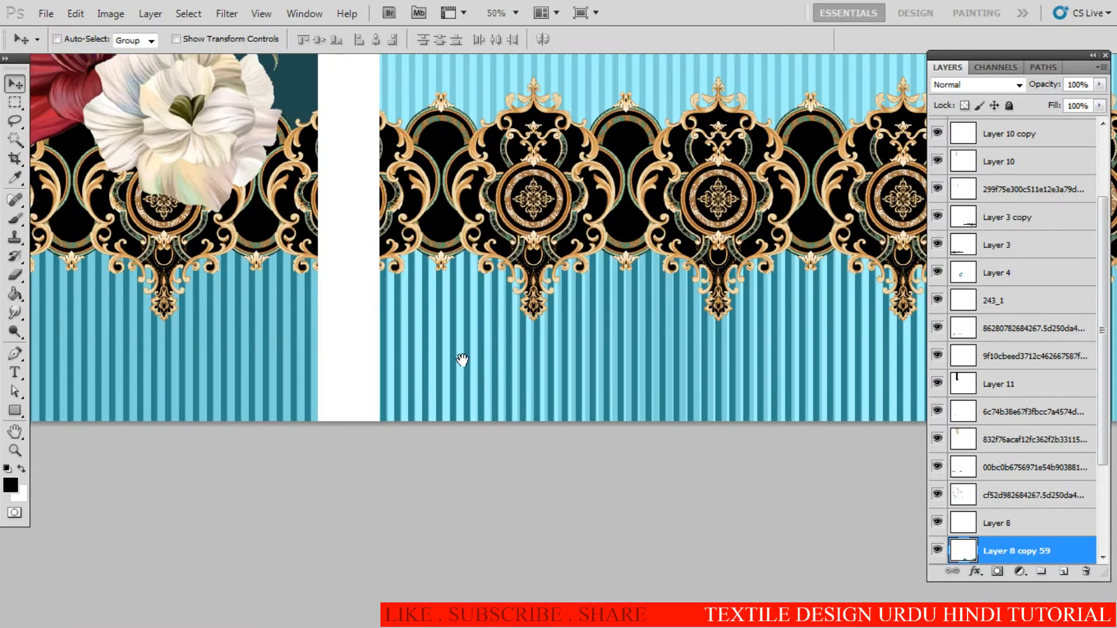
pyautogui.rightClick(282, 363)
pyautogui.click(325, 370)
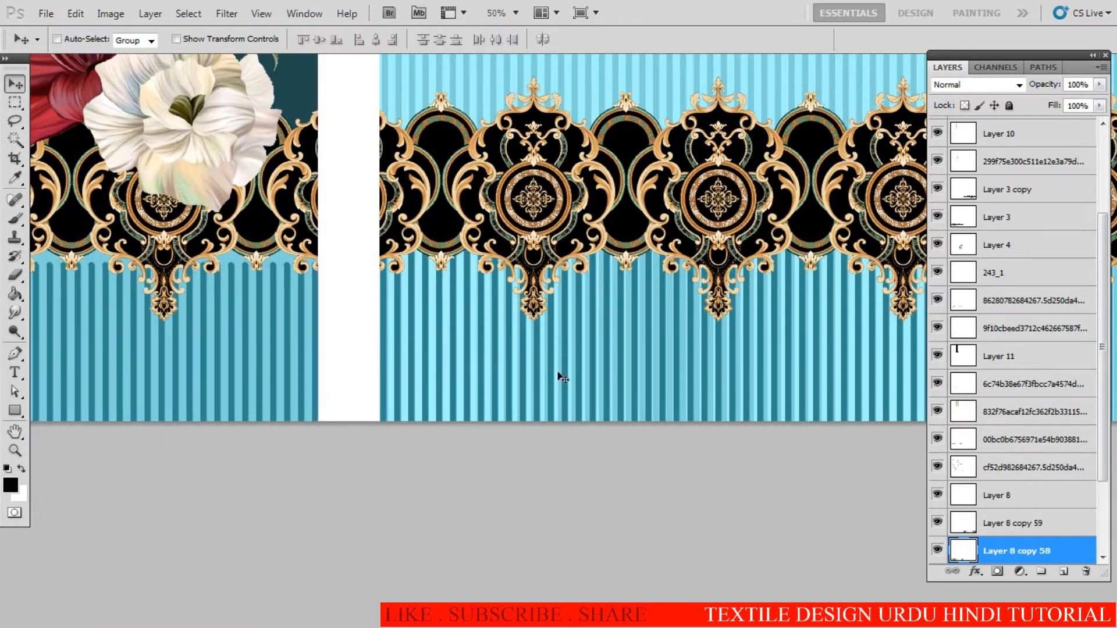
pyautogui.rightClick(444, 347)
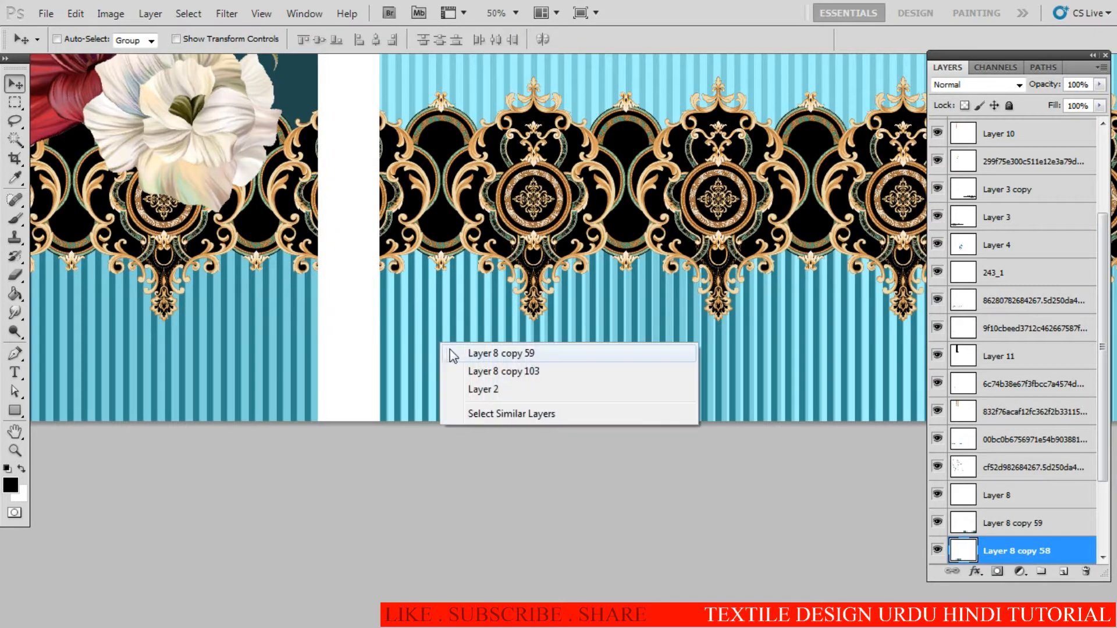
pyautogui.click(494, 354)
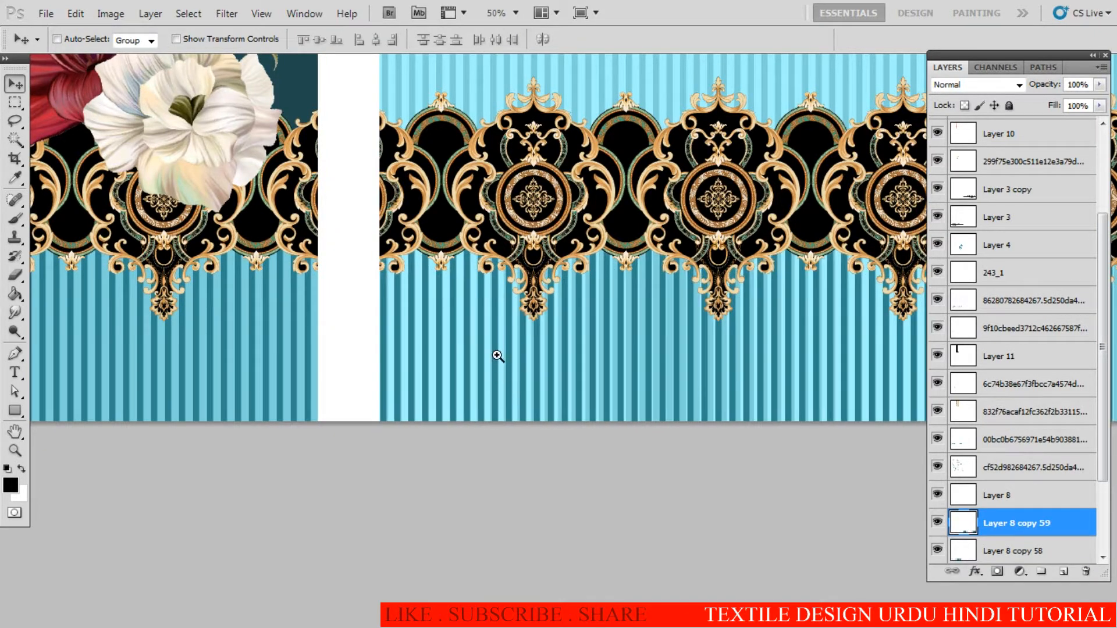
pyautogui.scroll(-3, 497, 353)
pyautogui.moveTo(587, 354); pyautogui.dragTo(436, 335)
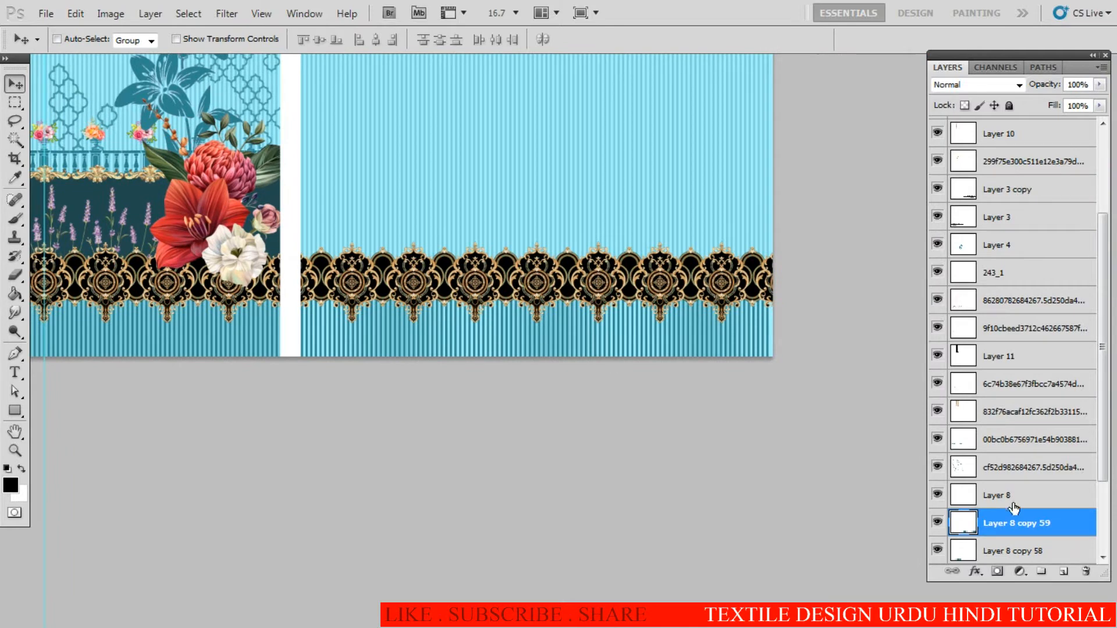
# Step: Temporarily hide Layer 6 to check which area it covers, then compare the lower background colours of both panels
pyautogui.moveTo(1103, 461); pyautogui.dragTo(1096, 526)
pyautogui.click(942, 468)
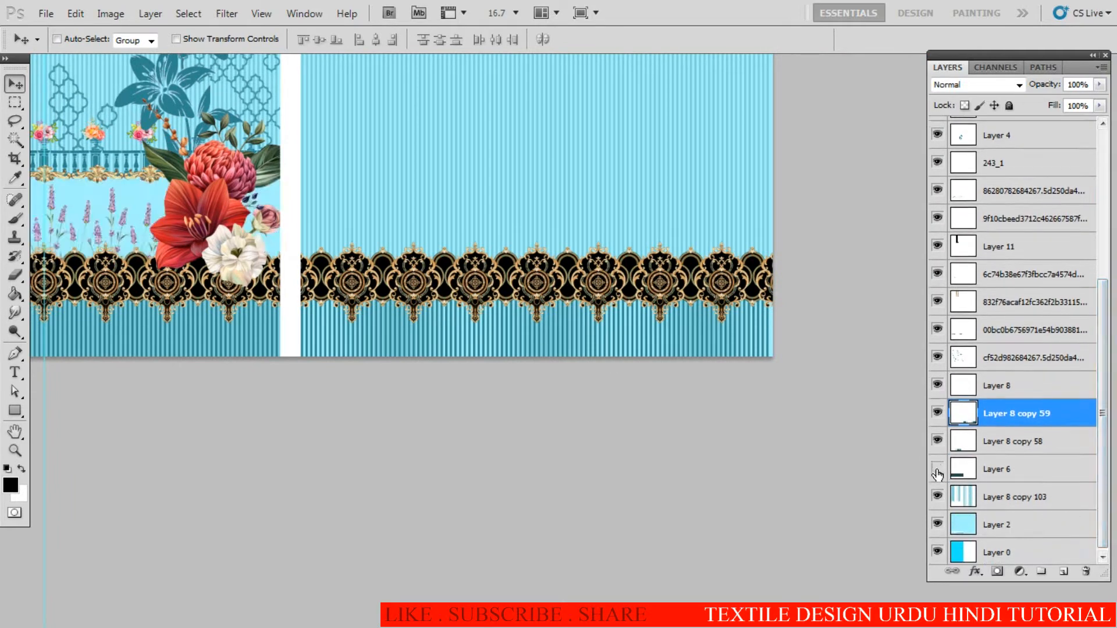
pyautogui.click(938, 469)
pyautogui.click(957, 470)
pyautogui.press('w')
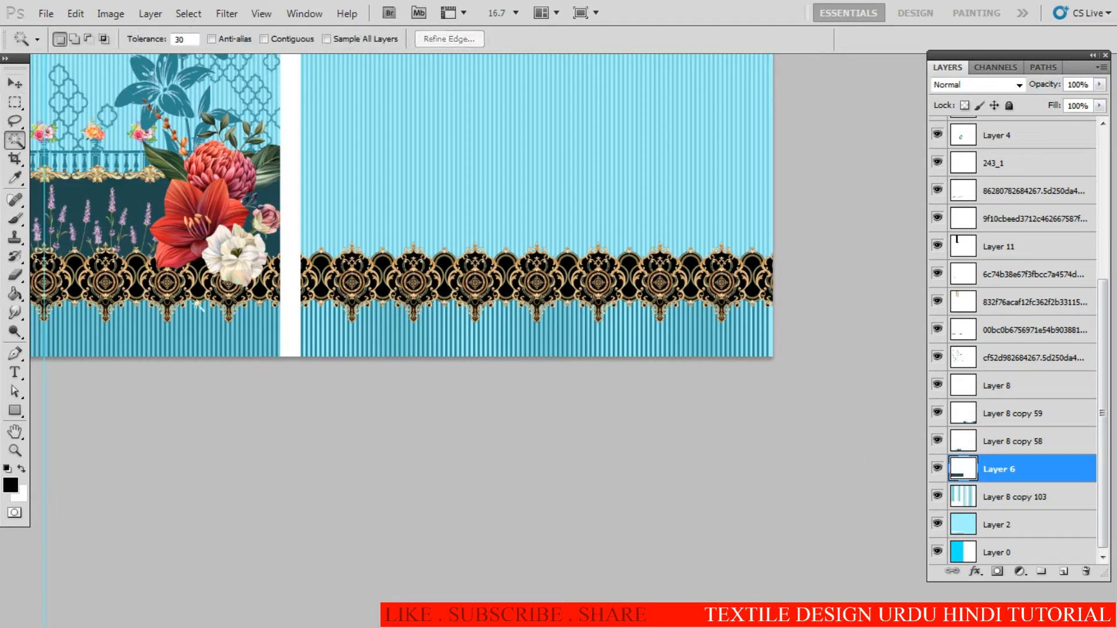
pyautogui.moveTo(219, 341); pyautogui.dragTo(312, 343)
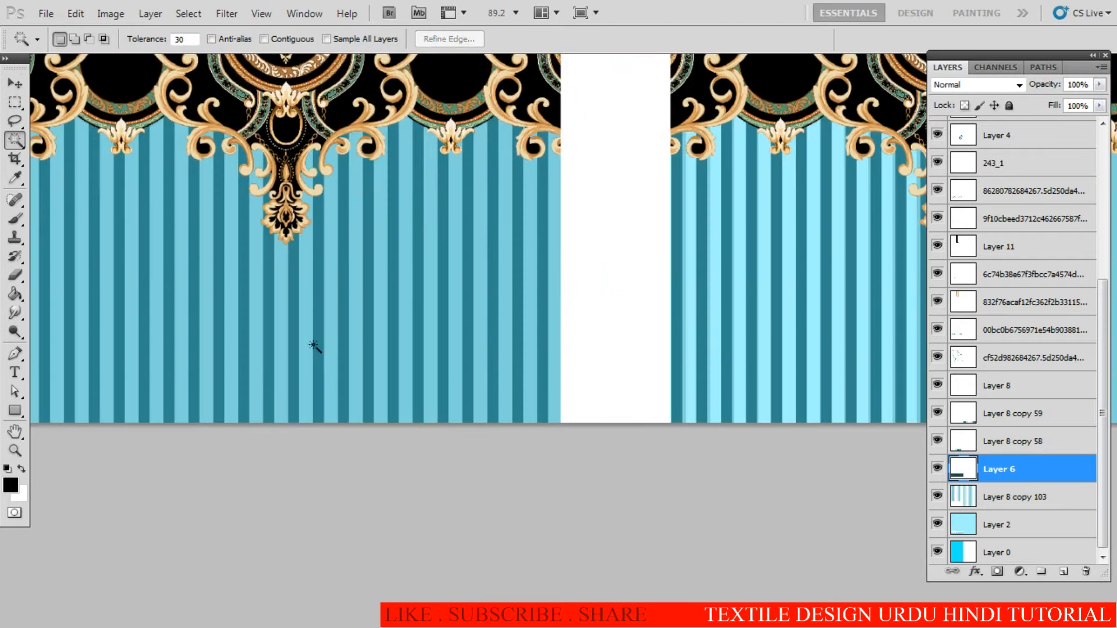
pyautogui.press('v')
pyautogui.rightClick(319, 341)
pyautogui.click(334, 351)
pyautogui.press('w')
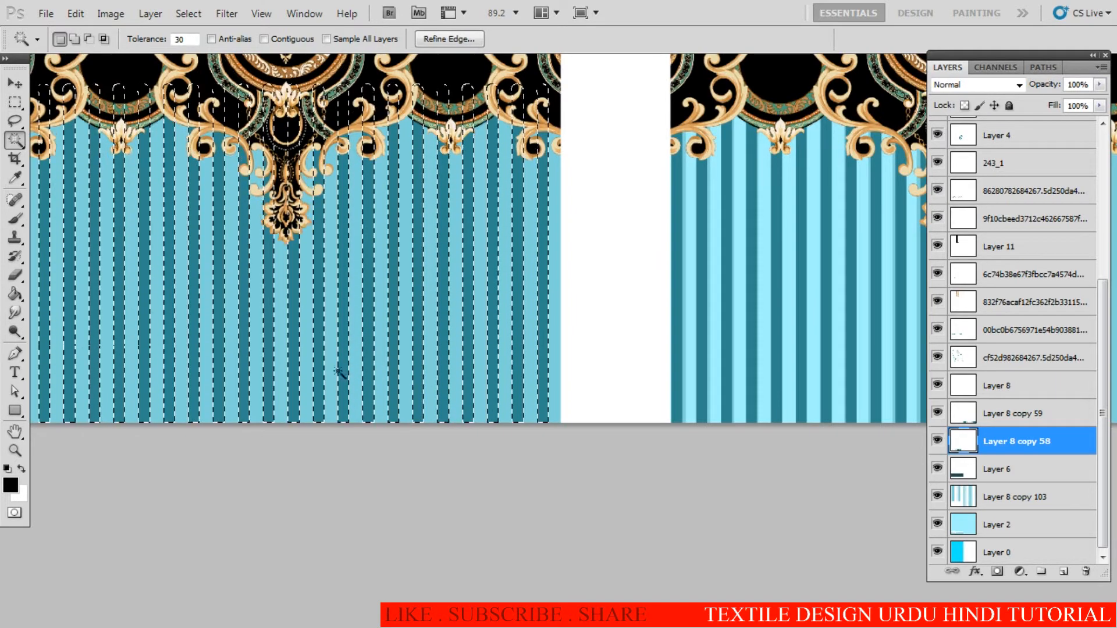
pyautogui.press('v')
pyautogui.moveTo(320, 368); pyautogui.dragTo(305, 345)
pyautogui.scroll(2, 544, 305)
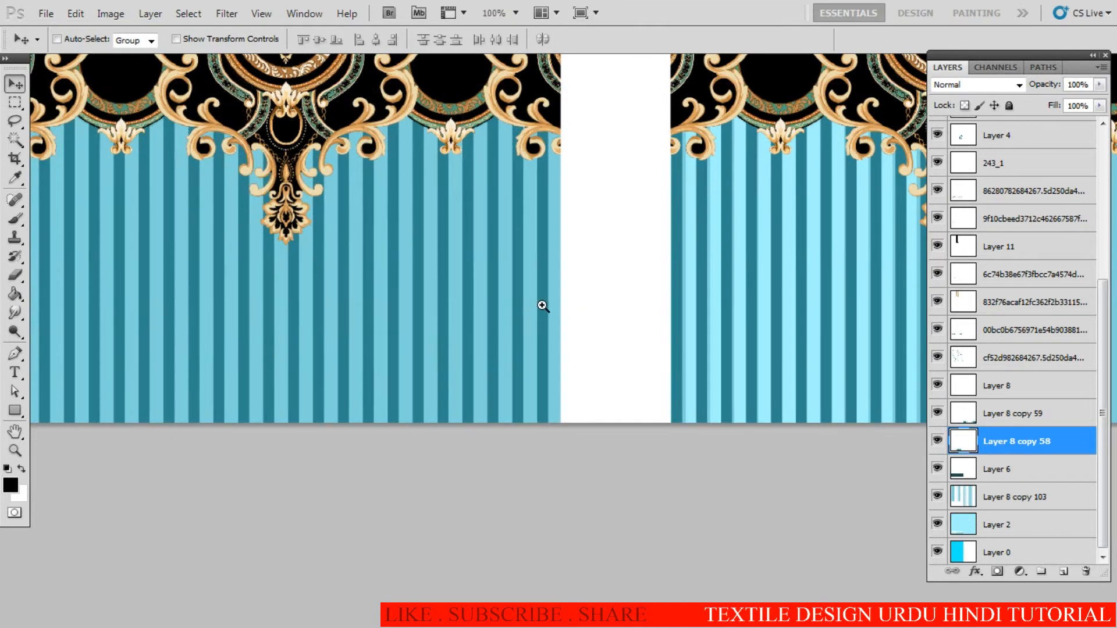
# Step: Copy the darker blue lower band of Layer 2 from the front panel onto the new panel below its border
pyautogui.rightClick(564, 313)
pyautogui.click(582, 319)
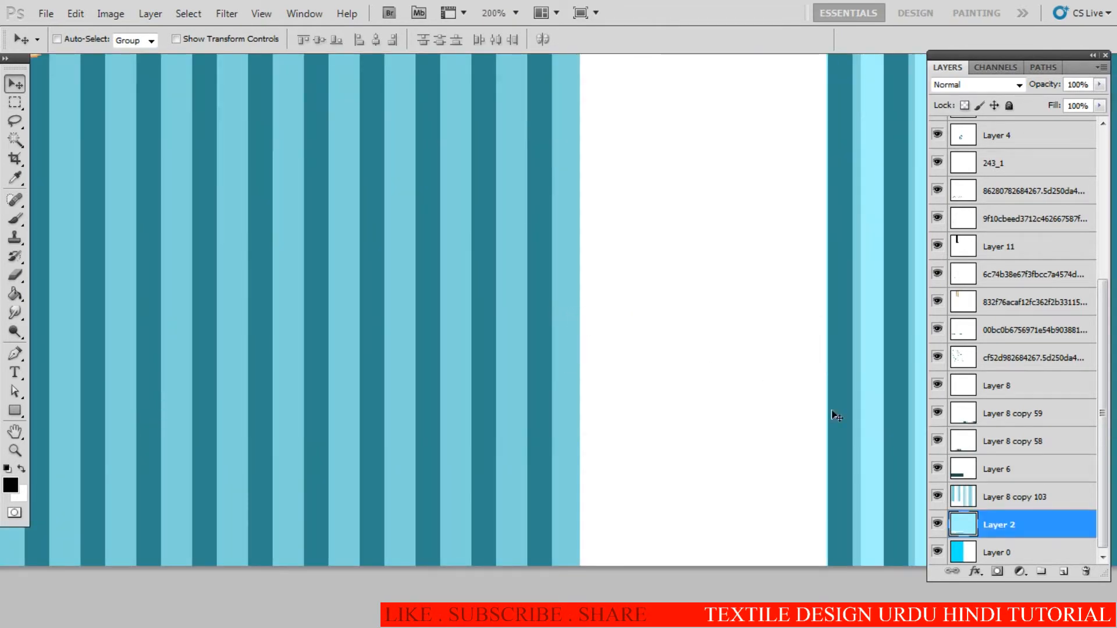
pyautogui.scroll(-8, 509, 367)
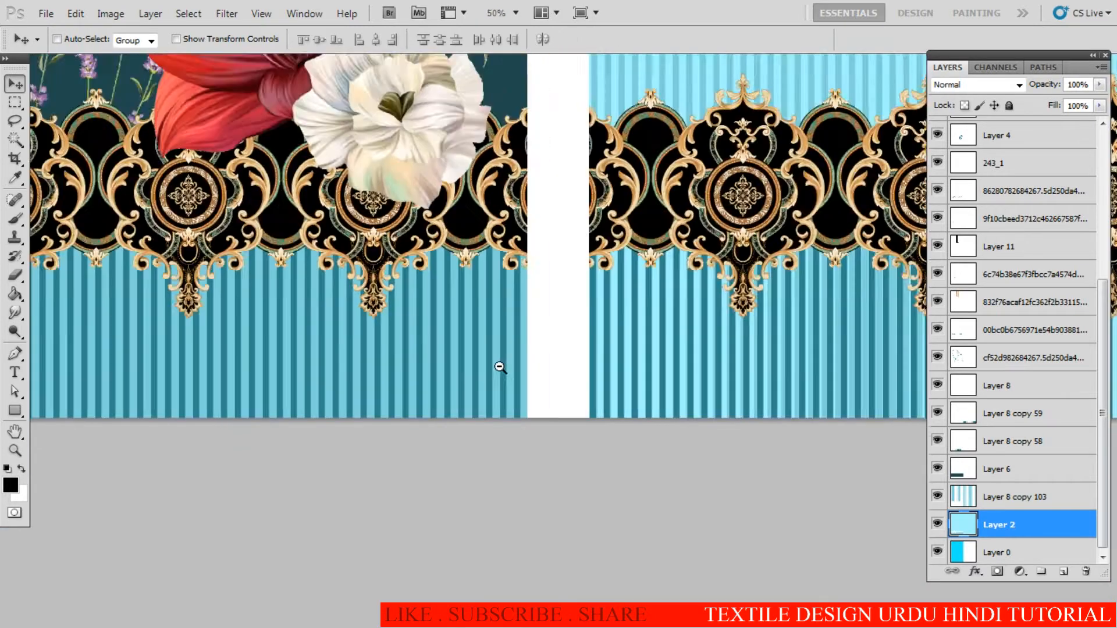
pyautogui.press('m')
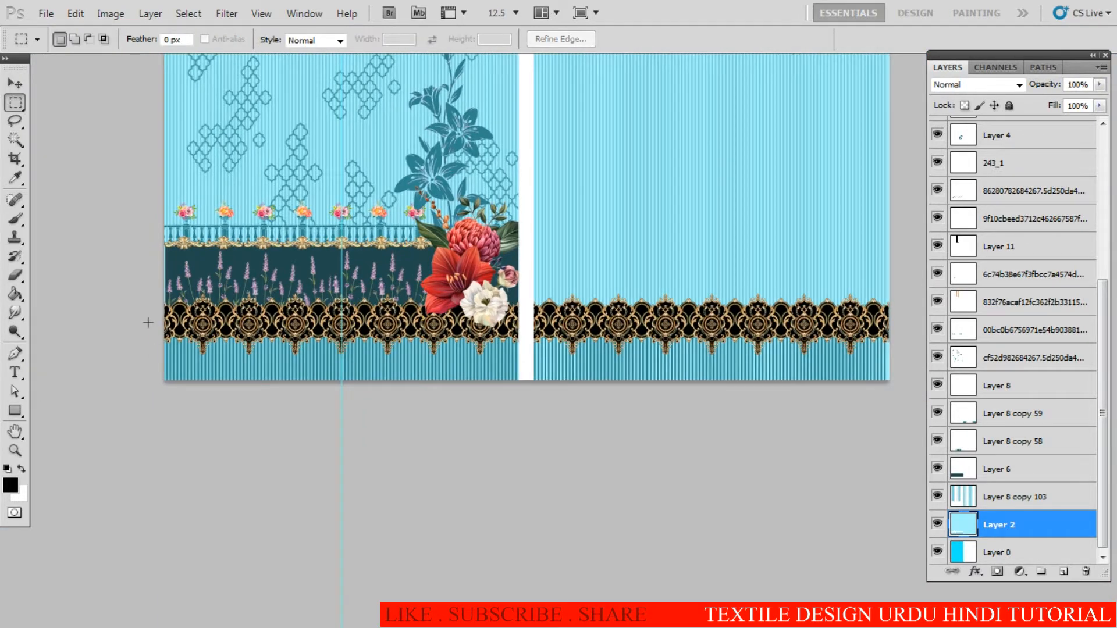
pyautogui.press('v')
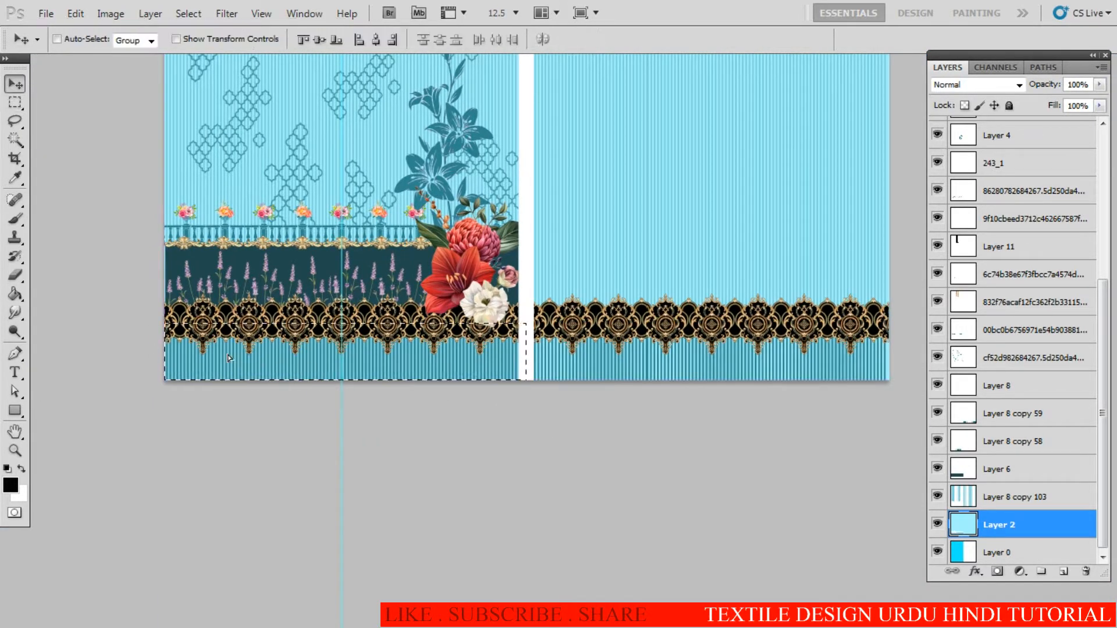
pyautogui.moveTo(247, 357); pyautogui.dragTo(477, 364)
# Step: Select the lower strip of the new panel on Layer 2 and extend the darker background down to the bottom edge
pyautogui.scroll(3, 602, 356)
pyautogui.scroll(-2, 564, 381)
pyautogui.press('m')
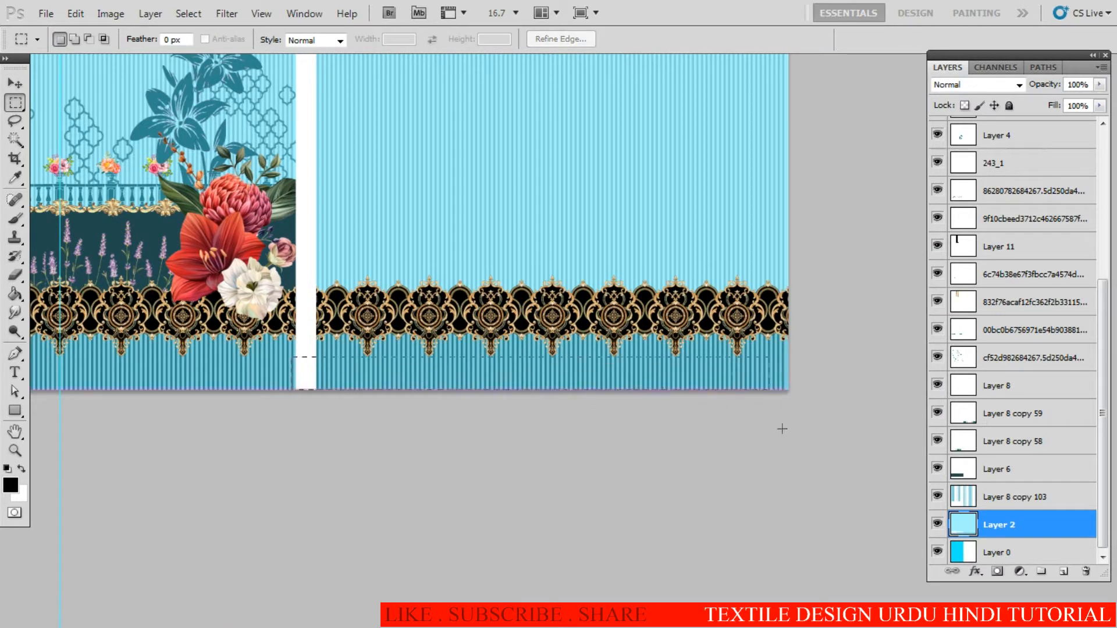
pyautogui.scroll(3, 524, 349)
pyautogui.press('v')
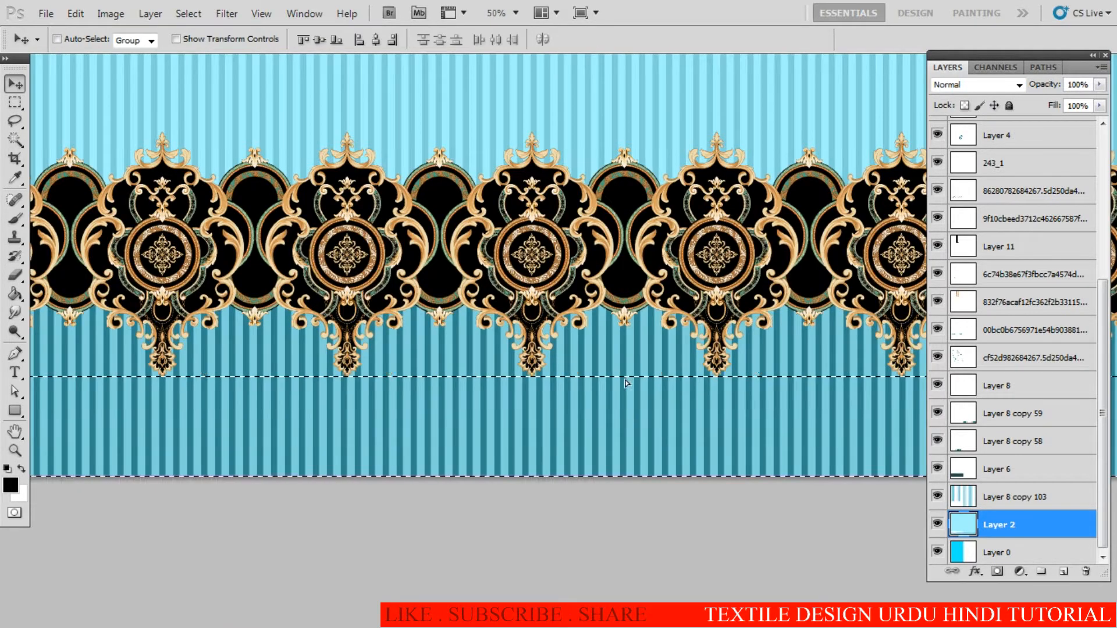
pyautogui.scroll(-4, 547, 303)
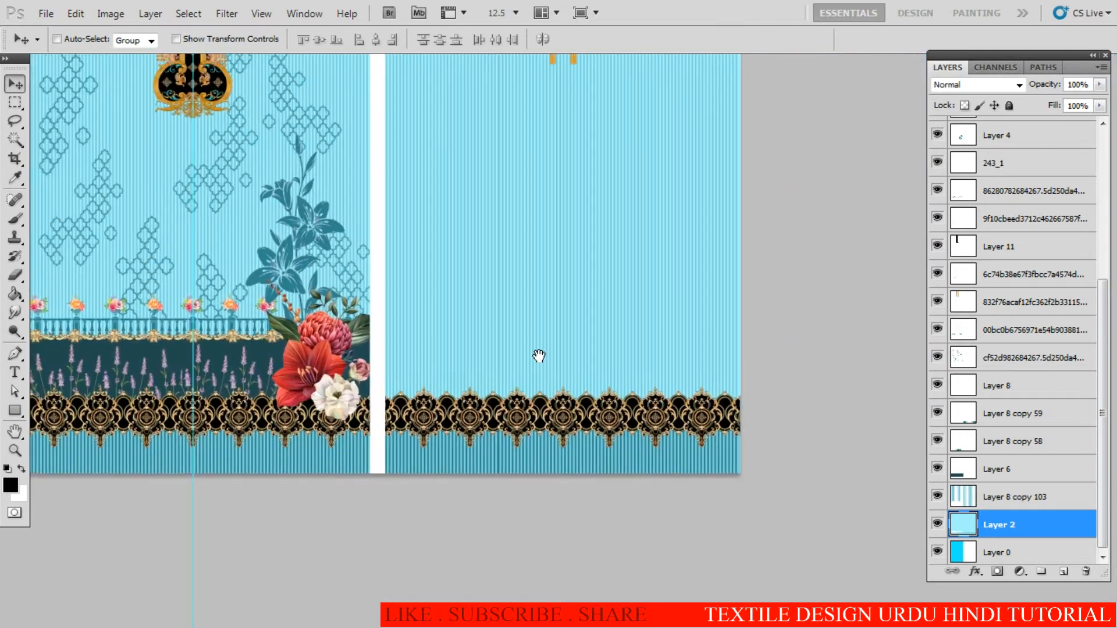
pyautogui.moveTo(539, 355); pyautogui.dragTo(461, 357)
pyautogui.keyDown('ctrl'); pyautogui.click(527, 413); pyautogui.keyUp('ctrl')
pyautogui.keyDown('ctrl'); pyautogui.click(528, 423); pyautogui.keyUp('ctrl')
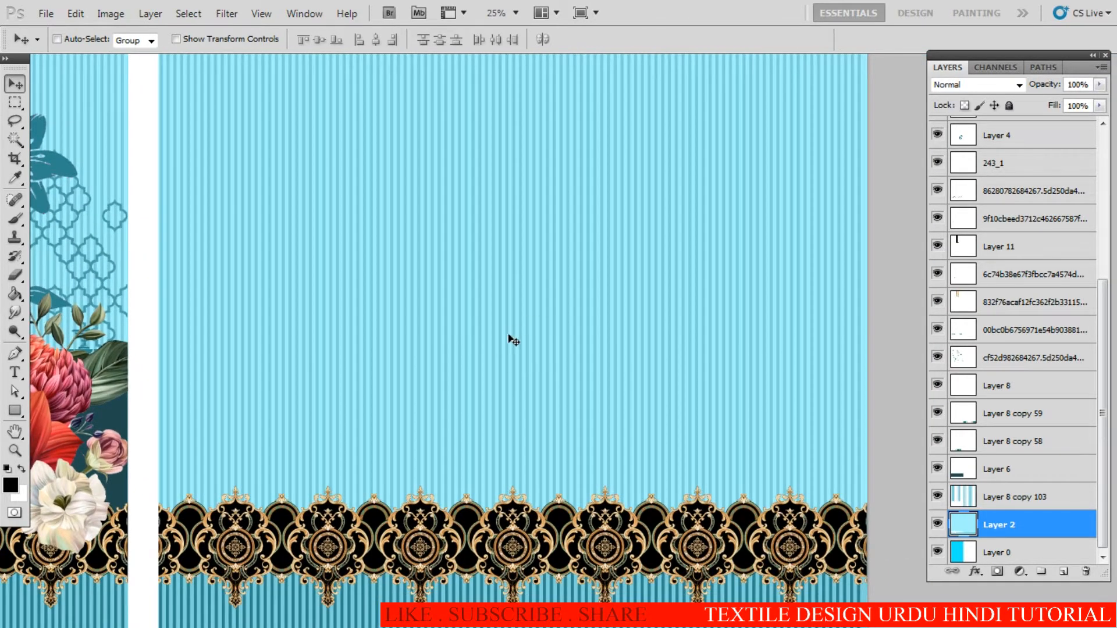
pyautogui.scroll(-2, 485, 361)
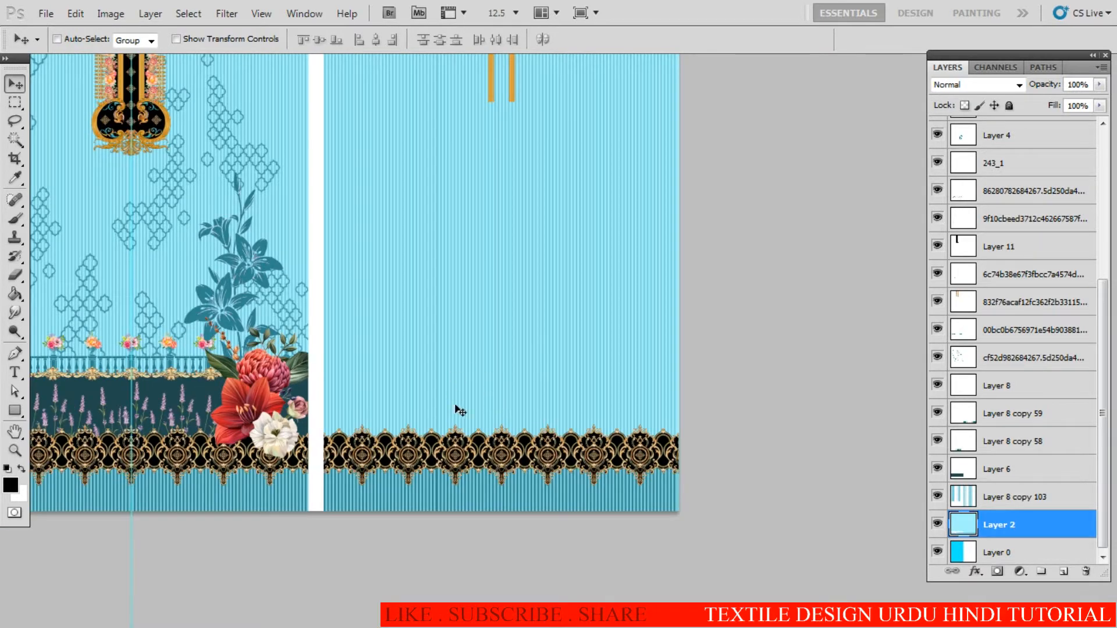
pyautogui.scroll(1, 480, 413)
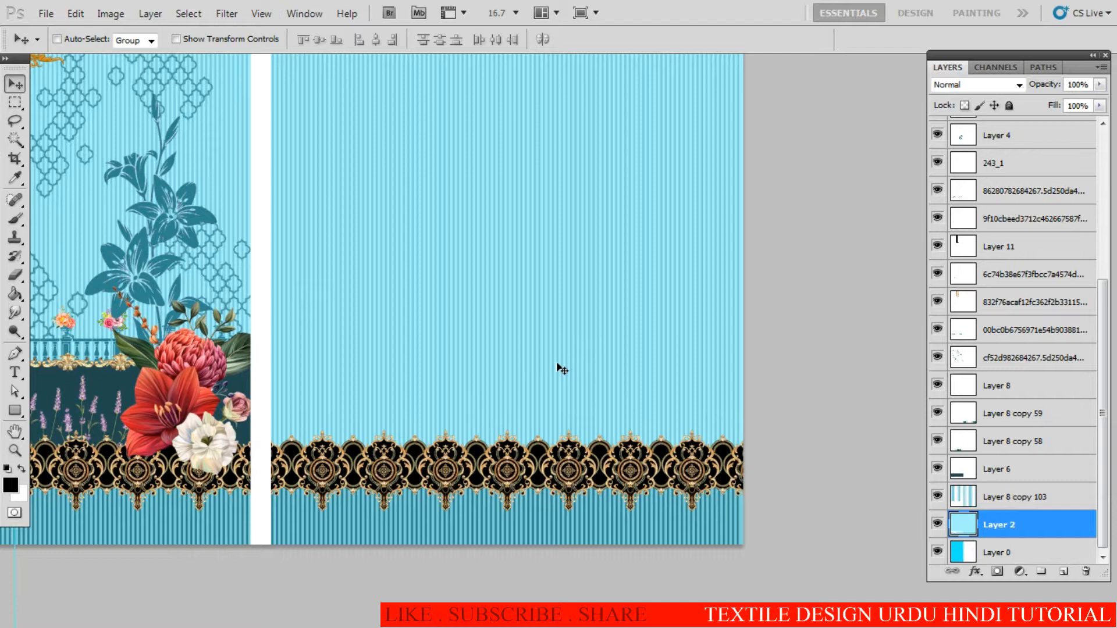
# Step: Open the palm tree and hibiscus image from New folder (4) on the Desktop
pyautogui.hotkey('ctrl', 'o')
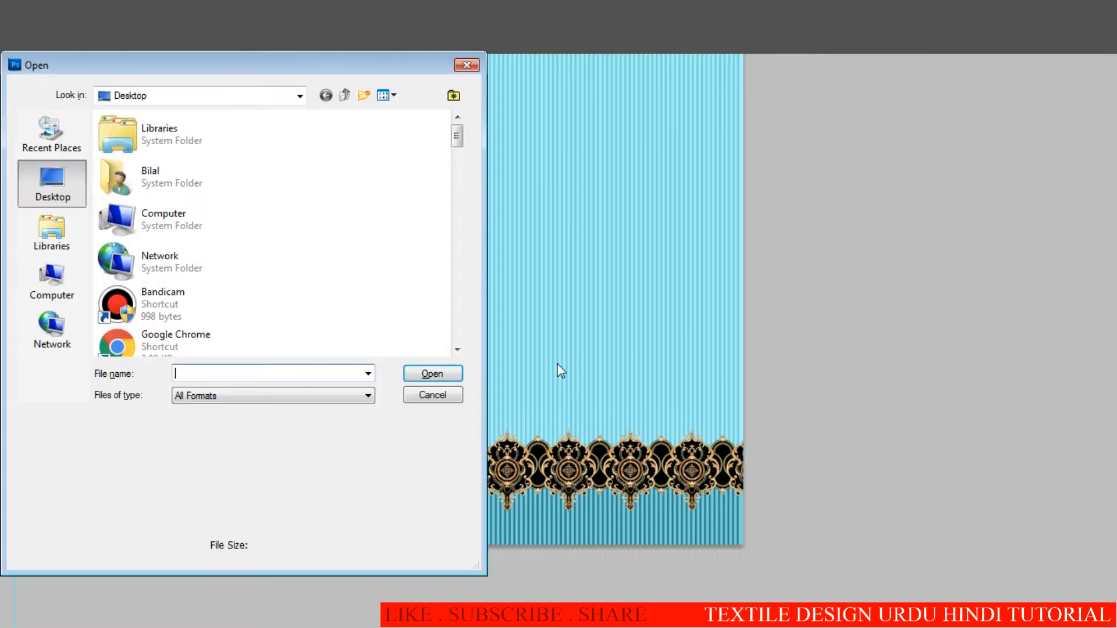
pyautogui.click(275, 314)
pyautogui.click(285, 349)
pyautogui.scroll(-3, 186, 352)
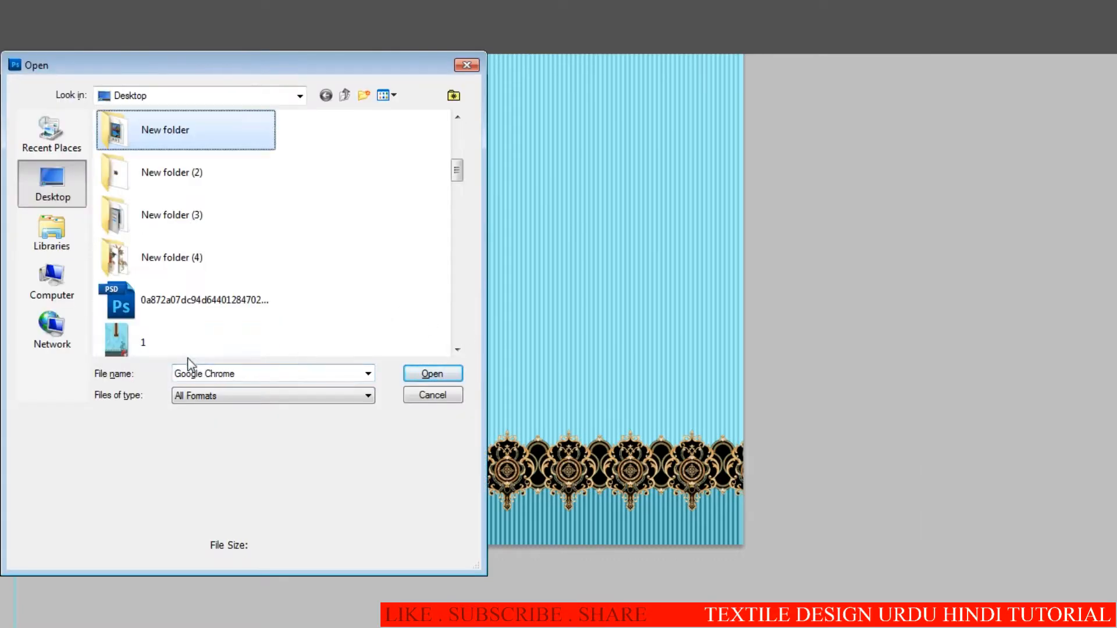
pyautogui.press('Down')
pyautogui.press('Down')
pyautogui.press('Down')
pyautogui.press('Return')
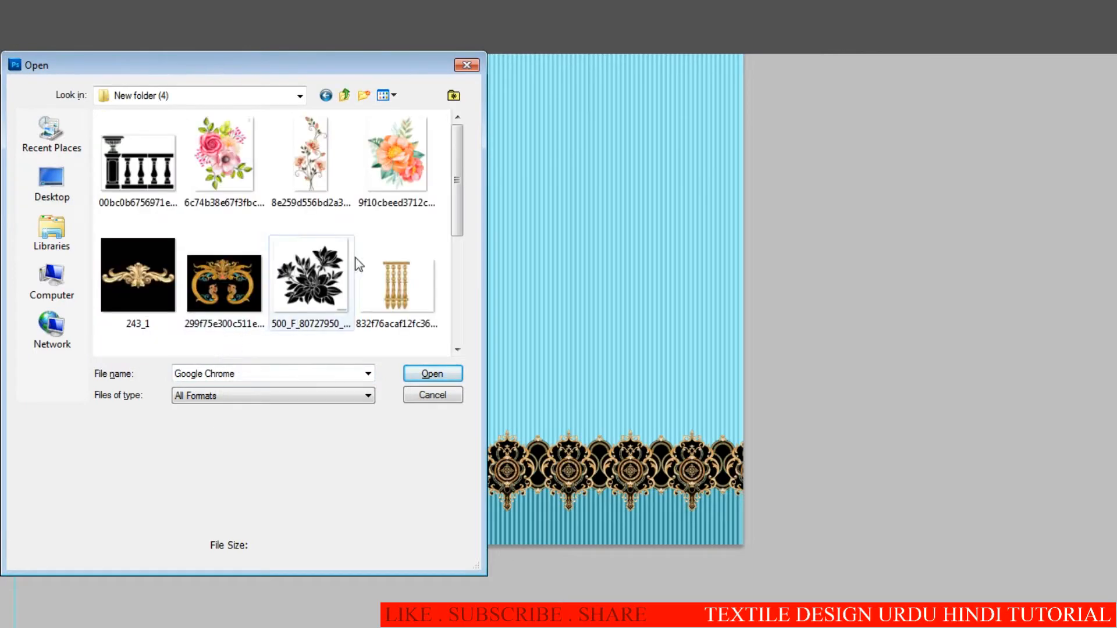
pyautogui.moveTo(455, 200); pyautogui.dragTo(466, 278)
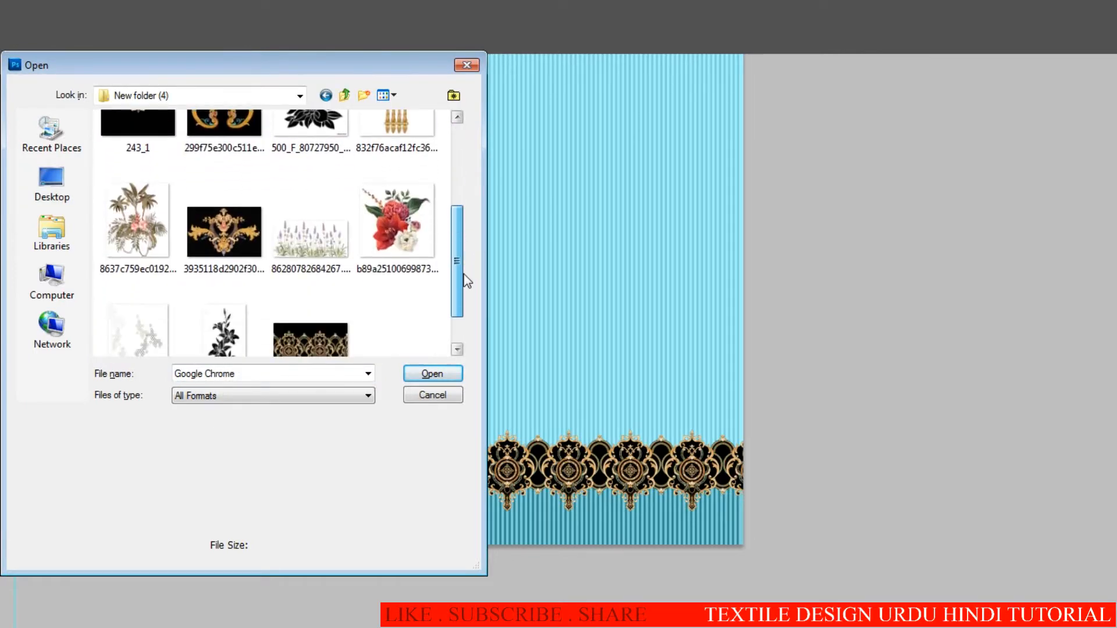
pyautogui.click(157, 222)
pyautogui.click(432, 373)
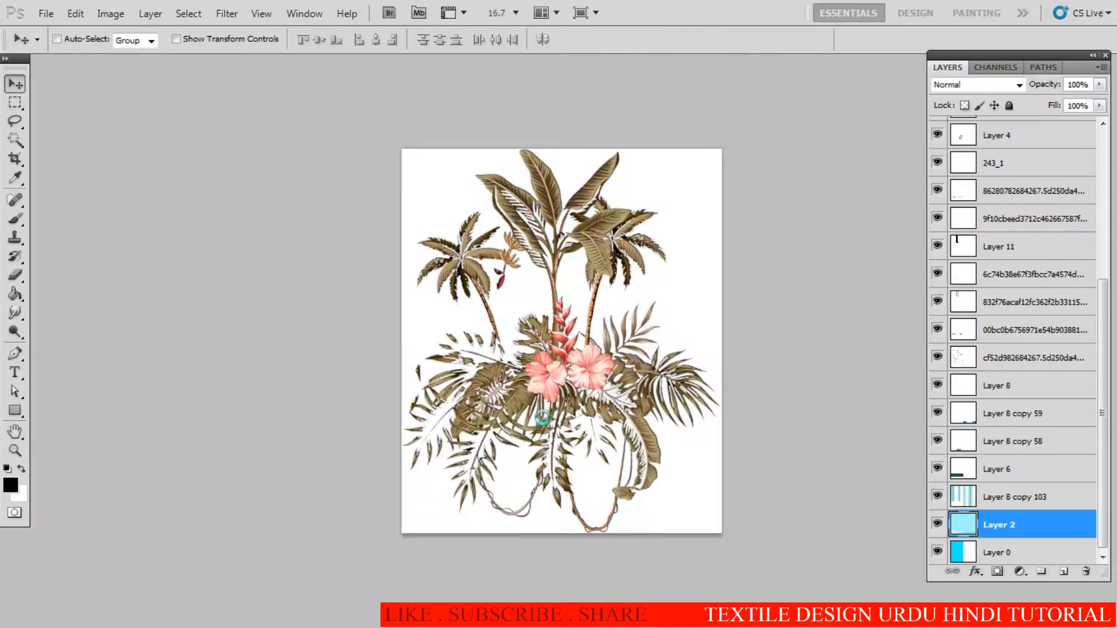
# Step: Select the palm artwork without its white background using the Magic Wand and copy it onto the new panel above the border
pyautogui.press('w')
pyautogui.keyDown('alt'); pyautogui.click(668, 311); pyautogui.keyUp('alt')
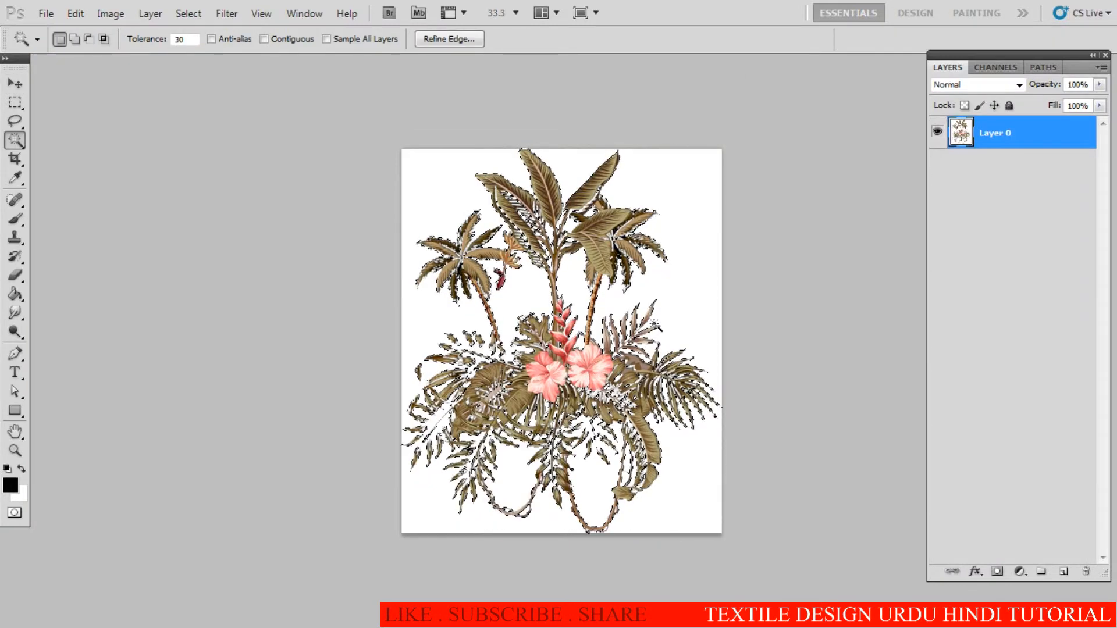
pyautogui.hotkey('ctrl', 'Tab')
pyautogui.moveTo(650, 337); pyautogui.dragTo(600, 356)
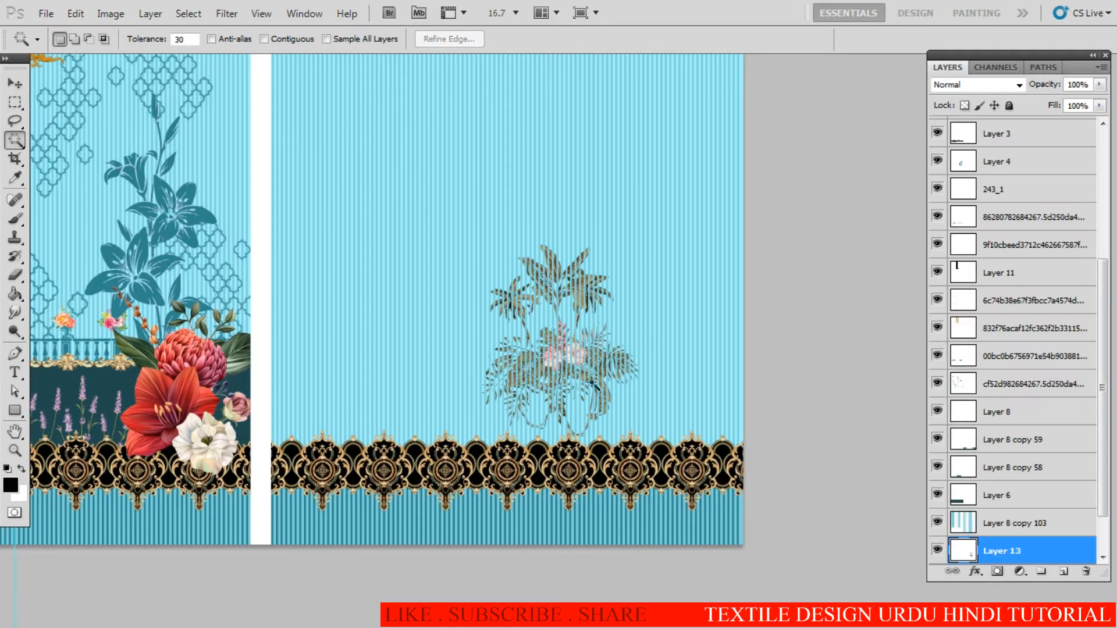
# Step: Move the palm artwork's layer up the stack so it lies above the stripes, just below the 832f76acaf12fc362f2b33115 layer
pyautogui.moveTo(973, 541); pyautogui.dragTo(1000, 344)
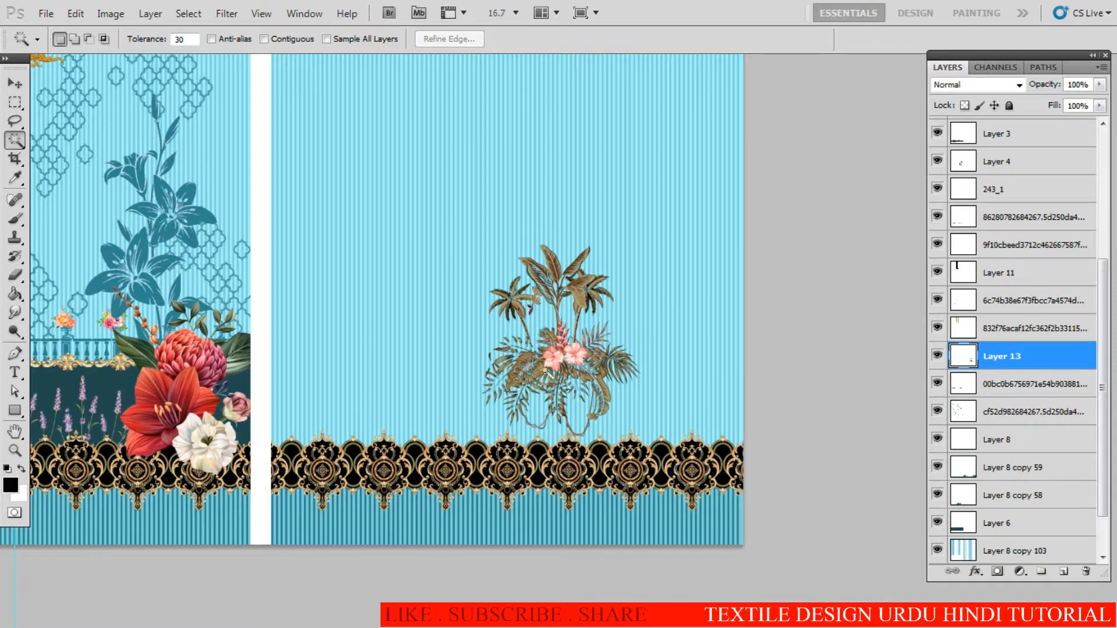
pyautogui.press('v')
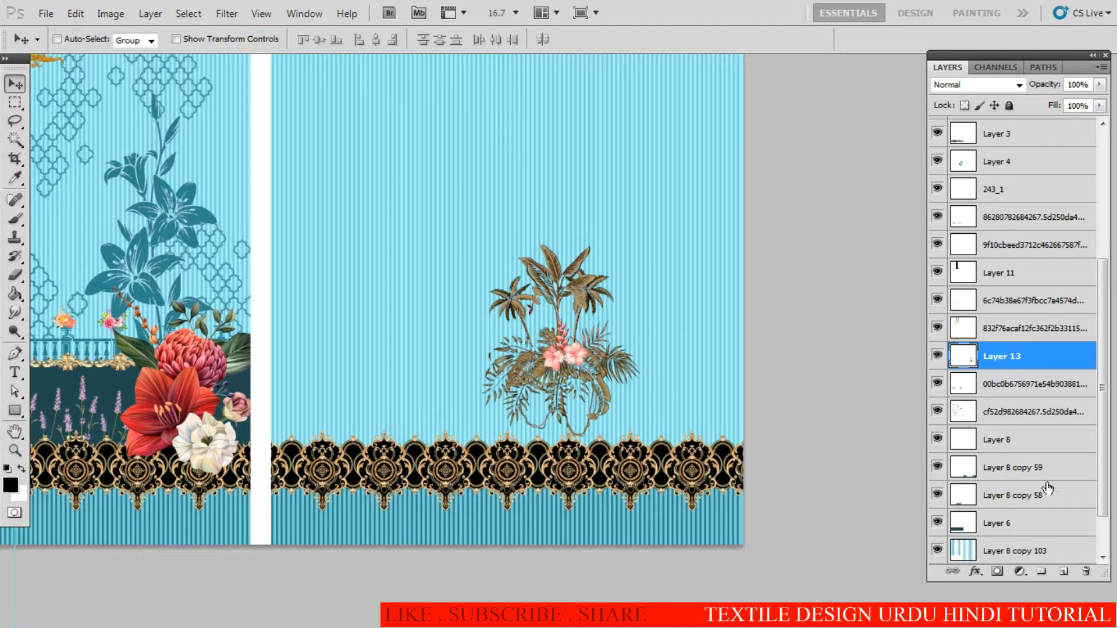
# Step: Place a vertical guide at the centre of the new panel, using the transform bounds of its Layer 2 background selection, and deselect
pyautogui.scroll(-2, 1047, 488)
pyautogui.click(1024, 523)
pyautogui.press('w')
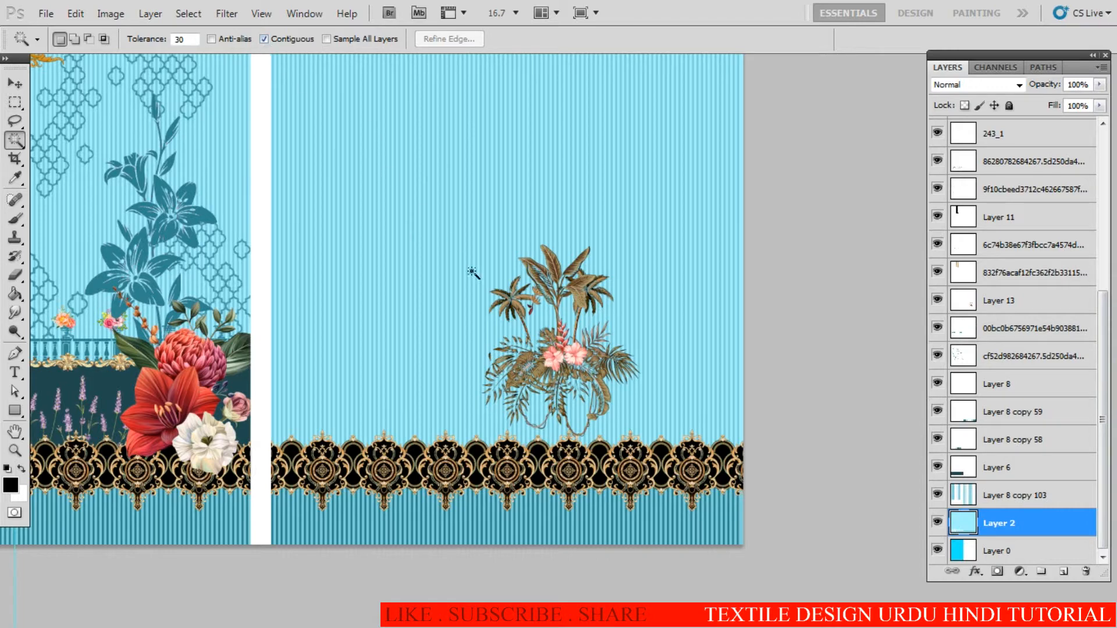
pyautogui.click(480, 291)
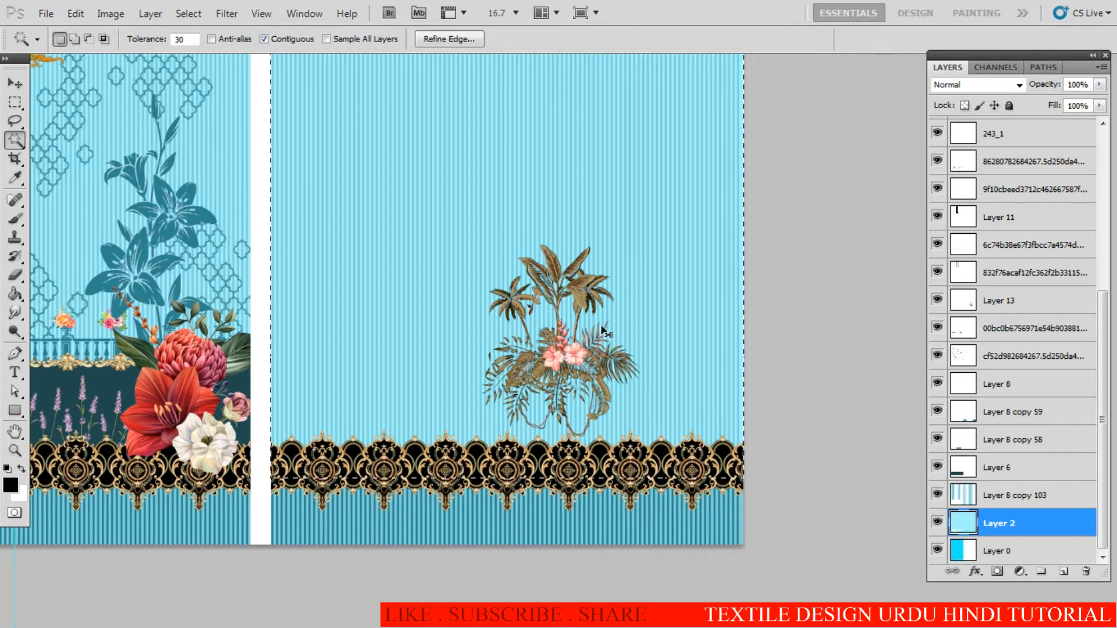
pyautogui.hotkey('ctrl', 't')
pyautogui.scroll(3, 634, 337)
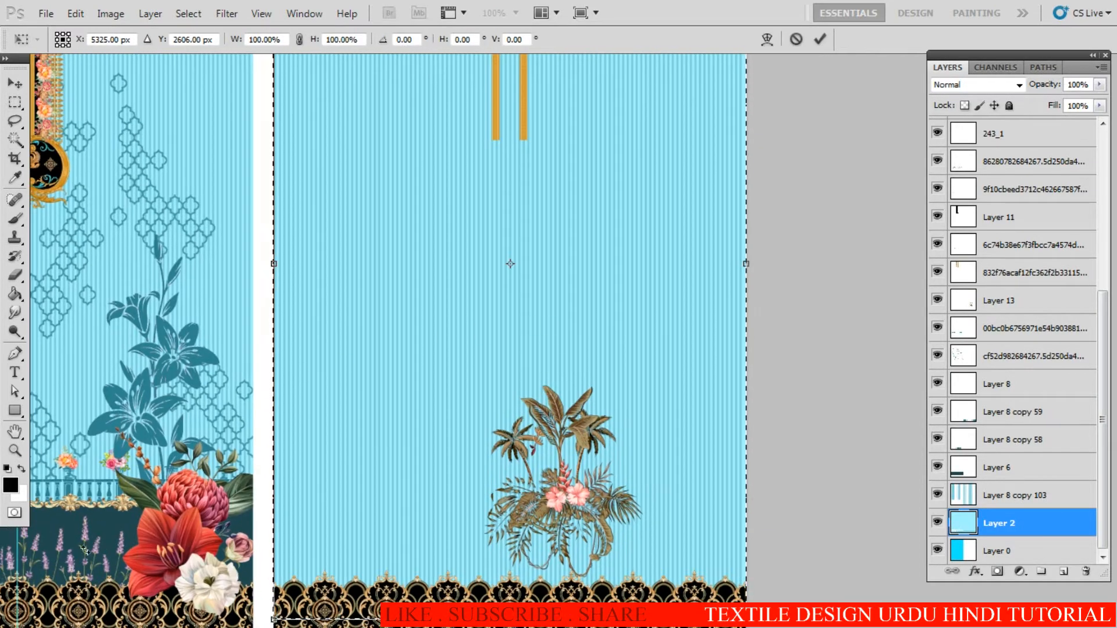
pyautogui.hotkey('ctrl', 'r')
pyautogui.moveTo(7, 568); pyautogui.dragTo(511, 346)
pyautogui.press('Escape')
pyautogui.moveTo(491, 205); pyautogui.dragTo(509, 455)
pyautogui.hotkey('ctrl', 'd')
# Step: Delete the two vertical gold strips at the top centre of the new panel from Layer 3 copy
pyautogui.keyDown('ctrl'); pyautogui.click(509, 337); pyautogui.keyUp('ctrl')
pyautogui.keyDown('ctrl'); pyautogui.click(509, 338); pyautogui.keyUp('ctrl')
pyautogui.press('v')
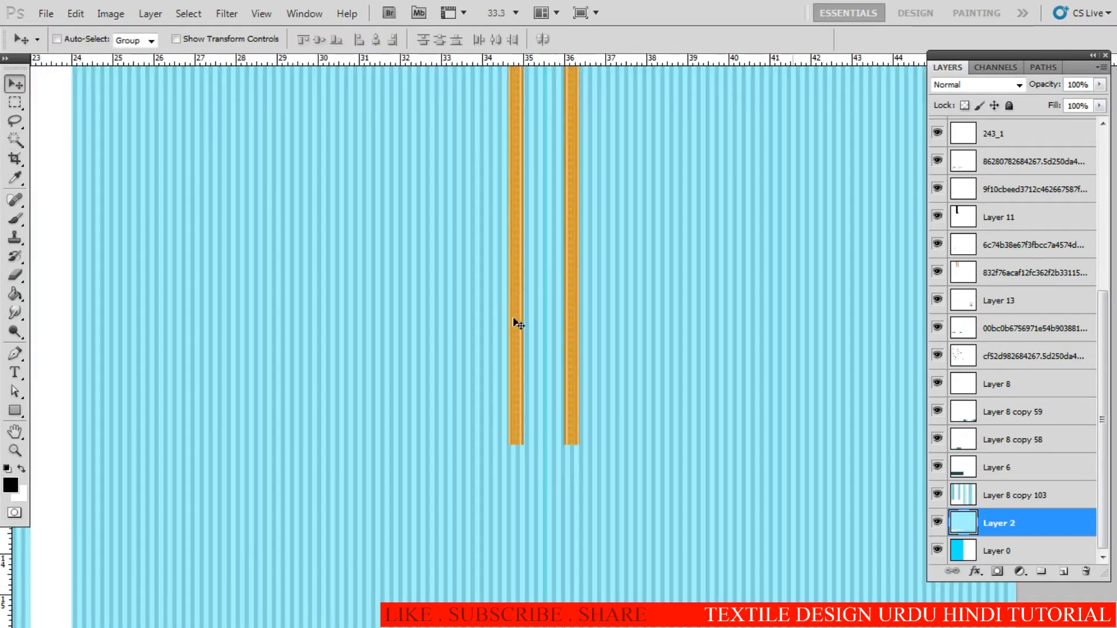
pyautogui.rightClick(515, 315)
pyautogui.click(526, 324)
pyautogui.keyDown('alt'); pyautogui.click(533, 366); pyautogui.keyUp('alt')
pyautogui.keyDown('alt'); pyautogui.click(531, 372); pyautogui.keyUp('alt')
pyautogui.keyDown('alt'); pyautogui.click(530, 378); pyautogui.keyUp('alt')
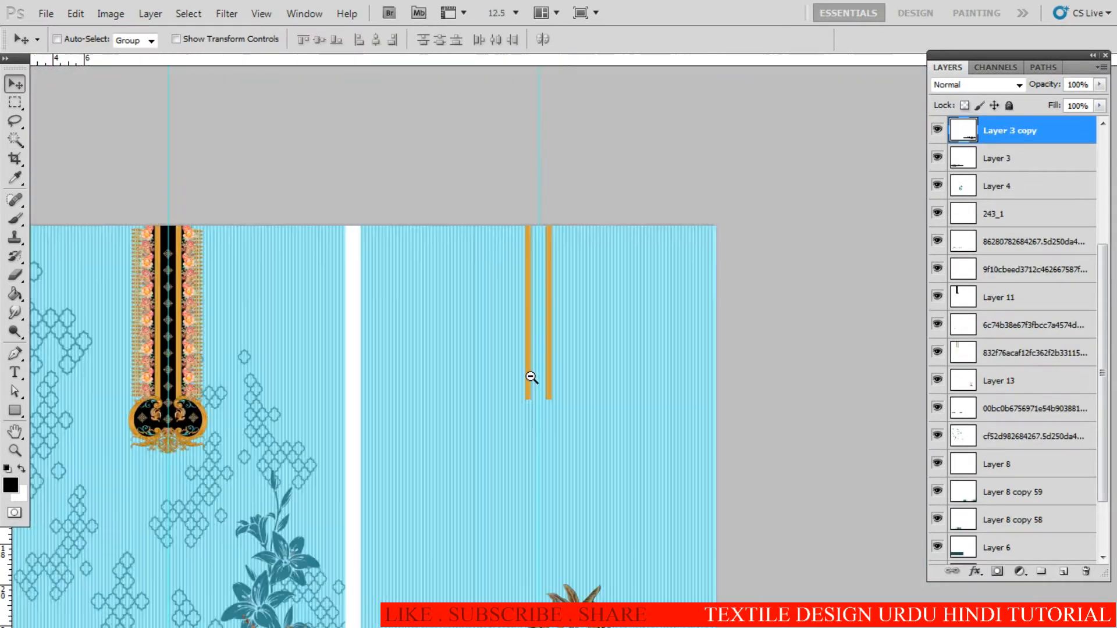
pyautogui.keyDown('alt'); pyautogui.click(530, 379); pyautogui.keyUp('alt')
pyautogui.moveTo(569, 397); pyautogui.dragTo(531, 330)
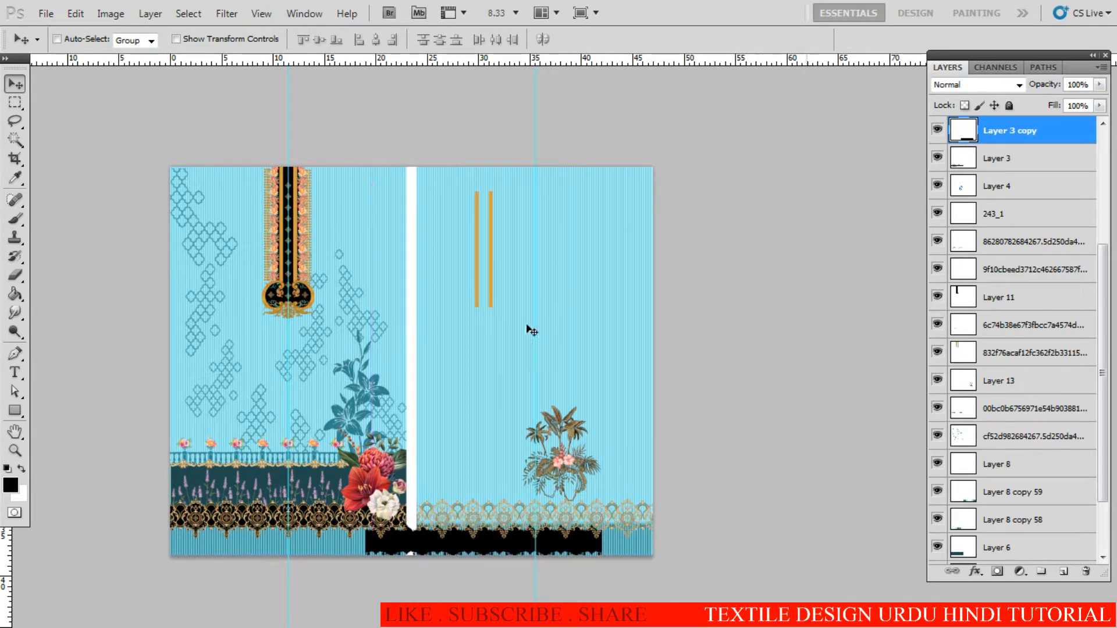
pyautogui.moveTo(340, 285); pyautogui.dragTo(551, 261)
pyautogui.press('m')
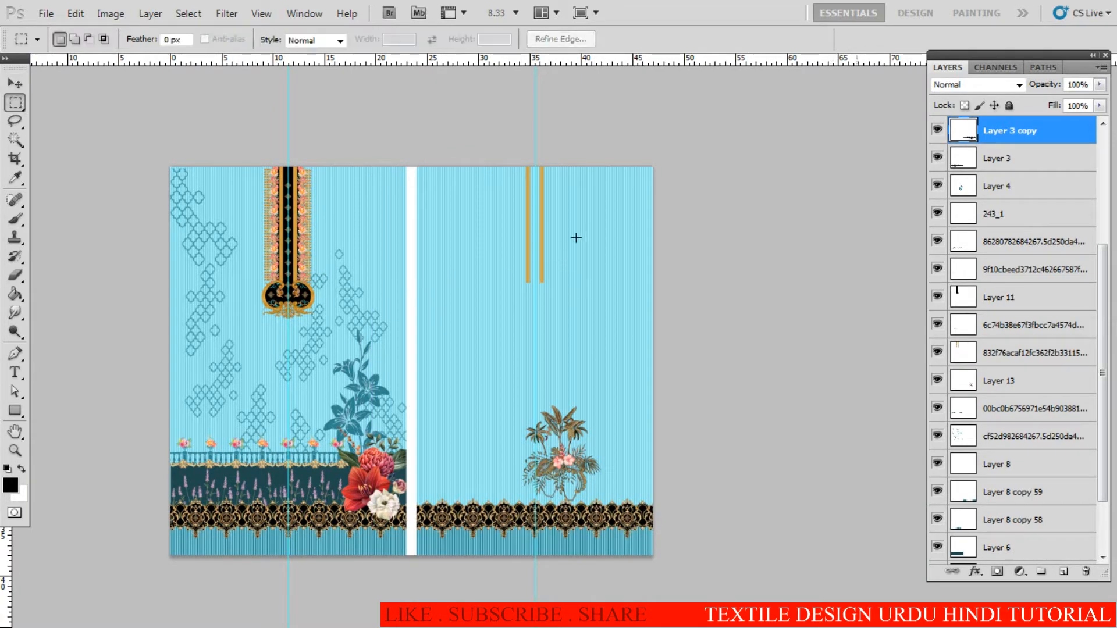
pyautogui.moveTo(524, 221); pyautogui.dragTo(521, 252)
pyautogui.moveTo(453, 197); pyautogui.dragTo(610, 341)
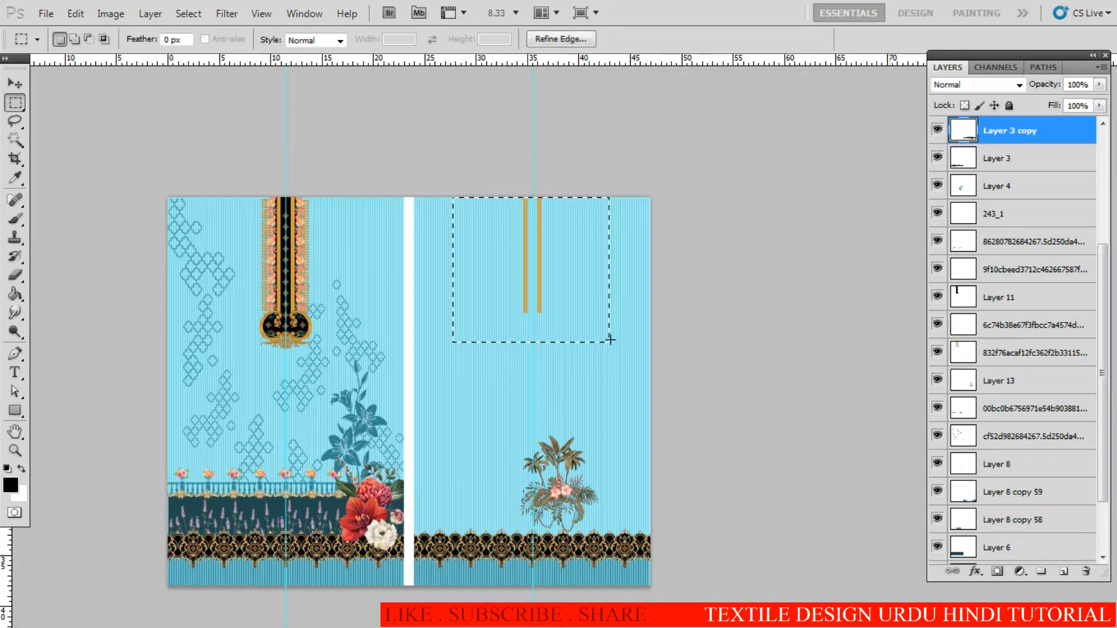
pyautogui.press('Delete')
pyautogui.hotkey('ctrl', 'd')
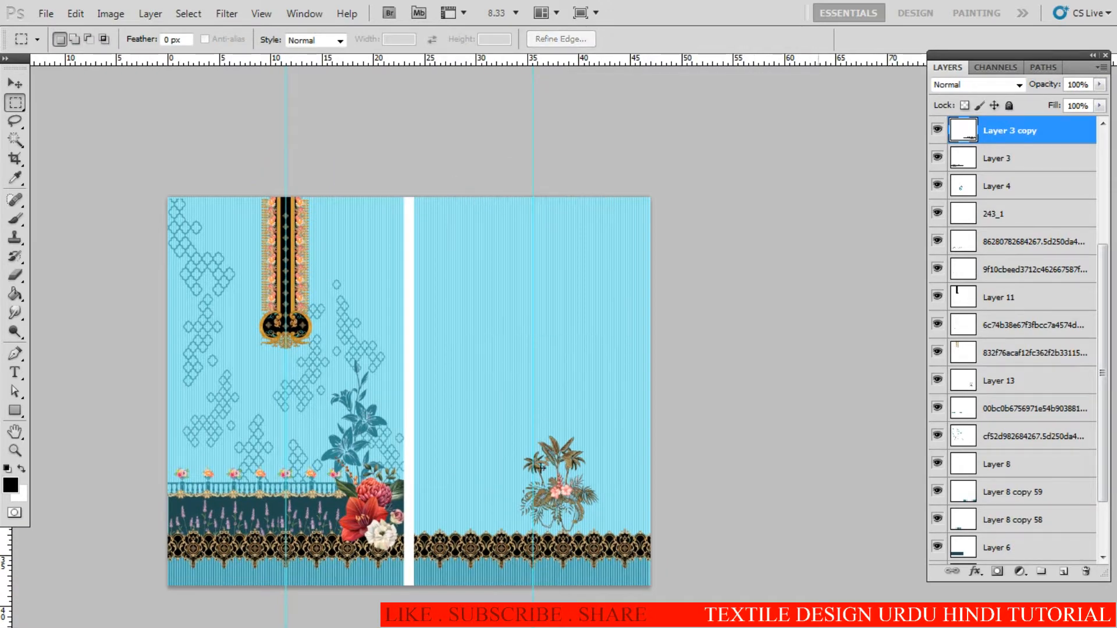
# Step: Move the palm artwork on Layer 13 down behind the border and centre it on the new panel's vertical guide
pyautogui.scroll(3, 570, 506)
pyautogui.moveTo(570, 506); pyautogui.dragTo(448, 435)
pyautogui.press('v')
pyautogui.rightClick(510, 353)
pyautogui.click(527, 363)
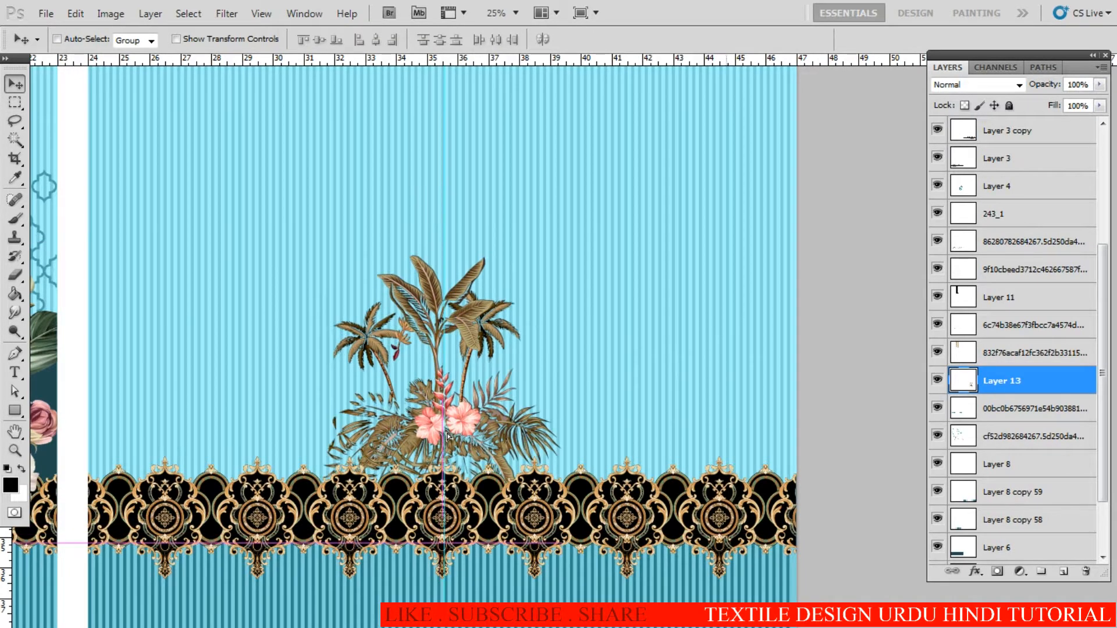
pyautogui.hotkey('ctrl', 't')
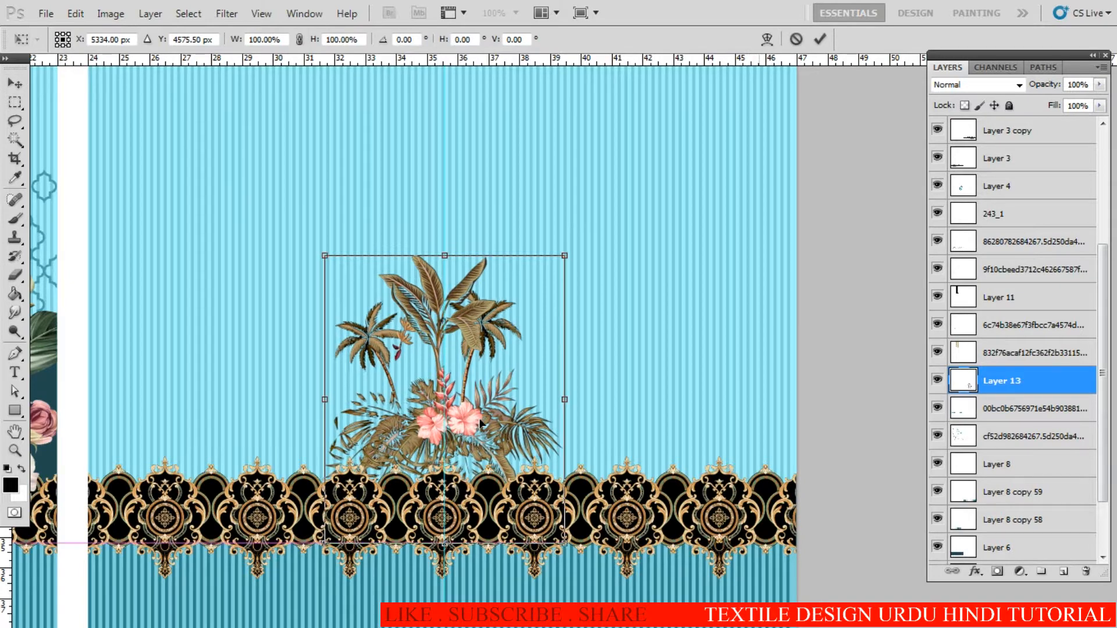
pyautogui.press('Return')
# Step: Enlarge the palm artwork slightly and reposition it around the vertical guide with its base behind the border
pyautogui.hotkey('ctrl', 't')
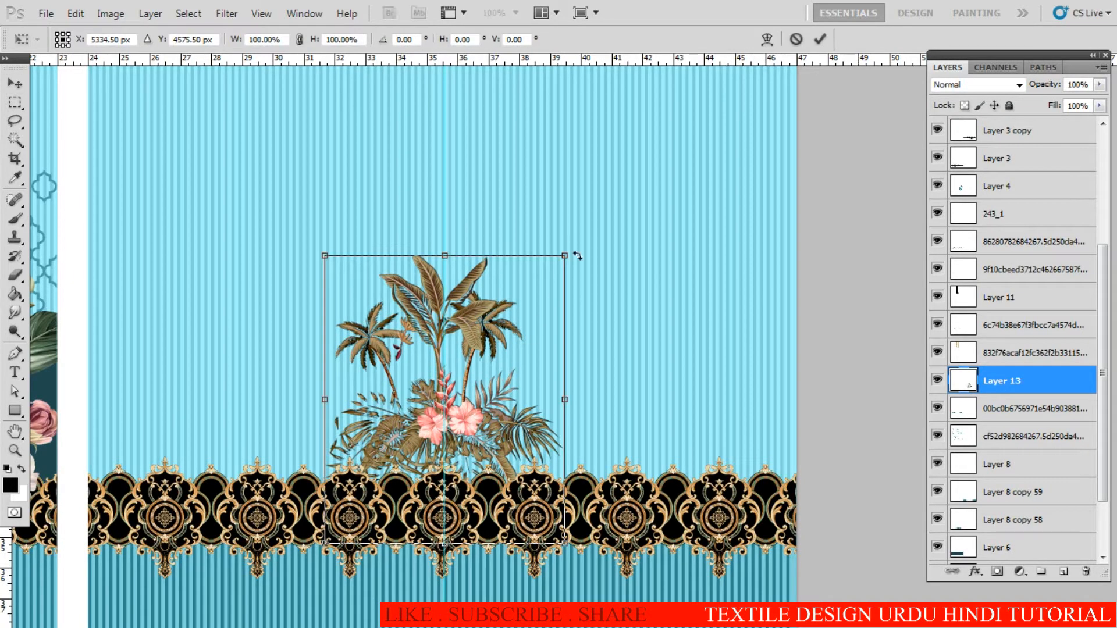
pyautogui.moveTo(564, 255); pyautogui.dragTo(595, 229)
pyautogui.press('Return')
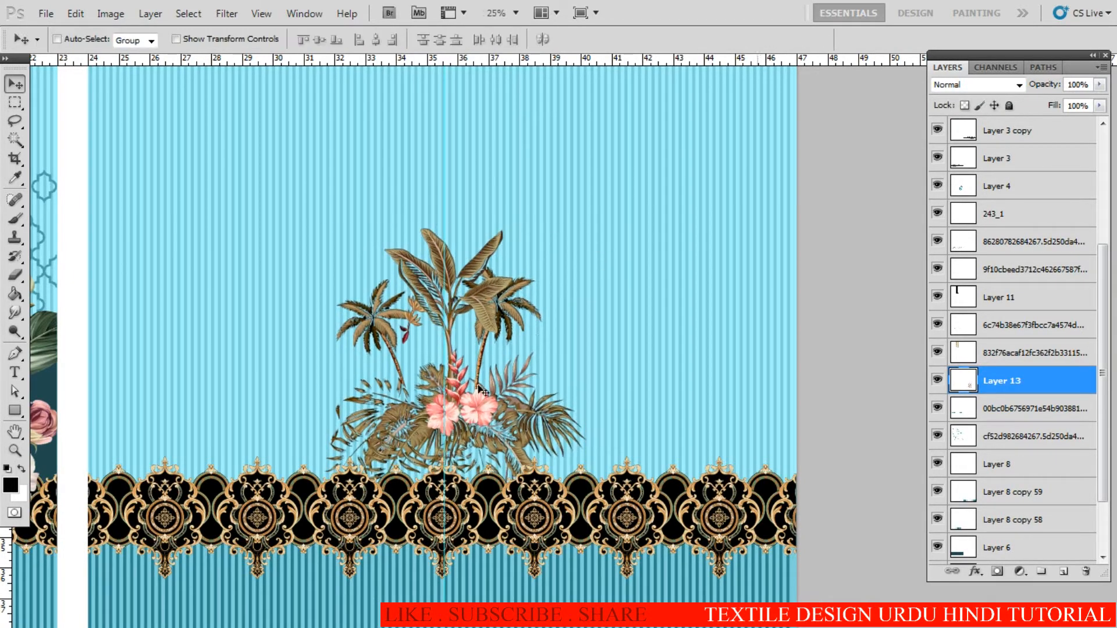
pyautogui.moveTo(467, 425); pyautogui.dragTo(456, 448)
# Step: Increase the palm artwork's contrast to 35 with Brightness/Contrast
pyautogui.keyDown('ctrl'); pyautogui.click(463, 460); pyautogui.keyUp('ctrl')
pyautogui.keyDown('ctrl'); pyautogui.click(463, 459); pyautogui.keyUp('ctrl')
pyautogui.keyDown('ctrl'); pyautogui.click(466, 463); pyautogui.keyUp('ctrl')
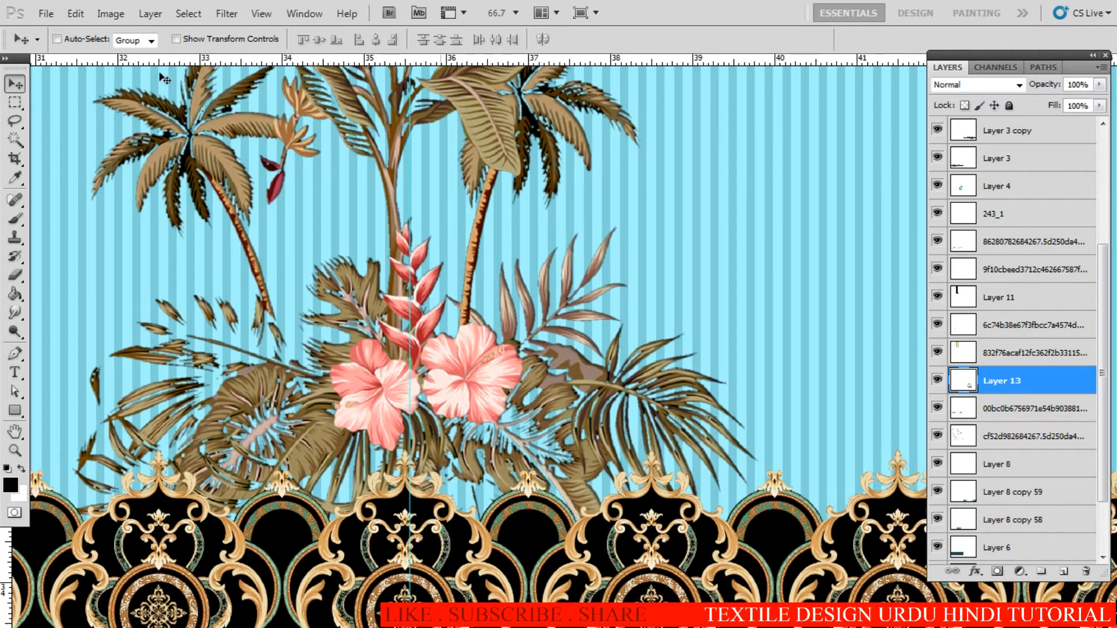
pyautogui.click(114, 16)
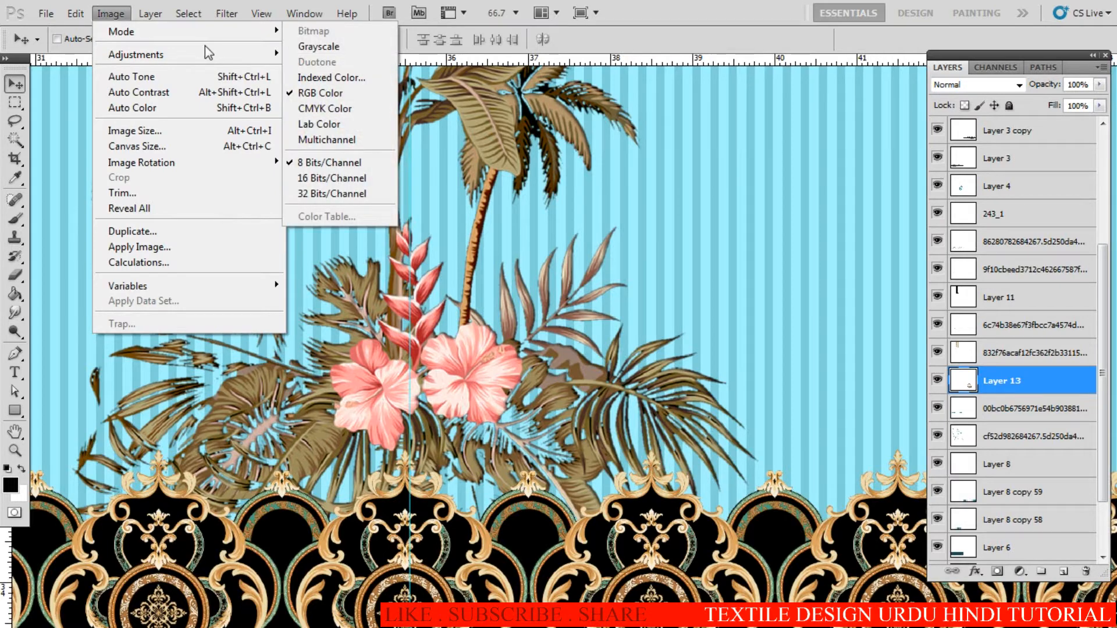
pyautogui.moveTo(198, 55)
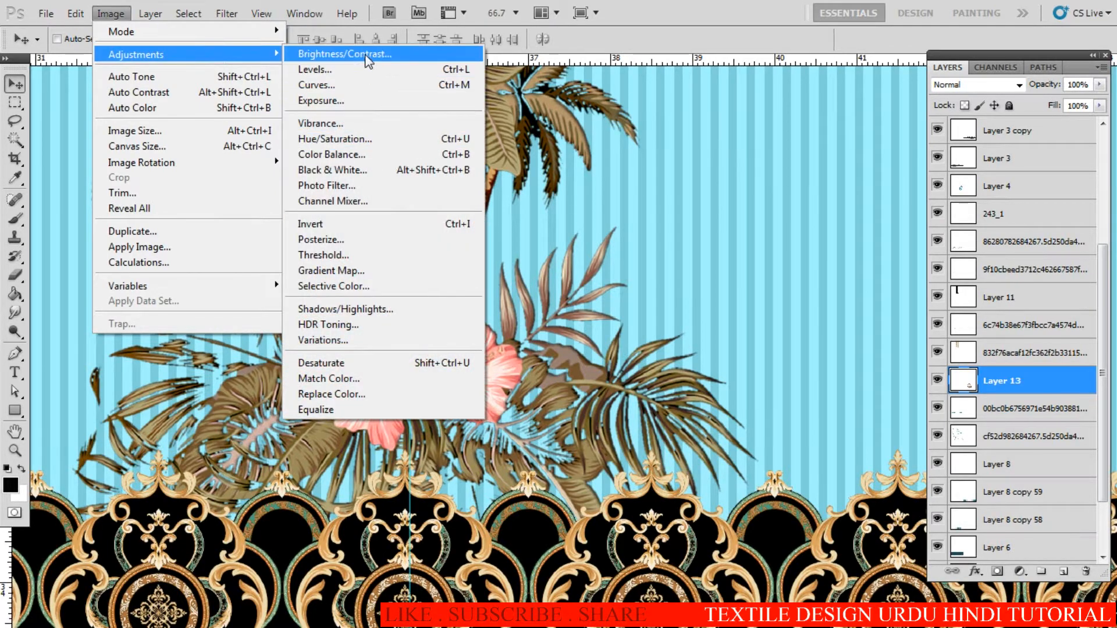
pyautogui.click(368, 56)
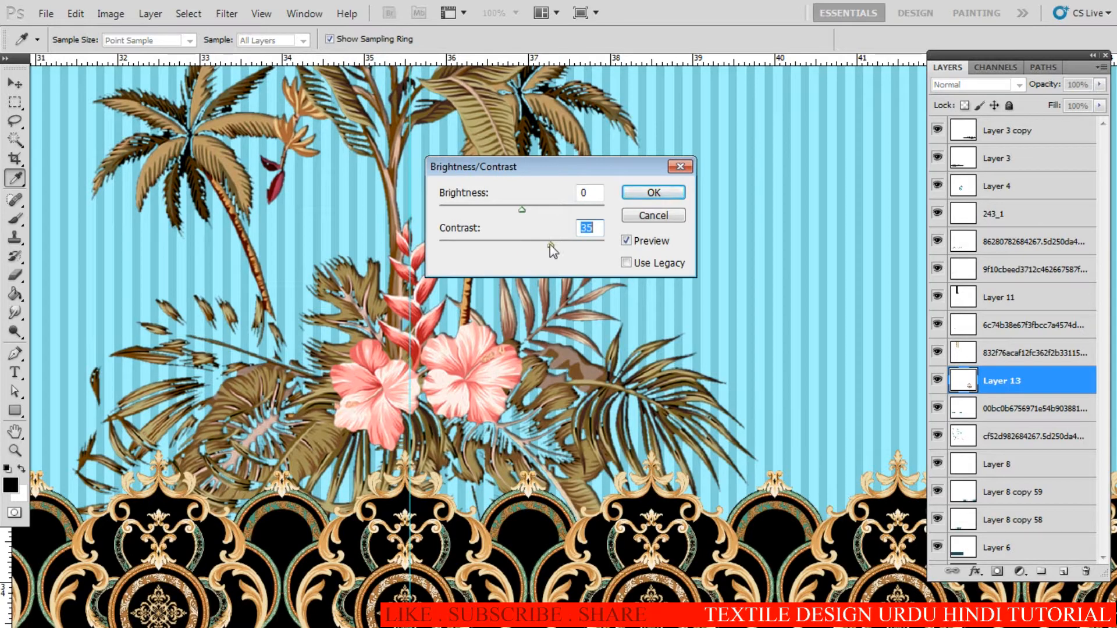
pyautogui.click(669, 191)
pyautogui.press('v')
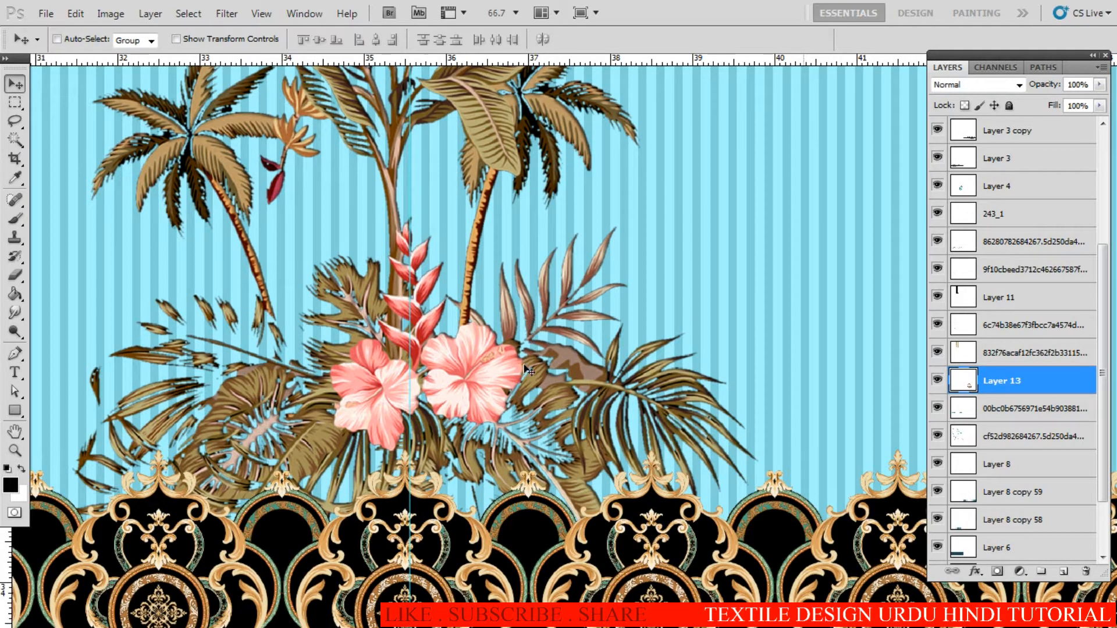
# Step: Darken the palm artwork's midtones with an RGB curve point at input 144, output 127
pyautogui.hotkey('ctrl', 'm')
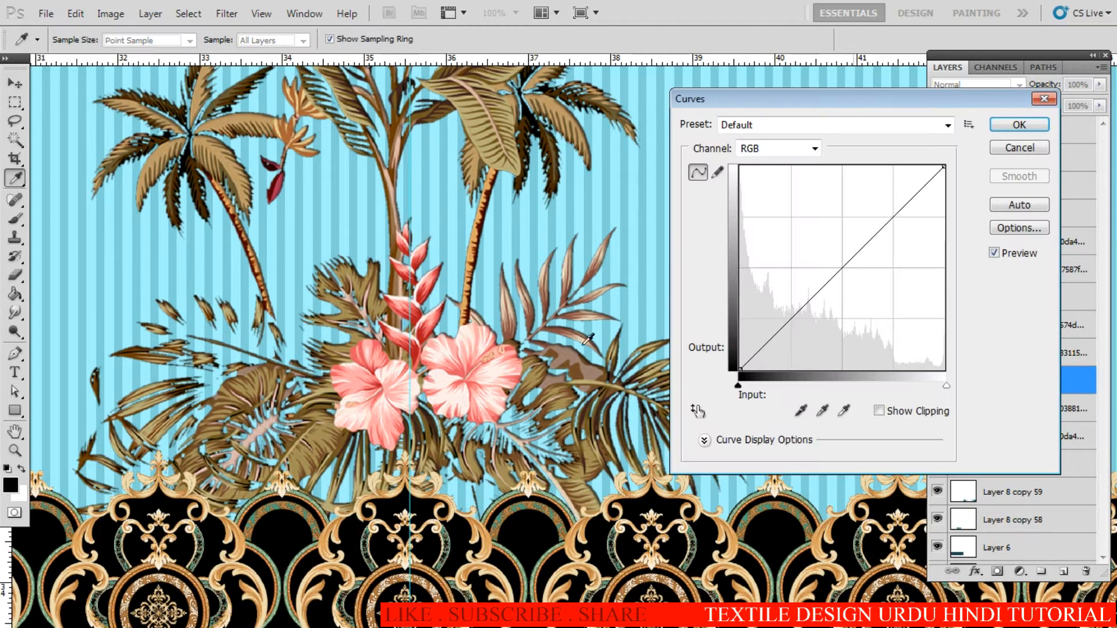
pyautogui.moveTo(853, 274); pyautogui.dragTo(857, 273)
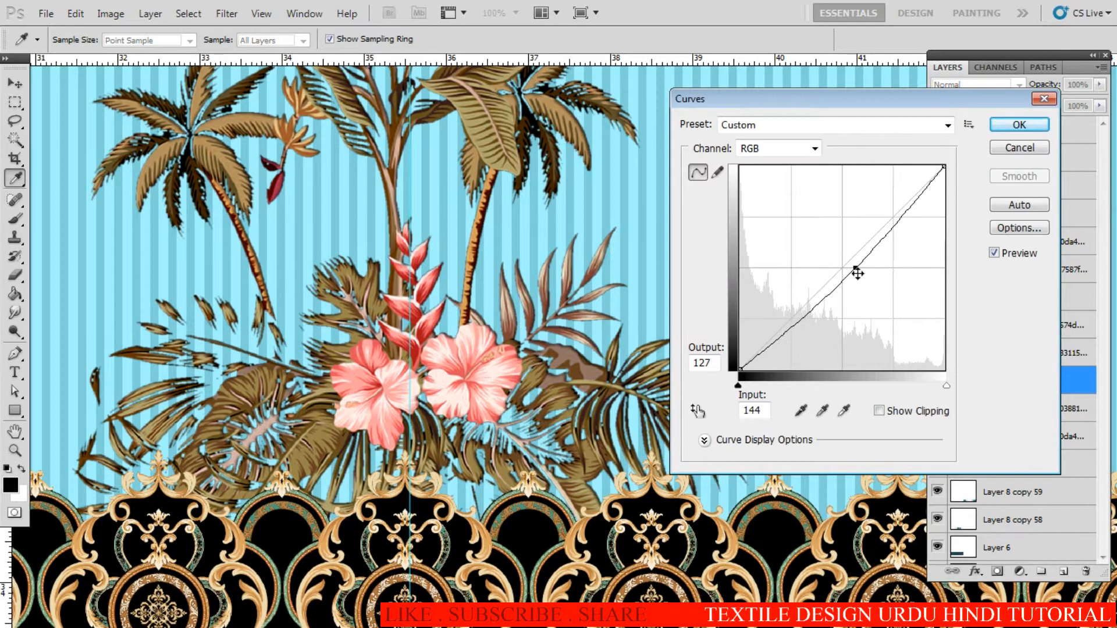
pyautogui.click(996, 125)
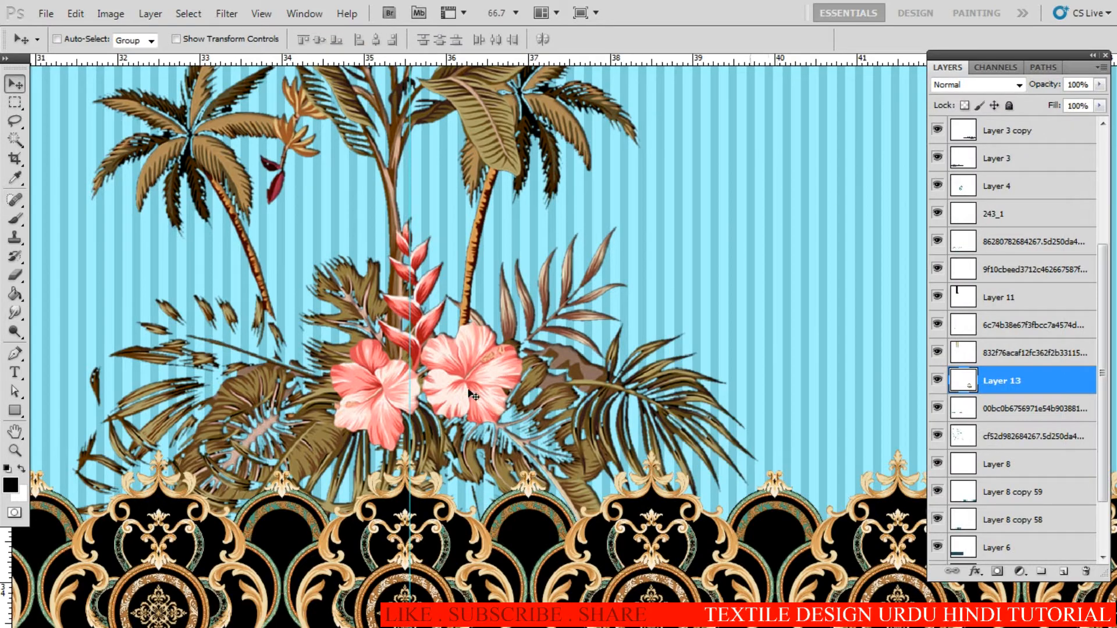
# Step: Nudge the palm artwork down and erase its stem ends that hang below the border on Layer 13
pyautogui.keyDown('alt'); pyautogui.click(503, 392); pyautogui.keyUp('alt')
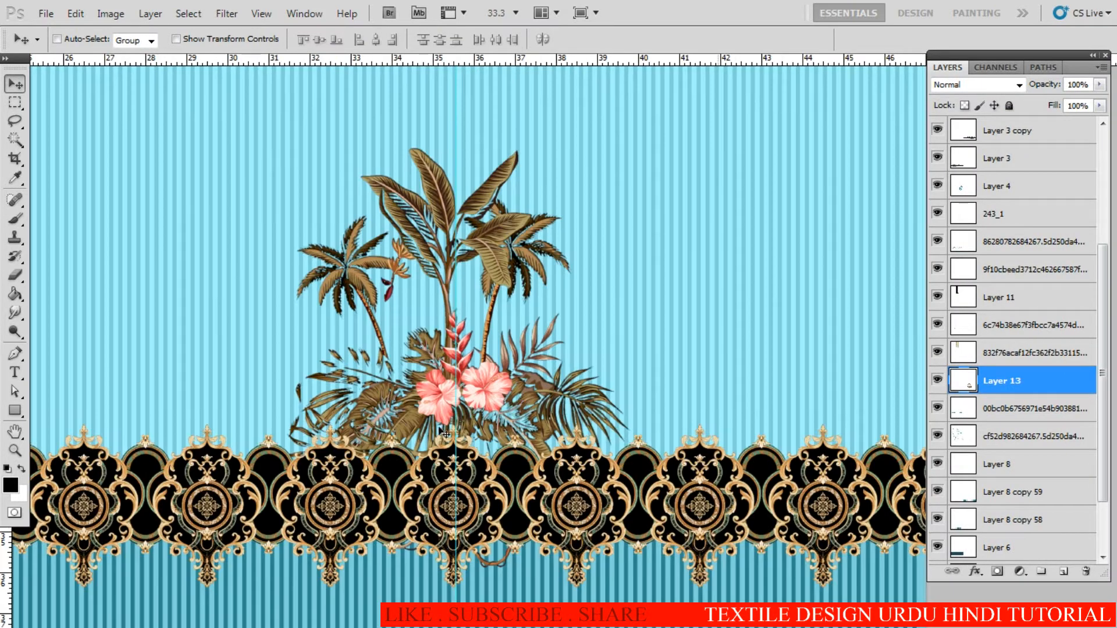
pyautogui.rightClick(408, 427)
pyautogui.click(428, 437)
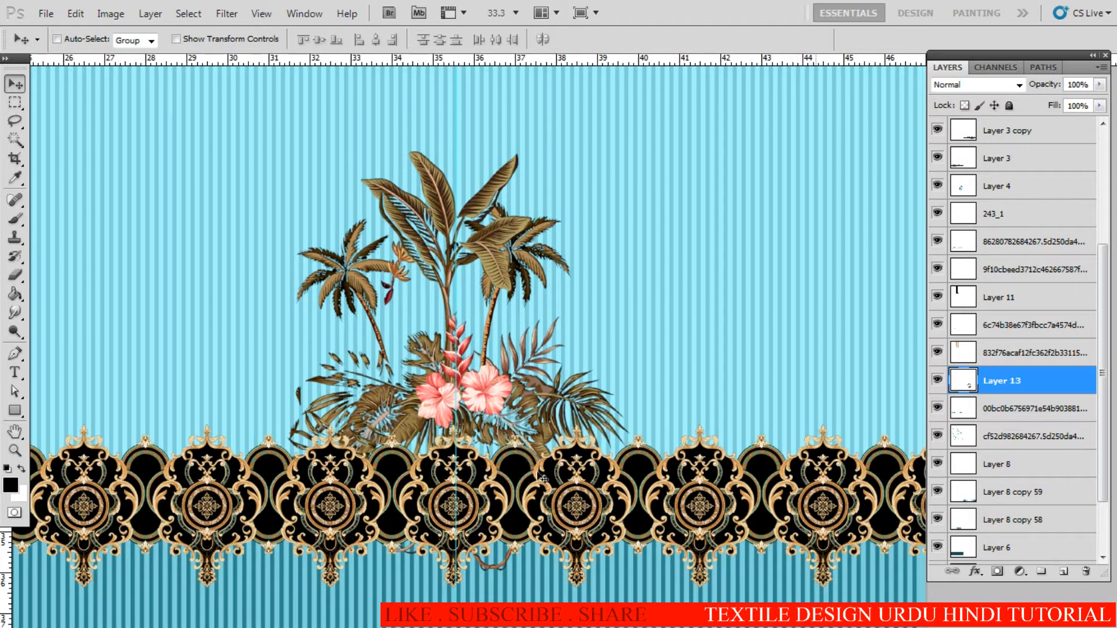
pyautogui.scroll(-3, 544, 478)
pyautogui.press('e')
pyautogui.keyDown('ctrl'); pyautogui.click(465, 469); pyautogui.keyUp('ctrl')
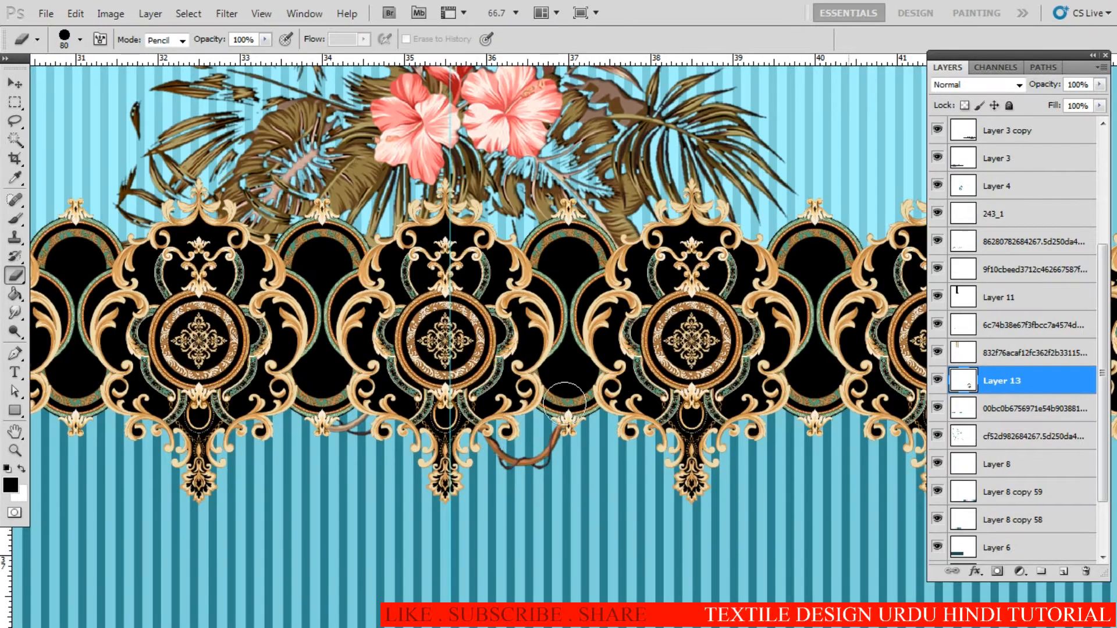
pyautogui.keyDown('alt'); pyautogui.click(524, 328); pyautogui.keyUp('alt')
pyautogui.keyDown('alt'); pyautogui.click(501, 324); pyautogui.keyUp('alt')
pyautogui.keyDown('alt'); pyautogui.click(501, 323); pyautogui.keyUp('alt')
pyautogui.moveTo(500, 270); pyautogui.dragTo(529, 394)
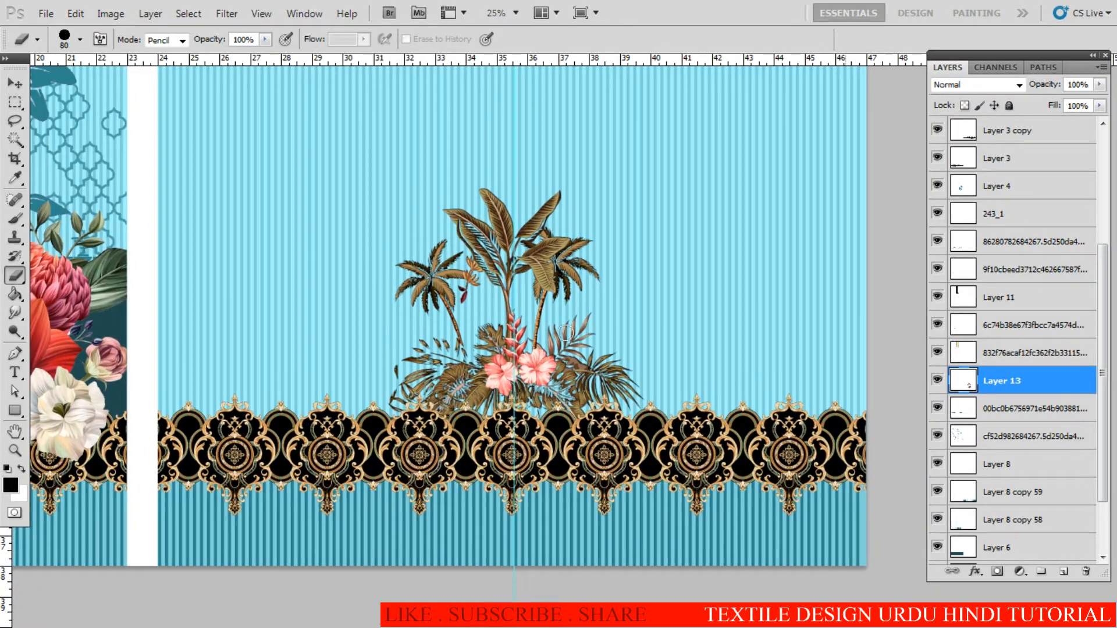
# Step: Rotate the palm artwork 1.81° clockwise
pyautogui.press('v')
pyautogui.hotkey('ctrl', 't')
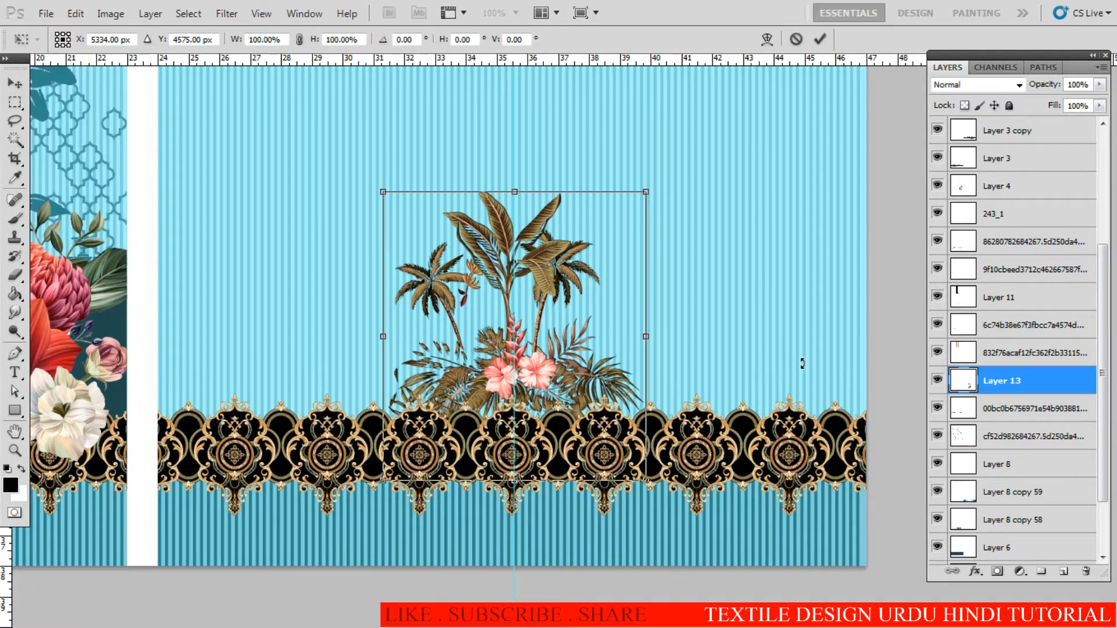
pyautogui.moveTo(803, 363); pyautogui.dragTo(817, 383)
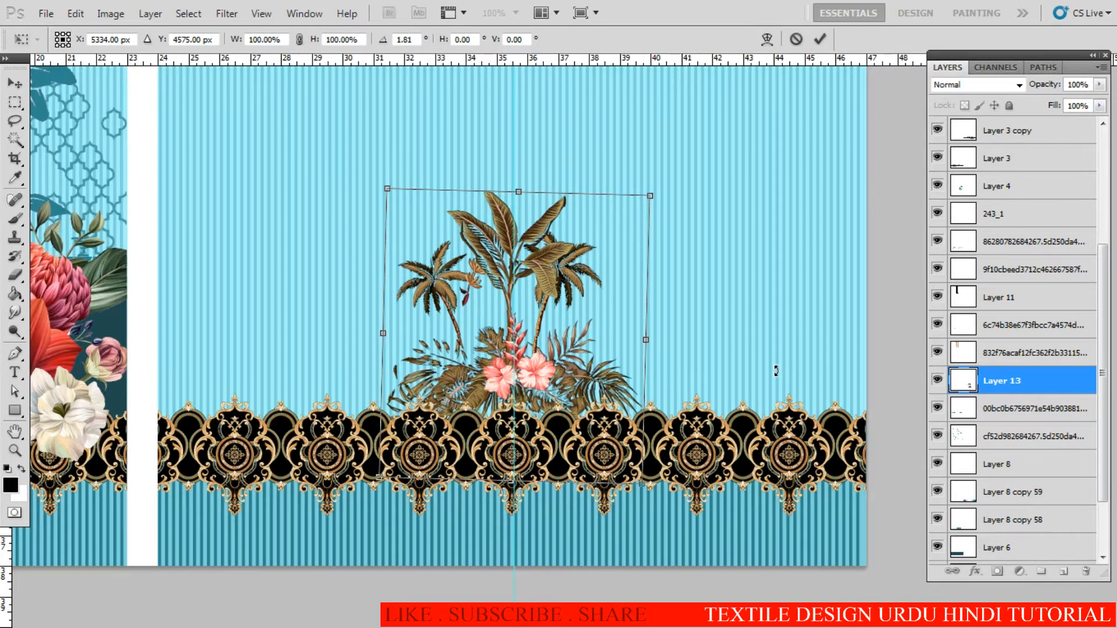
pyautogui.press('Return')
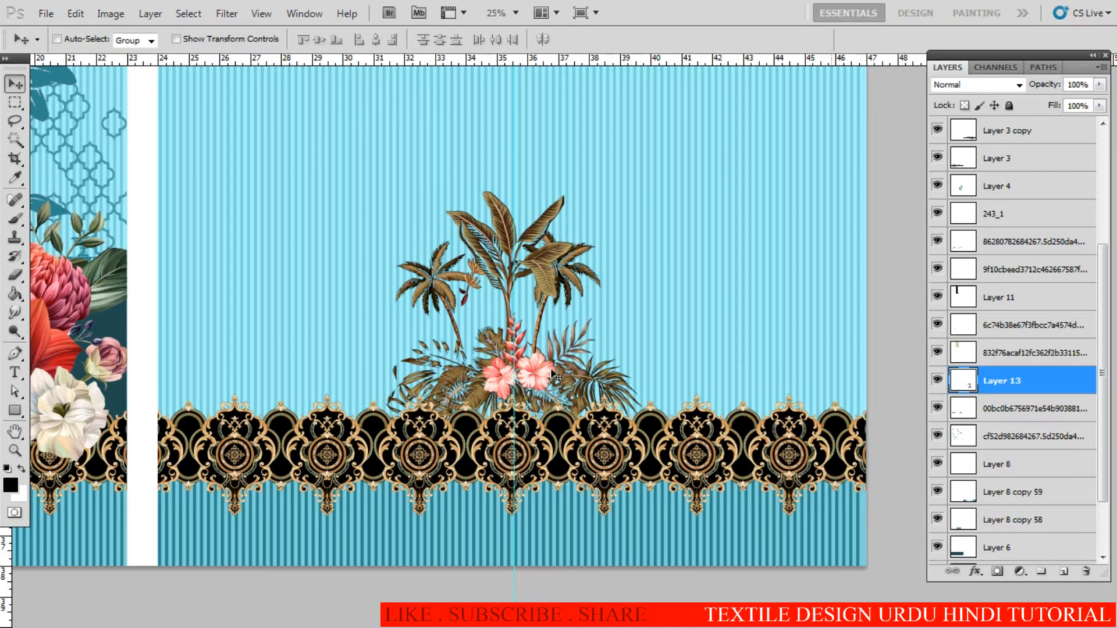
# Step: Copy the front panel's lavender row onto the new panel so the stems stand along the border's upper edge
pyautogui.moveTo(317, 403); pyautogui.dragTo(678, 369)
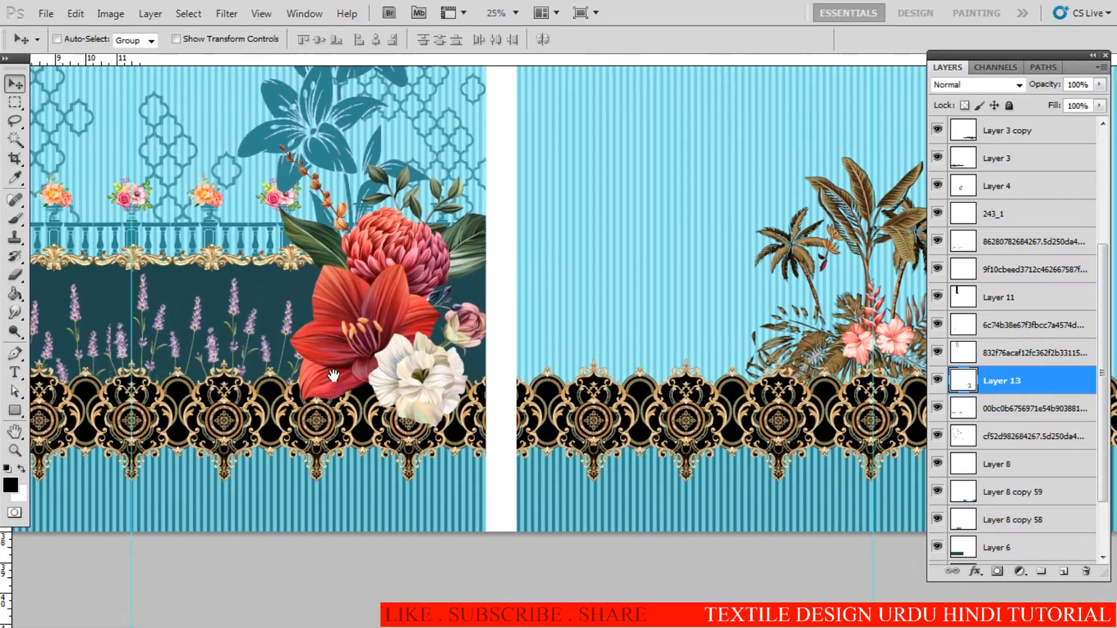
pyautogui.moveTo(168, 342); pyautogui.dragTo(480, 349)
pyautogui.keyDown('ctrl'); pyautogui.click(479, 315); pyautogui.keyUp('ctrl')
pyautogui.keyDown('ctrl'); pyautogui.click(479, 315); pyautogui.keyUp('ctrl')
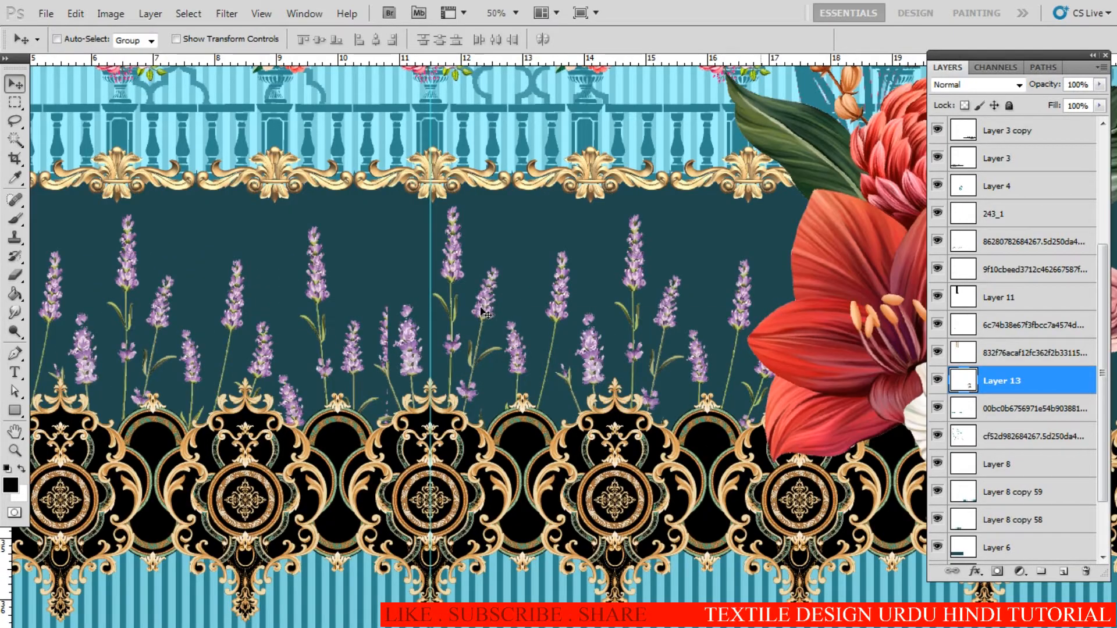
pyautogui.rightClick(481, 310)
pyautogui.click(511, 320)
pyautogui.scroll(-3, 507, 339)
pyautogui.moveTo(511, 356); pyautogui.dragTo(447, 362)
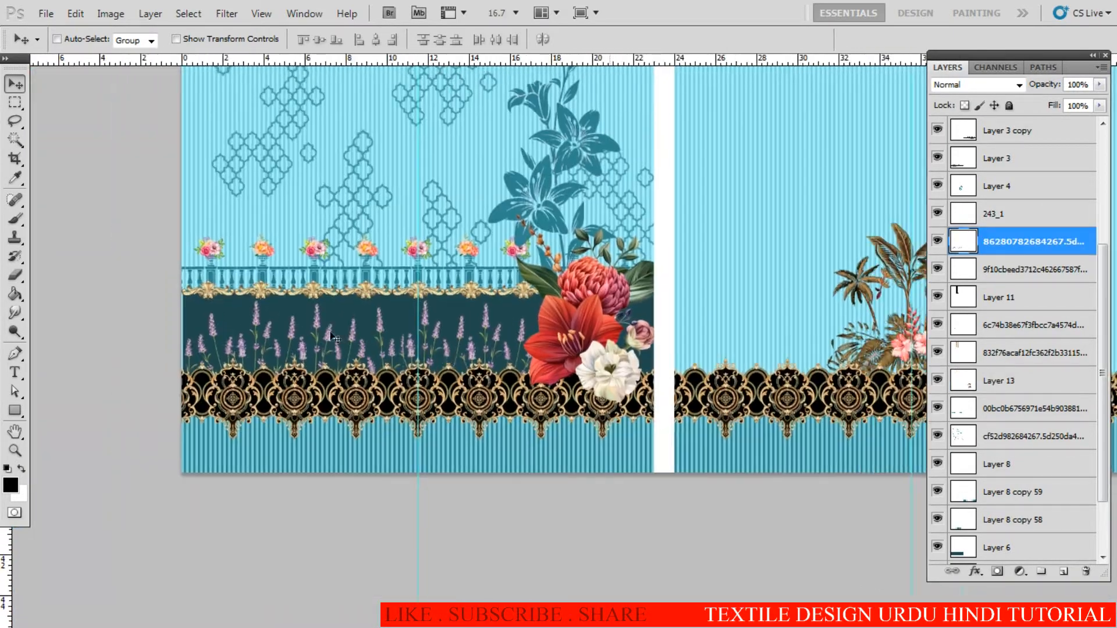
pyautogui.moveTo(291, 336); pyautogui.dragTo(782, 315)
pyautogui.moveTo(914, 364); pyautogui.dragTo(673, 374)
pyautogui.scroll(2, 713, 379)
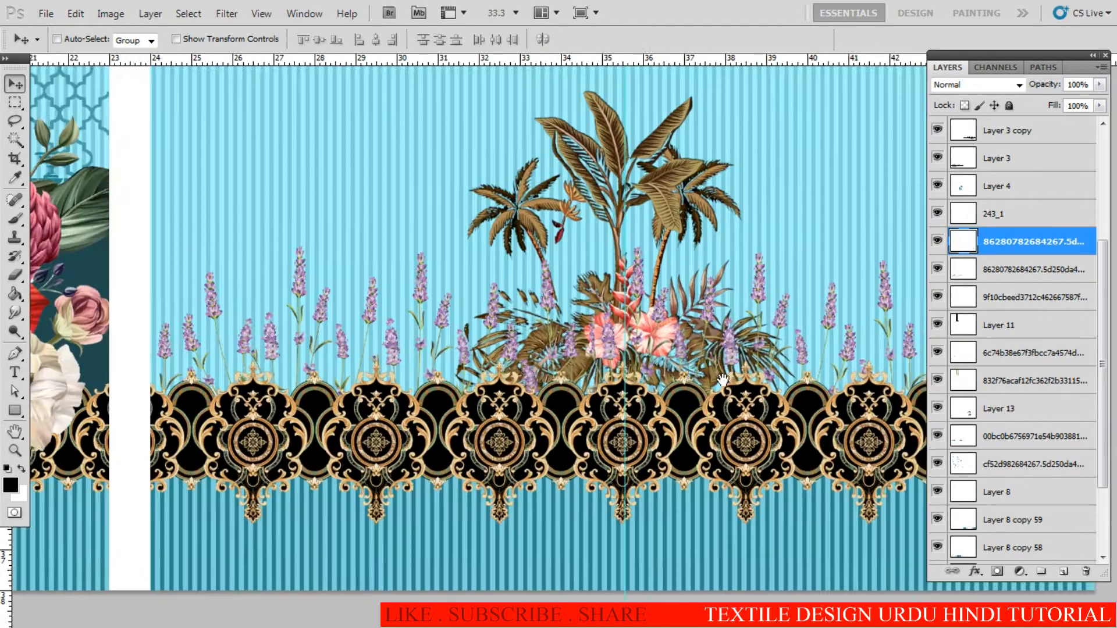
pyautogui.moveTo(671, 334); pyautogui.dragTo(578, 330)
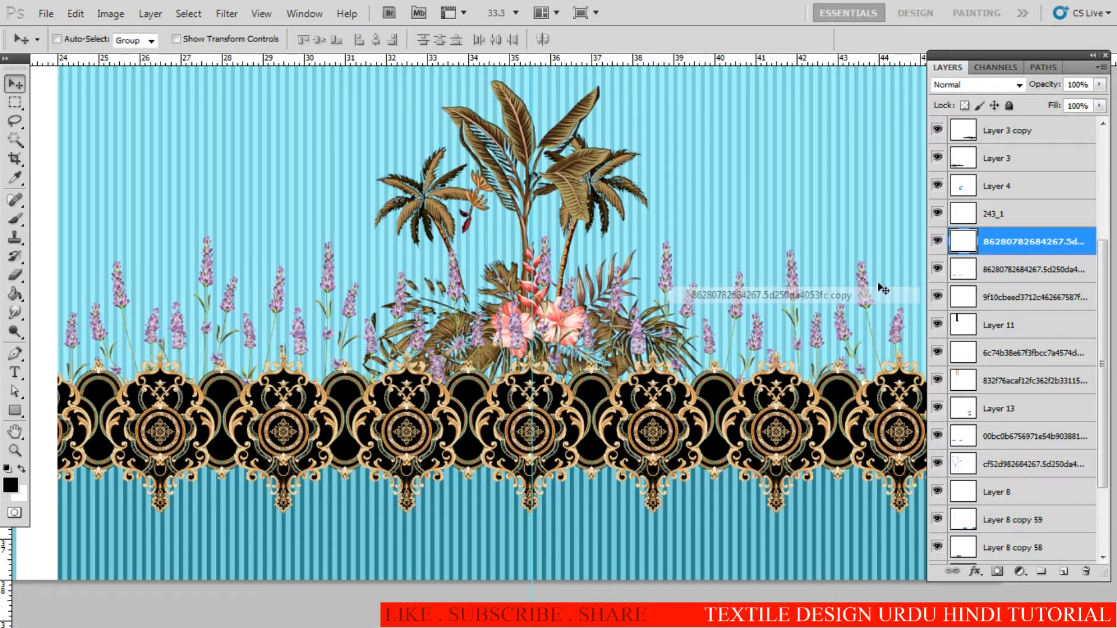
# Step: Reorder the lavender row copy's layer to just below Layer 8 so the stems stand behind the palm artwork
pyautogui.moveTo(1034, 243); pyautogui.dragTo(1015, 505)
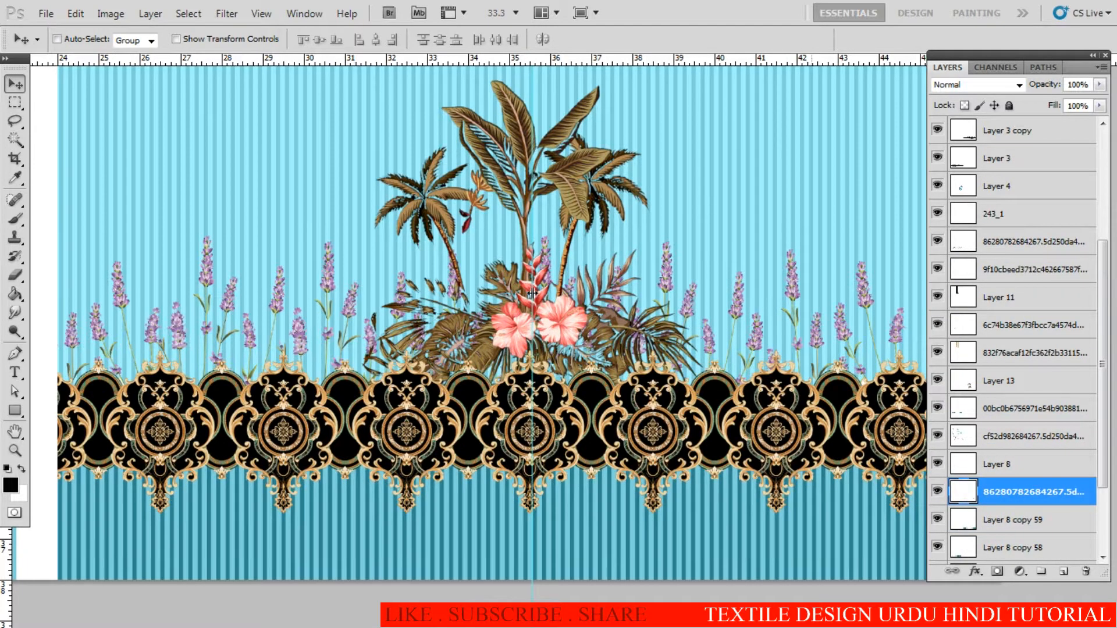
# Step: Open the black flower silhouette image whose file name starts with 500_F_80727950
pyautogui.hotkey('ctrl', 'o')
pyautogui.click(349, 308)
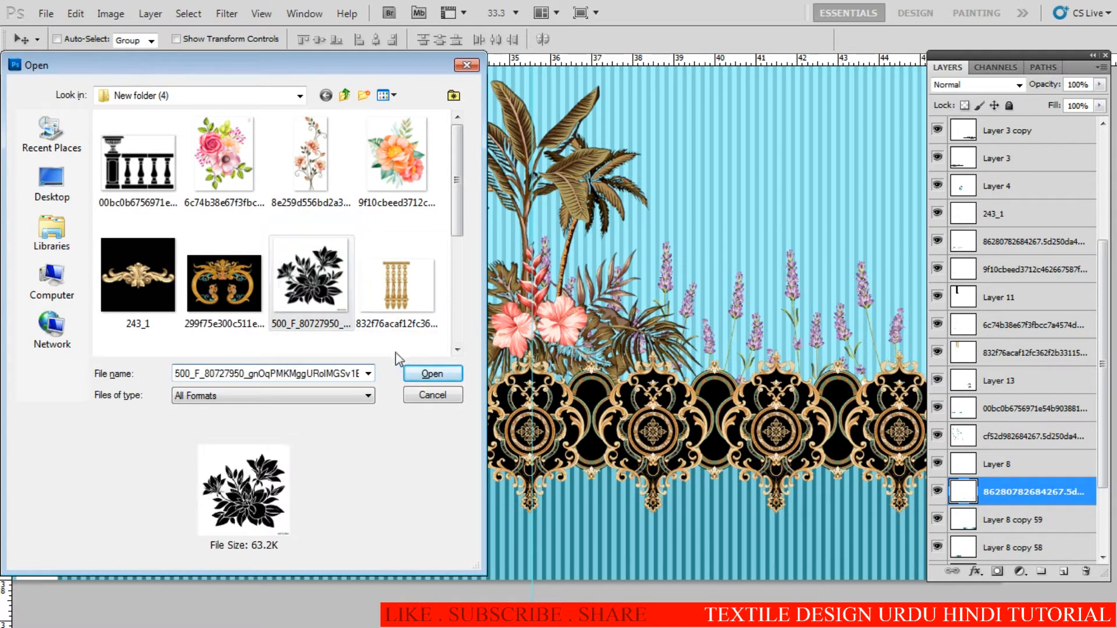
pyautogui.doubleClick(310, 298)
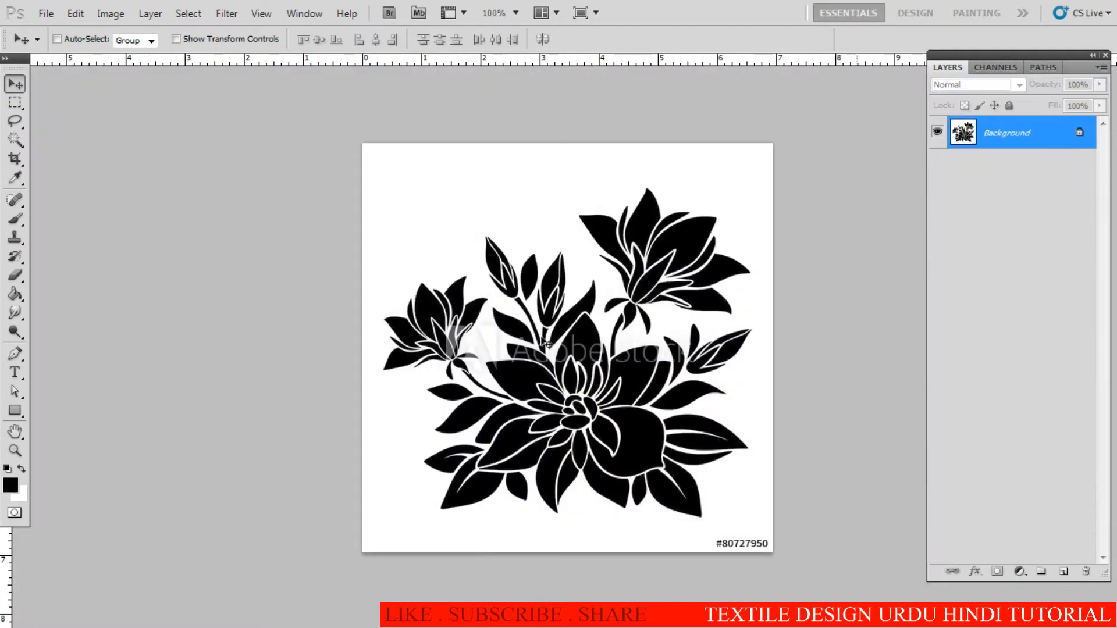
# Step: Remove the watermark with an RGB curve running from input 112, output 0 to input 206, output 255
pyautogui.keyDown('ctrl'); pyautogui.click(624, 393); pyautogui.keyUp('ctrl')
pyautogui.keyDown('ctrl'); pyautogui.click(628, 397); pyautogui.keyUp('ctrl')
pyautogui.moveTo(585, 374); pyautogui.dragTo(549, 405)
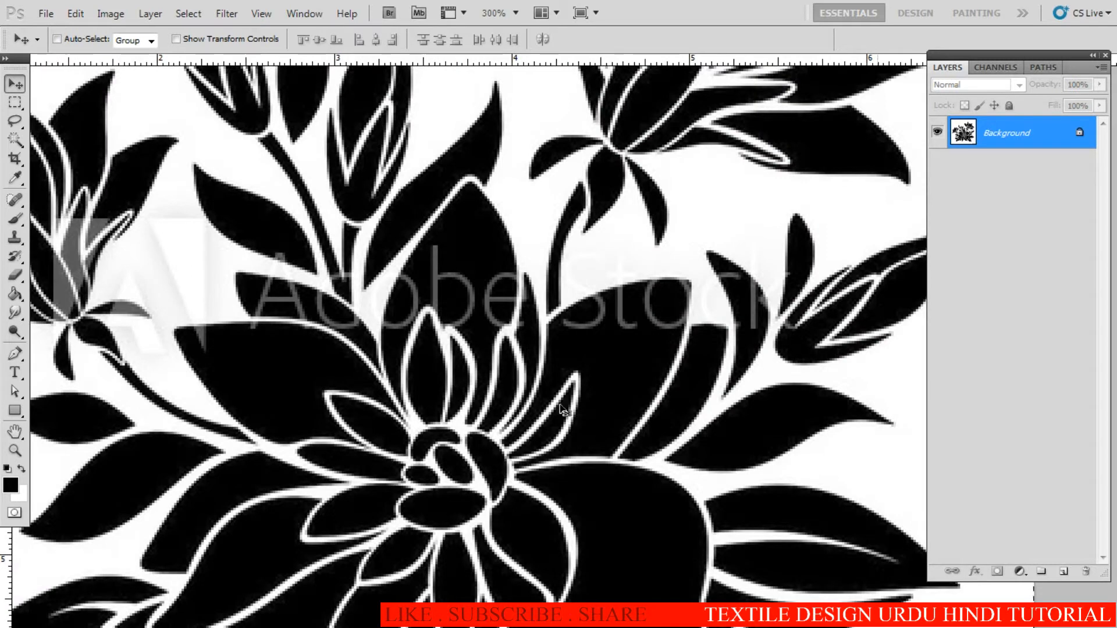
pyautogui.hotkey('ctrl', 'm')
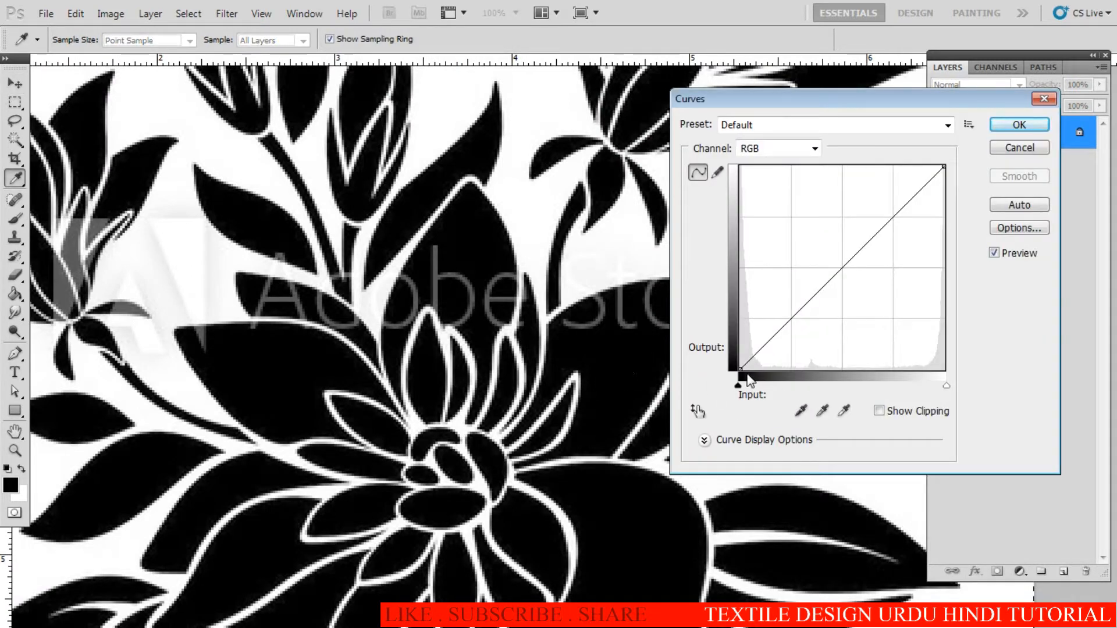
pyautogui.moveTo(943, 167); pyautogui.dragTo(909, 166)
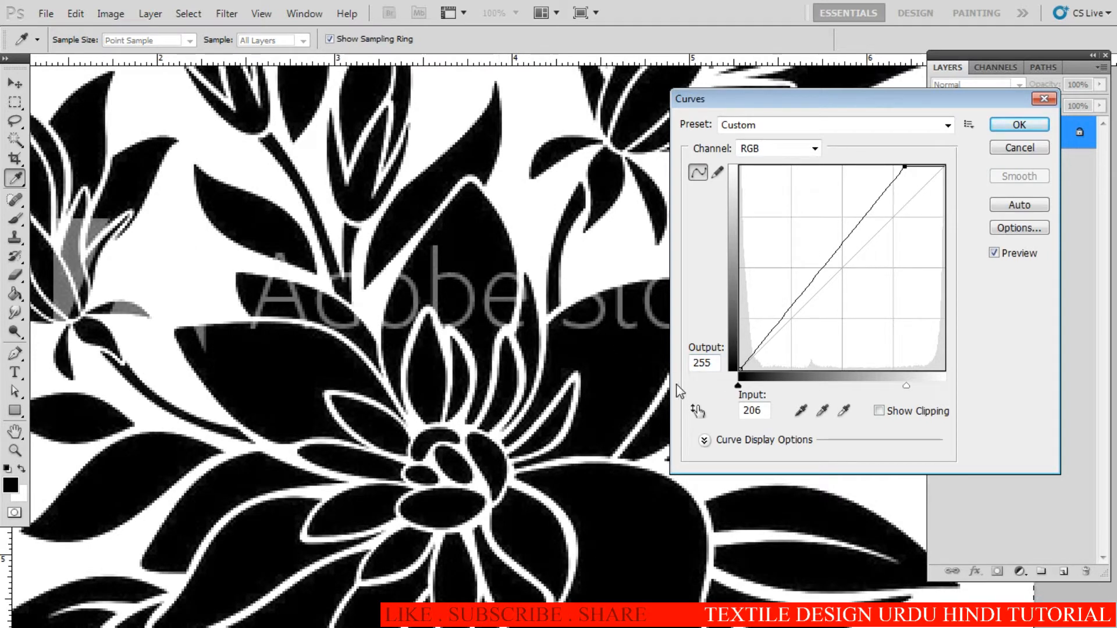
pyautogui.moveTo(738, 385); pyautogui.dragTo(840, 382)
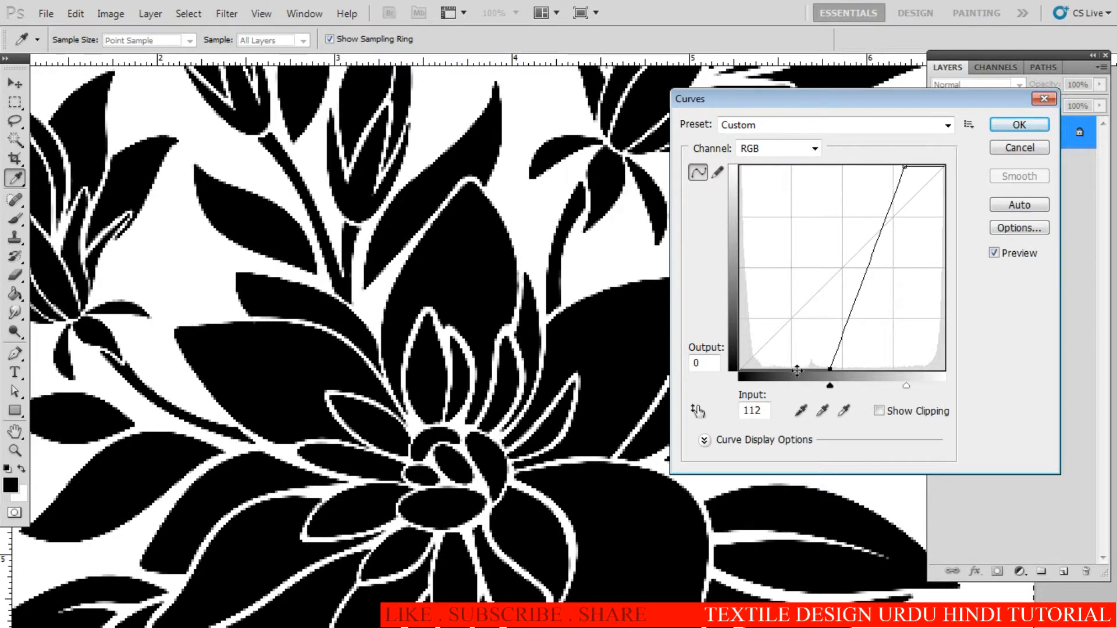
pyautogui.press('Return')
# Step: Select the flower silhouette without its white background and paste a copy into the textile design as a new layer
pyautogui.hotkey('ctrl', '1')
pyautogui.hotkey('ctrl', 'a')
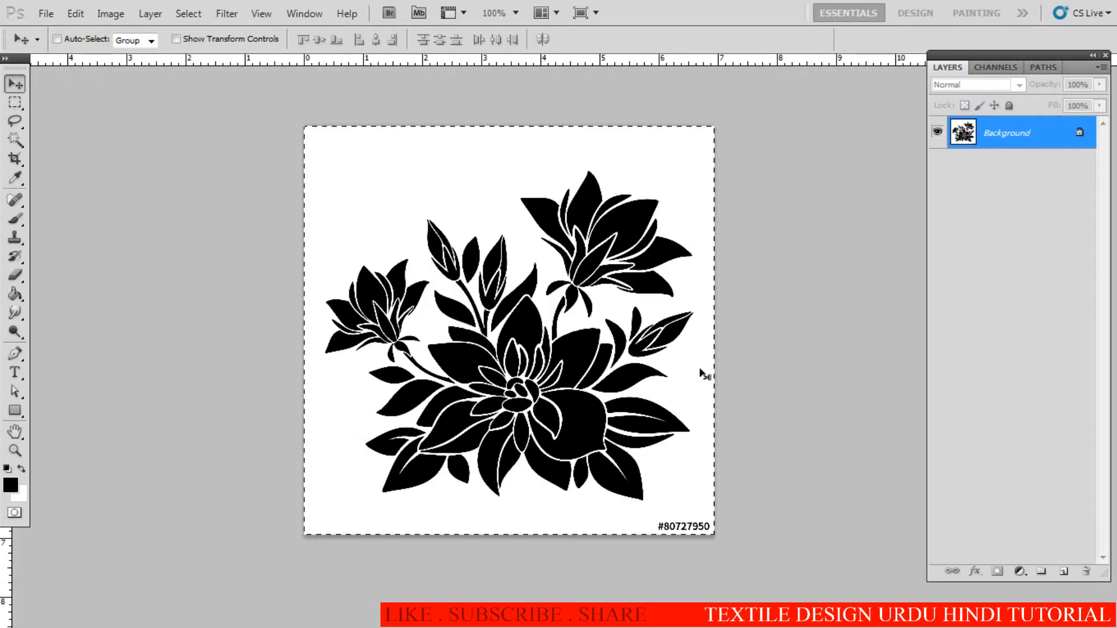
pyautogui.press('w')
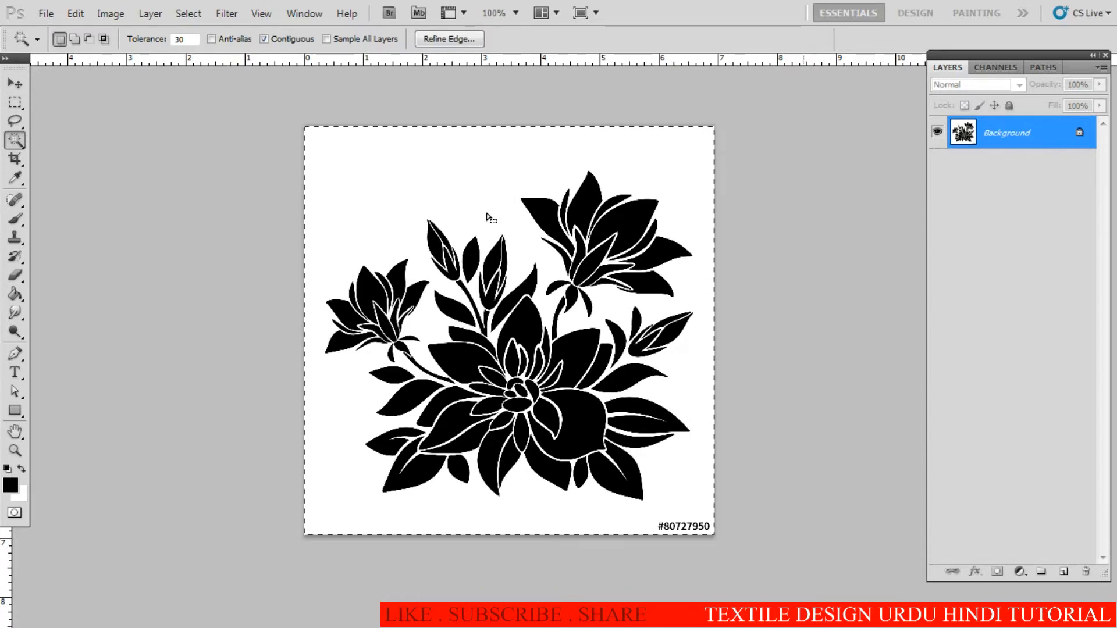
pyautogui.press('alt')
pyautogui.keyDown('alt'); pyautogui.click(392, 196); pyautogui.keyUp('alt')
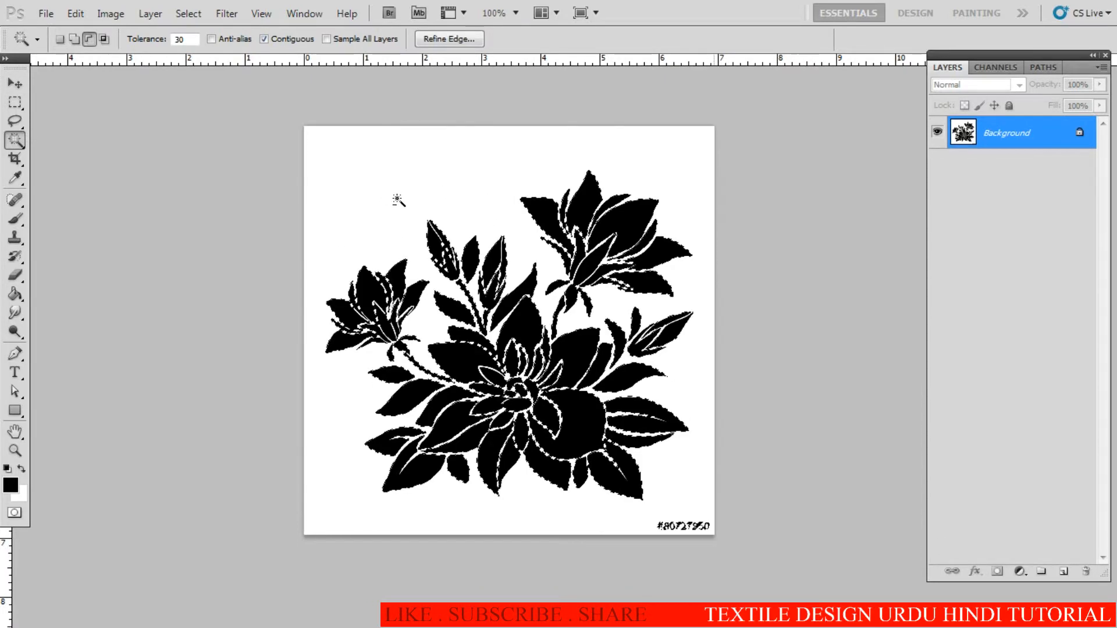
pyautogui.hotkey('ctrl', 'Tab')
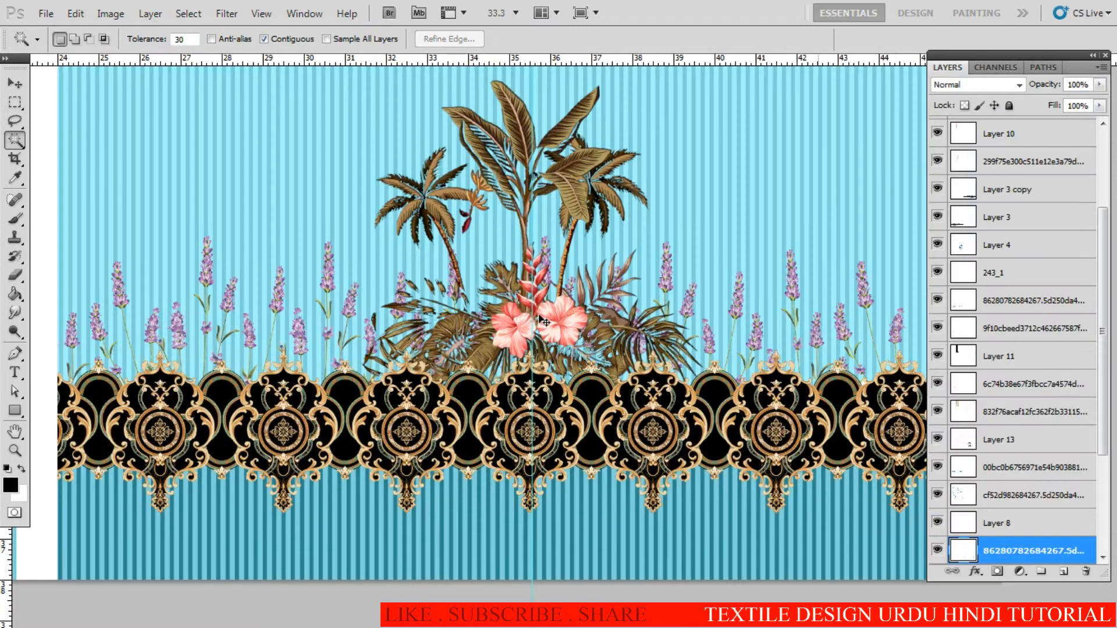
pyautogui.press('v')
pyautogui.hotkey('ctrl', 'v')
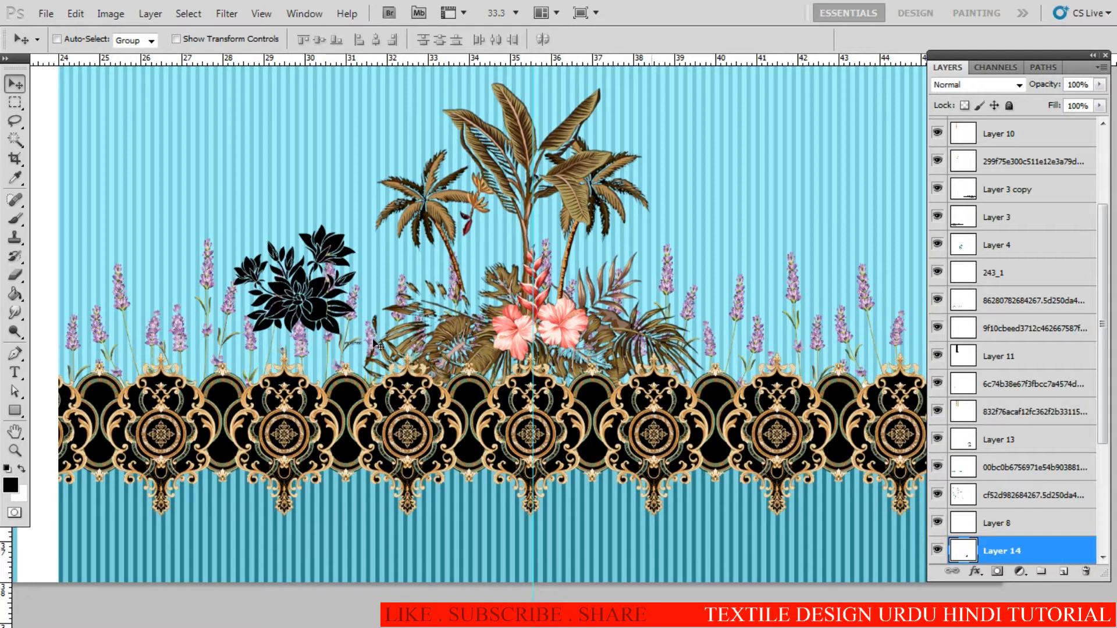
# Step: Flip the pasted flower silhouette horizontally, enlarge it to about 207%, and place it above the border at the palm artwork's left side
pyautogui.hotkey('ctrl', 't')
pyautogui.rightClick(325, 277)
pyautogui.click(411, 502)
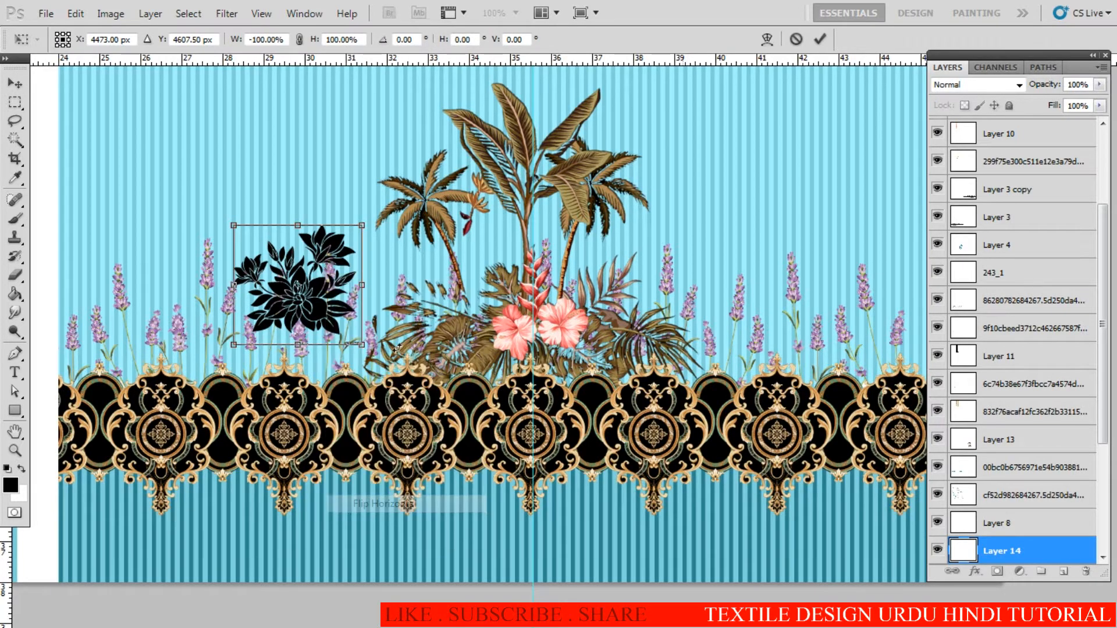
pyautogui.moveTo(361, 225); pyautogui.dragTo(498, 179)
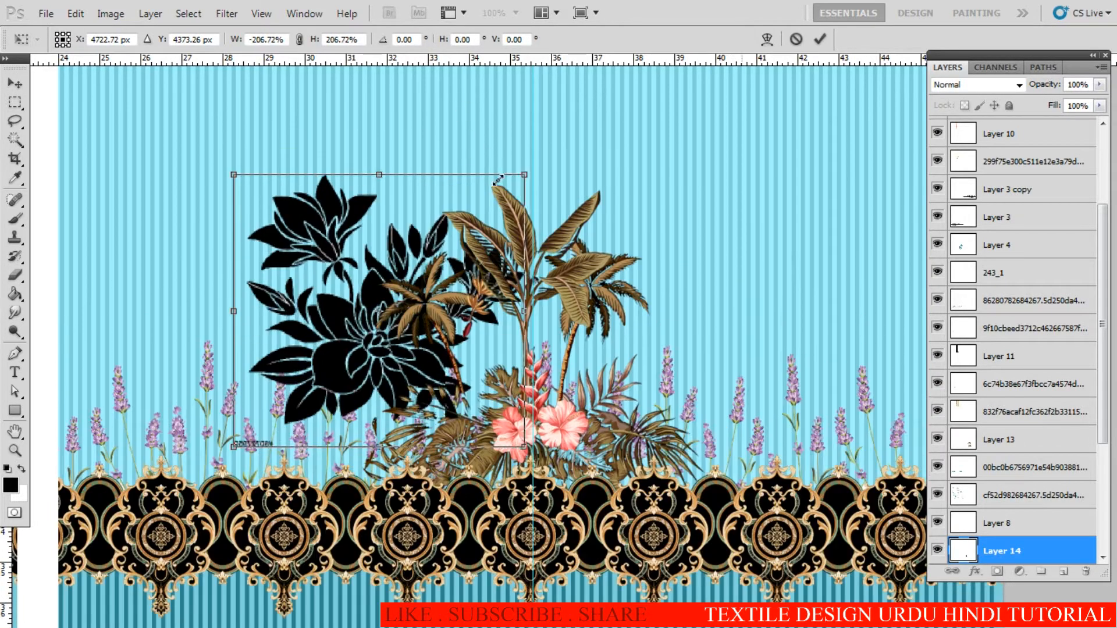
pyautogui.press('Return')
pyautogui.moveTo(379, 383); pyautogui.dragTo(331, 470)
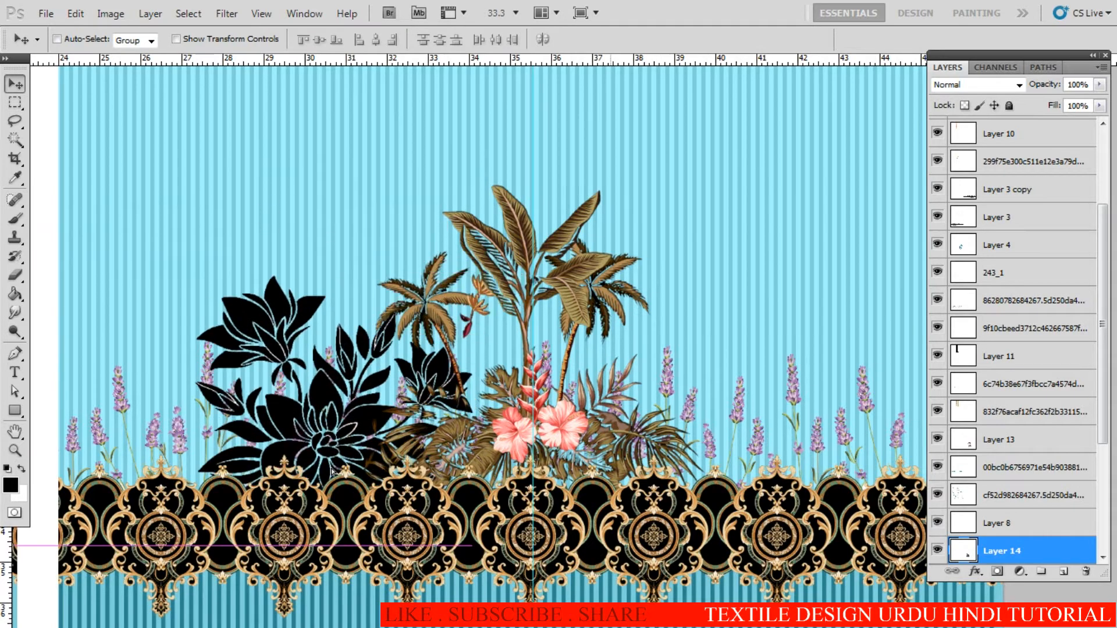
# Step: Scale the flower silhouette down slightly and shift it up and away from the palm artwork
pyautogui.hotkey('ctrl', 't')
pyautogui.moveTo(183, 277); pyautogui.dragTo(209, 300)
pyautogui.press('Return')
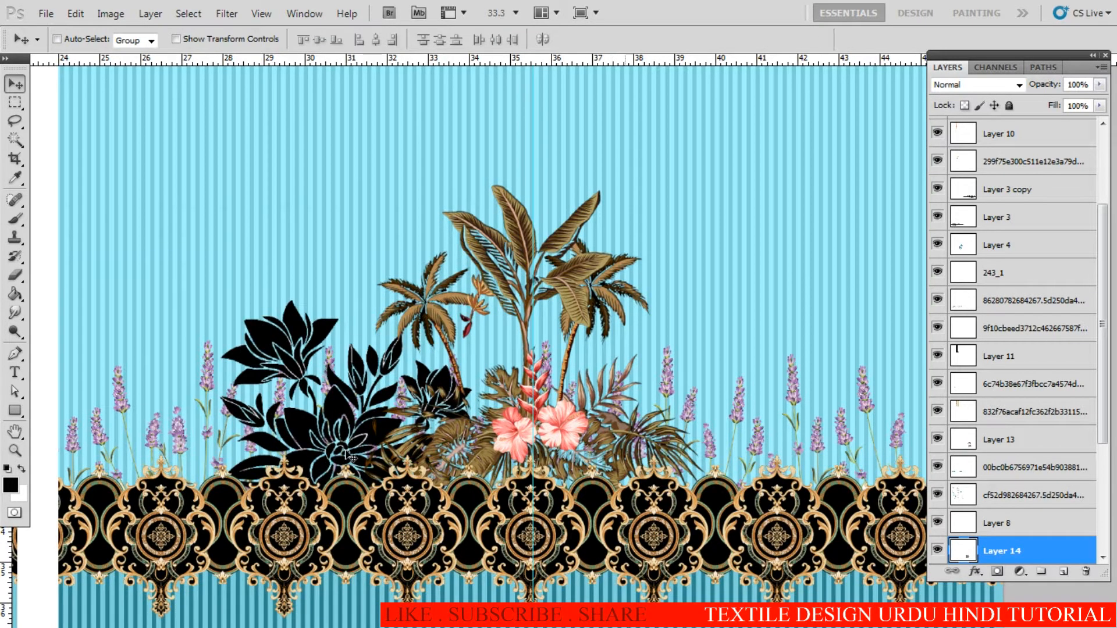
pyautogui.moveTo(339, 448); pyautogui.dragTo(320, 423)
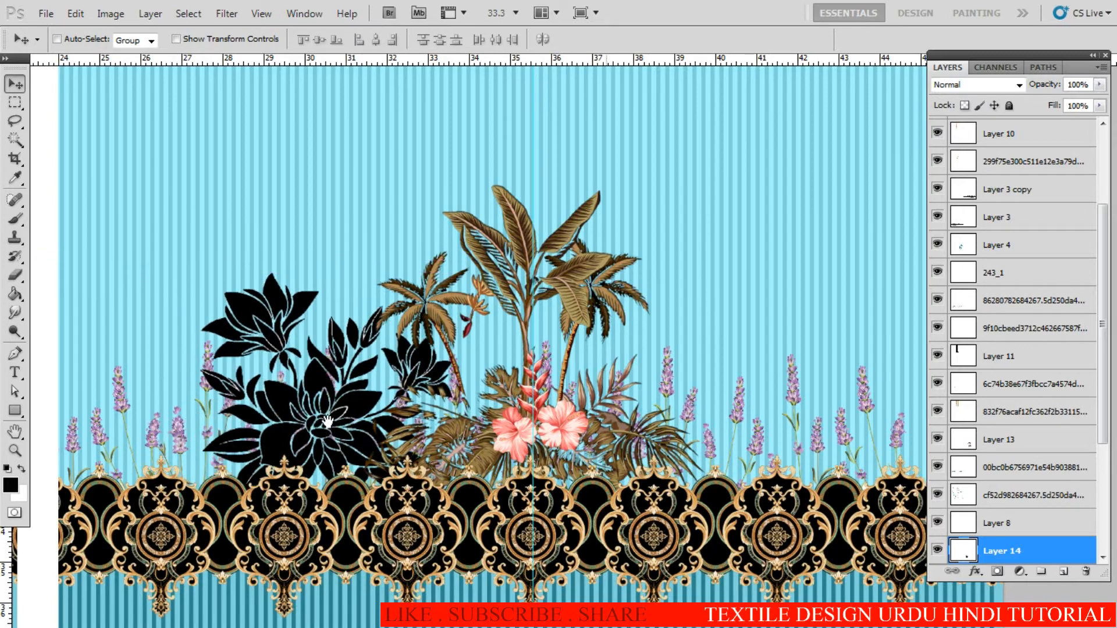
# Step: Select all black areas of the flower silhouette and fill them with teal sampled from the front panel's background flowers
pyautogui.scroll(2, 326, 426)
pyautogui.press('w')
pyautogui.click(314, 342)
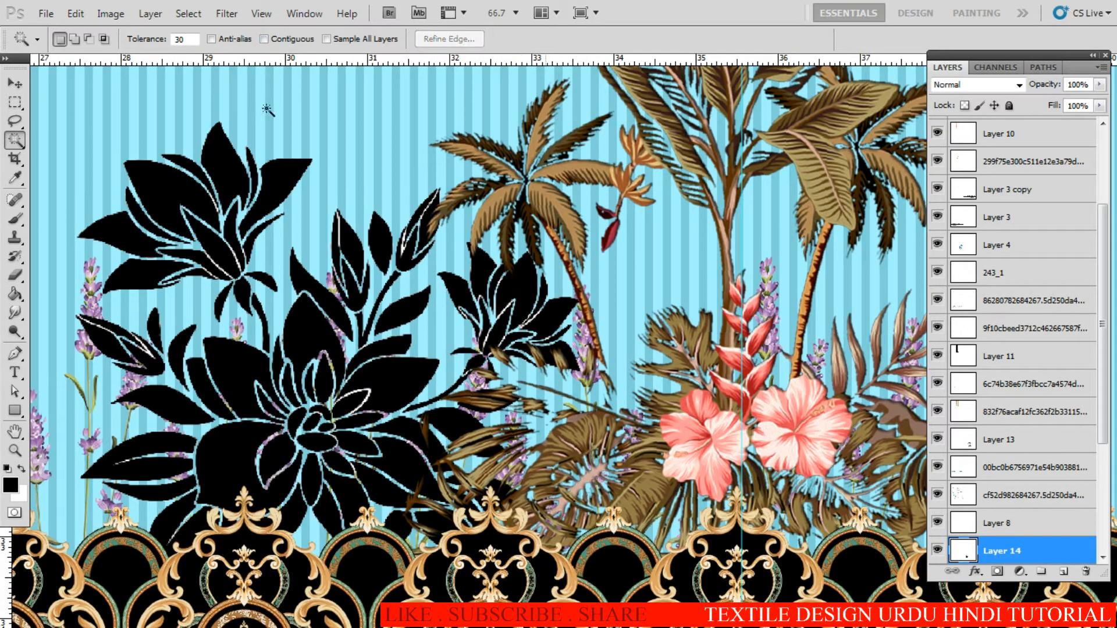
pyautogui.hotkey('ctrl', '-')
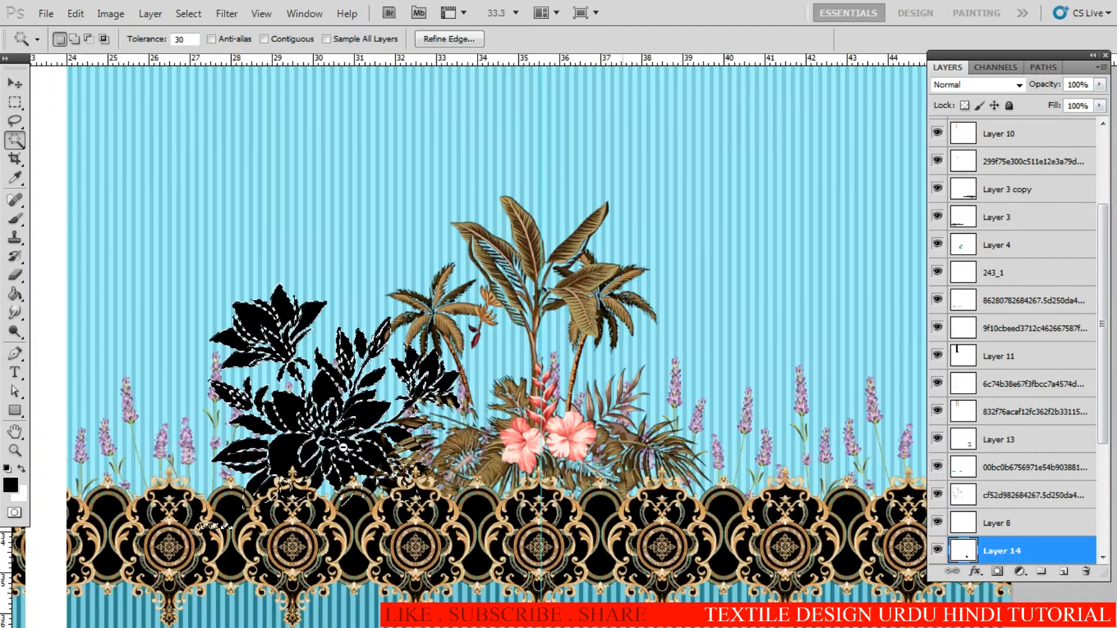
pyautogui.hotkey('ctrl', '-')
pyautogui.click(11, 485)
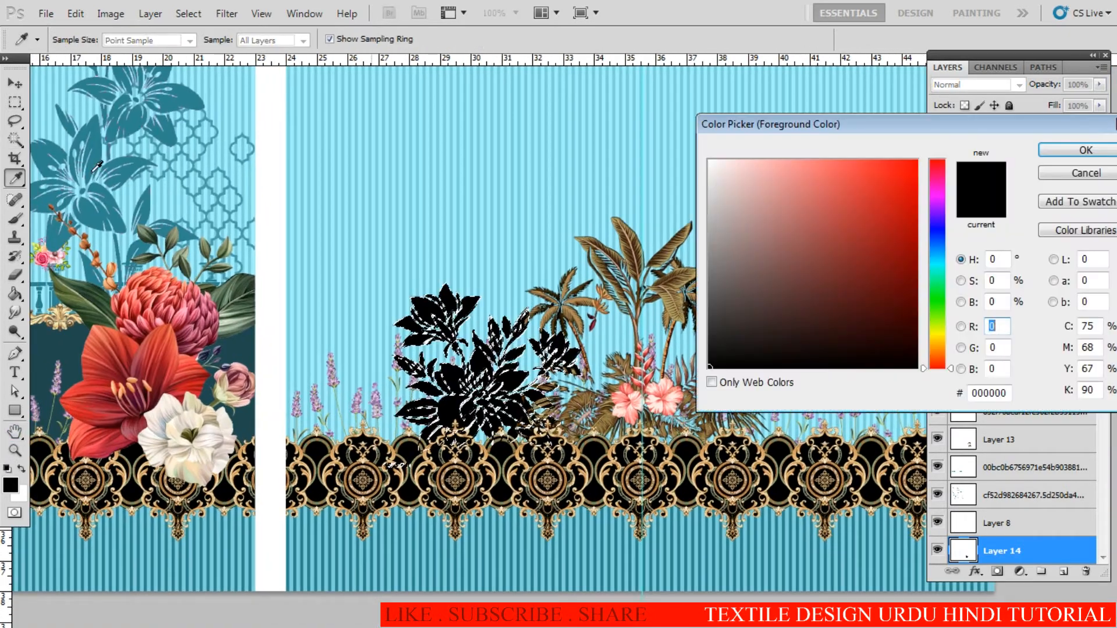
pyautogui.click(96, 136)
pyautogui.press('Return')
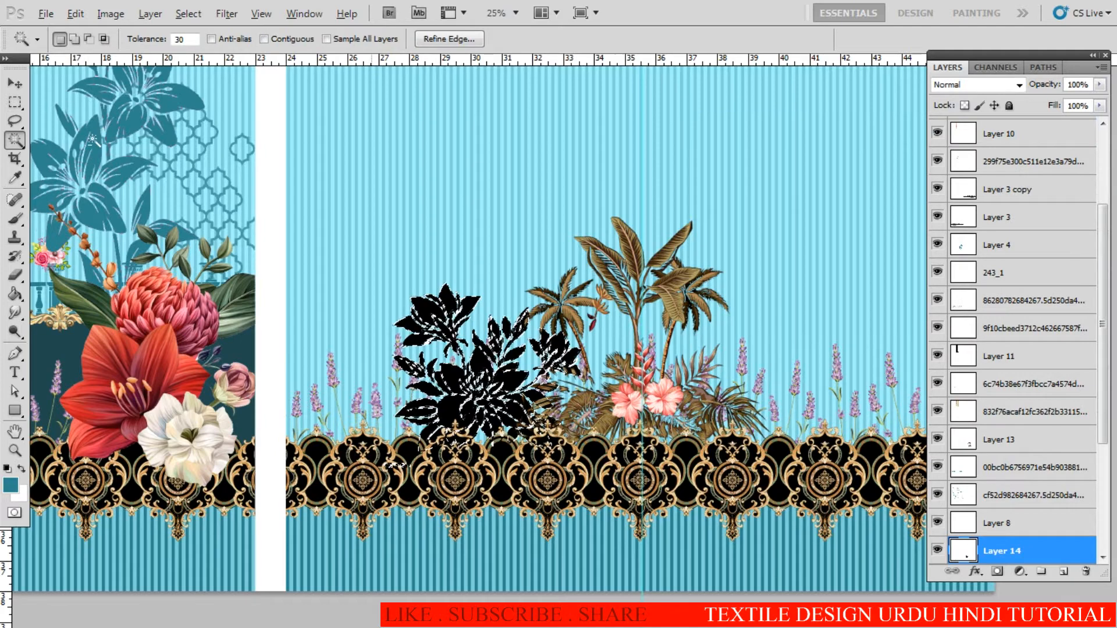
pyautogui.hotkey('alt', 'BackSpace')
pyautogui.moveTo(515, 384); pyautogui.dragTo(469, 391)
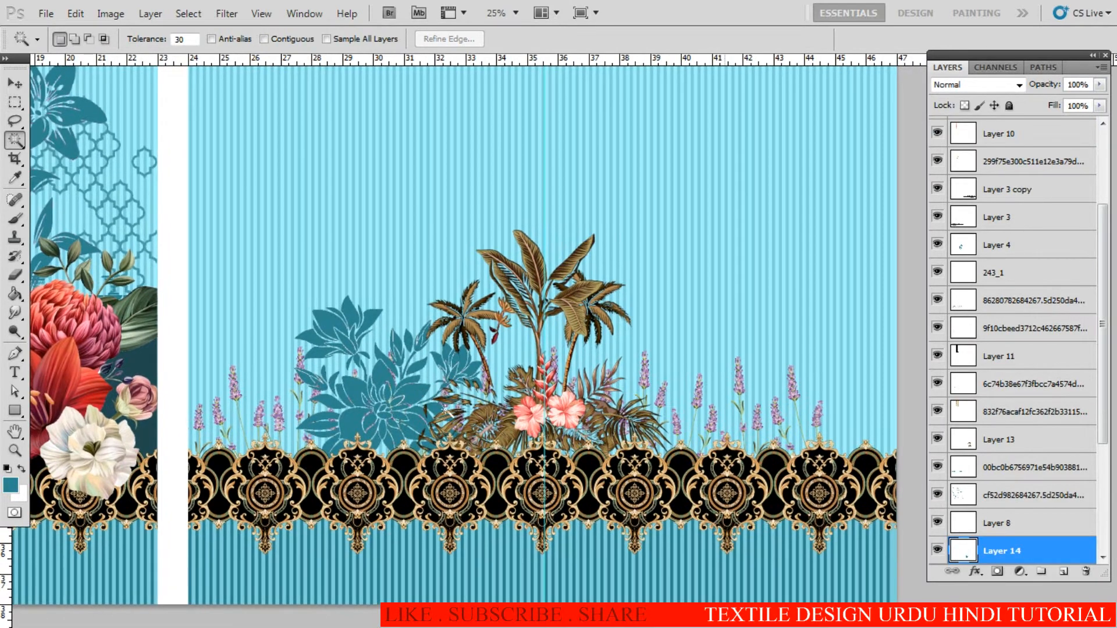
# Step: Duplicate the teal flower silhouette to the palm artwork's right side, flip the copy horizontally, and move it closer to the palms
pyautogui.keyDown('ctrl'); pyautogui.click(418, 401); pyautogui.keyUp('ctrl')
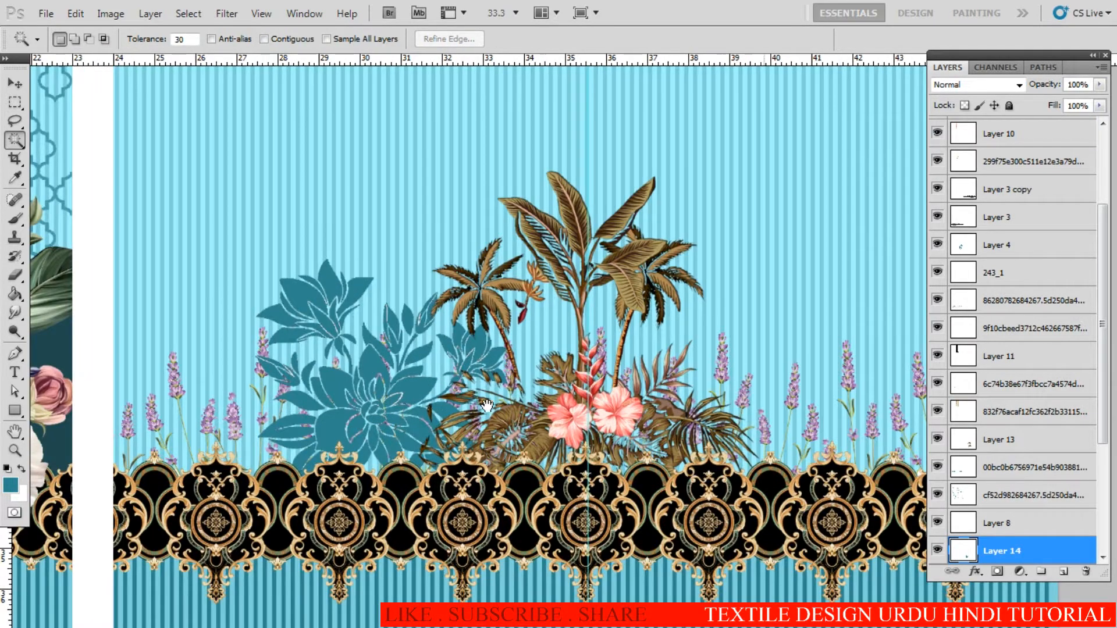
pyautogui.moveTo(488, 406); pyautogui.dragTo(445, 402)
pyautogui.press('m')
pyautogui.press('v')
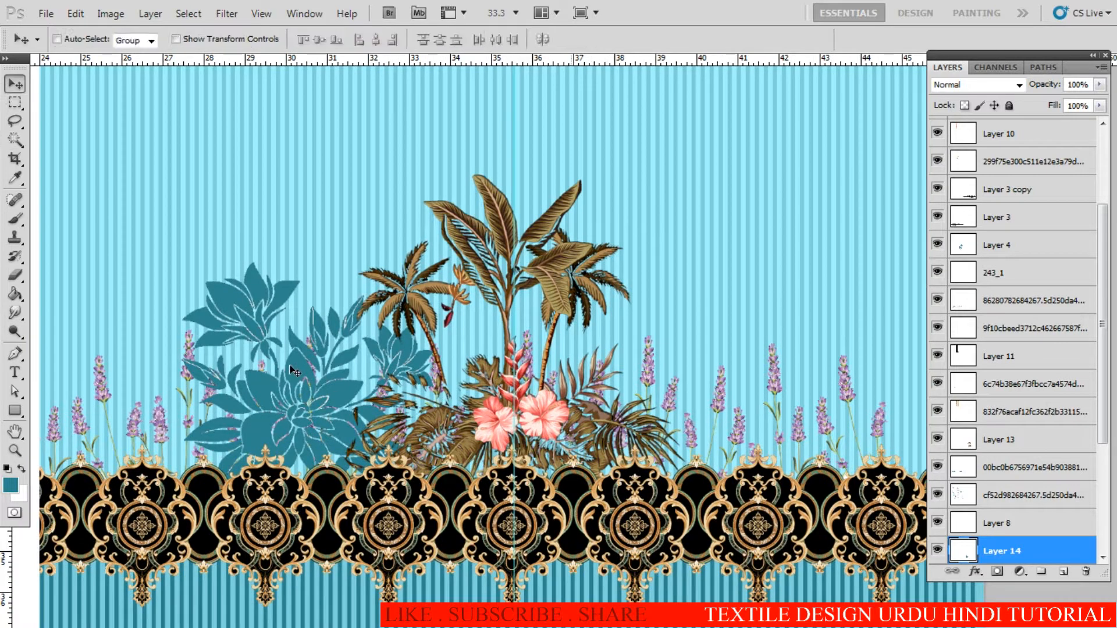
pyautogui.moveTo(294, 371); pyautogui.dragTo(730, 370)
pyautogui.hotkey('ctrl', 't')
pyautogui.rightClick(733, 308)
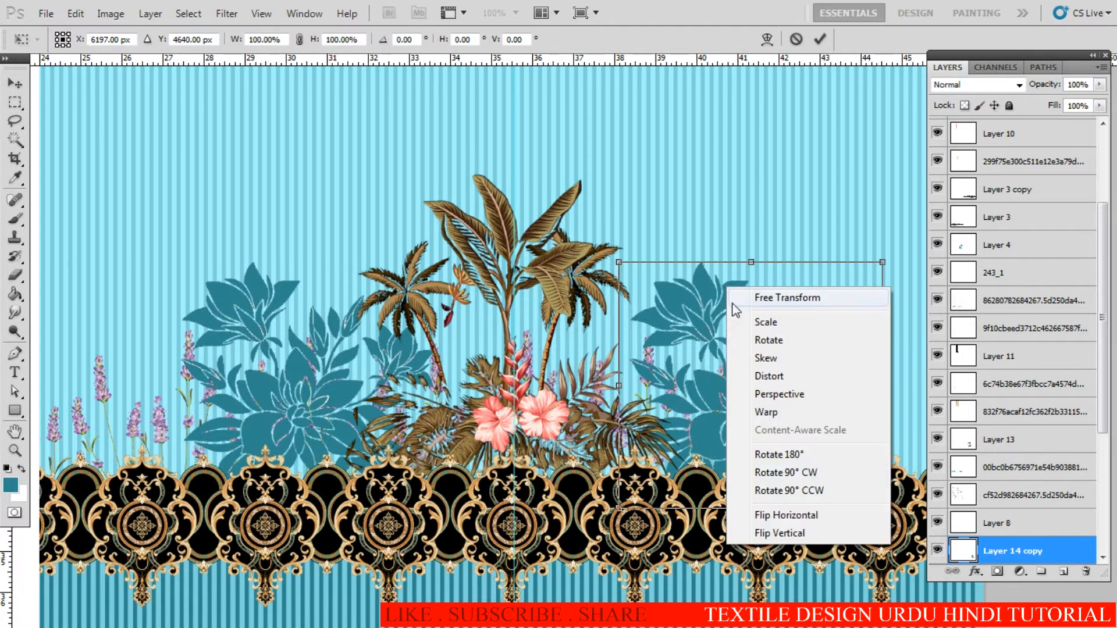
pyautogui.click(792, 516)
pyautogui.press('Return')
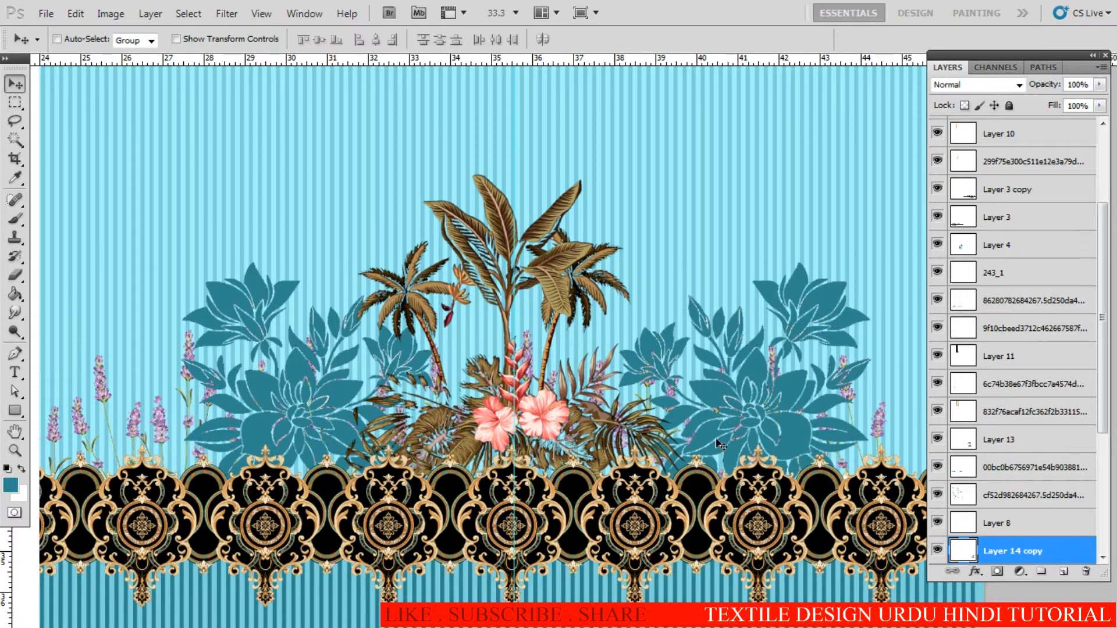
pyautogui.moveTo(728, 440); pyautogui.dragTo(714, 448)
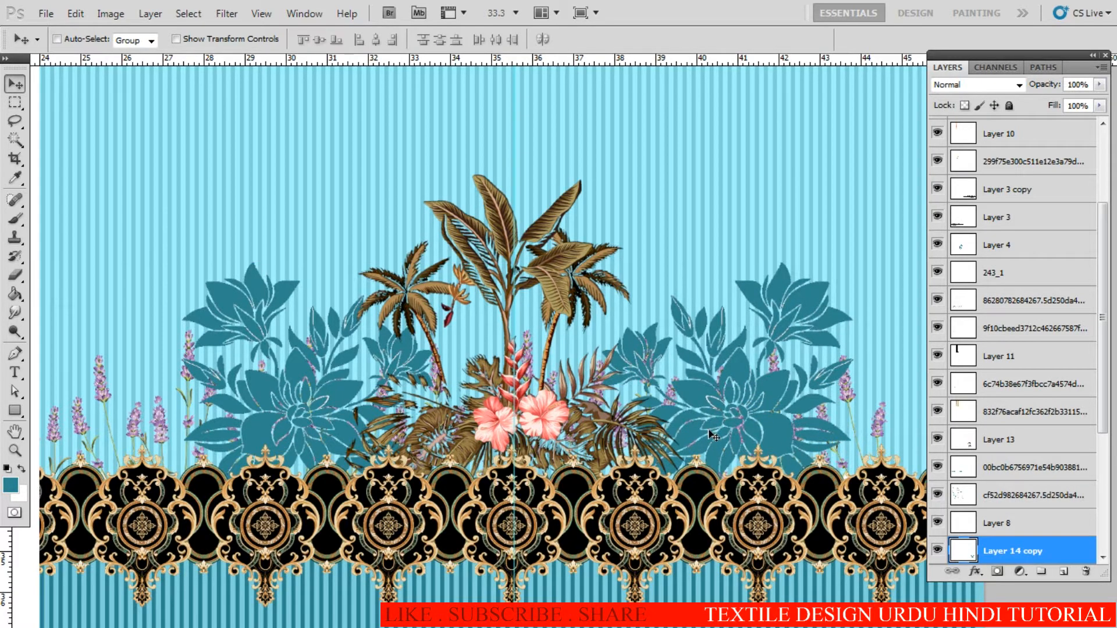
# Step: Merge the two teal flower silhouettes into one layer and centre the pair on the panel's vertical guide
pyautogui.hotkey('ctrl', 'e')
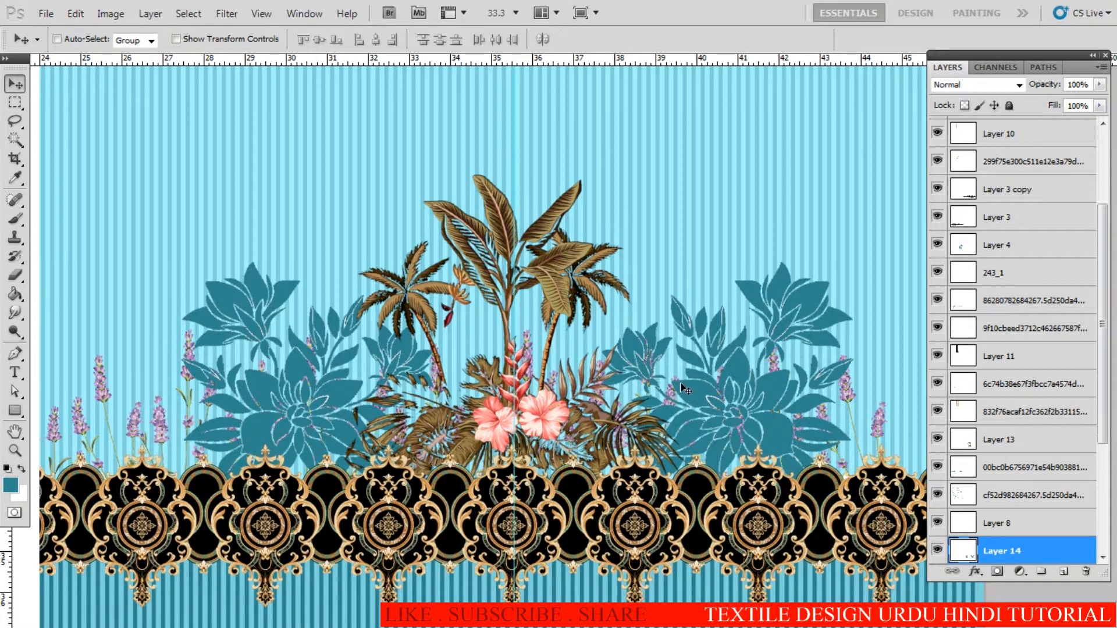
pyautogui.hotkey('ctrl', 't')
pyautogui.scroll(1, 569, 378)
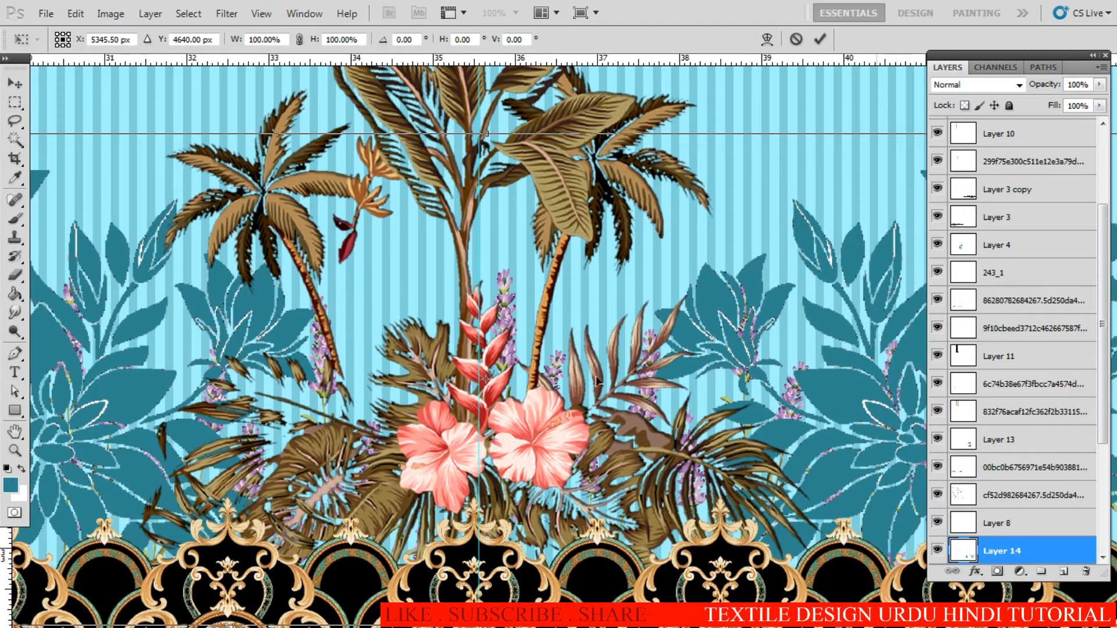
pyautogui.moveTo(596, 381); pyautogui.dragTo(584, 389)
pyautogui.scroll(-2, 576, 387)
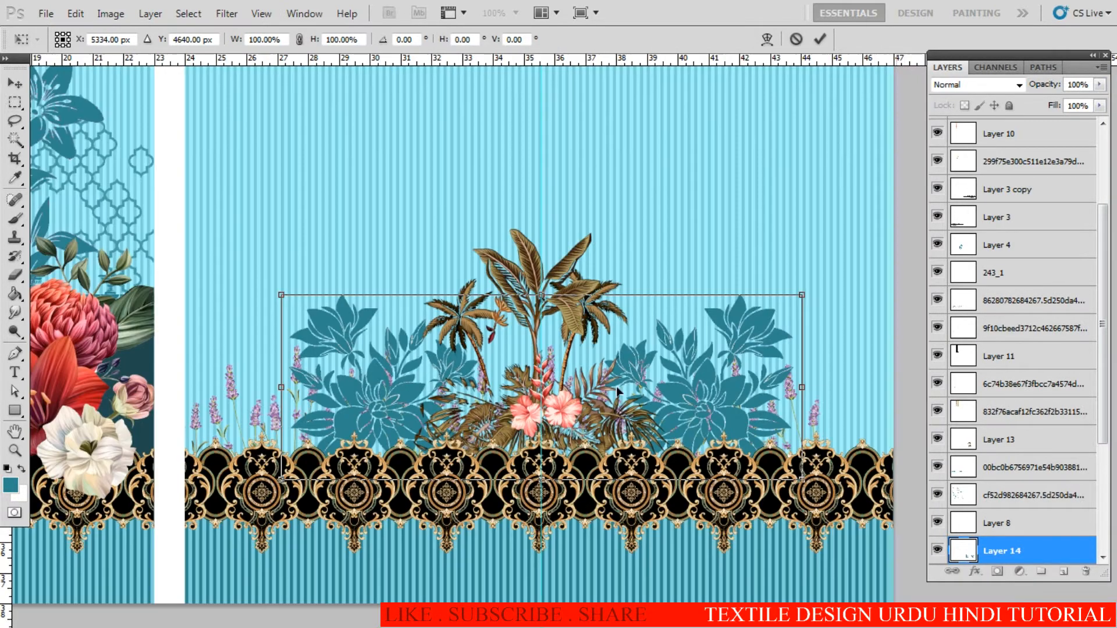
pyautogui.press('Return')
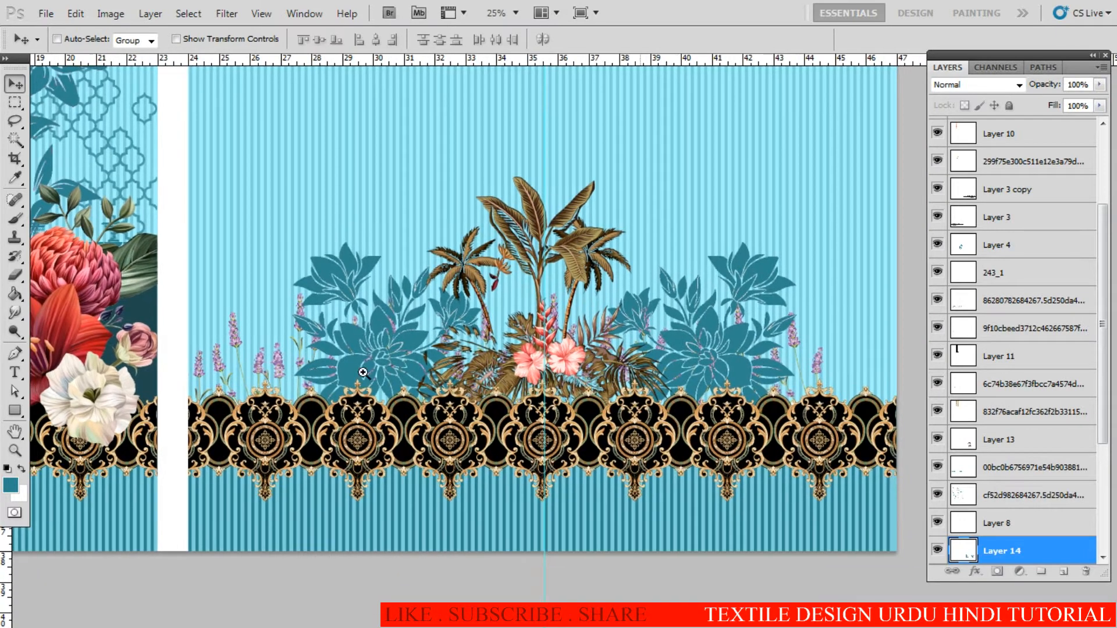
# Step: Erase the lavender stems behind the left teal flower silhouette and the palm artwork on the lavender layer
pyautogui.scroll(1, 365, 374)
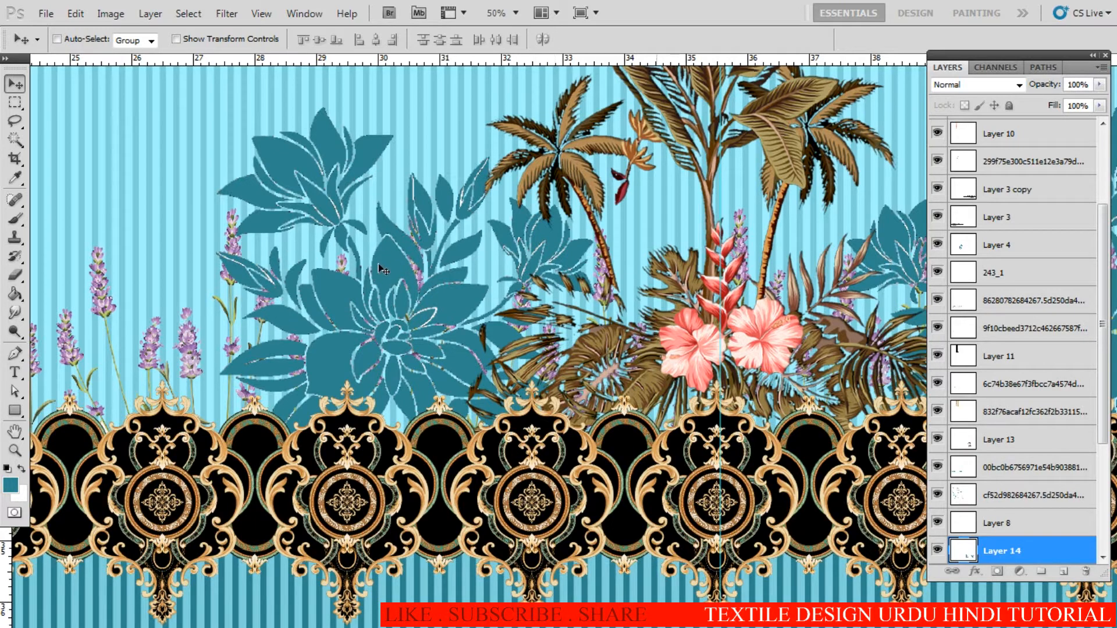
pyautogui.rightClick(236, 246)
pyautogui.click(291, 253)
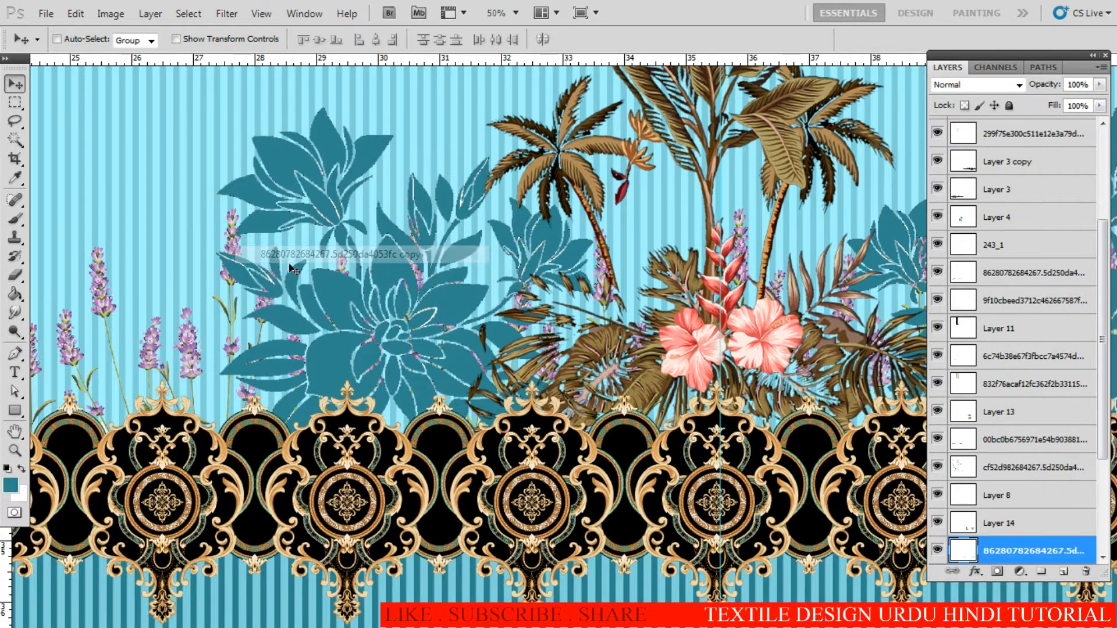
pyautogui.press('e')
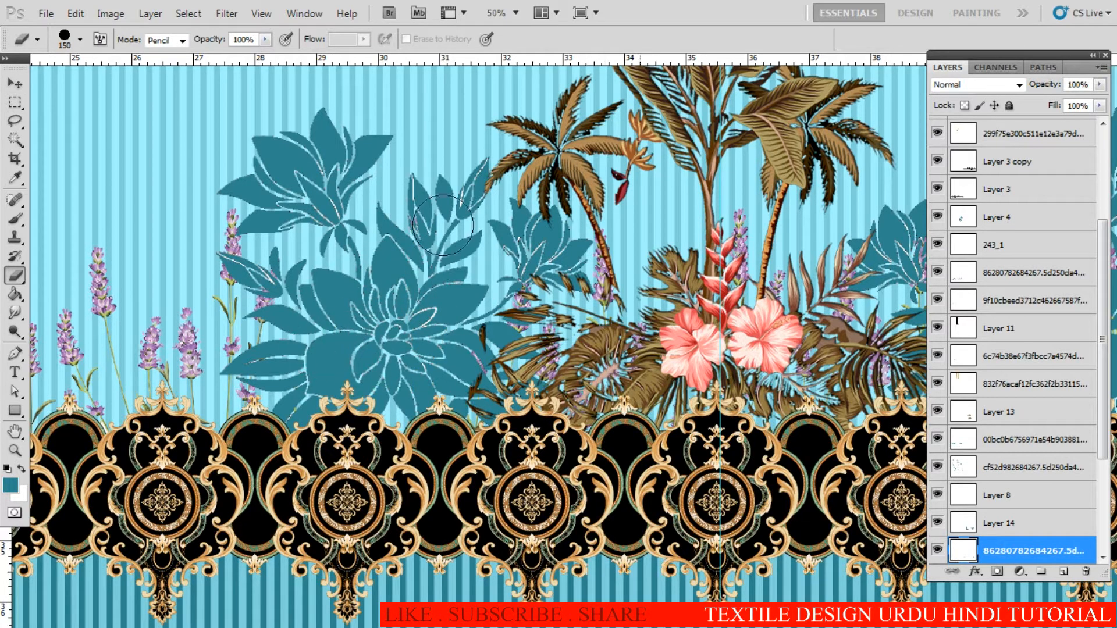
pyautogui.moveTo(600, 333); pyautogui.dragTo(410, 365)
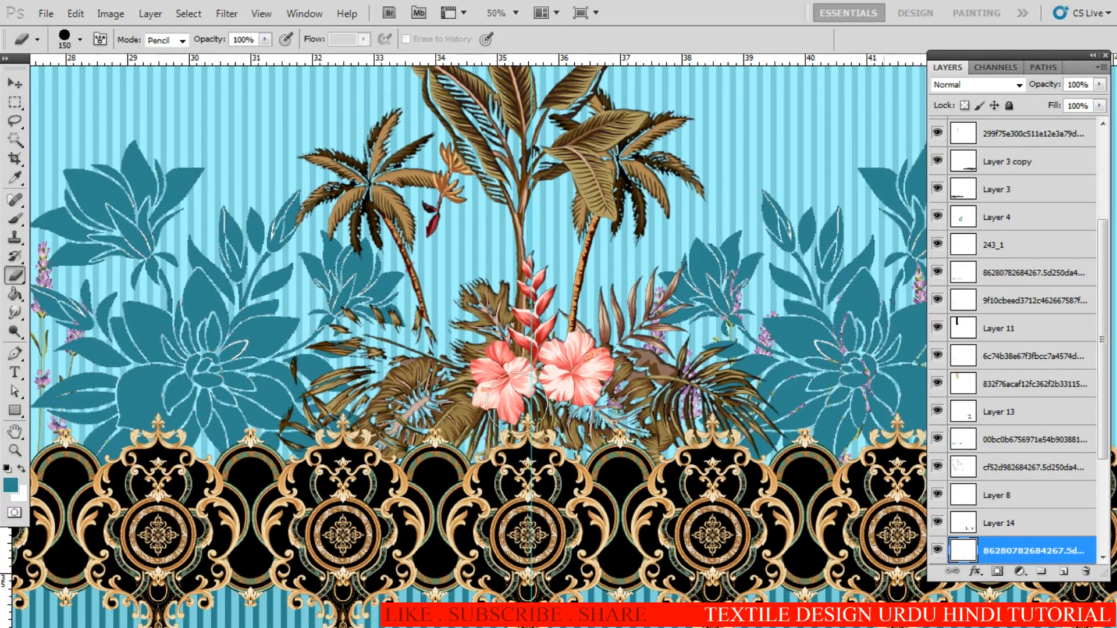
pyautogui.moveTo(885, 367); pyautogui.dragTo(604, 388)
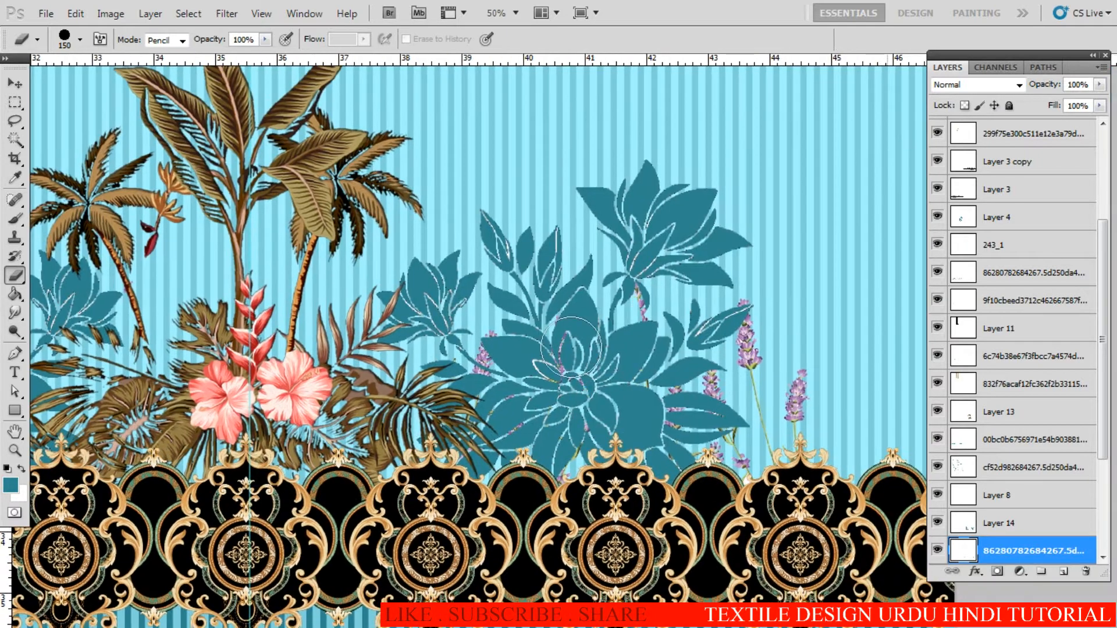
pyautogui.keyDown('alt'); pyautogui.click(474, 401); pyautogui.keyUp('alt')
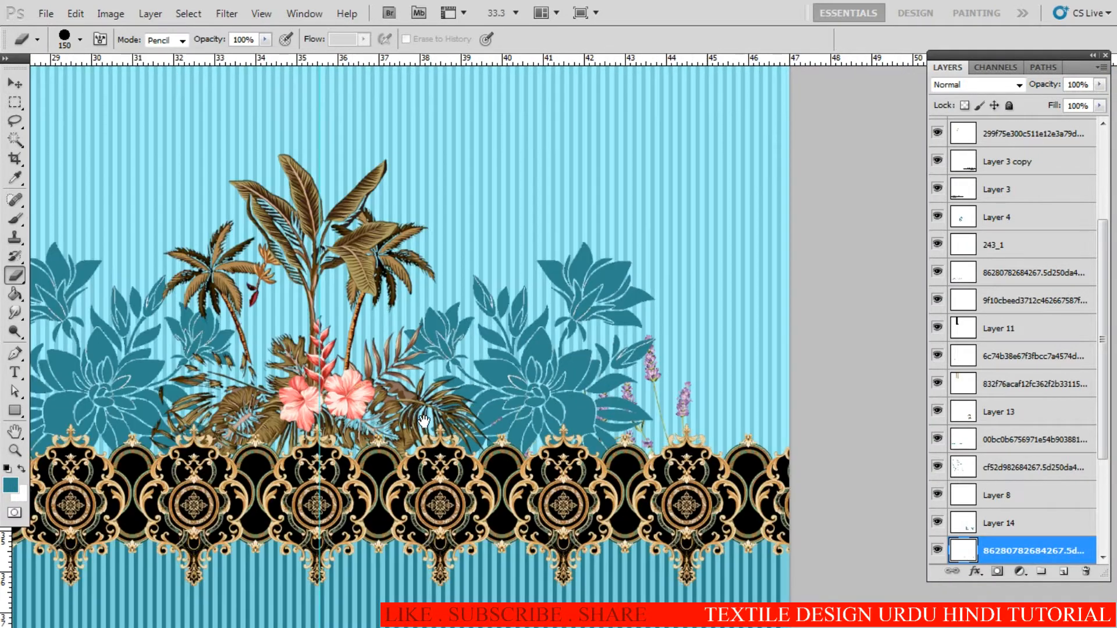
# Step: Select the lavender area around the right teal flower silhouette and delete it
pyautogui.moveTo(460, 384)
pyautogui.mouseDown()
pyautogui.moveTo(689, 357)
pyautogui.moveTo(553, 349)
pyautogui.mouseUp()
pyautogui.press('m')
pyautogui.moveTo(893, 478); pyautogui.dragTo(592, 254)
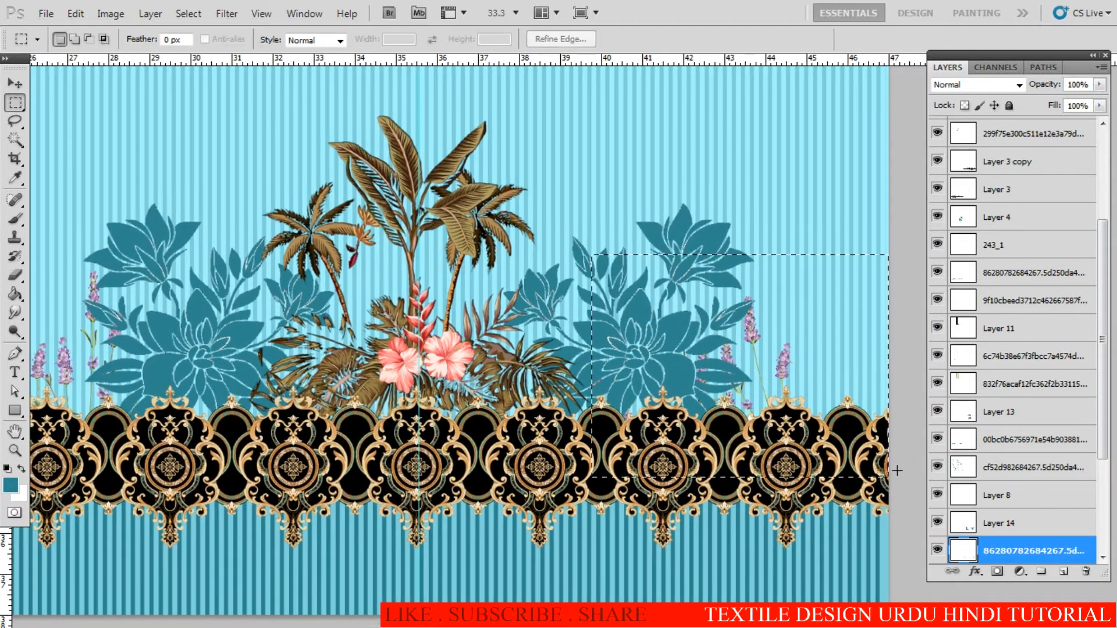
pyautogui.moveTo(651, 344); pyautogui.dragTo(842, 362)
pyautogui.hotkey('ctrl', 'd')
# Step: Fill a narrow upright rectangle above the palms, with one edge on the vertical guide, with teal on the lavender layer
pyautogui.press('v')
pyautogui.rightClick(194, 348)
pyautogui.click(205, 360)
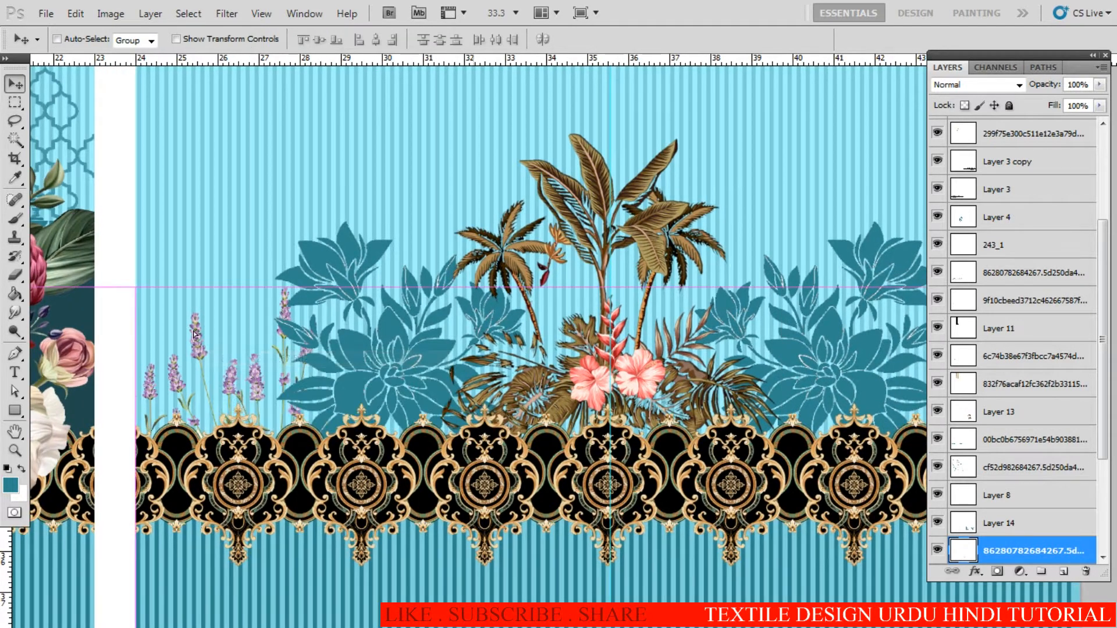
pyautogui.moveTo(419, 222); pyautogui.dragTo(402, 381)
pyautogui.press('m')
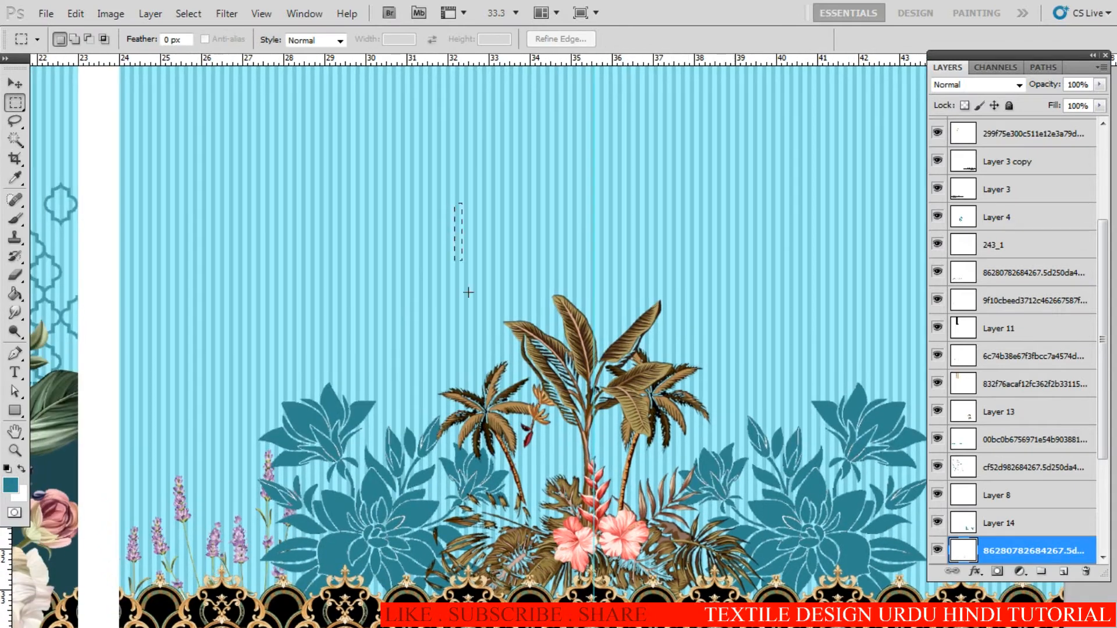
pyautogui.moveTo(474, 280); pyautogui.dragTo(560, 221)
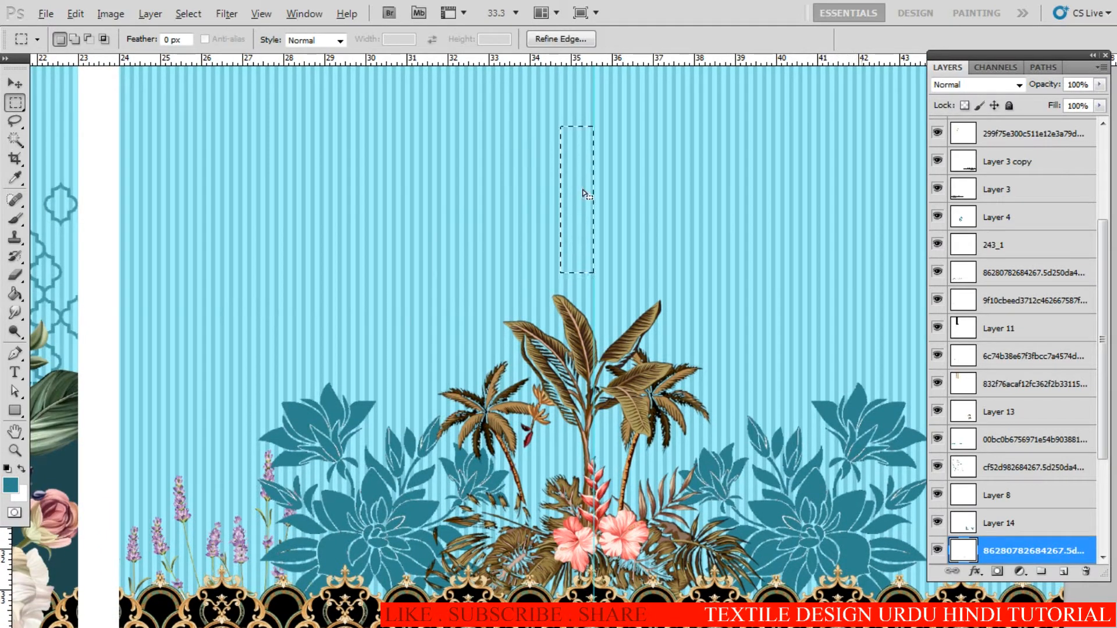
pyautogui.hotkey('alt', 'BackSpace')
pyautogui.keyDown('alt'); pyautogui.click(594, 417); pyautogui.keyUp('alt')
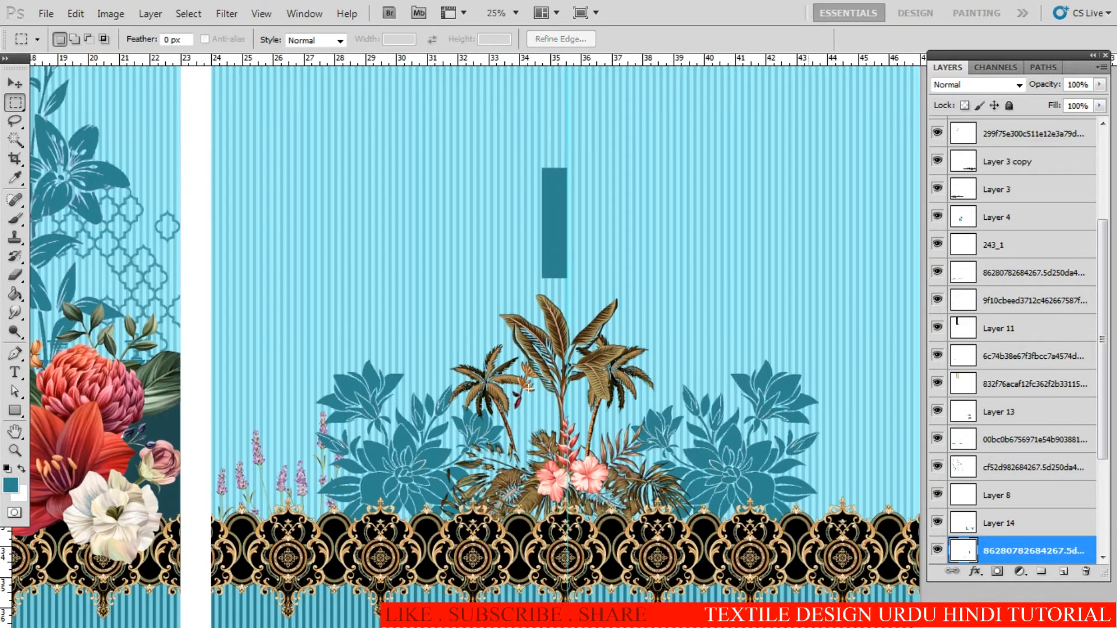
pyautogui.press('v')
pyautogui.moveTo(546, 263); pyautogui.dragTo(587, 263)
pyautogui.hotkey('ctrl', 't')
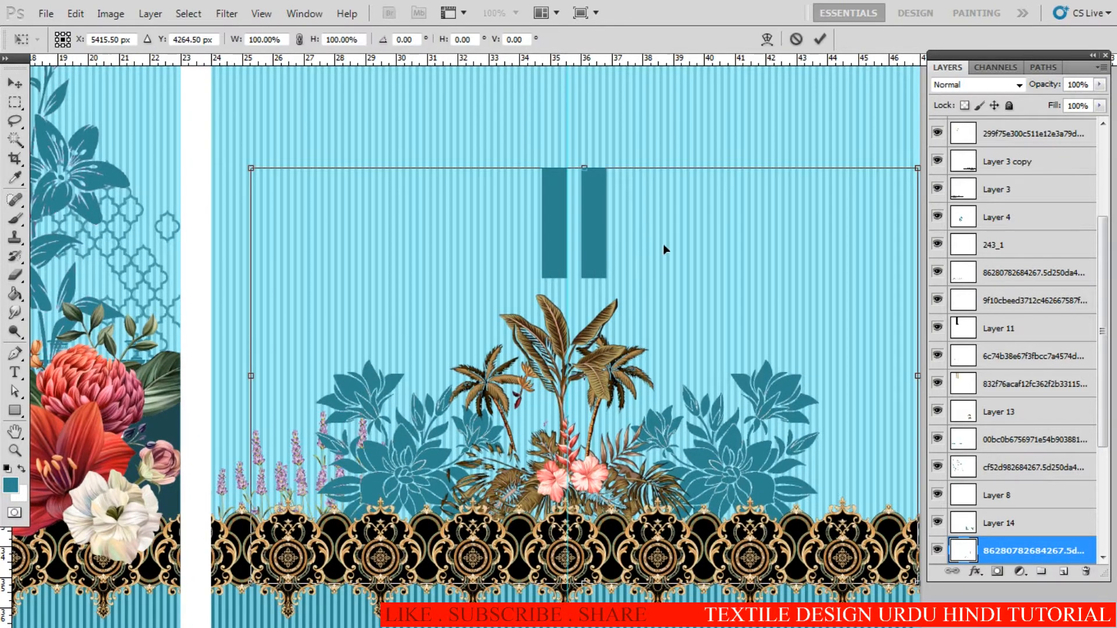
pyautogui.press('Return')
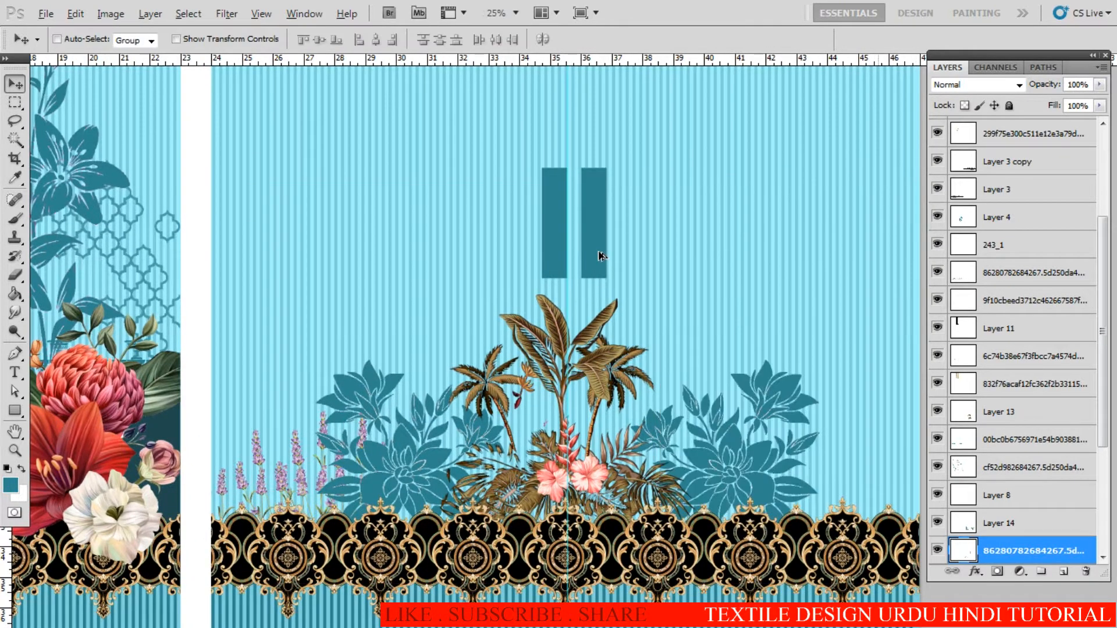
pyautogui.hotkey('ctrl', 'z')
# Step: Select the remaining left lavender stems together with the teal marker rectangle, excluding the layer's empty areas
pyautogui.press('m')
pyautogui.moveTo(182, 132); pyautogui.dragTo(645, 589)
pyautogui.press('w')
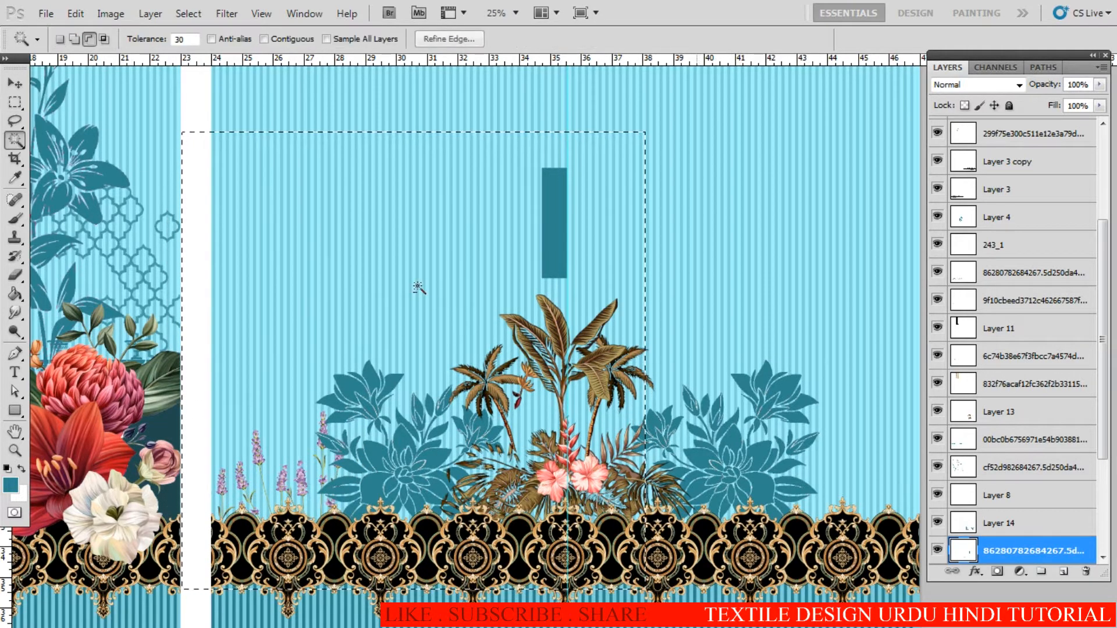
pyautogui.click(618, 277)
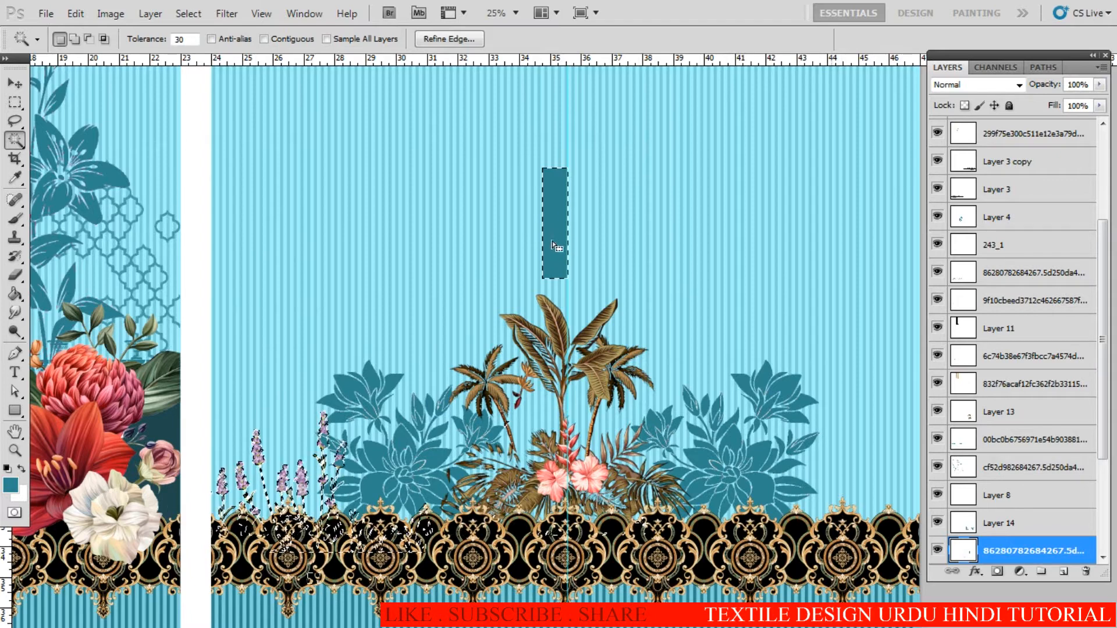
pyautogui.press('m')
pyautogui.press('v')
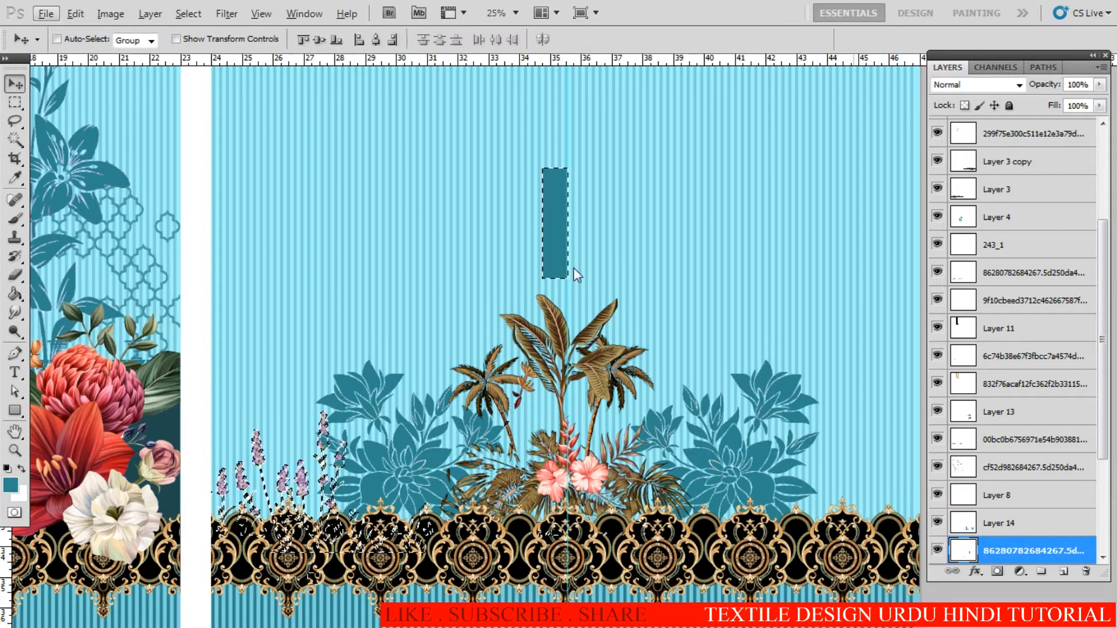
pyautogui.hotkey('alt', 'v')
pyautogui.press('Escape')
# Step: Duplicate the selected lavender and marker rectangle and flip the copy horizontally
pyautogui.moveTo(555, 257); pyautogui.dragTo(637, 242)
pyautogui.hotkey('ctrl', 't')
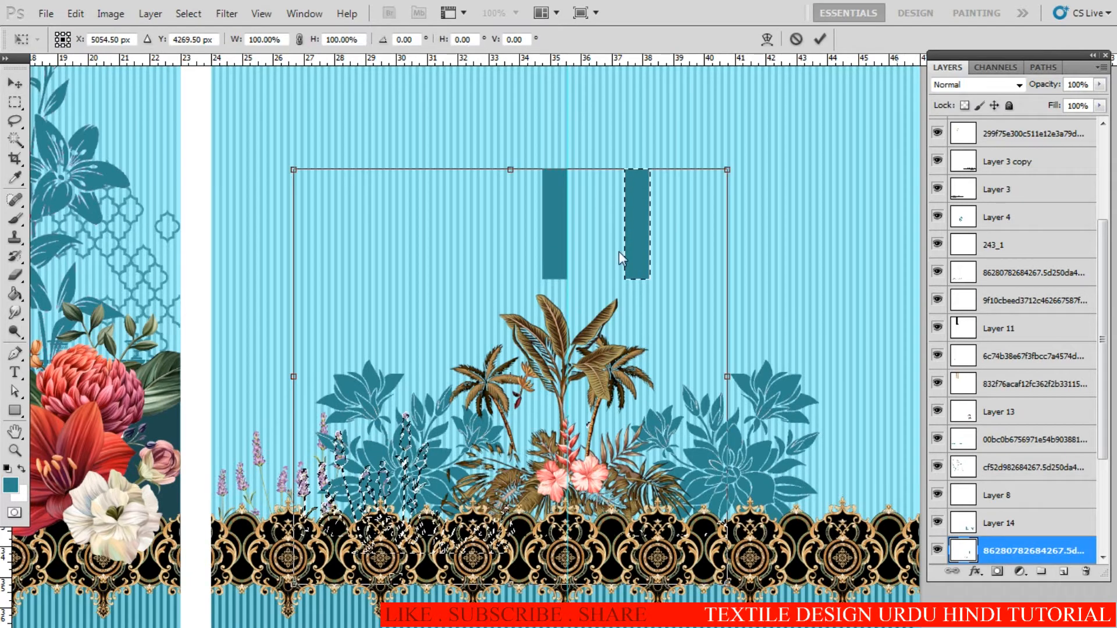
pyautogui.rightClick(621, 251)
pyautogui.click(669, 478)
pyautogui.press('Return')
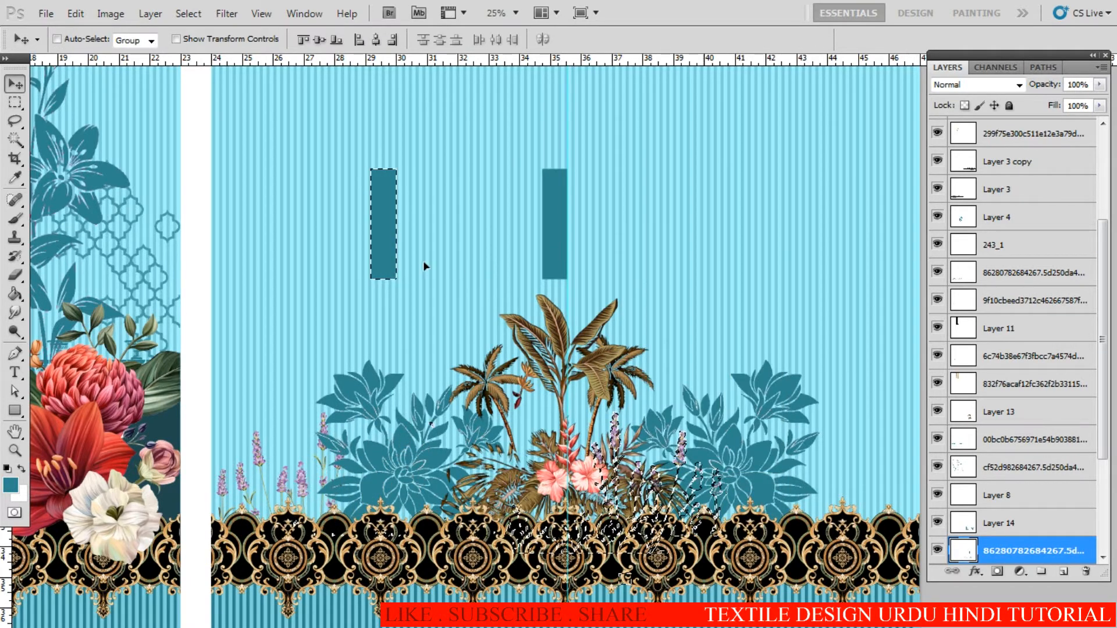
# Step: Move the mirrored lavender copy so its marker rectangle meets the original's edge exactly on the vertical guide
pyautogui.moveTo(383, 260); pyautogui.dragTo(641, 274)
pyautogui.scroll(6, 576, 257)
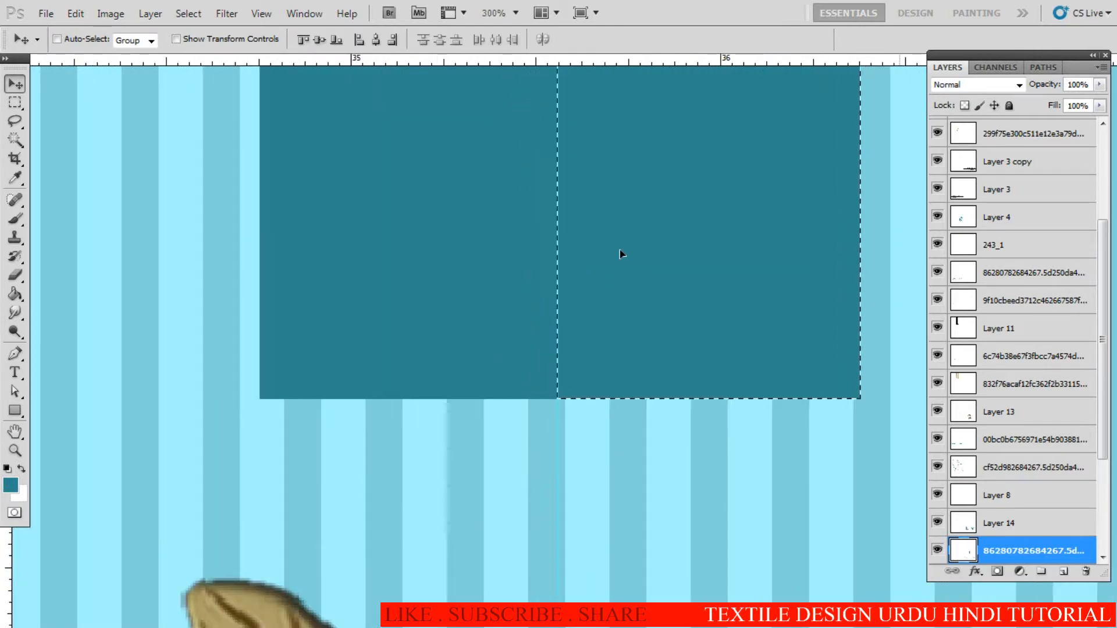
pyautogui.scroll(-2, 687, 470)
pyautogui.scroll(-4, 686, 470)
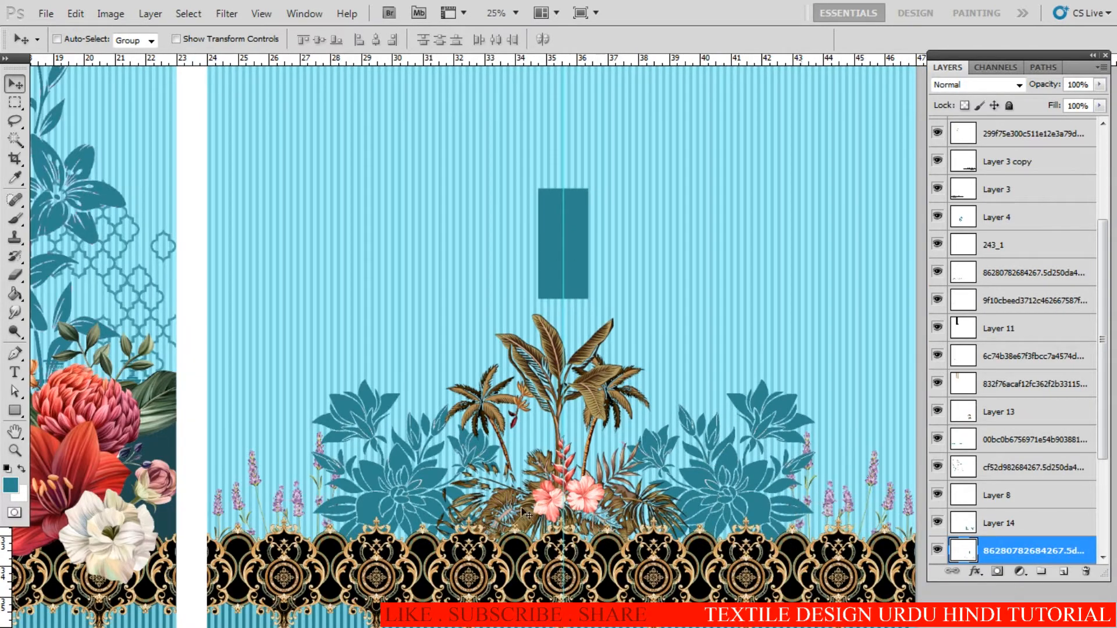
# Step: Delete the two teal marker rectangles above the palms and clear the selection
pyautogui.press('m')
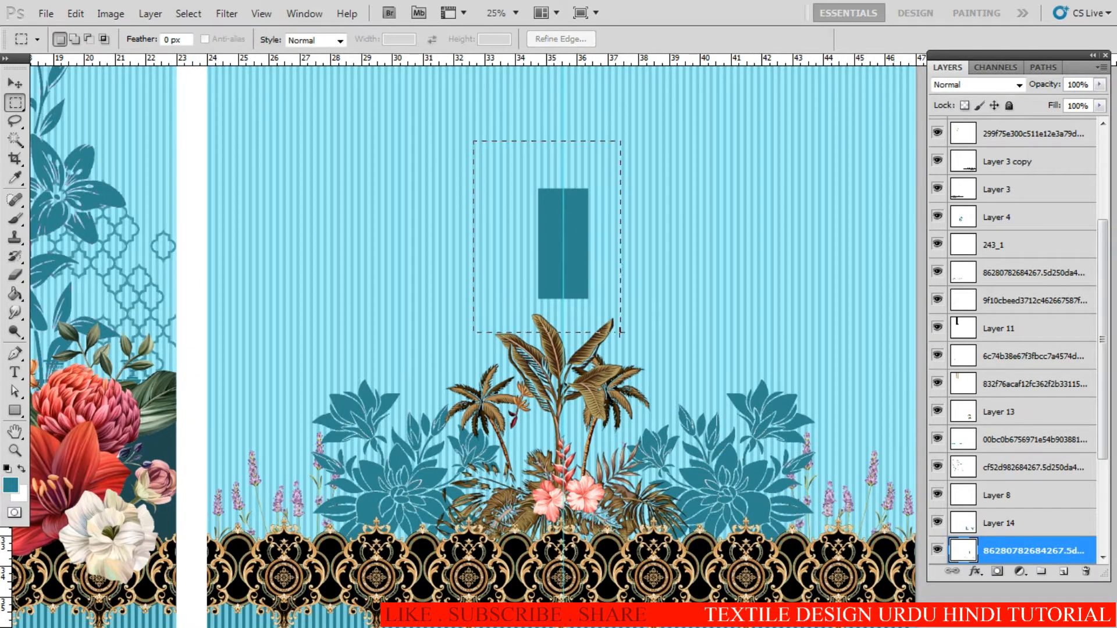
pyautogui.moveTo(621, 332); pyautogui.dragTo(618, 331)
pyautogui.press('Delete')
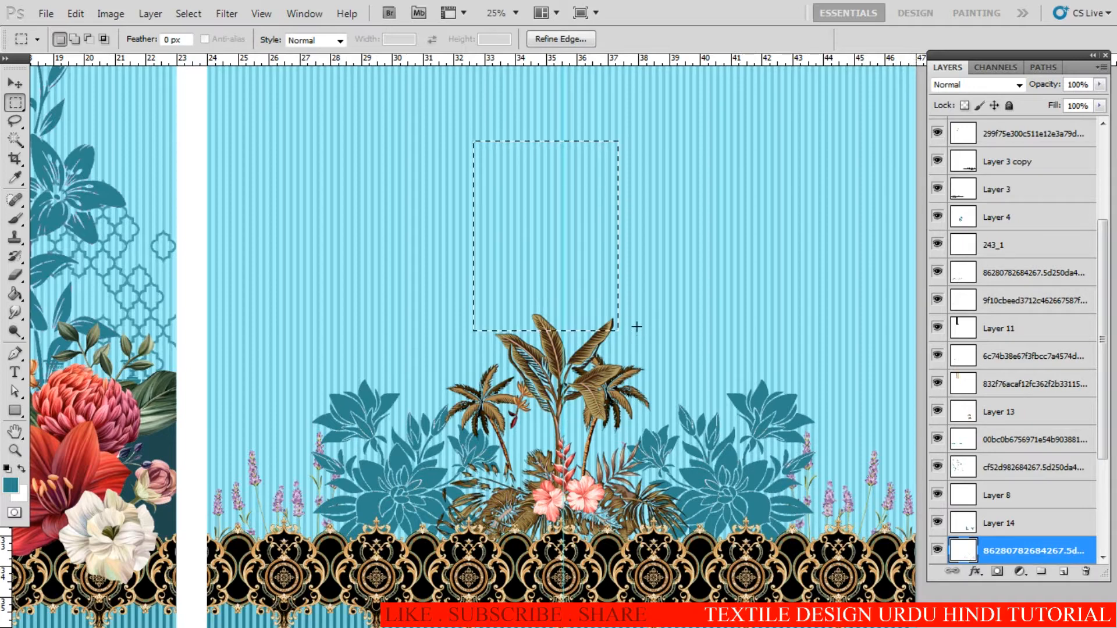
pyautogui.hotkey('ctrl', 'd')
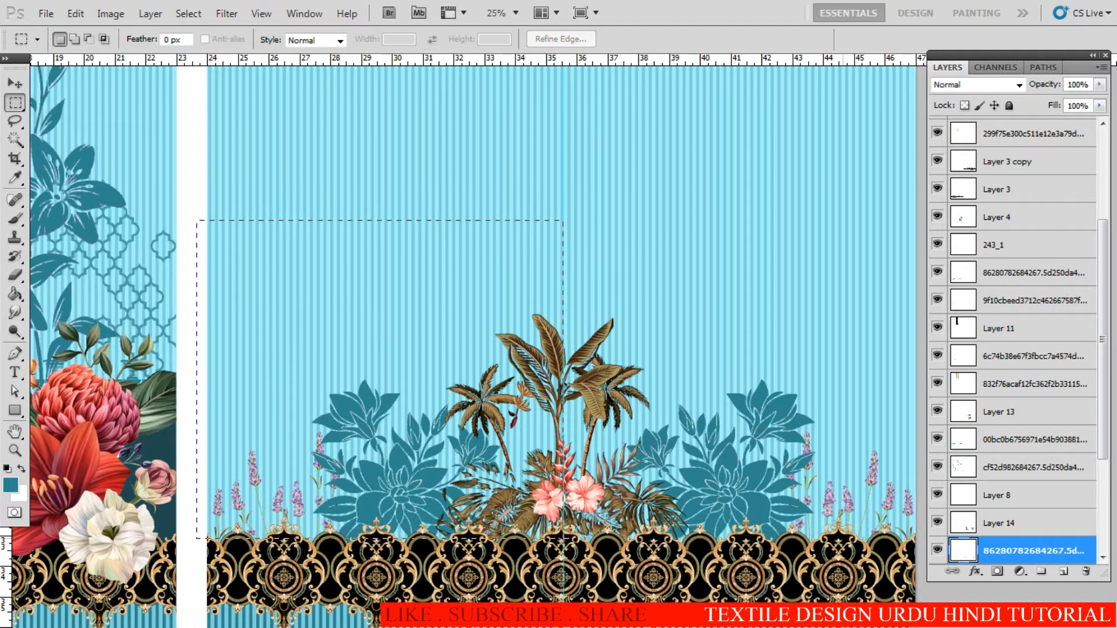
# Step: Review the whole two-panel layout and the empty upper area of the back panel
pyautogui.moveTo(198, 537); pyautogui.dragTo(197, 535)
pyautogui.keyDown('alt'); pyautogui.click(563, 377); pyautogui.keyUp('alt')
pyautogui.keyDown('alt'); pyautogui.click(540, 393); pyautogui.keyUp('alt')
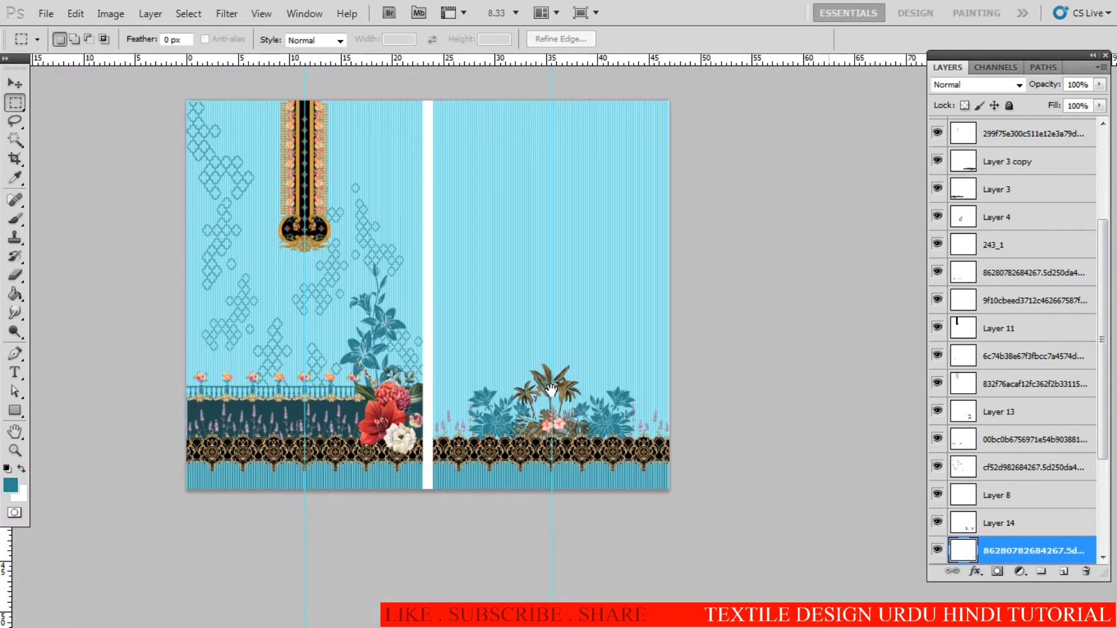
pyautogui.keyDown('ctrl'); pyautogui.click(544, 398); pyautogui.keyUp('ctrl')
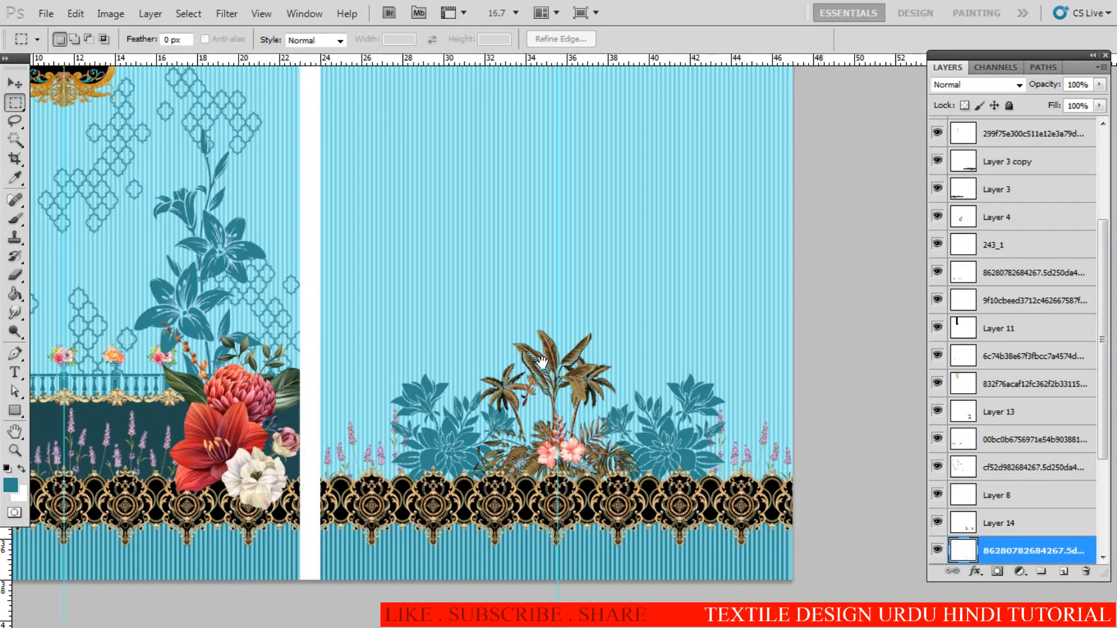
pyautogui.moveTo(535, 344); pyautogui.dragTo(528, 454)
pyautogui.keyDown('alt'); pyautogui.click(526, 403); pyautogui.keyUp('alt')
pyautogui.moveTo(545, 362); pyautogui.dragTo(477, 457)
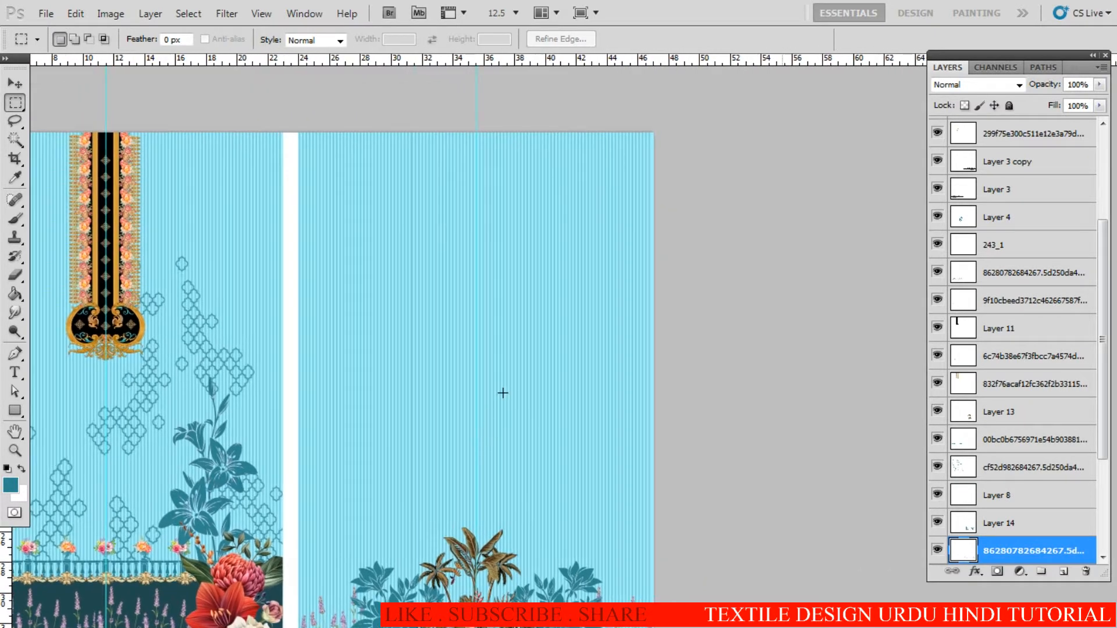
# Step: Open the gold baroque vase ornament image, 3935118d2902f30..., from New folder (4)
pyautogui.hotkey('ctrl', 'o')
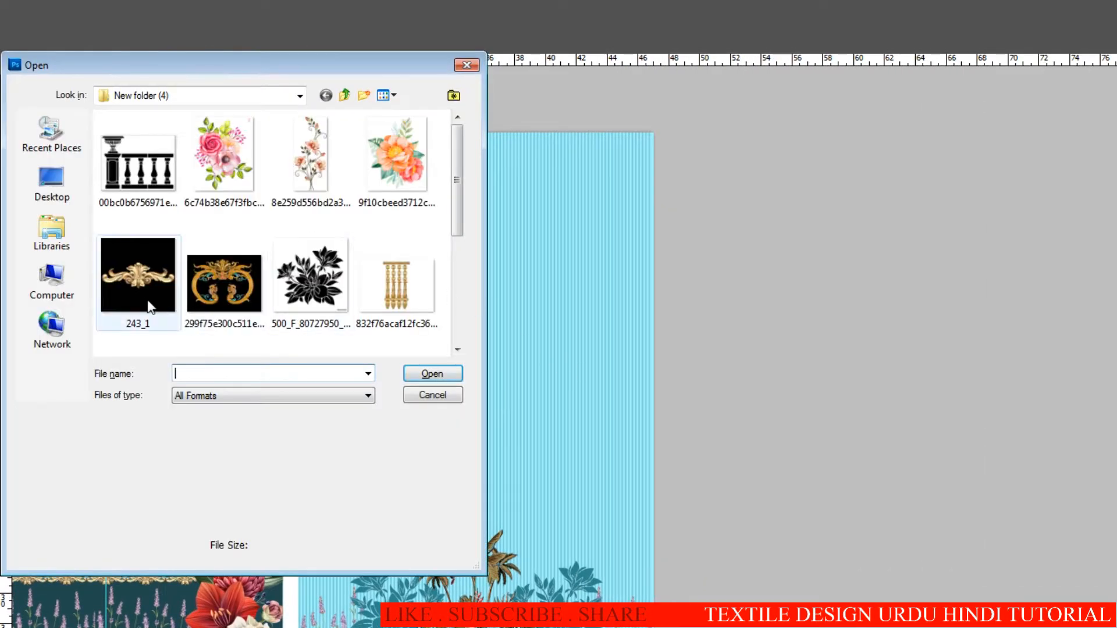
pyautogui.click(137, 273)
pyautogui.scroll(-3, 456, 240)
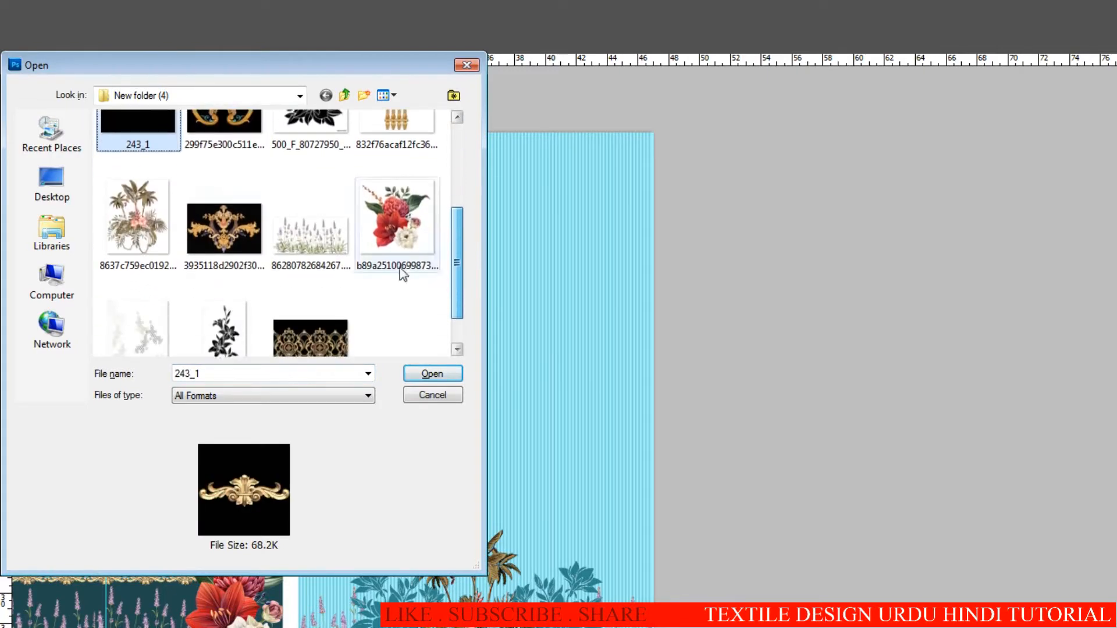
pyautogui.click(225, 230)
pyautogui.click(448, 374)
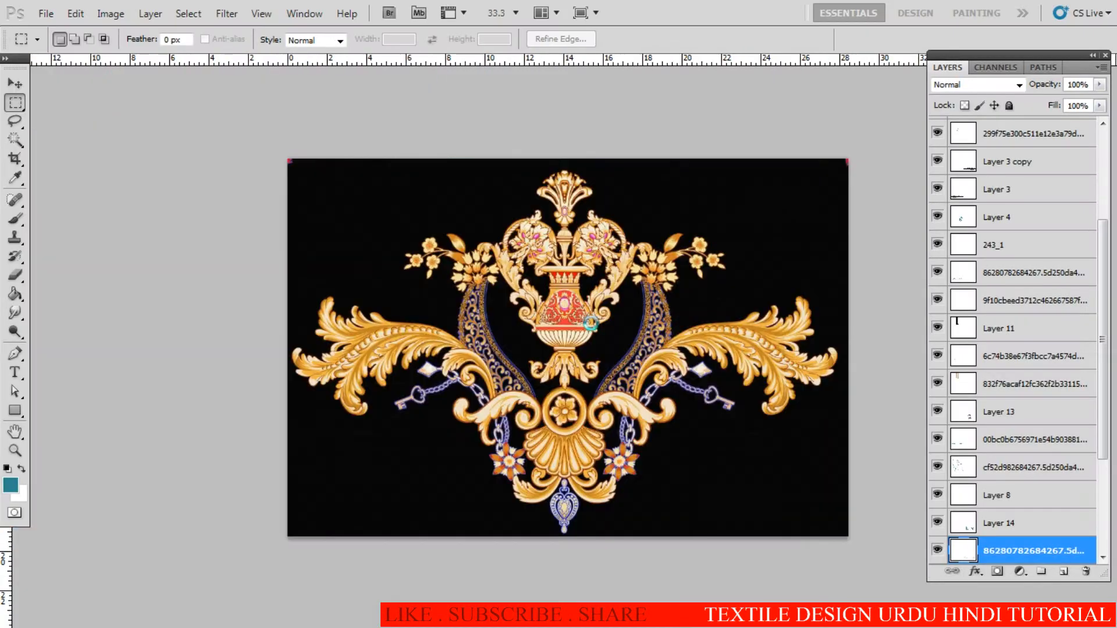
# Step: Copy the vase ornament without its black background into the textile design and place it above the palms
pyautogui.keyDown('alt'); pyautogui.click(730, 299); pyautogui.keyUp('alt')
pyautogui.hotkey('ctrl', 'c')
pyautogui.hotkey('ctrl', 'Tab')
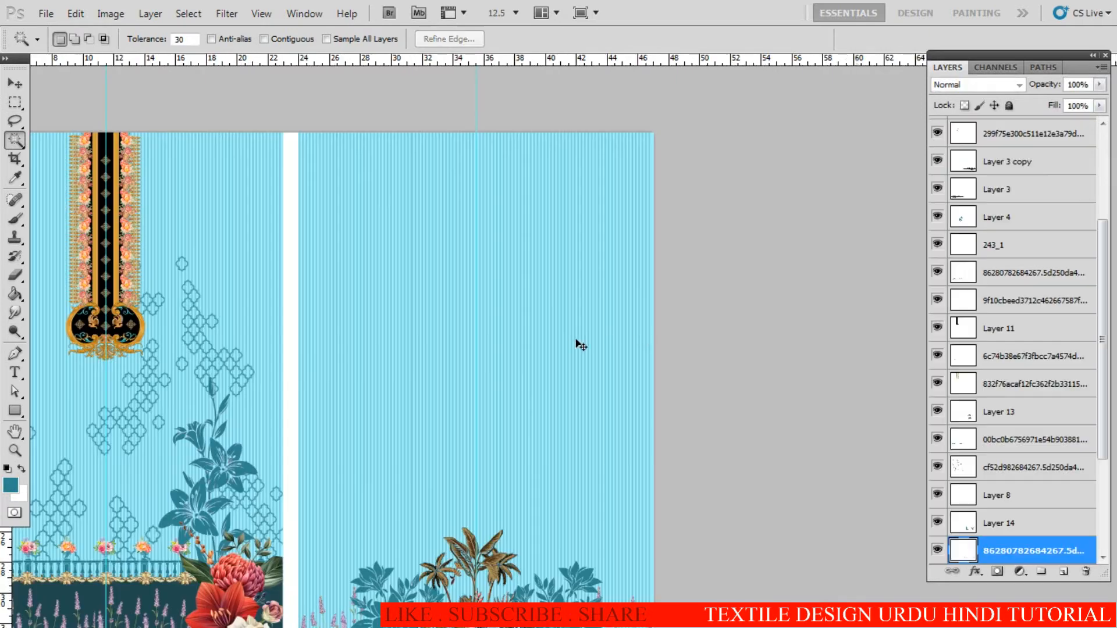
pyautogui.hotkey('ctrl', 'v')
pyautogui.press('v')
pyautogui.moveTo(548, 358); pyautogui.dragTo(451, 397)
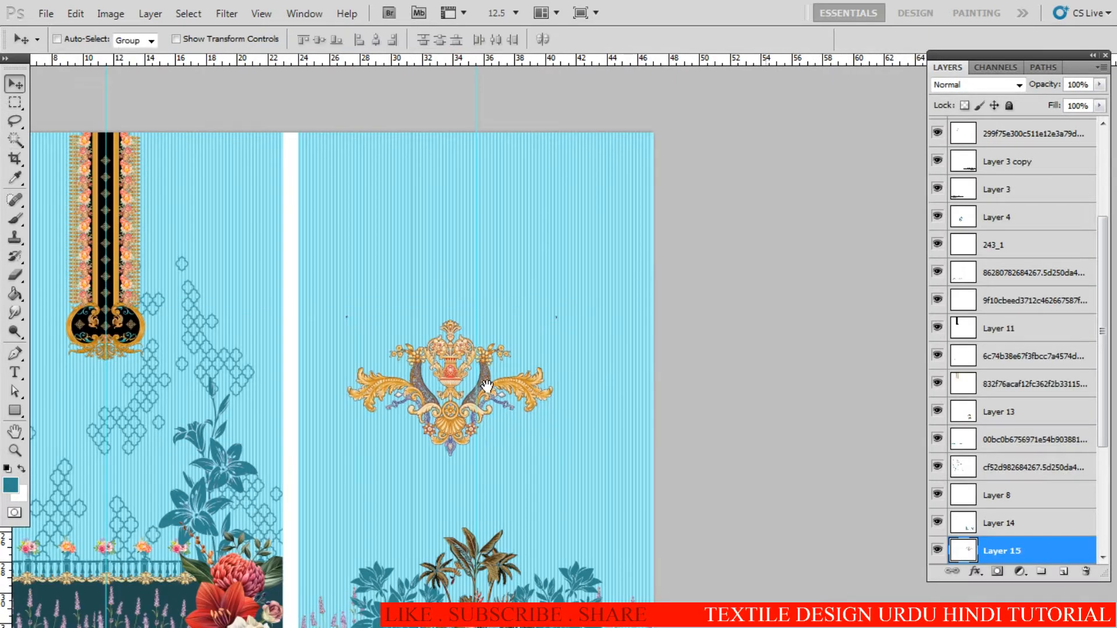
# Step: Erase the stray corner specks around the vase ornament and scale the ornament down proportionally
pyautogui.moveTo(482, 361); pyautogui.dragTo(517, 393)
pyautogui.press('e')
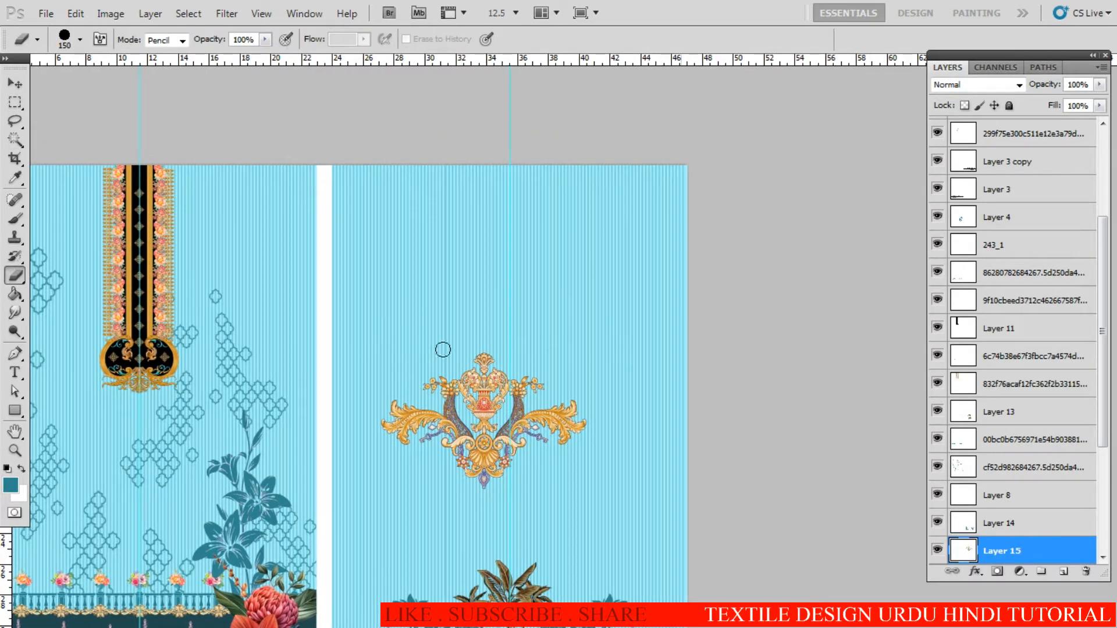
pyautogui.hotkey('ctrl', 't')
pyautogui.moveTo(393, 481); pyautogui.dragTo(434, 450)
pyautogui.press('Return')
# Step: Move the gold vase ornament higher on the back panel, near the vertical centre guide
pyautogui.moveTo(529, 377); pyautogui.dragTo(542, 405)
pyautogui.press('v')
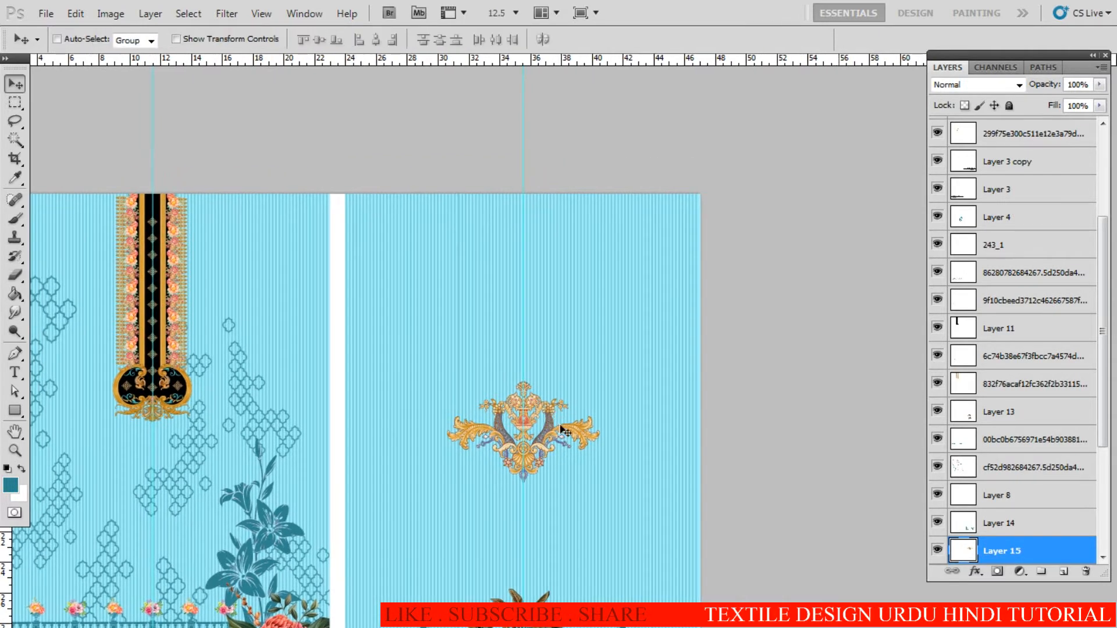
pyautogui.moveTo(563, 442); pyautogui.dragTo(561, 373)
pyautogui.scroll(1, 558, 376)
# Step: Scale the vase ornament proportionally to about 85.77% and centre it on the back panel's vertical guide
pyautogui.hotkey('ctrl', 't')
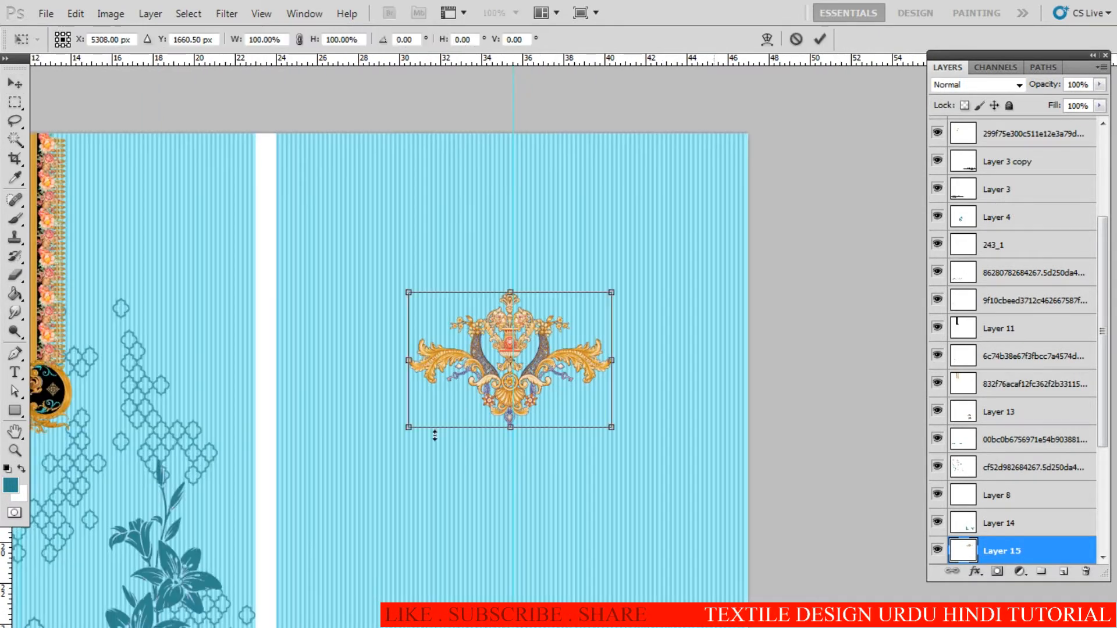
pyautogui.moveTo(409, 428); pyautogui.dragTo(437, 408)
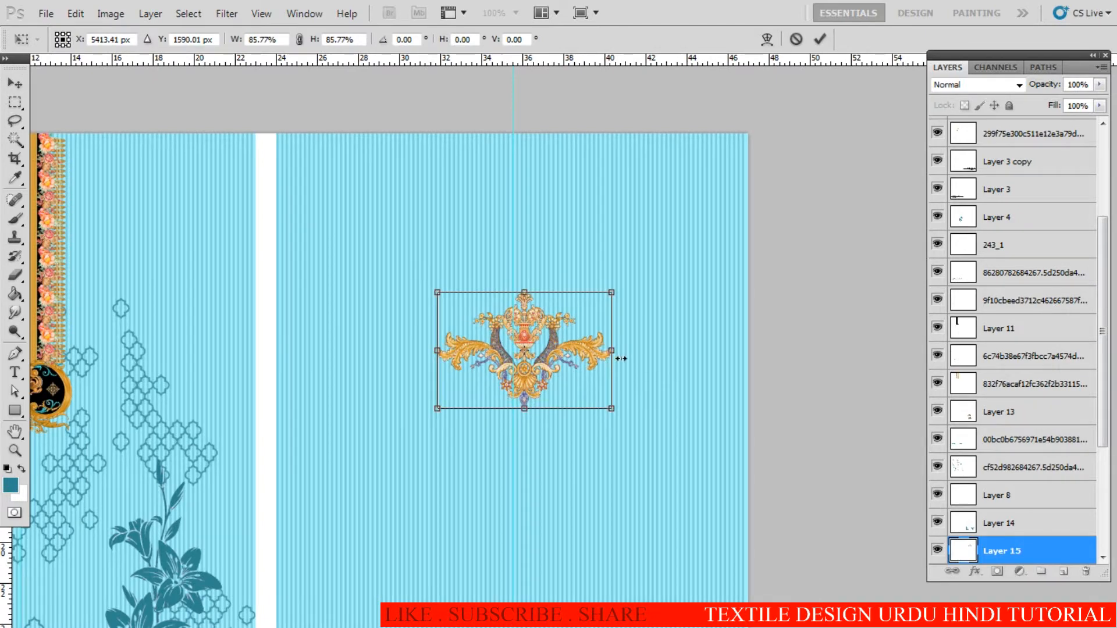
pyautogui.moveTo(588, 351)
pyautogui.mouseDown()
pyautogui.moveTo(576, 334)
pyautogui.moveTo(579, 353)
pyautogui.mouseUp()
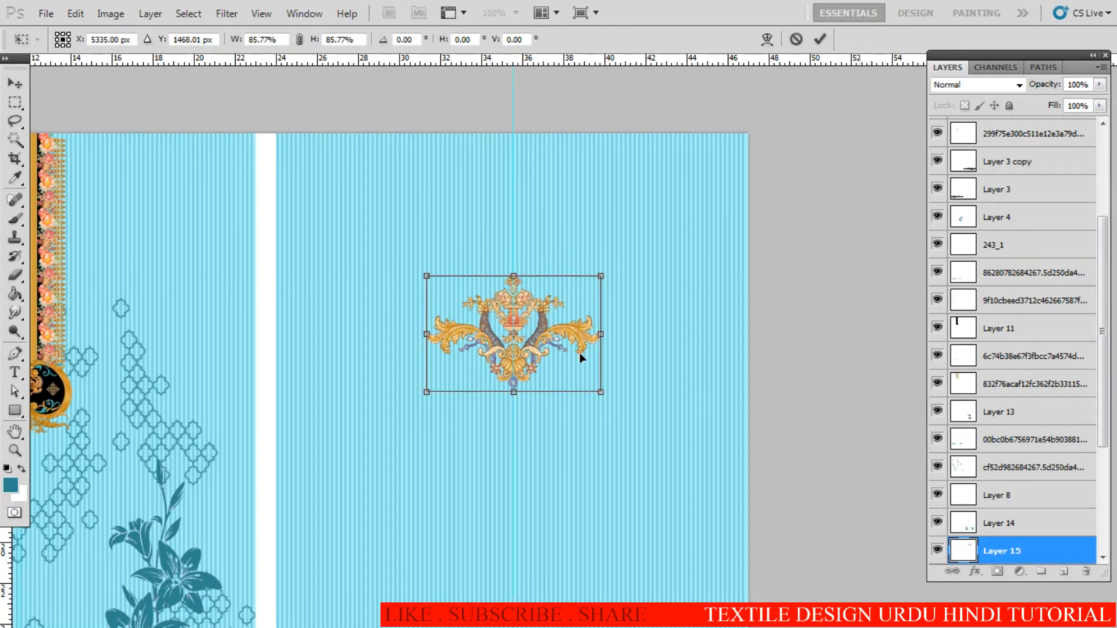
pyautogui.press('Return')
pyautogui.moveTo(492, 344); pyautogui.dragTo(505, 357)
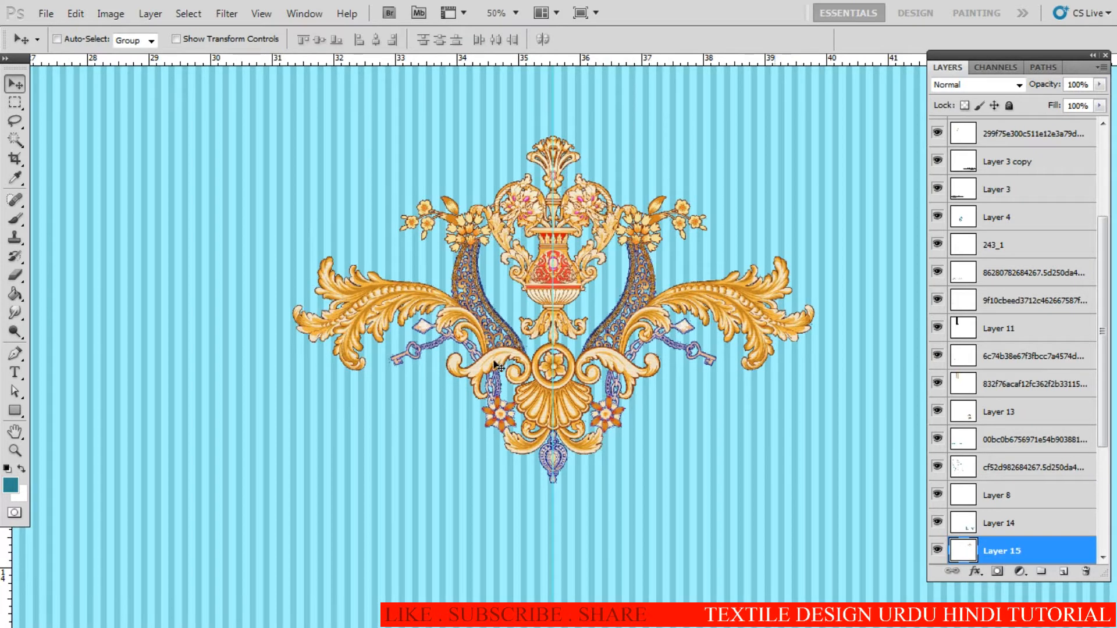
pyautogui.keyDown('alt'); pyautogui.click(464, 367); pyautogui.keyUp('alt')
pyautogui.keyDown('alt'); pyautogui.click(464, 367); pyautogui.keyUp('alt')
pyautogui.keyDown('alt'); pyautogui.click(464, 367); pyautogui.keyUp('alt')
pyautogui.keyDown('alt'); pyautogui.click(464, 367); pyautogui.keyUp('alt')
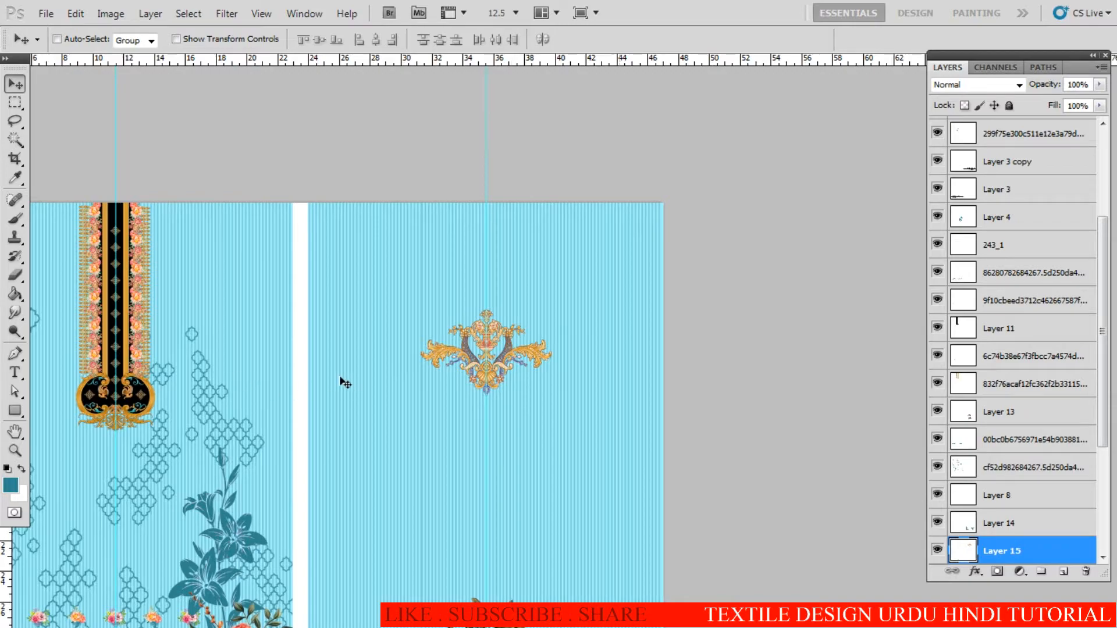
# Step: Select layer 832f76acaf12fc362f2b33115dea9d6d, which holds the gold tassel fringe along the front placket
pyautogui.moveTo(249, 375); pyautogui.dragTo(401, 384)
pyautogui.keyDown('ctrl'); pyautogui.click(404, 387); pyautogui.keyUp('ctrl')
pyautogui.moveTo(279, 559); pyautogui.dragTo(353, 356)
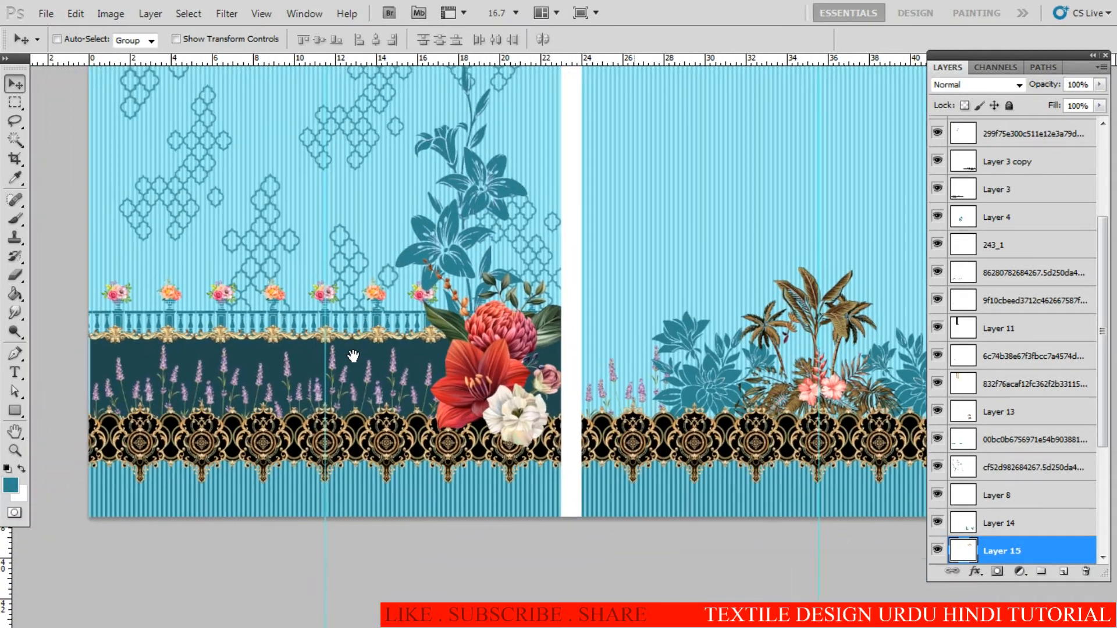
pyautogui.keyDown('ctrl'); pyautogui.click(333, 396); pyautogui.keyUp('ctrl')
pyautogui.keyDown('ctrl'); pyautogui.click(333, 396); pyautogui.keyUp('ctrl')
pyautogui.moveTo(280, 142); pyautogui.dragTo(314, 349)
pyautogui.moveTo(286, 167); pyautogui.dragTo(339, 518)
pyautogui.moveTo(338, 324); pyautogui.dragTo(330, 487)
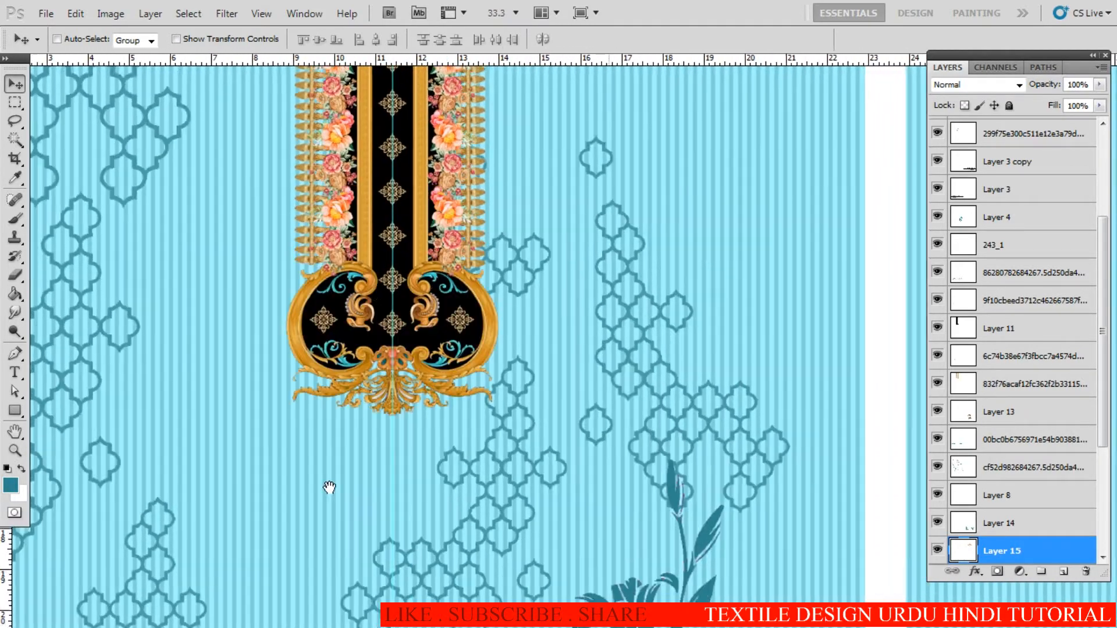
pyautogui.keyDown('ctrl'); pyautogui.click(371, 274); pyautogui.keyUp('ctrl')
pyautogui.keyDown('ctrl'); pyautogui.click(371, 274); pyautogui.keyUp('ctrl')
pyautogui.keyDown('ctrl'); pyautogui.click(372, 274); pyautogui.keyUp('ctrl')
pyautogui.moveTo(356, 273); pyautogui.dragTo(411, 378)
pyautogui.rightClick(226, 291)
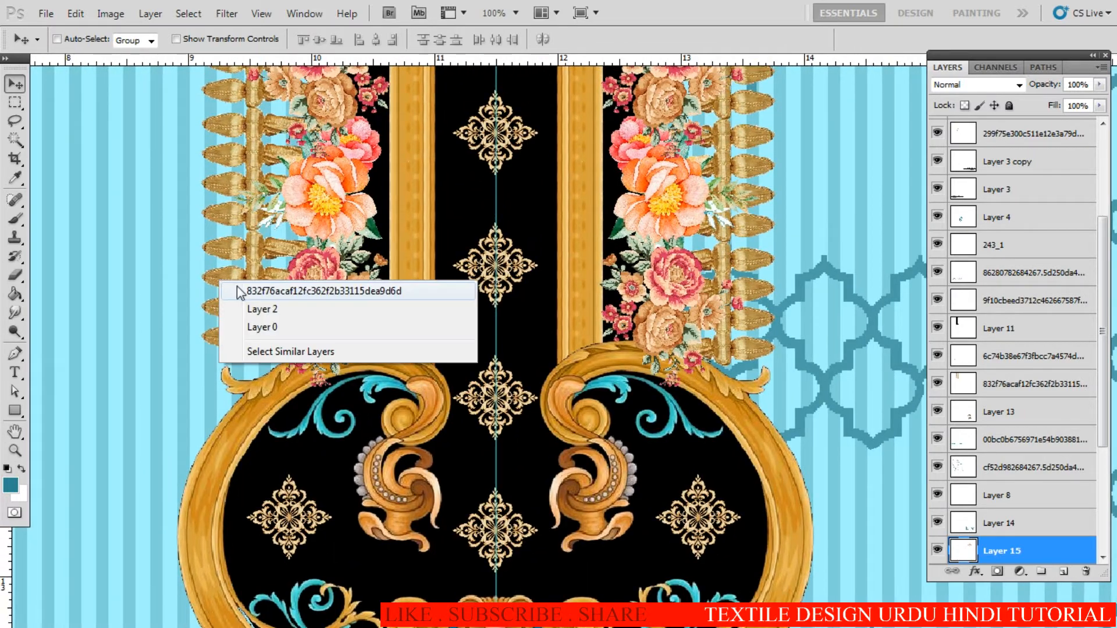
pyautogui.click(233, 291)
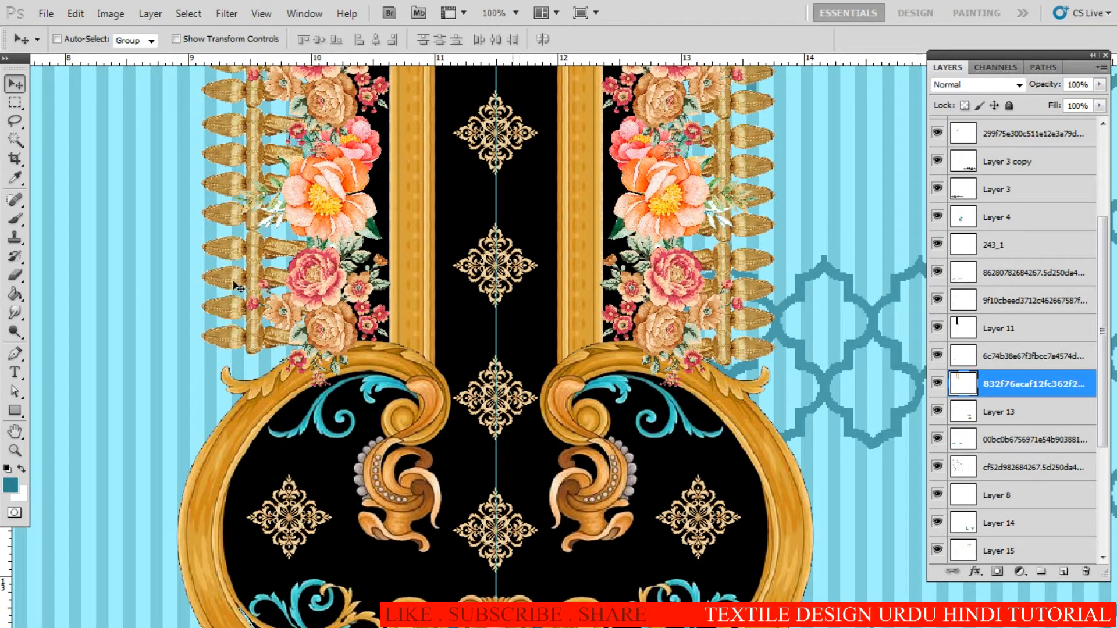
pyautogui.moveTo(235, 283); pyautogui.dragTo(157, 354)
pyautogui.hotkey('ctrl', 'z')
# Step: Copy the fringe strip on the right half of the front placket and paste it onto the back panel
pyautogui.keyDown('alt'); pyautogui.click(486, 327); pyautogui.keyUp('alt')
pyautogui.keyDown('alt'); pyautogui.click(486, 327); pyautogui.keyUp('alt')
pyautogui.keyDown('alt'); pyautogui.click(486, 327); pyautogui.keyUp('alt')
pyautogui.keyDown('alt'); pyautogui.click(486, 327); pyautogui.keyUp('alt')
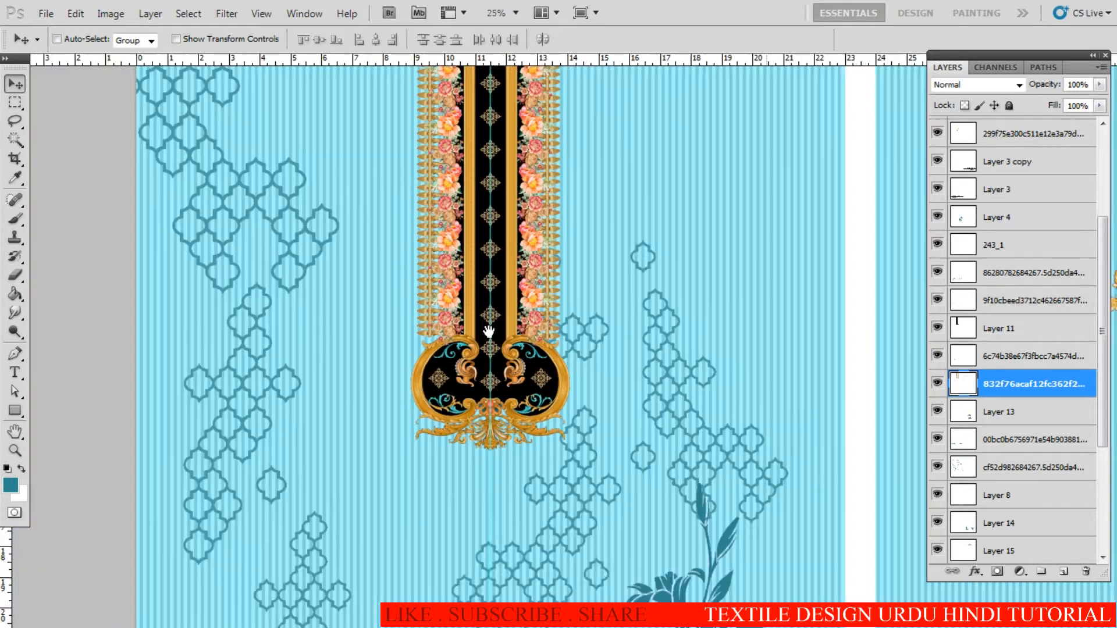
pyautogui.moveTo(488, 332); pyautogui.dragTo(445, 454)
pyautogui.press('m')
pyautogui.moveTo(553, 181); pyautogui.dragTo(460, 501)
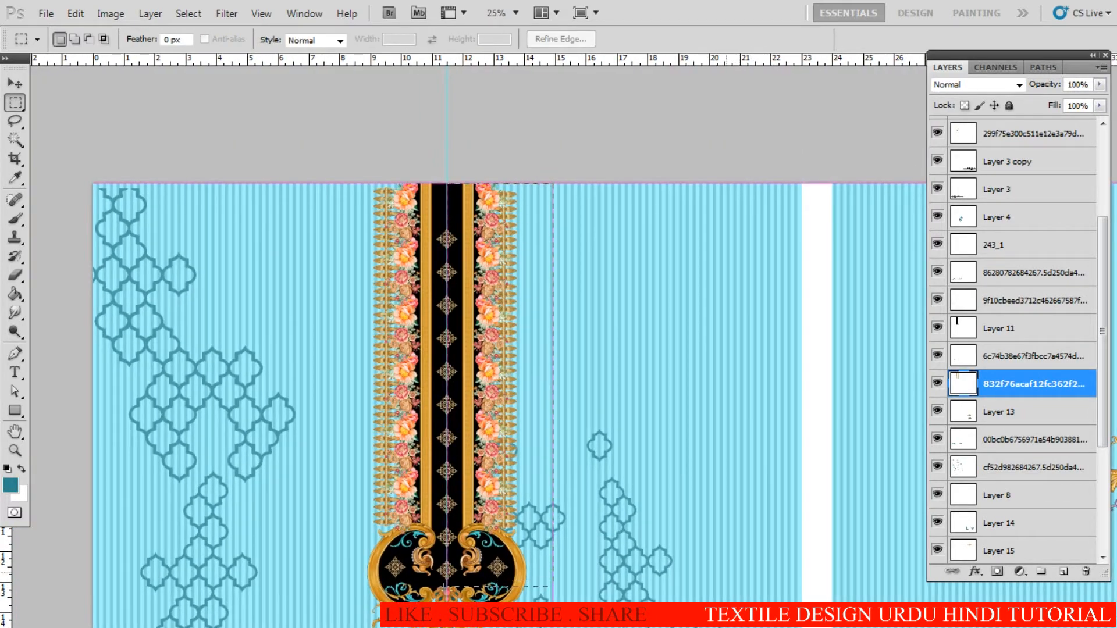
pyautogui.hscroll(5, 567, 396)
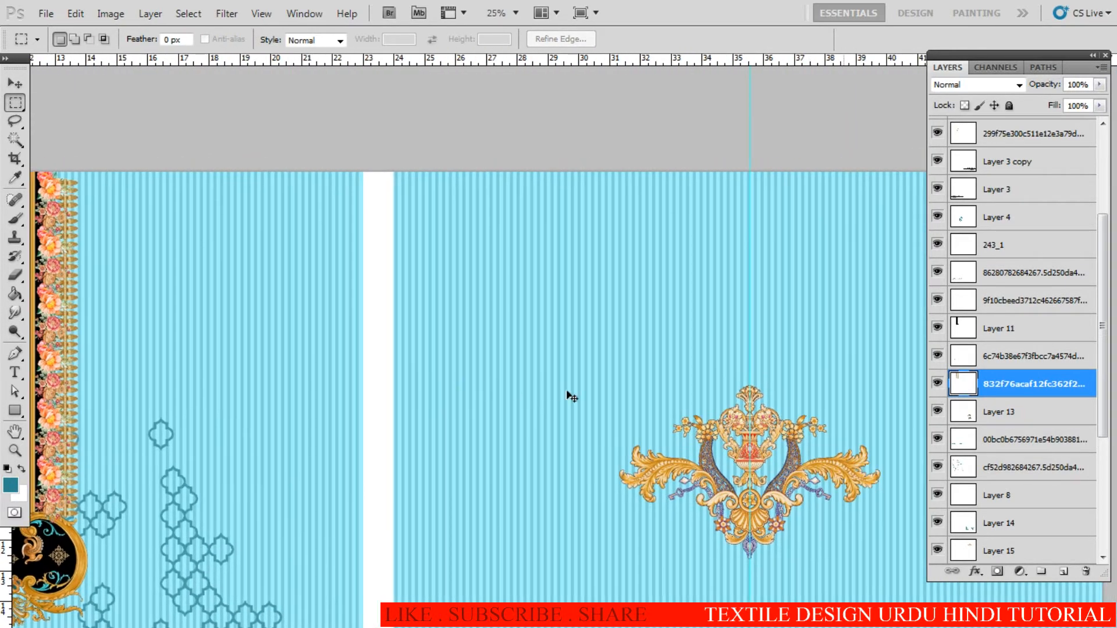
pyautogui.hotkey('ctrl', 'v')
# Step: Rotate the pasted fringe 90° clockwise and place it horizontally against the vase ornament's left leaf scroll
pyautogui.hotkey('ctrl', 't')
pyautogui.rightClick(647, 333)
pyautogui.click(715, 515)
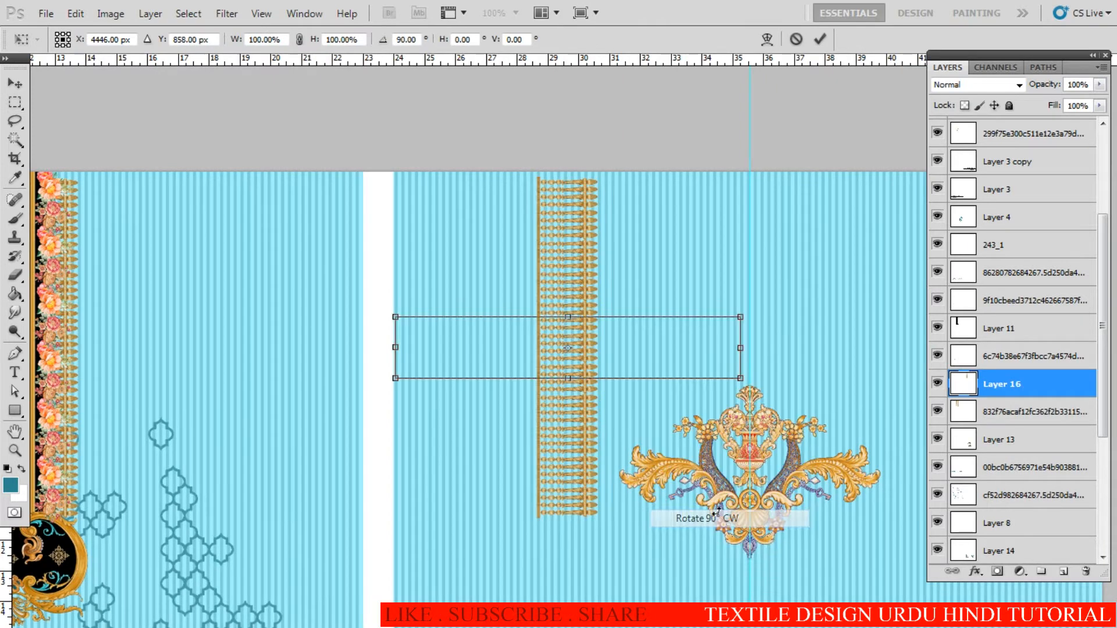
pyautogui.press('Return')
pyautogui.scroll(3, 633, 382)
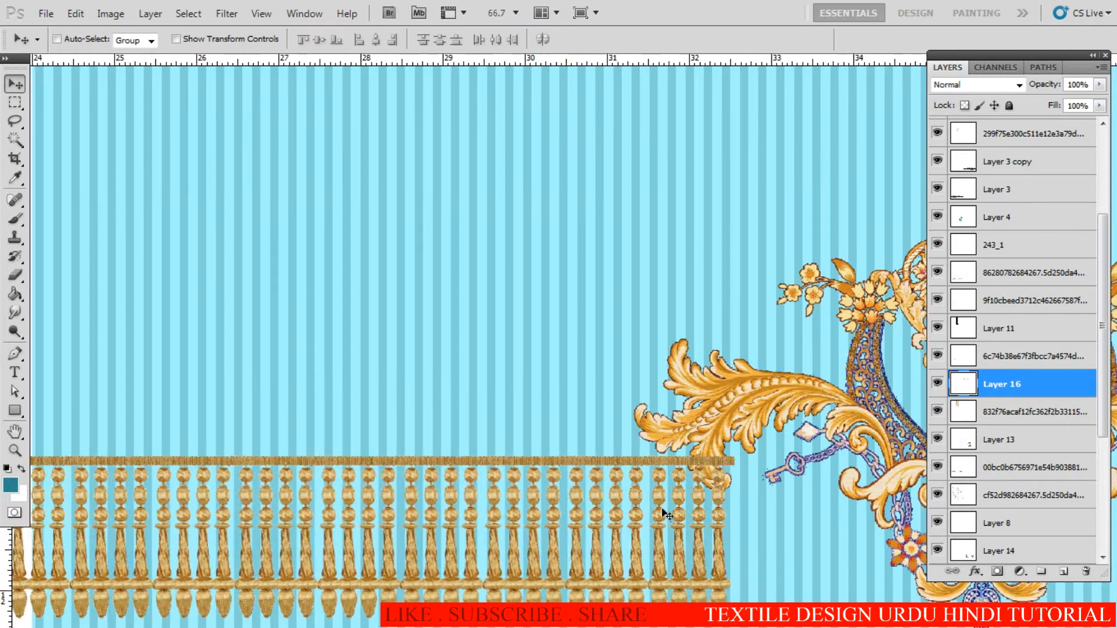
pyautogui.moveTo(662, 510); pyautogui.dragTo(632, 510)
pyautogui.scroll(-2, 644, 489)
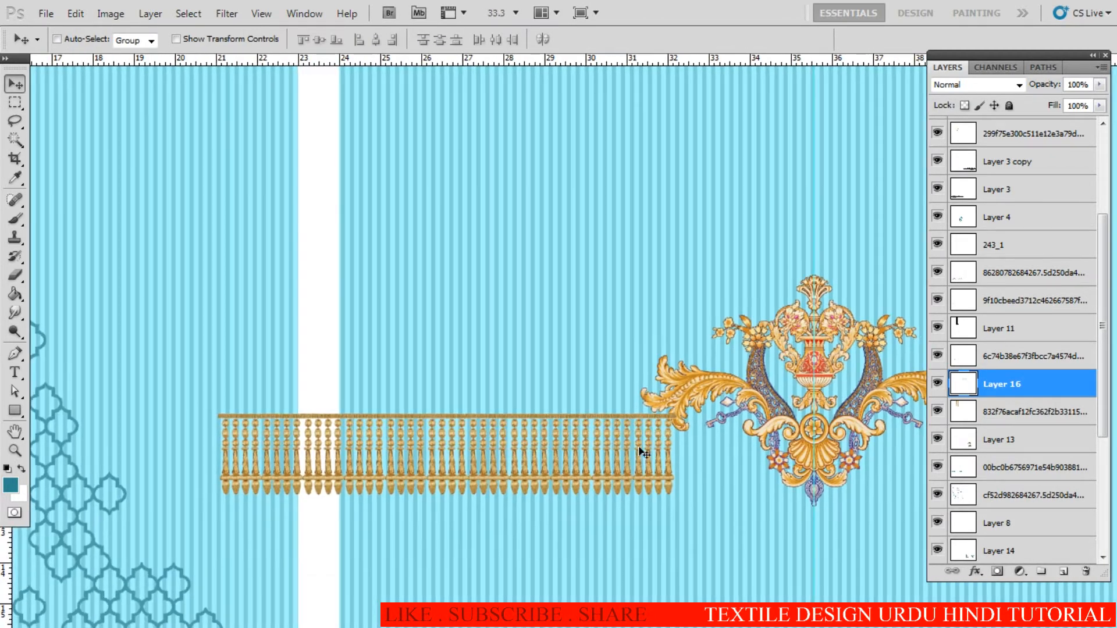
pyautogui.moveTo(631, 440); pyautogui.dragTo(636, 428)
# Step: Reorder the fringe layer to sit directly below Layer 15, behind the vase ornament
pyautogui.moveTo(1042, 385); pyautogui.dragTo(1010, 466)
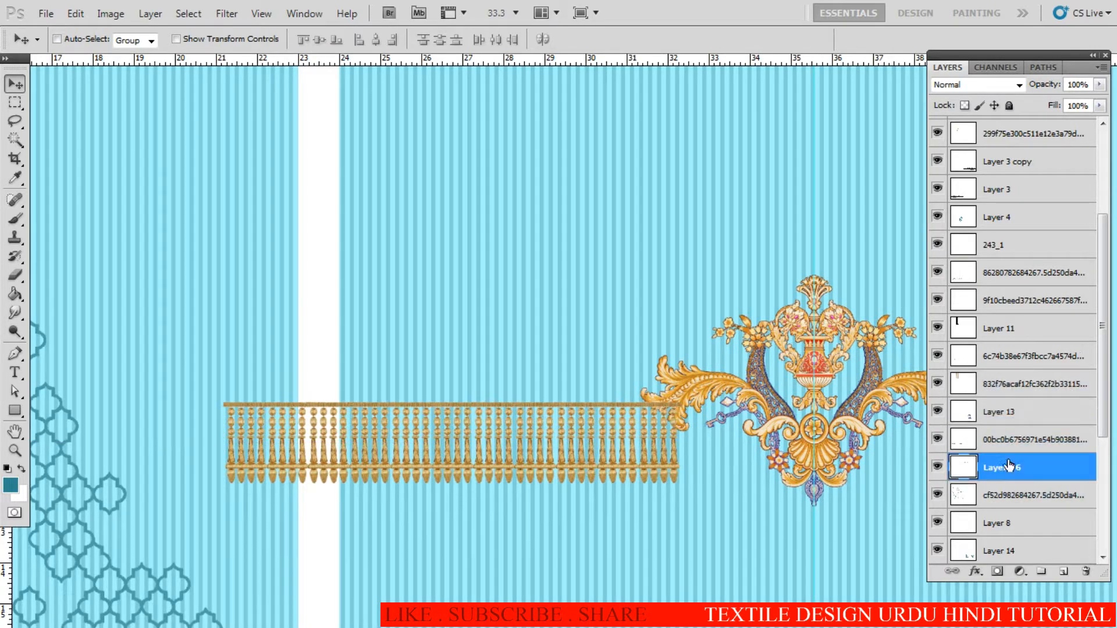
pyautogui.keyDown('ctrl'); pyautogui.click(667, 407); pyautogui.keyUp('ctrl')
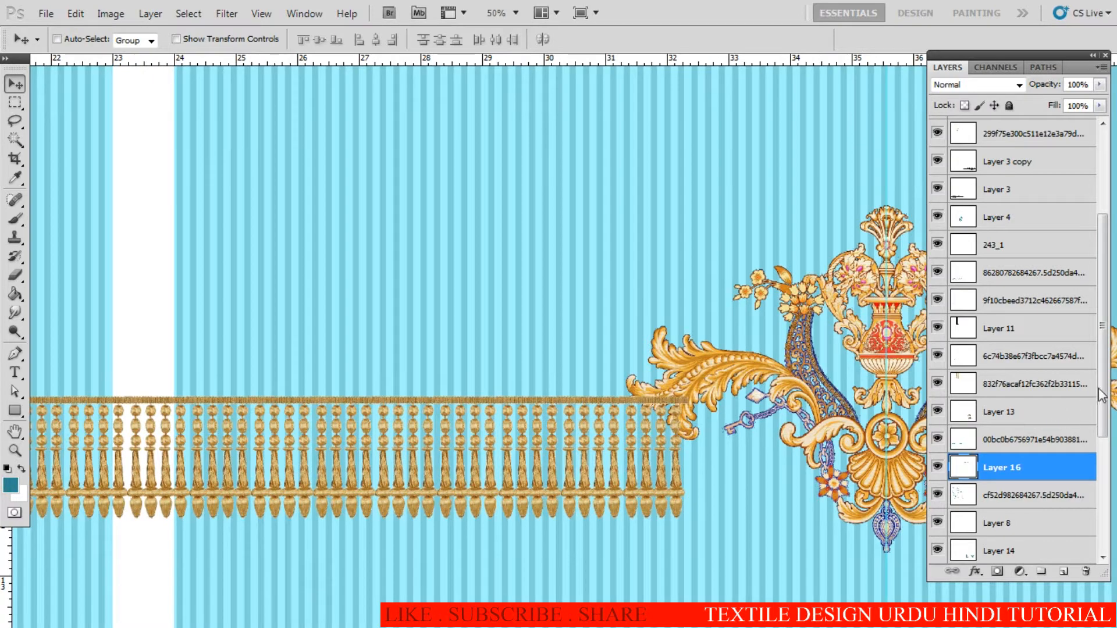
pyautogui.scroll(-3, 1102, 396)
pyautogui.moveTo(956, 367); pyautogui.dragTo(996, 480)
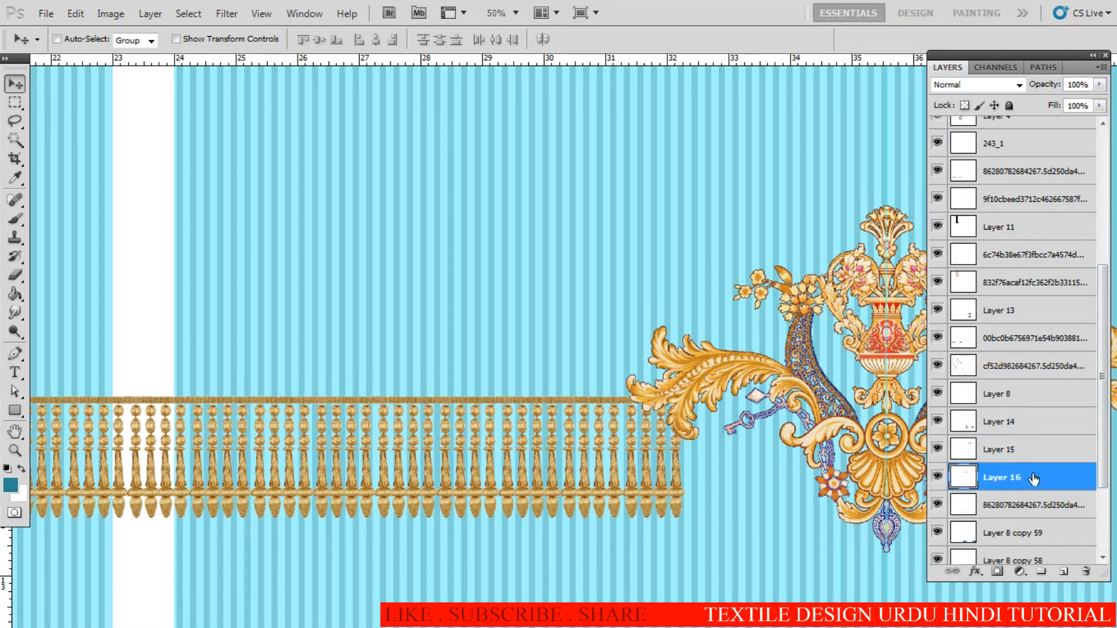
# Step: Delete the part of the fringe that extends past the back panel's left edge, then clear the selection
pyautogui.keyDown('alt'); pyautogui.click(400, 438); pyautogui.keyUp('alt')
pyautogui.keyDown('alt'); pyautogui.click(400, 438); pyautogui.keyUp('alt')
pyautogui.moveTo(310, 432); pyautogui.dragTo(406, 420)
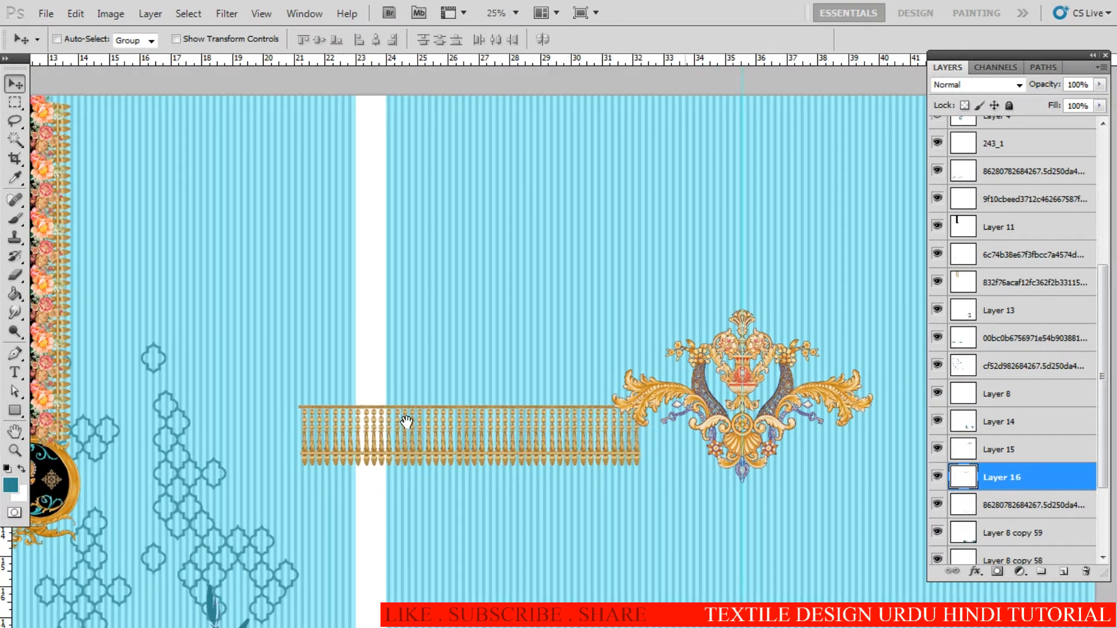
pyautogui.press('m')
pyautogui.moveTo(261, 354); pyautogui.dragTo(432, 490)
pyautogui.moveTo(427, 414); pyautogui.dragTo(262, 425)
pyautogui.keyDown('ctrl'); pyautogui.click(424, 417); pyautogui.keyUp('ctrl')
pyautogui.keyDown('ctrl'); pyautogui.click(425, 418); pyautogui.keyUp('ctrl')
pyautogui.keyDown('ctrl'); pyautogui.click(418, 424); pyautogui.keyUp('ctrl')
pyautogui.keyDown('ctrl'); pyautogui.click(299, 386); pyautogui.keyUp('ctrl')
pyautogui.keyDown('ctrl'); pyautogui.click(299, 386); pyautogui.keyUp('ctrl')
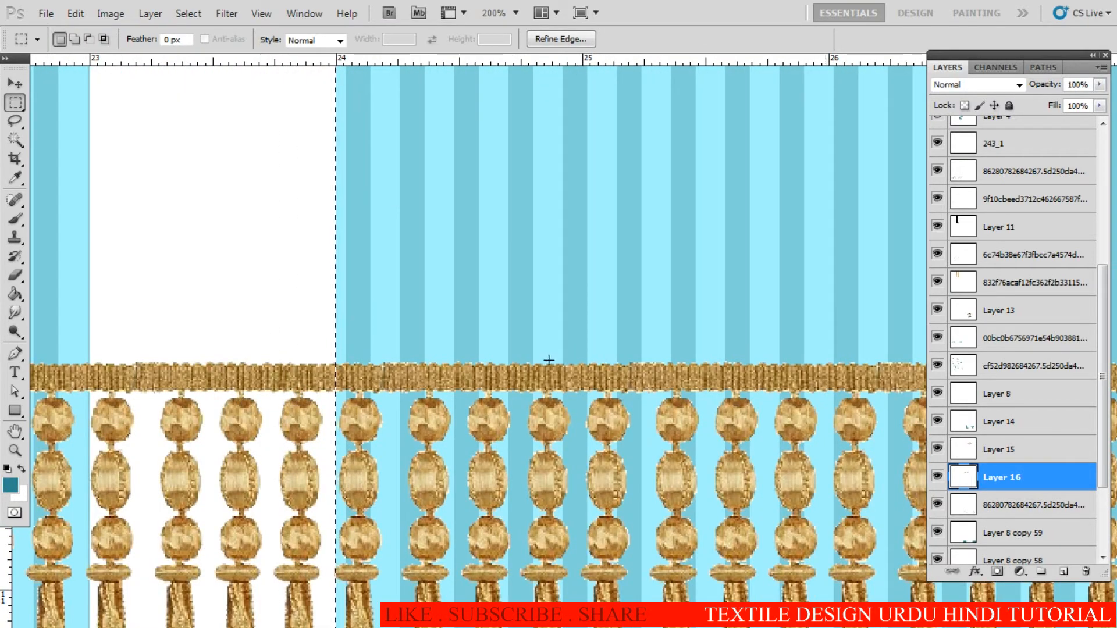
pyautogui.press('Delete')
pyautogui.hotkey('ctrl', 'd')
# Step: Fill a small teal marker rectangle above the vase ornament, its right edge on the centre guide, in the fringe layer
pyautogui.keyDown('alt'); pyautogui.click(637, 384); pyautogui.keyUp('alt')
pyautogui.keyDown('alt'); pyautogui.click(636, 383); pyautogui.keyUp('alt')
pyautogui.keyDown('alt'); pyautogui.click(635, 384); pyautogui.keyUp('alt')
pyautogui.keyDown('alt'); pyautogui.click(637, 392); pyautogui.keyUp('alt')
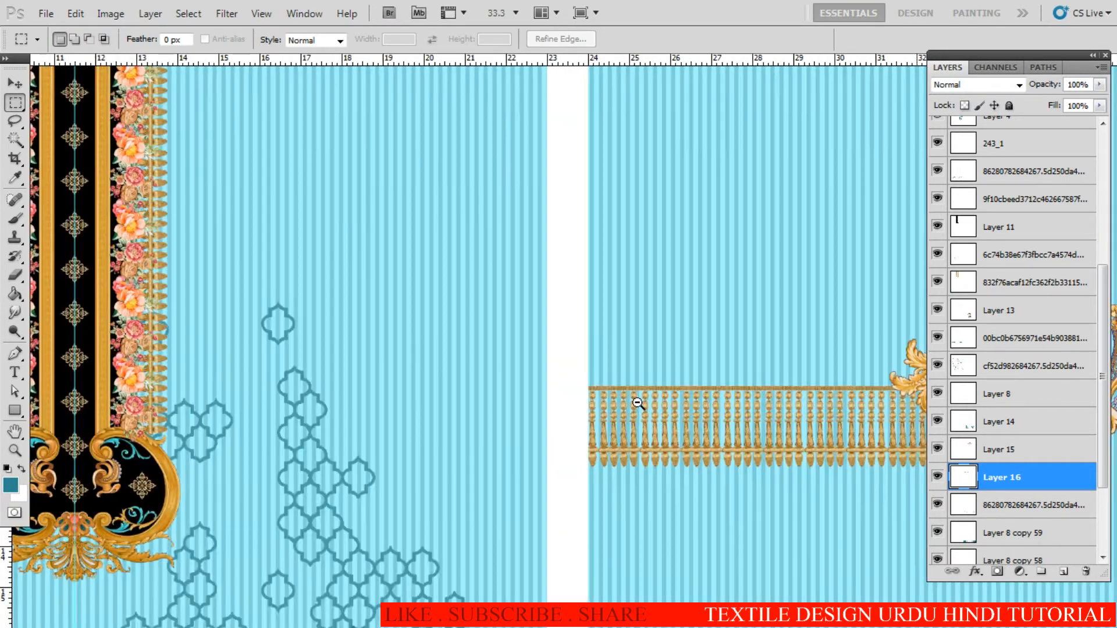
pyautogui.keyDown('alt'); pyautogui.click(639, 402); pyautogui.keyUp('alt')
pyautogui.moveTo(830, 394); pyautogui.dragTo(523, 411)
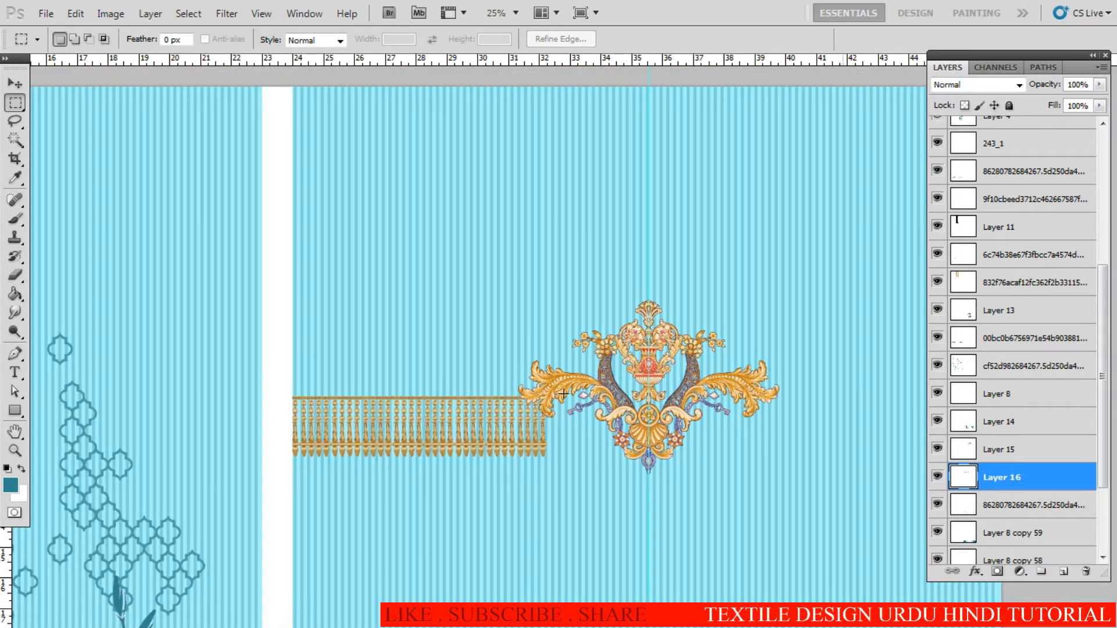
pyautogui.scroll(2, 541, 327)
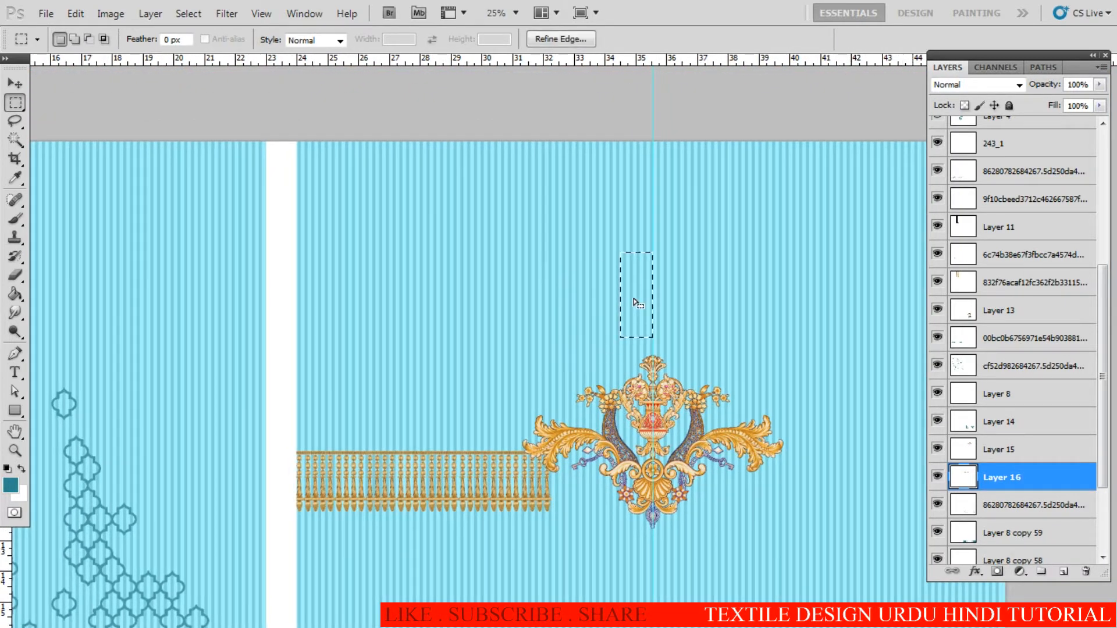
pyautogui.hotkey('alt', 'BackSpace')
pyautogui.hotkey('ctrl', 'd')
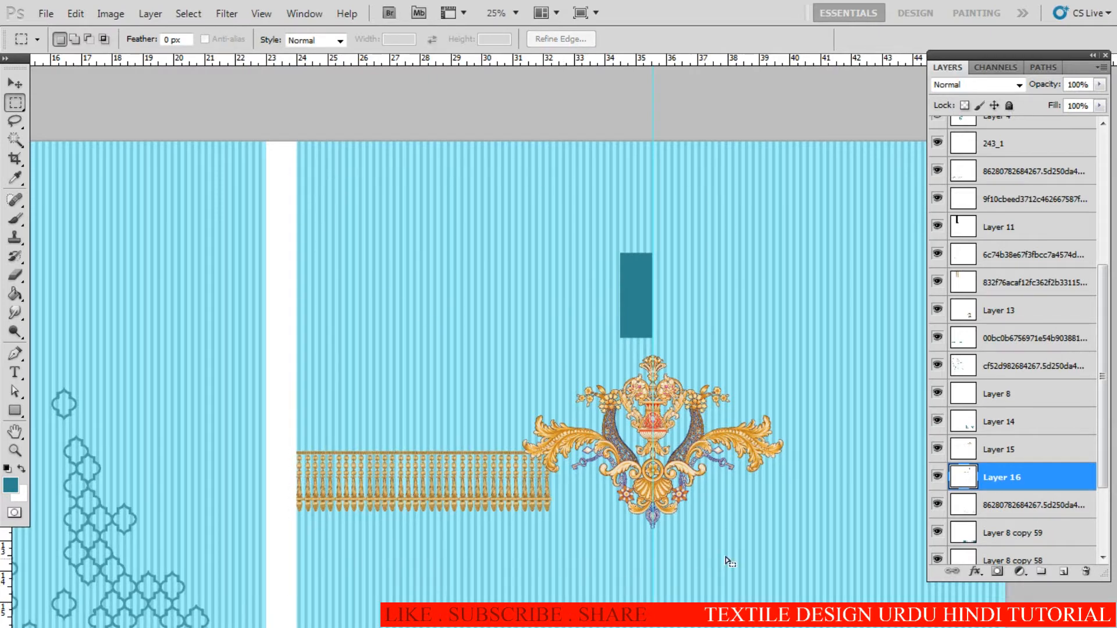
# Step: Select the fringe together with its teal marker, duplicate them and flip the copy horizontally
pyautogui.moveTo(289, 199); pyautogui.dragTo(735, 589)
pyautogui.press('w')
pyautogui.keyDown('alt'); pyautogui.click(609, 530); pyautogui.keyUp('alt')
pyautogui.press('v')
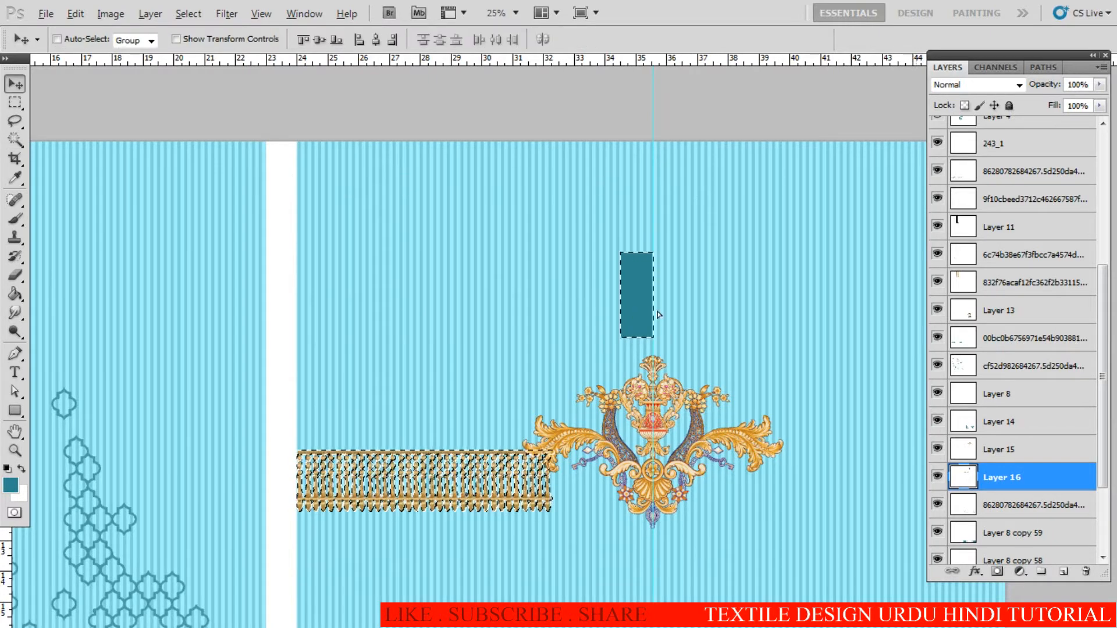
pyautogui.moveTo(659, 315); pyautogui.dragTo(719, 315)
pyautogui.hotkey('ctrl', 't')
pyautogui.rightClick(643, 265)
pyautogui.click(734, 497)
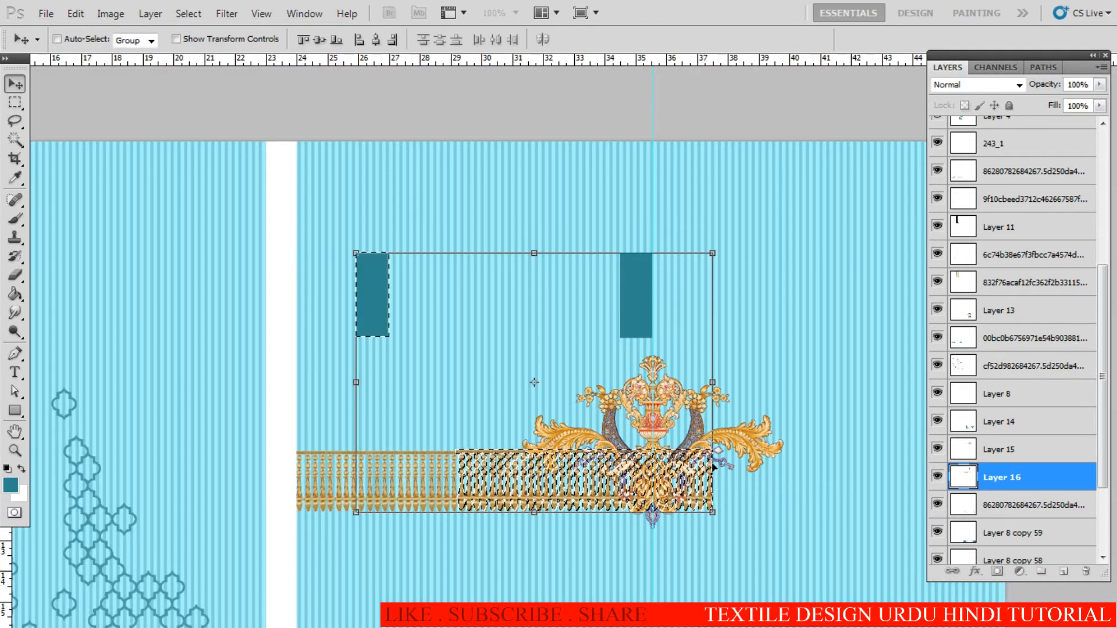
pyautogui.press('Return')
# Step: Place the mirrored fringe right of the ornament with its teal marker butted against the original marker, and deselect it
pyautogui.moveTo(417, 316); pyautogui.dragTo(667, 320)
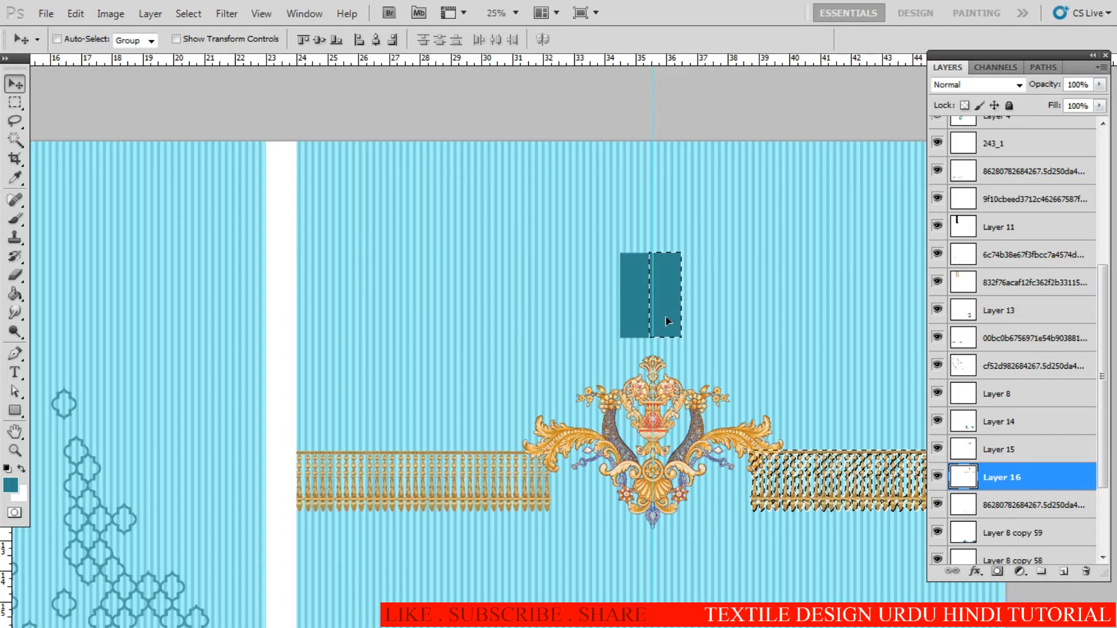
pyautogui.scroll(3, 666, 319)
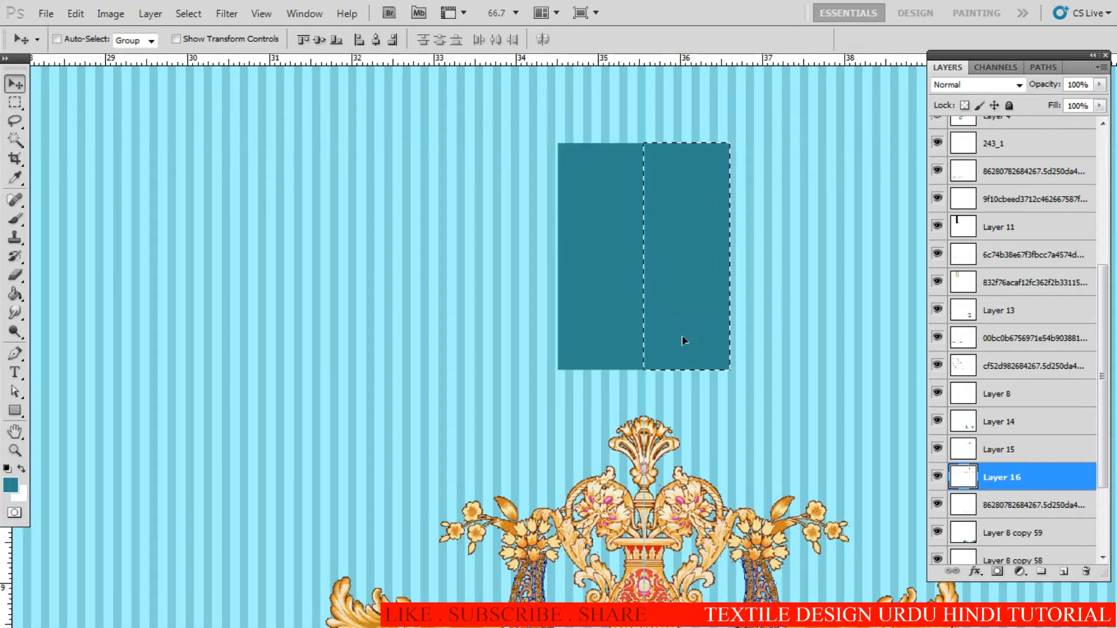
pyautogui.press('d')
pyautogui.scroll(-3, 669, 352)
pyautogui.hotkey('ctrl', 'd')
# Step: Delete both teal marker rectangles above the vase ornament and clear the selection
pyautogui.press('m')
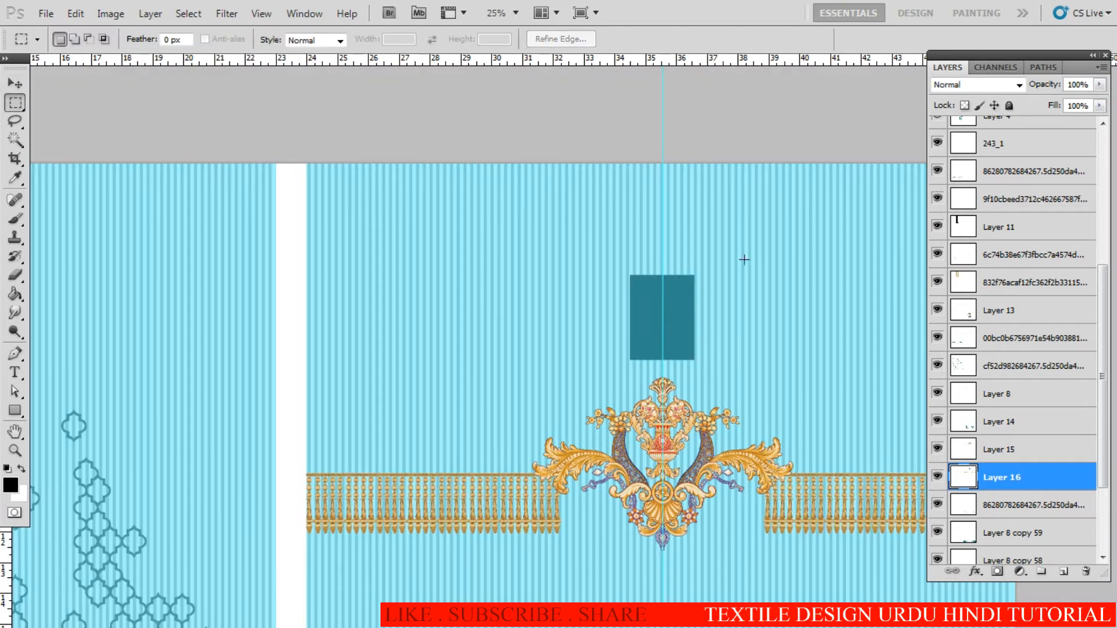
pyautogui.moveTo(744, 264); pyautogui.dragTo(588, 388)
pyautogui.press('Delete')
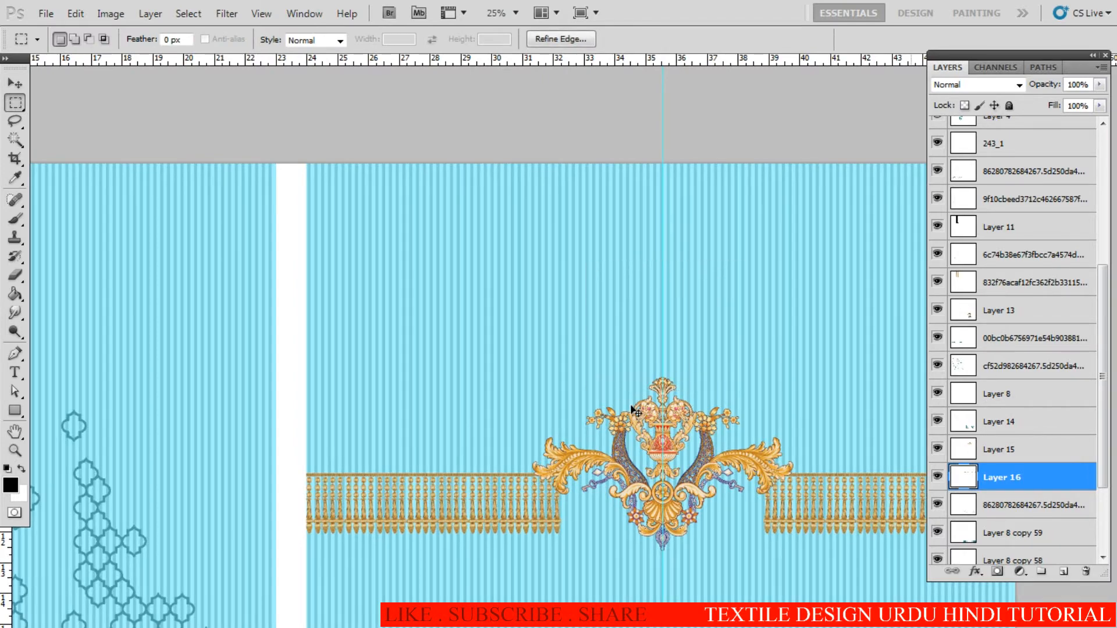
pyautogui.hotkey('ctrl', 'd')
pyautogui.moveTo(664, 364); pyautogui.dragTo(619, 282)
pyautogui.scroll(-3, 614, 284)
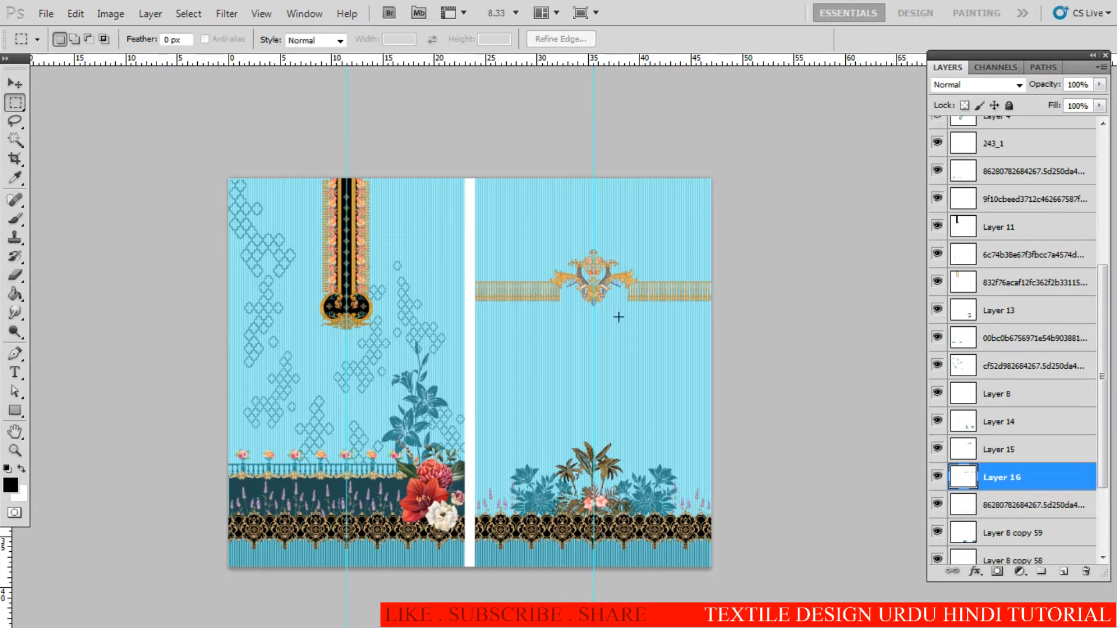
# Step: Add a new empty layer directly above Layer 2
pyautogui.keyDown('ctrl'); pyautogui.click(596, 268); pyautogui.keyUp('ctrl')
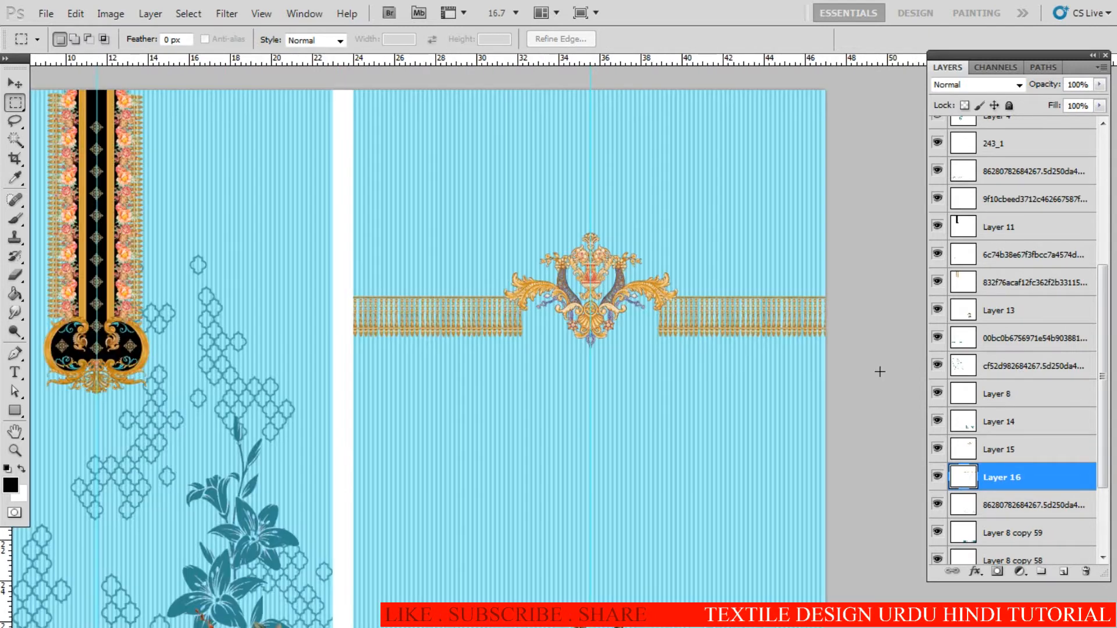
pyautogui.moveTo(1102, 420); pyautogui.dragTo(1104, 481)
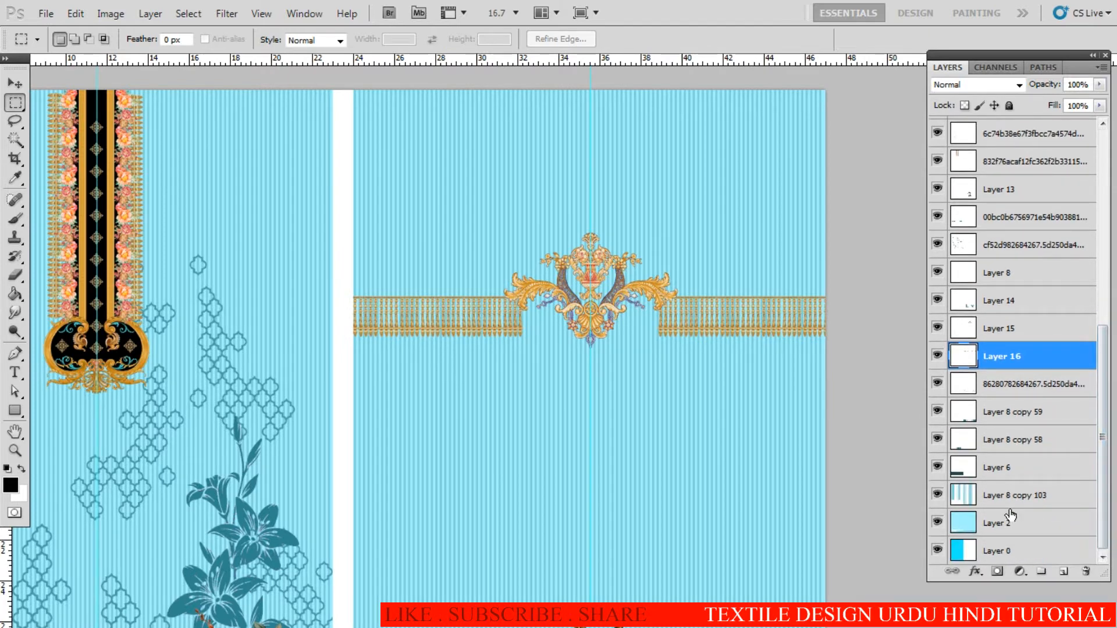
pyautogui.click(1000, 527)
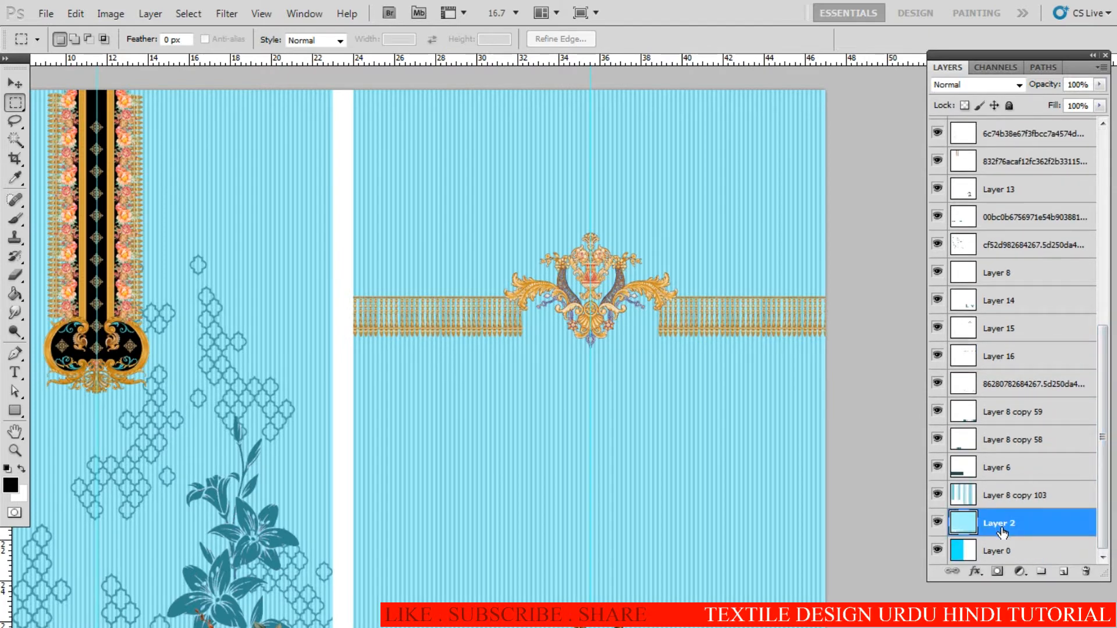
pyautogui.click(1062, 570)
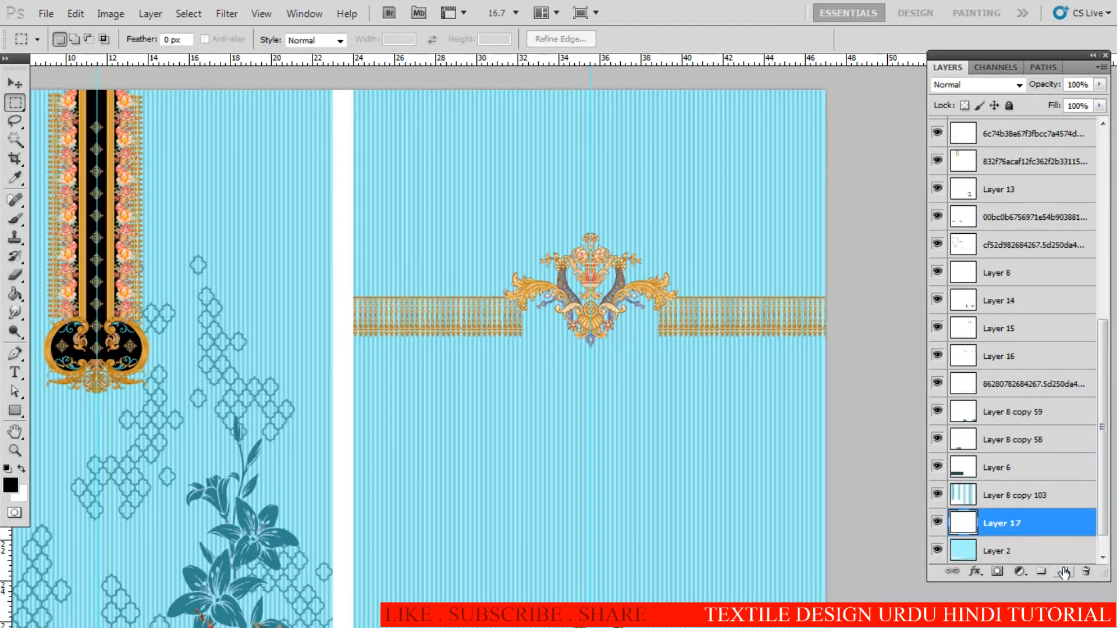
pyautogui.click(467, 326)
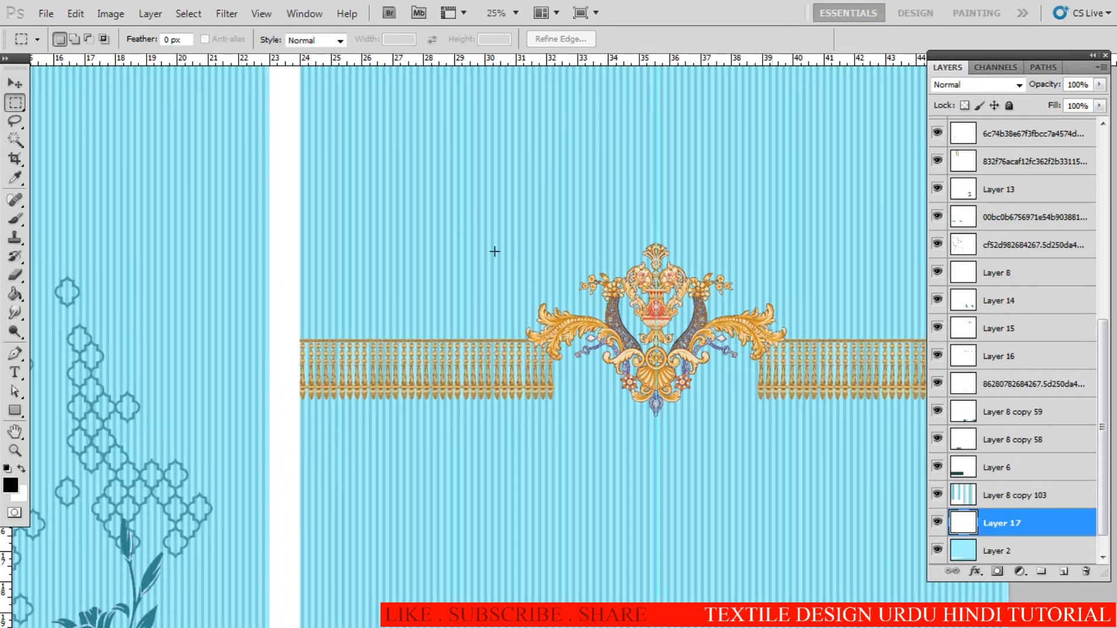
# Step: Merge the central ornament layer (Layer 15) with the railing layer (Layer 16)
pyautogui.press('v')
pyautogui.rightClick(570, 328)
pyautogui.click(584, 332)
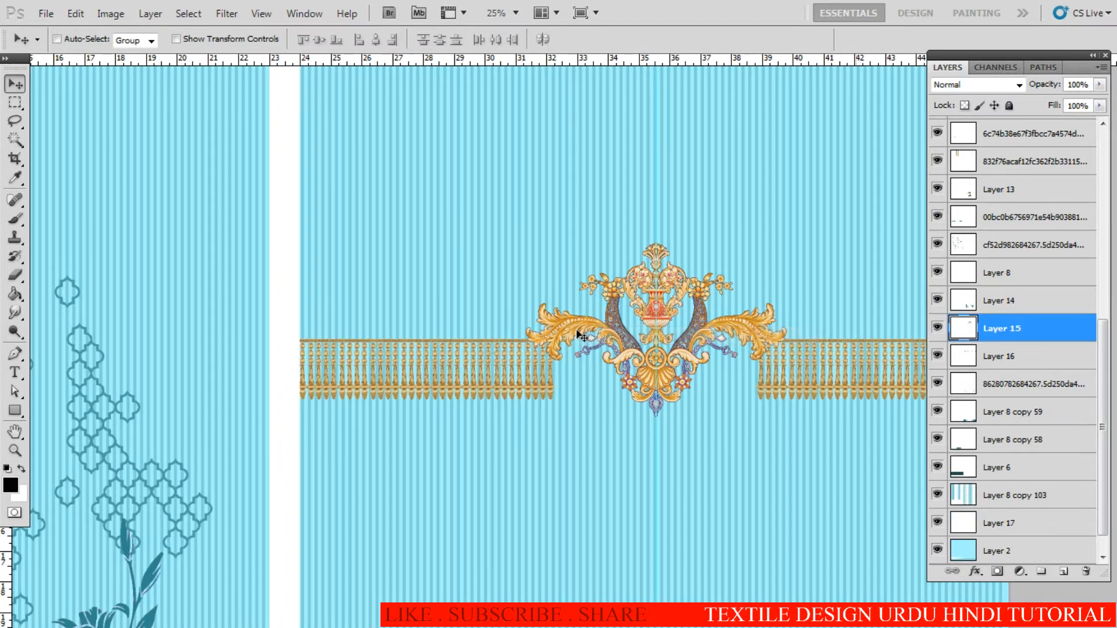
pyautogui.moveTo(578, 334)
pyautogui.mouseDown()
pyautogui.moveTo(534, 295)
pyautogui.moveTo(576, 334)
pyautogui.mouseUp()
pyautogui.click(591, 344)
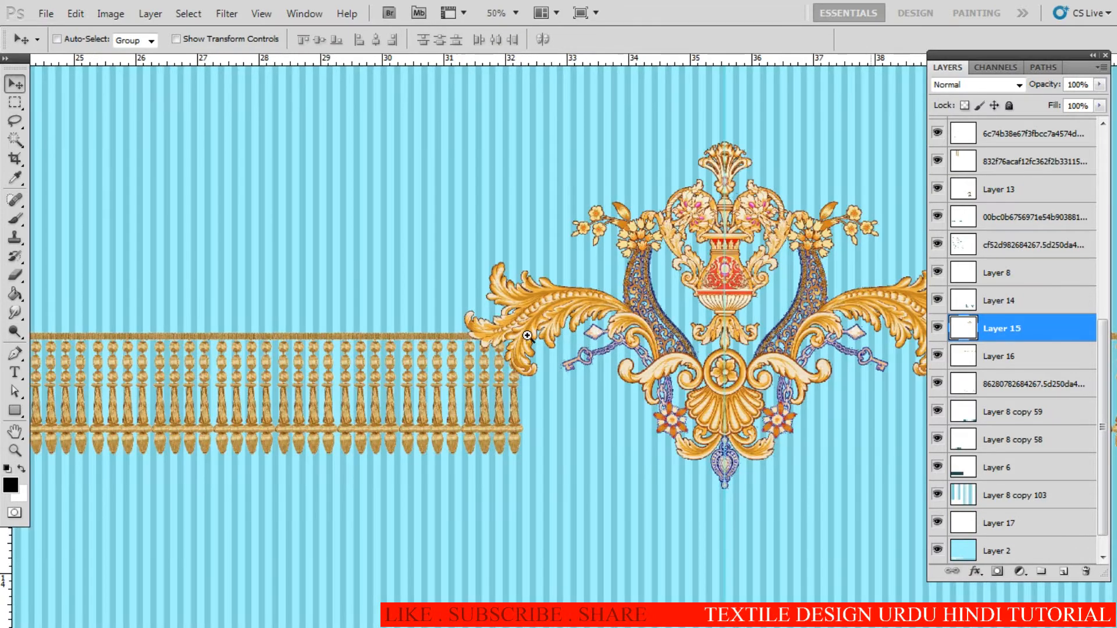
pyautogui.rightClick(445, 341)
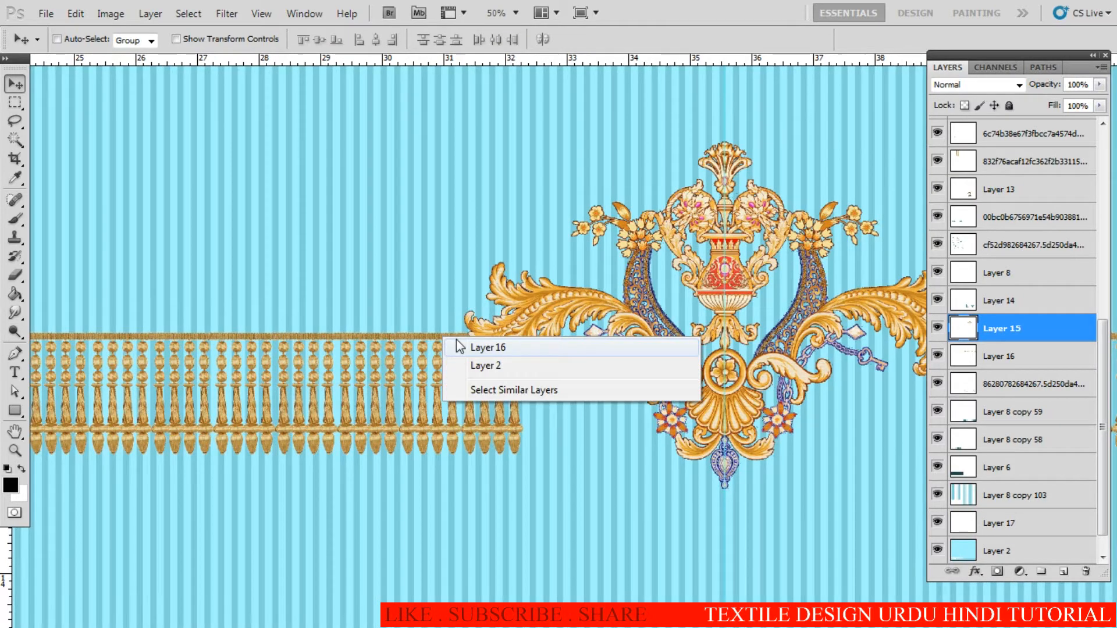
pyautogui.click(511, 351)
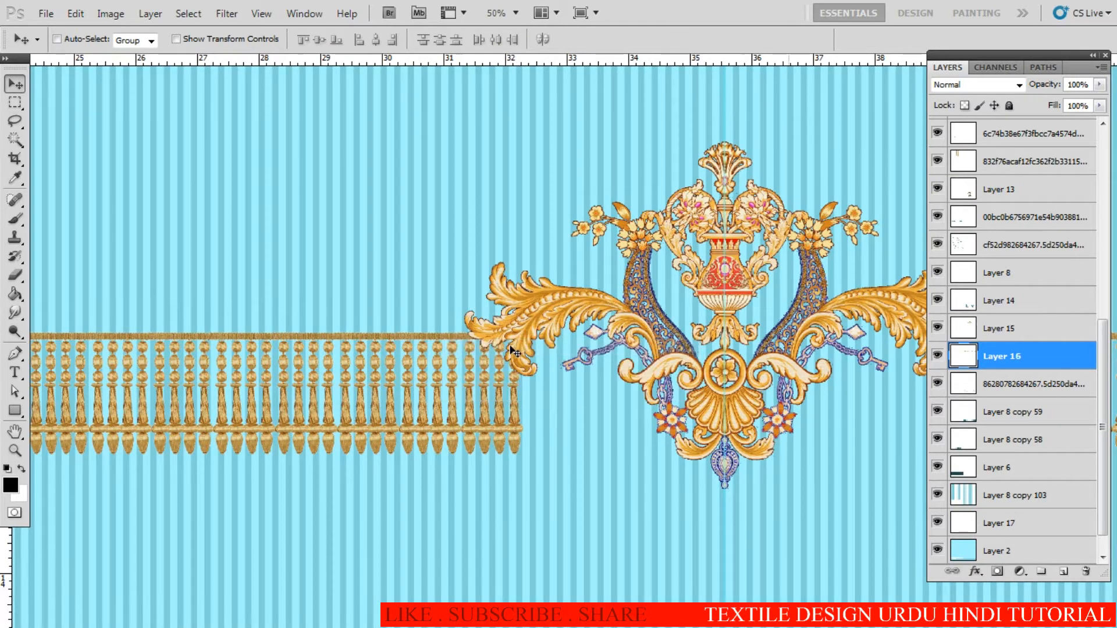
pyautogui.rightClick(550, 332)
pyautogui.click(561, 332)
pyautogui.moveTo(531, 331); pyautogui.dragTo(477, 324)
pyautogui.hotkey('ctrl', 'z')
pyautogui.hotkey('ctrl', 'e')
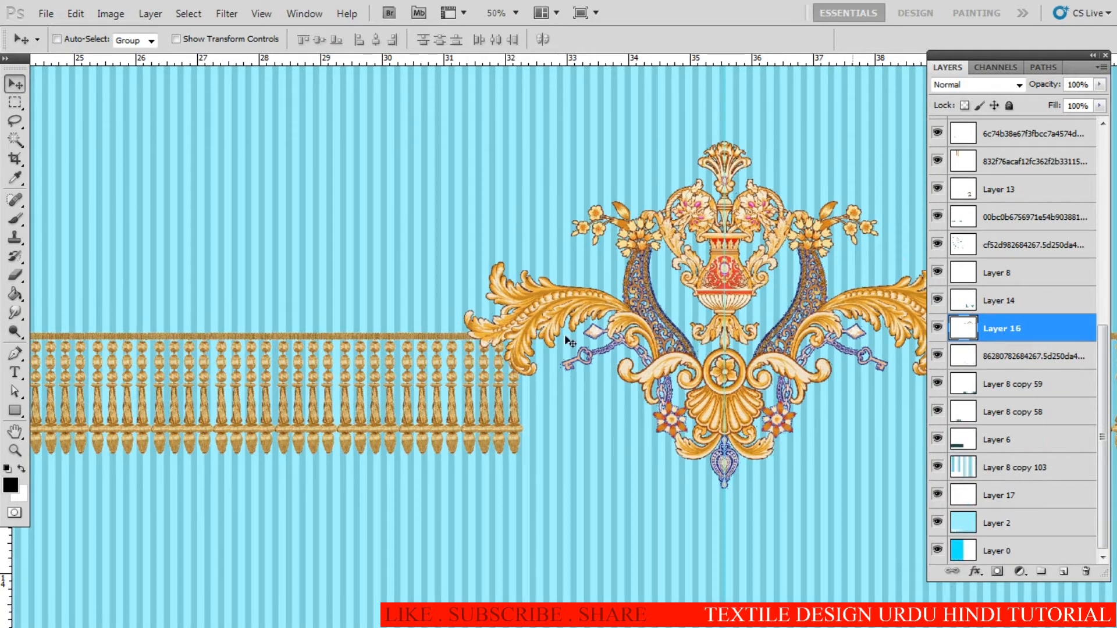
# Step: Select a narrow vertical strip against the inner edge of the panel with the railing and fill it with black on Layer 16
pyautogui.scroll(-2, 494, 323)
pyautogui.scroll(-1, 527, 296)
pyautogui.press('m')
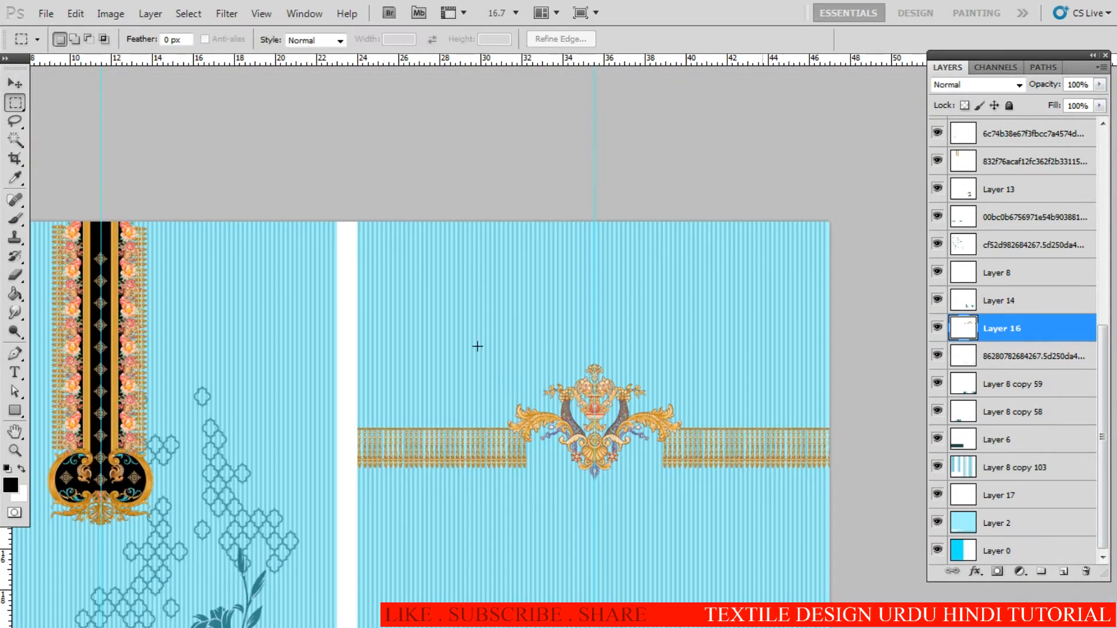
pyautogui.moveTo(371, 445); pyautogui.dragTo(353, 490)
pyautogui.scroll(6, 358, 440)
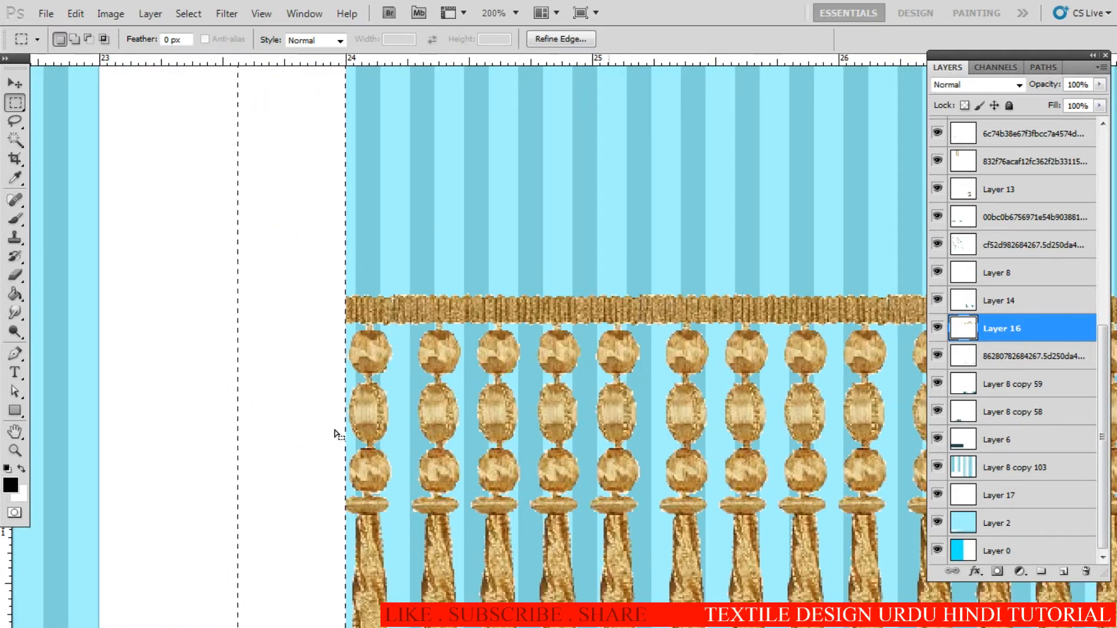
pyautogui.press('Right')
pyautogui.press('Right')
pyautogui.press('Right')
pyautogui.press('Right')
pyautogui.press('Right')
pyautogui.hotkey('alt', 'BackSpace')
# Step: Set the foreground colour to dark blue 190084, refill the vertical strip with it and deselect
pyautogui.scroll(-5, 677, 397)
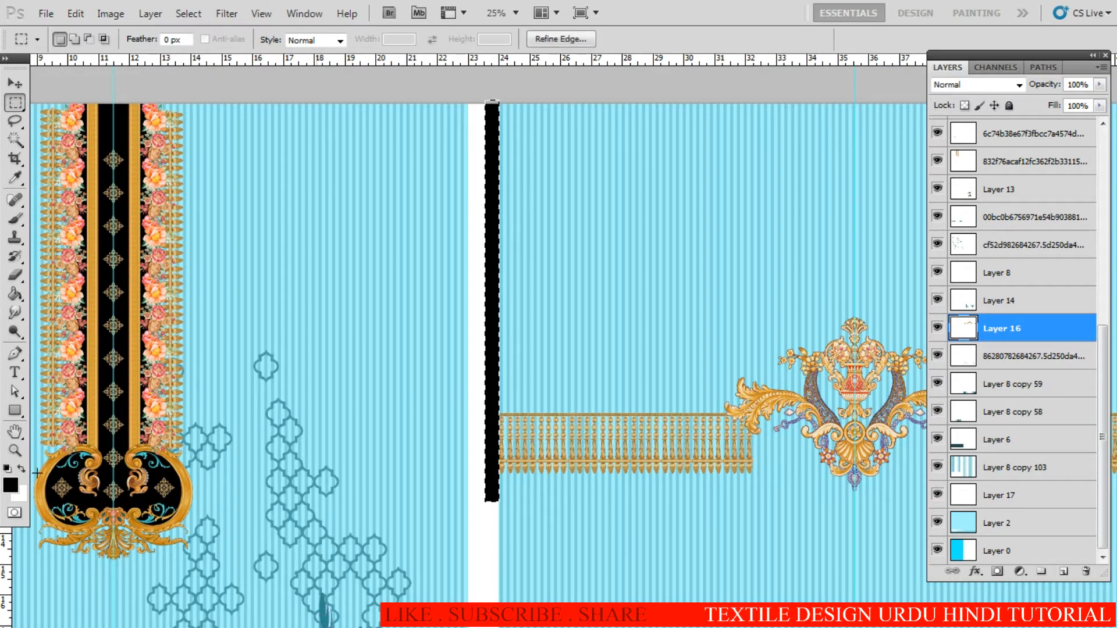
pyautogui.click(10, 485)
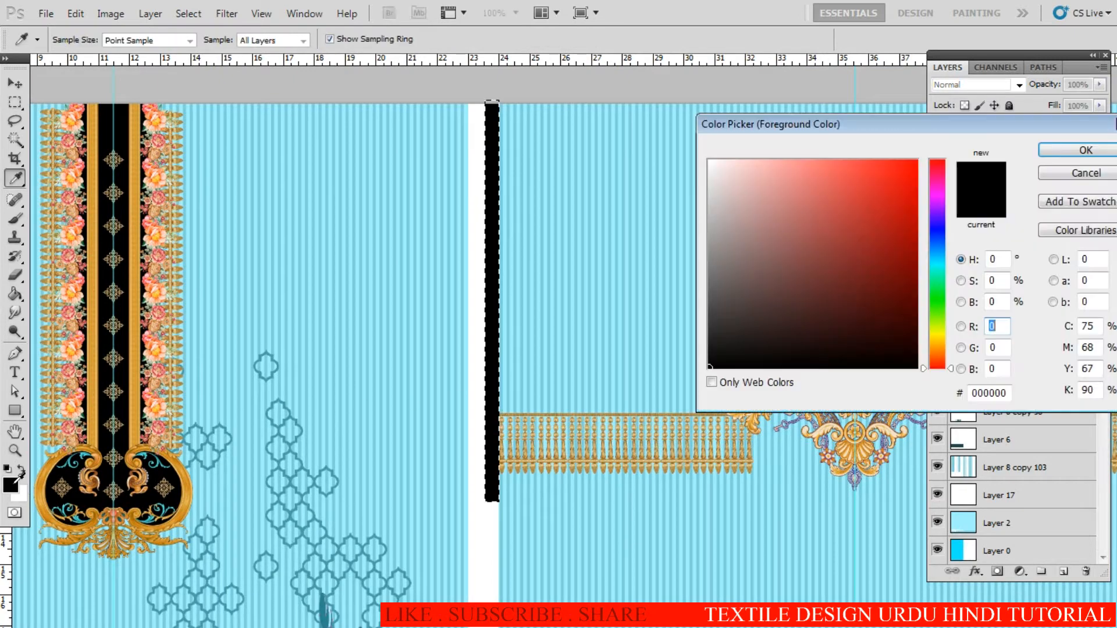
pyautogui.click(935, 223)
pyautogui.moveTo(903, 213); pyautogui.dragTo(918, 261)
pyautogui.press('Return')
pyautogui.press('m')
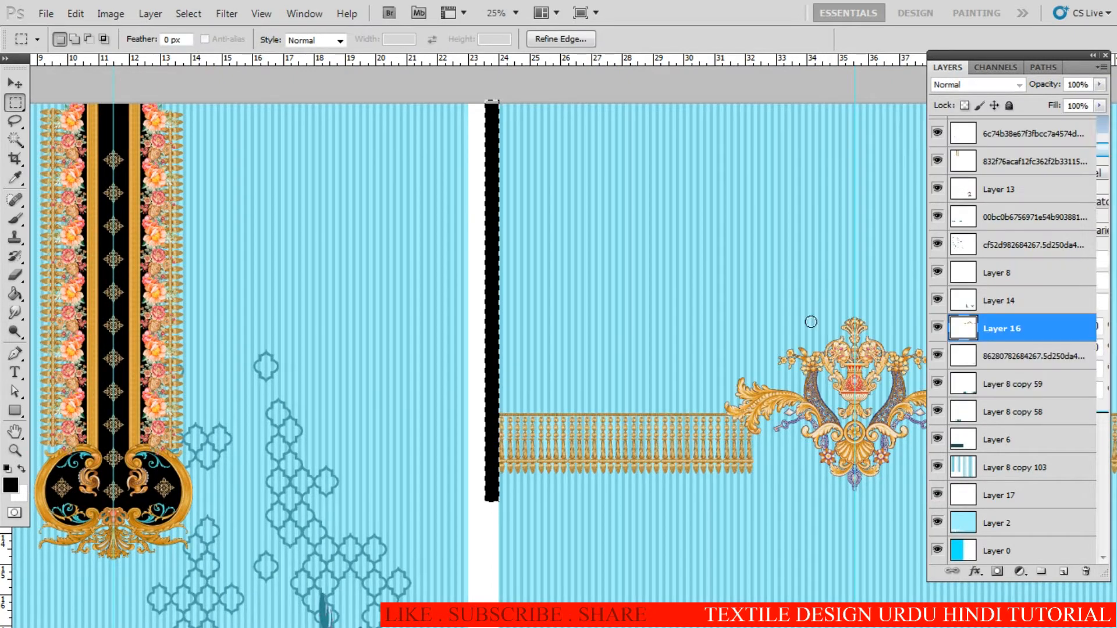
pyautogui.hotkey('alt', 'BackSpace')
pyautogui.hotkey('ctrl', 'd')
# Step: Select the empty area above the railing and ornament on Layer 16 with a contiguous Magic Wand at tolerance 30
pyautogui.moveTo(636, 342); pyautogui.dragTo(495, 362)
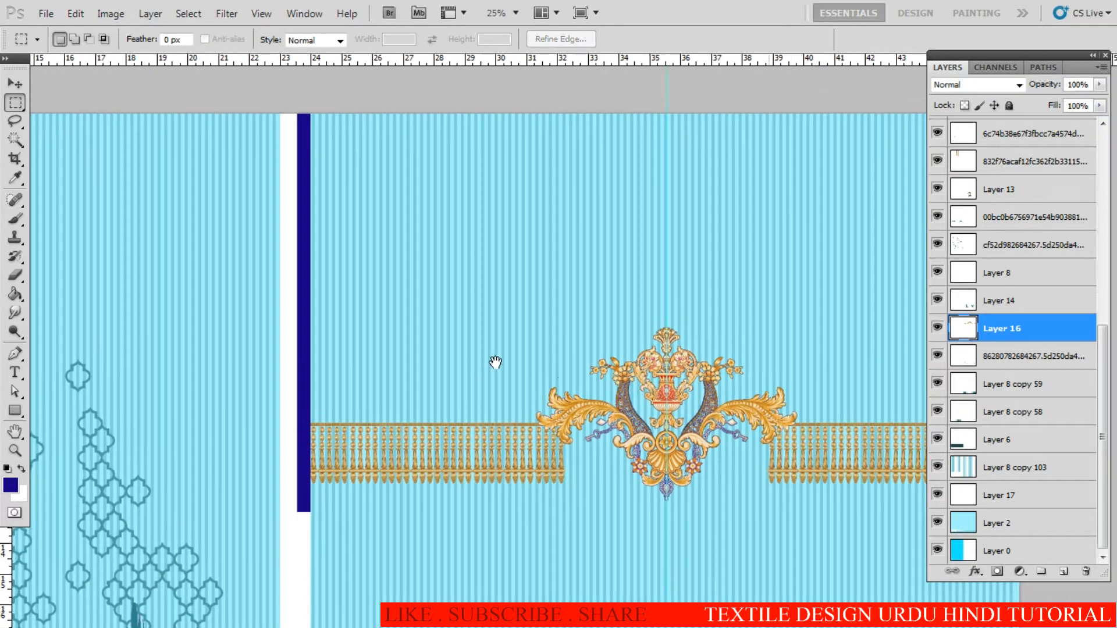
pyautogui.press('w')
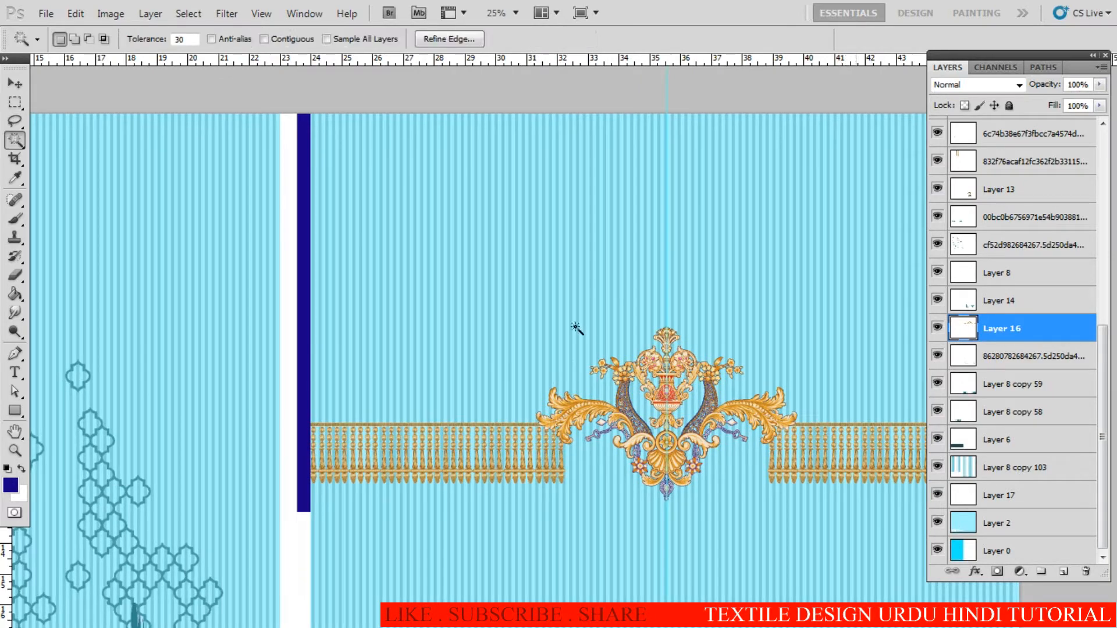
pyautogui.click(563, 296)
pyautogui.moveTo(594, 325); pyautogui.dragTo(482, 320)
pyautogui.hotkey('ctrl', 'shift', 'i')
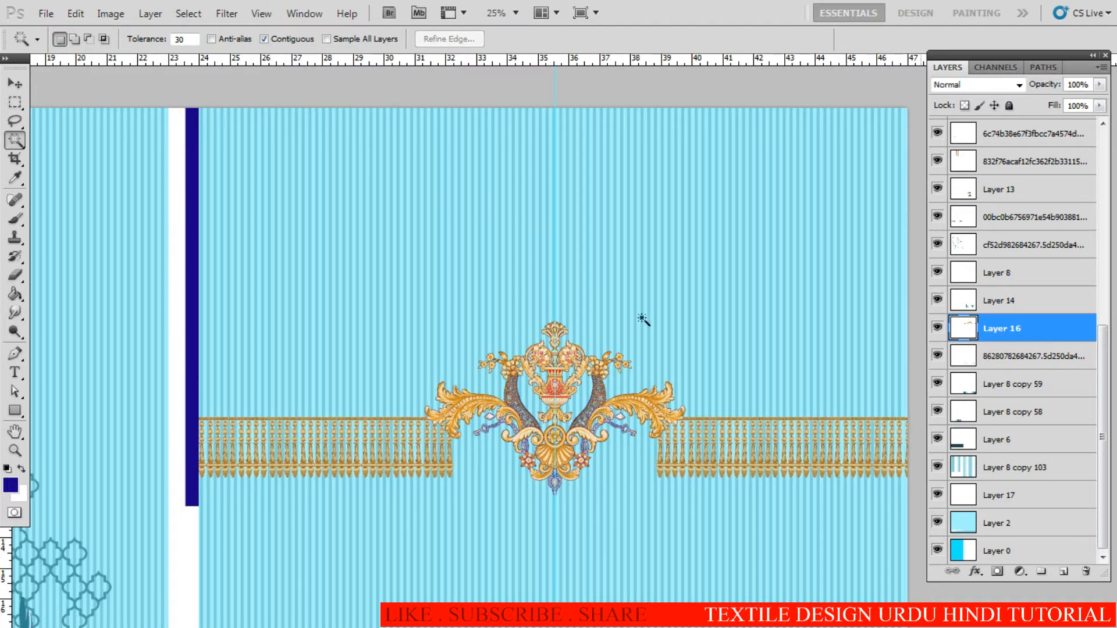
pyautogui.click(688, 304)
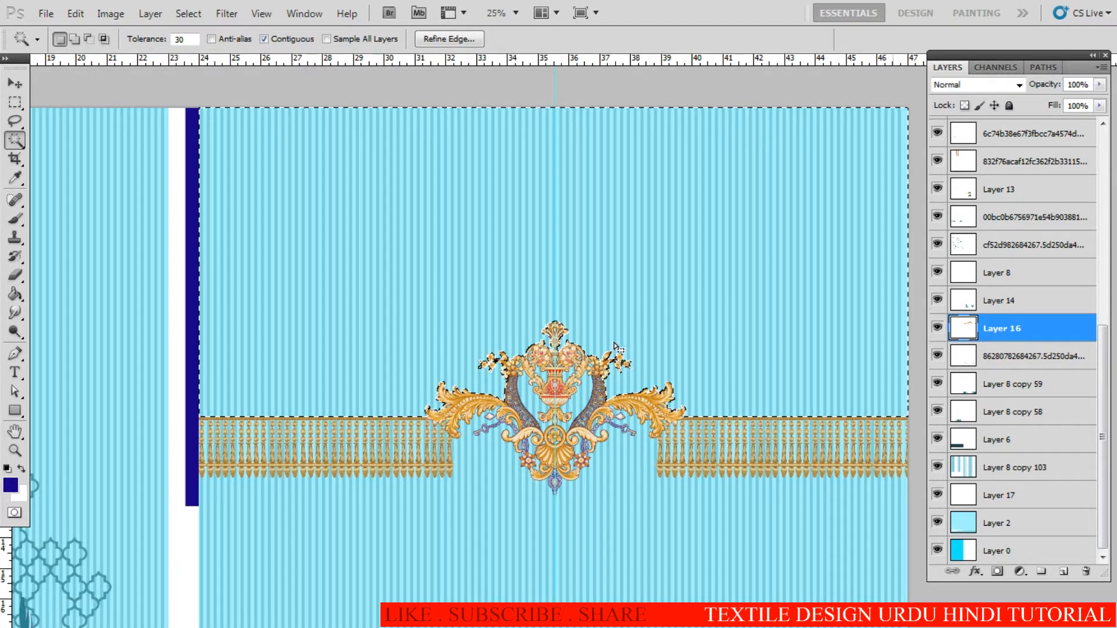
# Step: Examine the selection outline around the top of the central ornament
pyautogui.keyDown('ctrl'); pyautogui.click(548, 345); pyautogui.keyUp('ctrl')
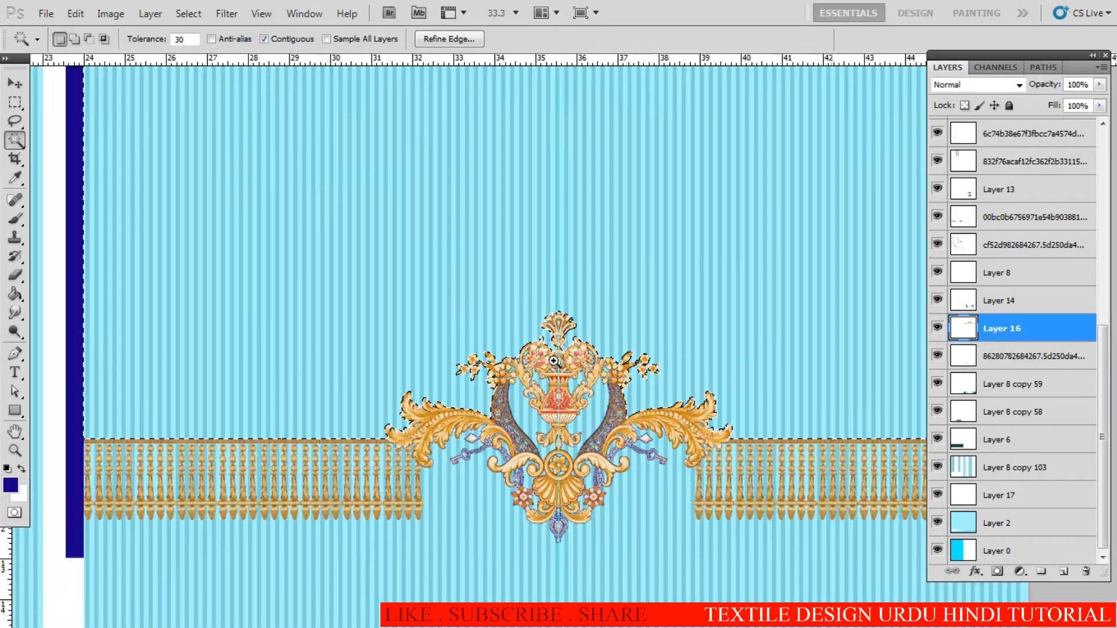
pyautogui.keyDown('ctrl'); pyautogui.click(548, 353); pyautogui.keyUp('ctrl')
pyautogui.moveTo(651, 306); pyautogui.dragTo(686, 349)
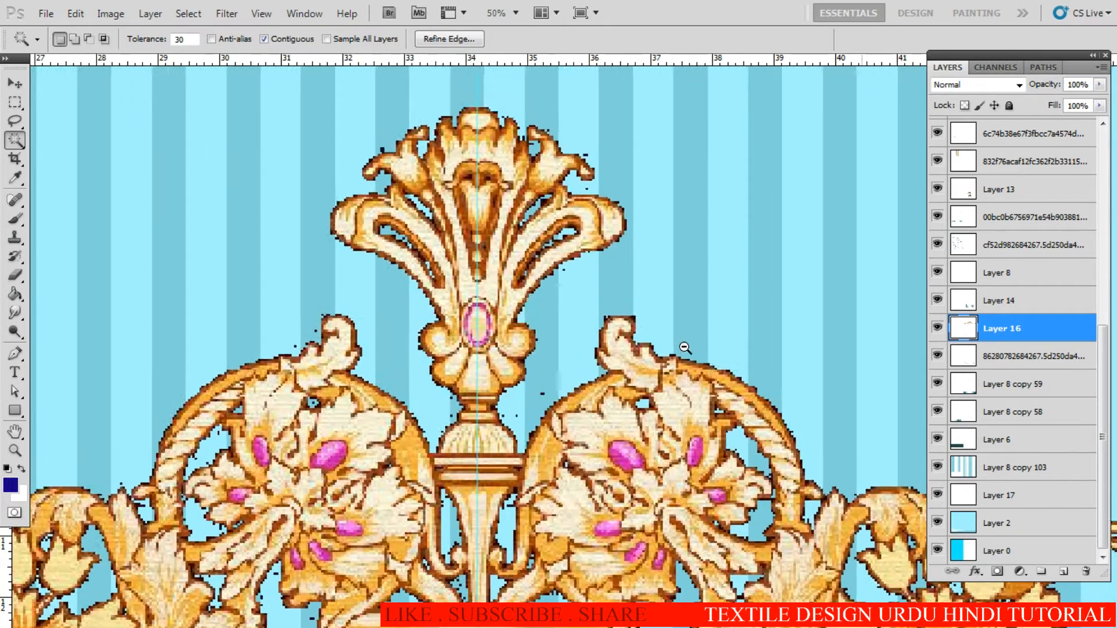
pyautogui.keyDown('ctrl'); pyautogui.click(646, 350); pyautogui.keyUp('ctrl')
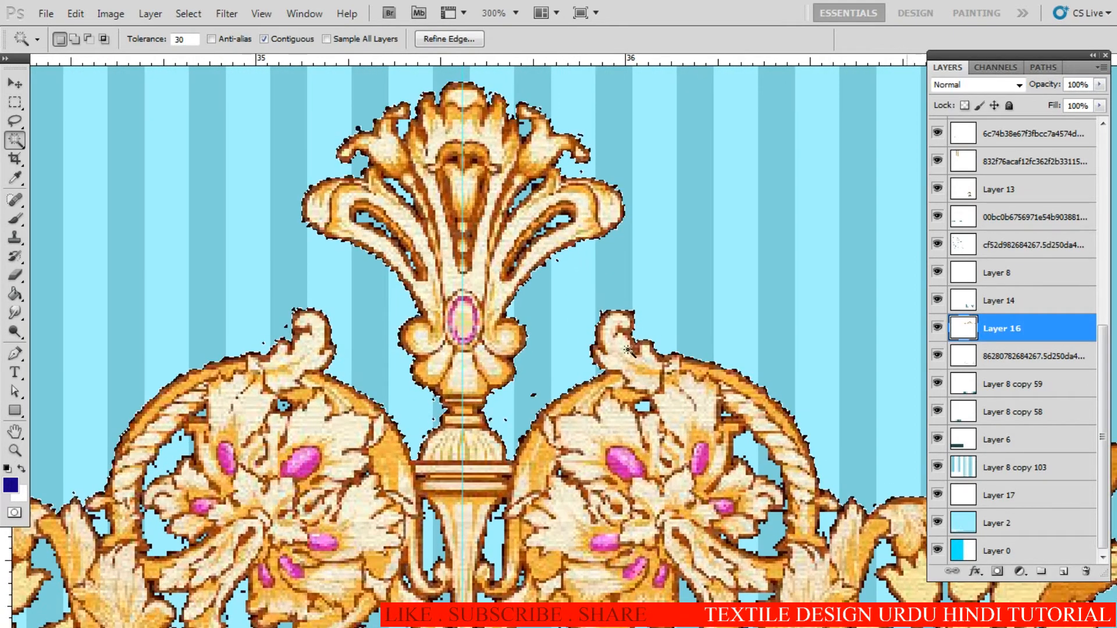
pyautogui.keyDown('ctrl'); pyautogui.keyDown('alt'); pyautogui.click(597, 419); pyautogui.keyUp('alt'); pyautogui.keyUp('ctrl')
pyautogui.keyDown('ctrl'); pyautogui.keyDown('alt'); pyautogui.click(597, 422); pyautogui.keyUp('alt'); pyautogui.keyUp('ctrl')
pyautogui.keyDown('ctrl'); pyautogui.keyDown('alt'); pyautogui.click(597, 423); pyautogui.keyUp('alt'); pyautogui.keyUp('ctrl')
pyautogui.keyDown('ctrl'); pyautogui.keyDown('alt'); pyautogui.click(597, 422); pyautogui.keyUp('alt'); pyautogui.keyUp('ctrl')
pyautogui.keyDown('ctrl'); pyautogui.keyDown('alt'); pyautogui.click(597, 423); pyautogui.keyUp('alt'); pyautogui.keyUp('ctrl')
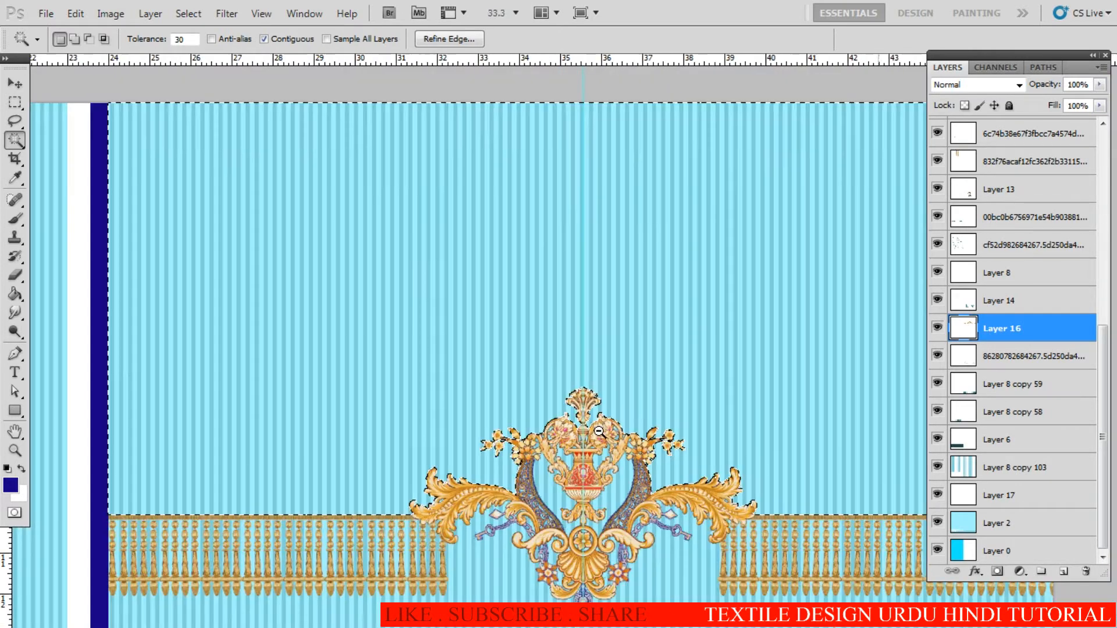
pyautogui.keyDown('ctrl'); pyautogui.keyDown('alt'); pyautogui.click(597, 423); pyautogui.keyUp('alt'); pyautogui.keyUp('ctrl')
pyautogui.moveTo(610, 433); pyautogui.dragTo(554, 381)
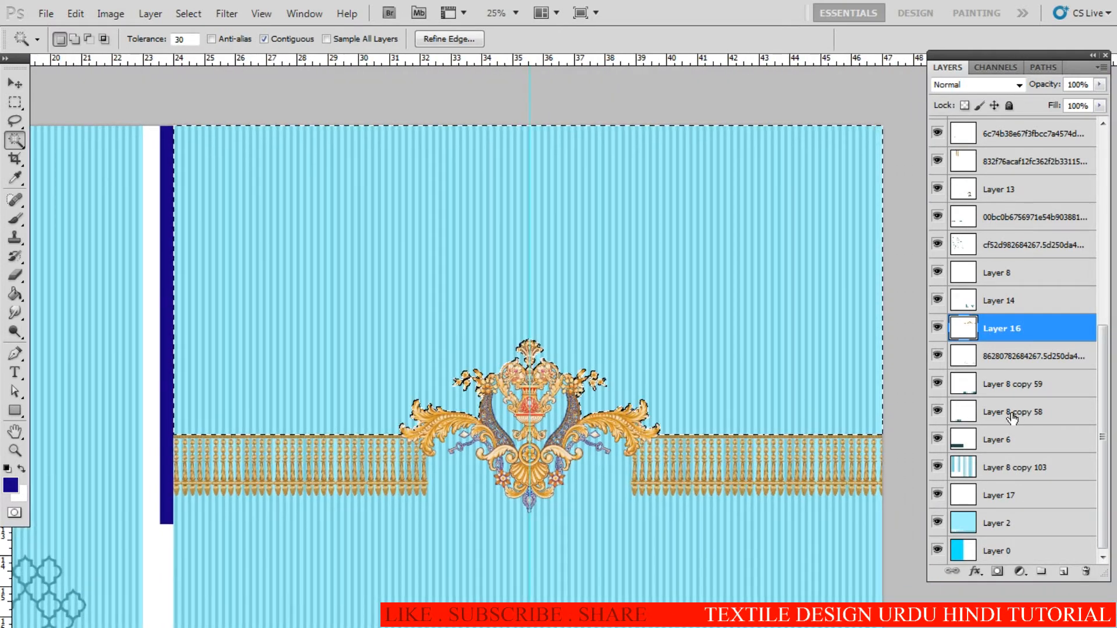
# Step: Set the foreground colour to black, fill the selected area above the railing on Layer 17 and deselect
pyautogui.click(999, 499)
pyautogui.click(13, 486)
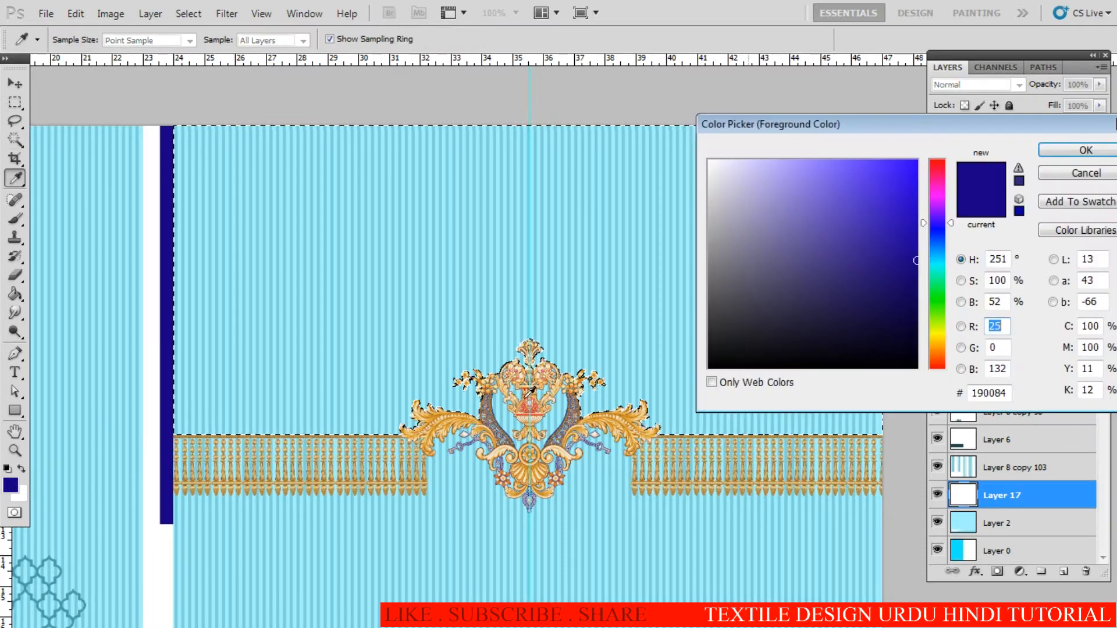
pyautogui.moveTo(785, 327); pyautogui.dragTo(815, 372)
pyautogui.press('Return')
pyautogui.hotkey('alt', 'BackSpace')
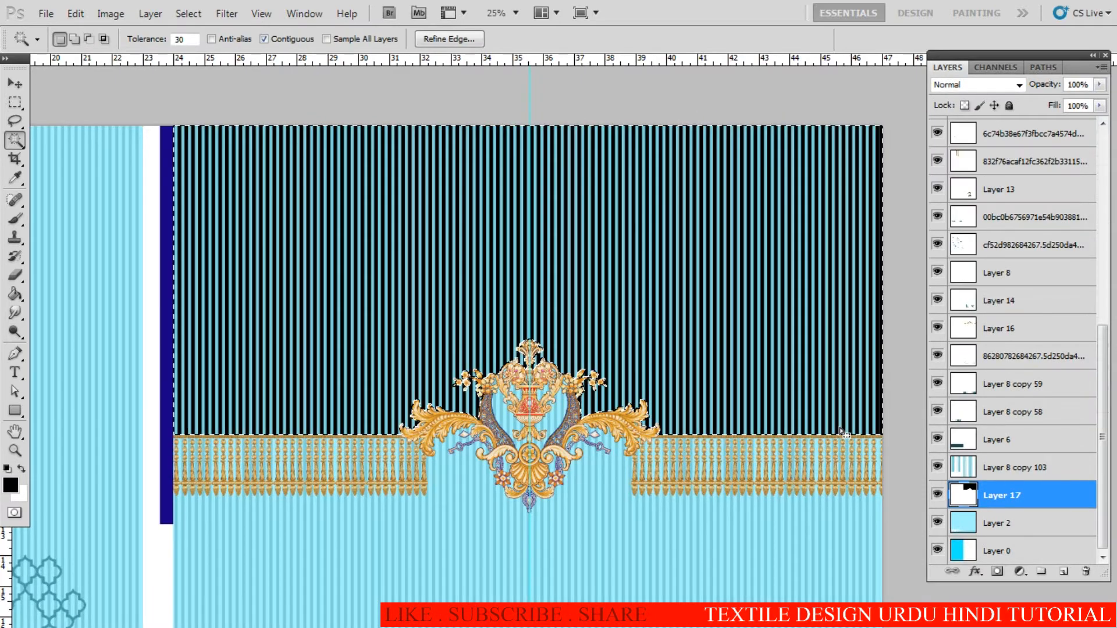
pyautogui.hotkey('ctrl', 'd')
pyautogui.scroll(1, 566, 429)
pyautogui.scroll(2, 566, 428)
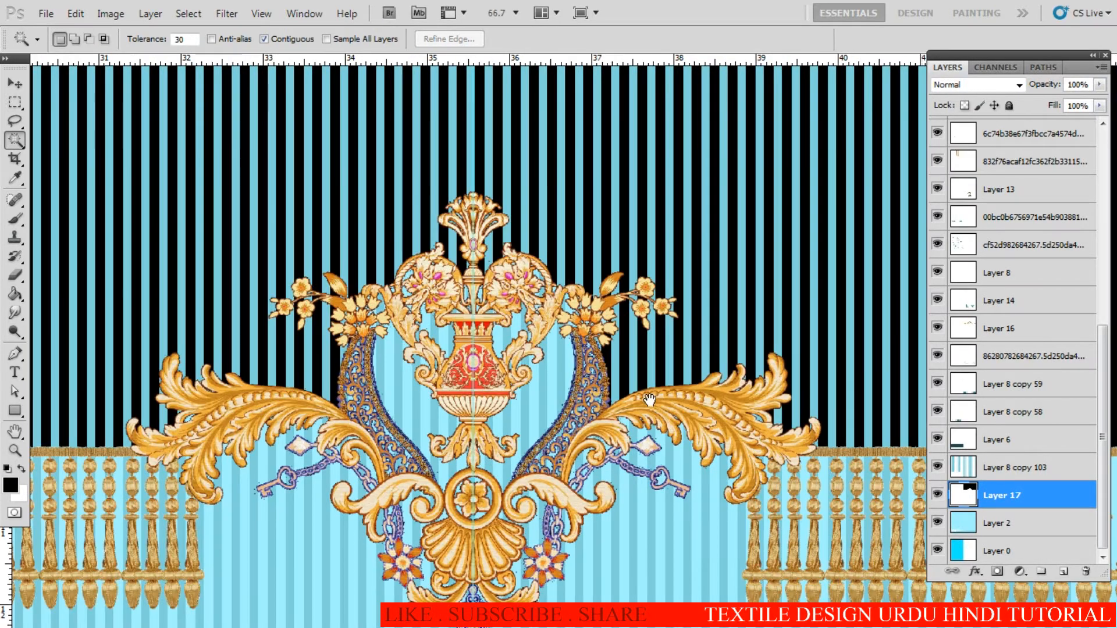
pyautogui.press('b')
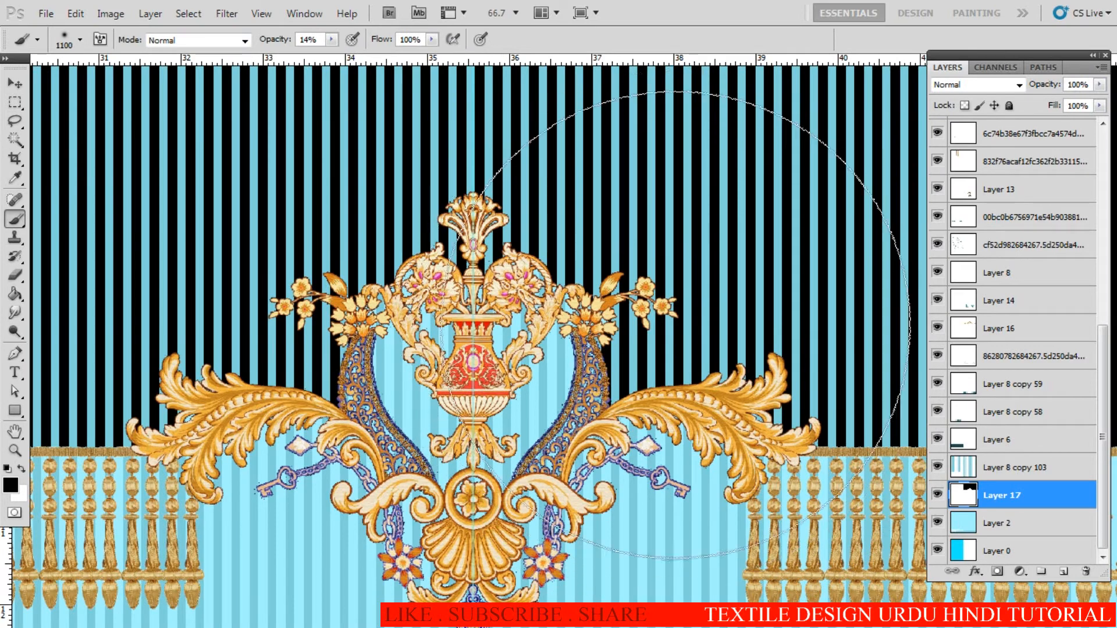
pyautogui.press('[')
pyautogui.press('[')
pyautogui.press('[')
pyautogui.press('[')
pyautogui.press('[')
pyautogui.press('[')
pyautogui.press('[')
pyautogui.press('[')
pyautogui.press('[')
pyautogui.press('[')
pyautogui.press('[')
pyautogui.press('[')
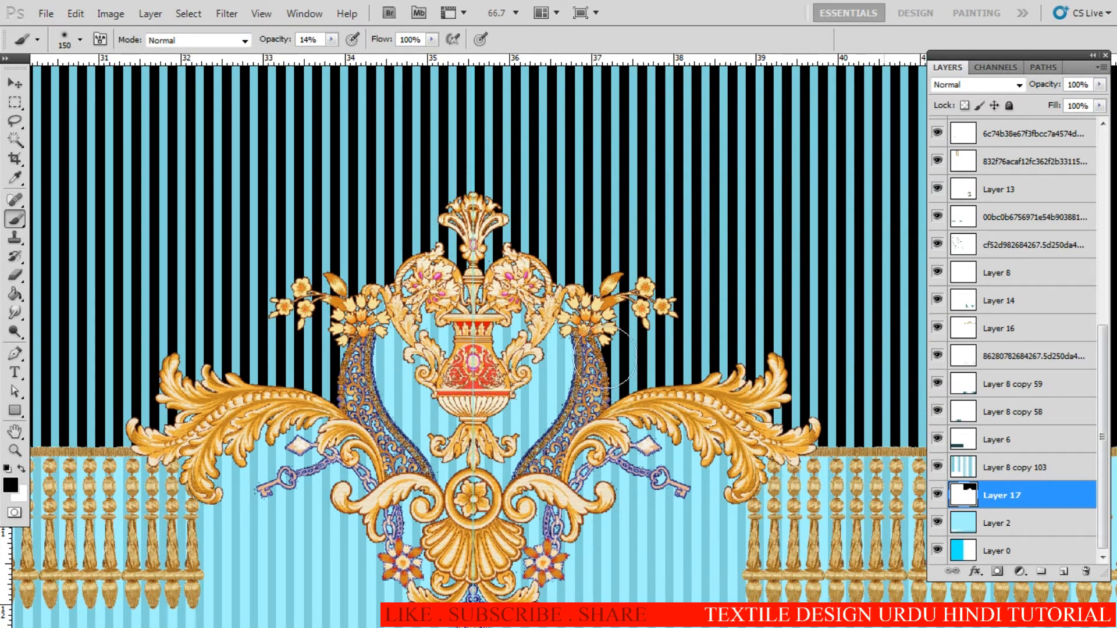
pyautogui.moveTo(550, 414); pyautogui.dragTo(534, 438)
pyautogui.hotkey('ctrl', 'z')
# Step: Paint the gaps around the vase inside the ornament black on Layer 17 with the Pencil tool at size 90
pyautogui.rightClick(13, 228)
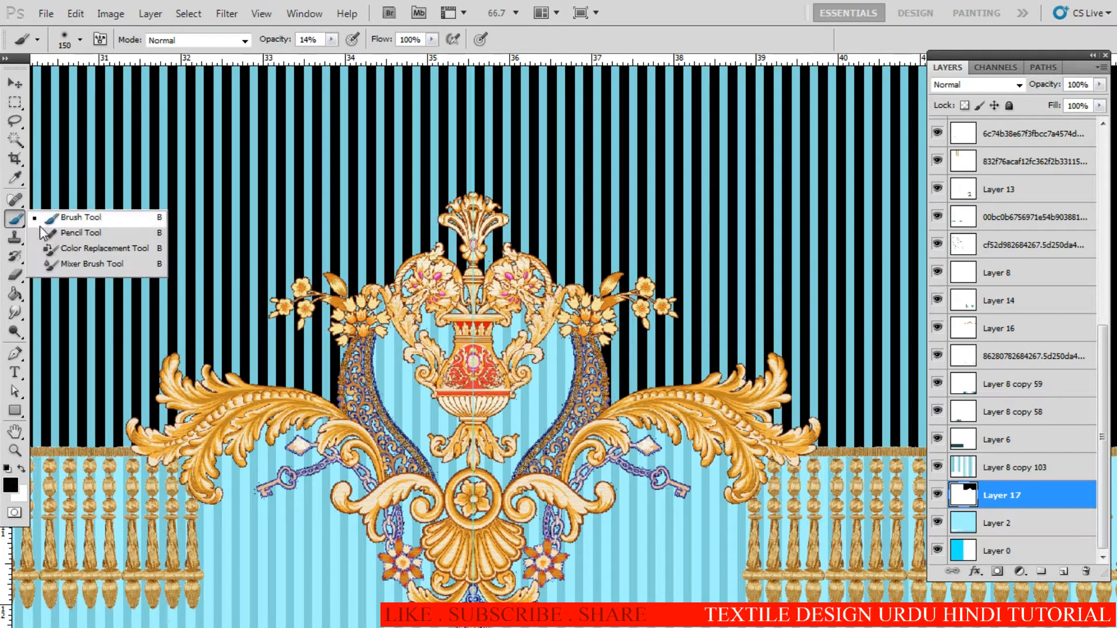
pyautogui.click(61, 232)
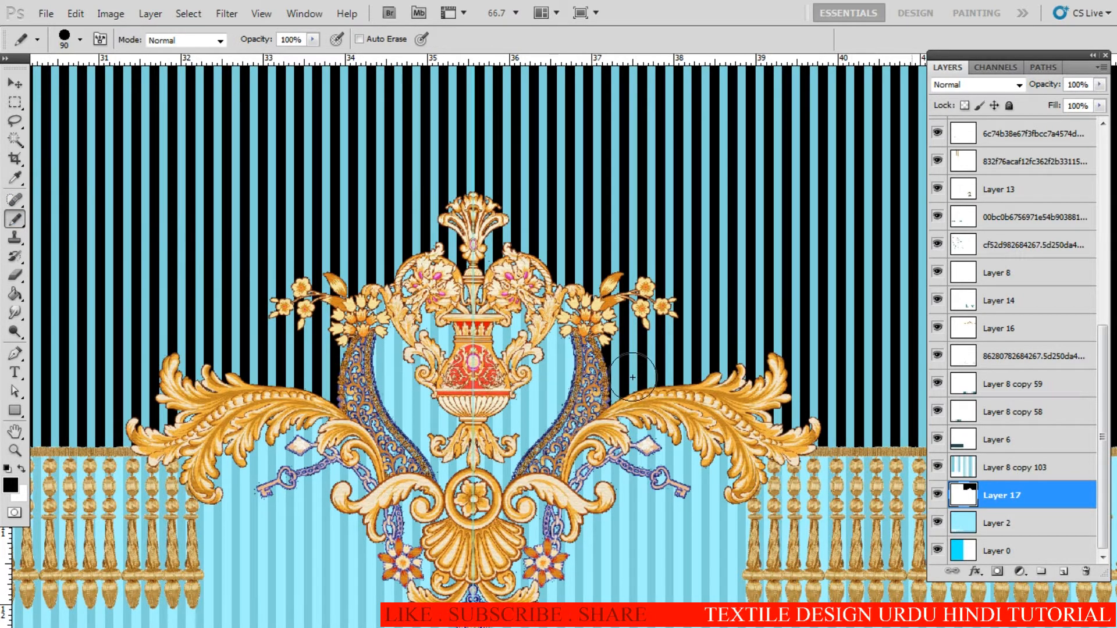
pyautogui.moveTo(571, 374)
pyautogui.mouseDown()
pyautogui.moveTo(551, 414)
pyautogui.moveTo(477, 470)
pyautogui.moveTo(396, 407)
pyautogui.moveTo(374, 319)
pyautogui.mouseUp()
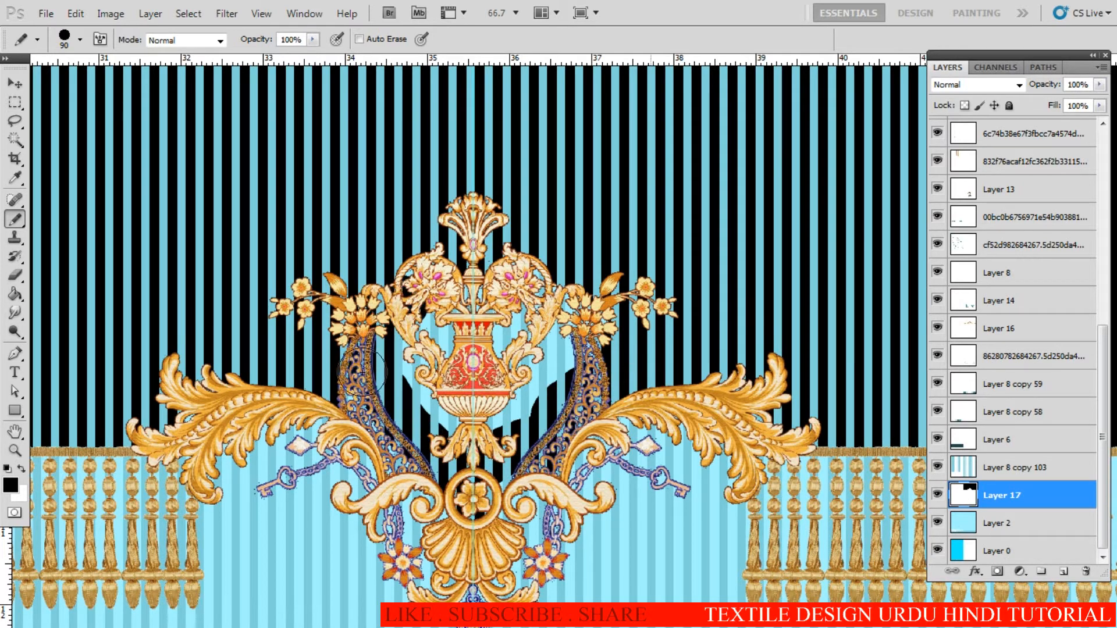
pyautogui.moveTo(398, 437)
pyautogui.mouseDown()
pyautogui.moveTo(434, 441)
pyautogui.moveTo(518, 403)
pyautogui.moveTo(504, 355)
pyautogui.mouseUp()
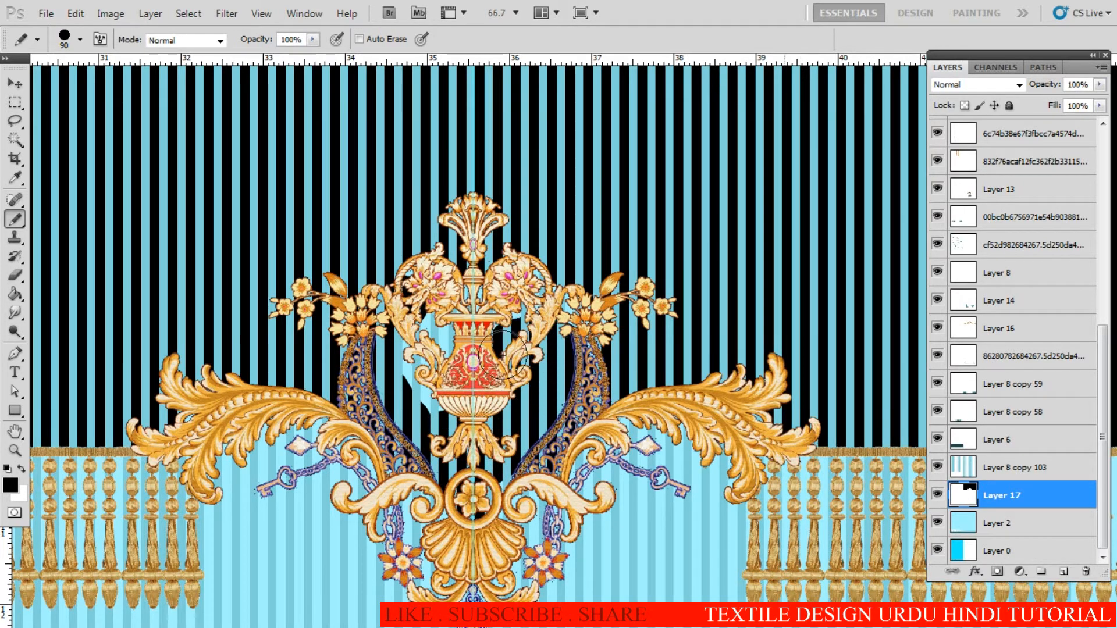
pyautogui.moveTo(429, 325); pyautogui.dragTo(393, 327)
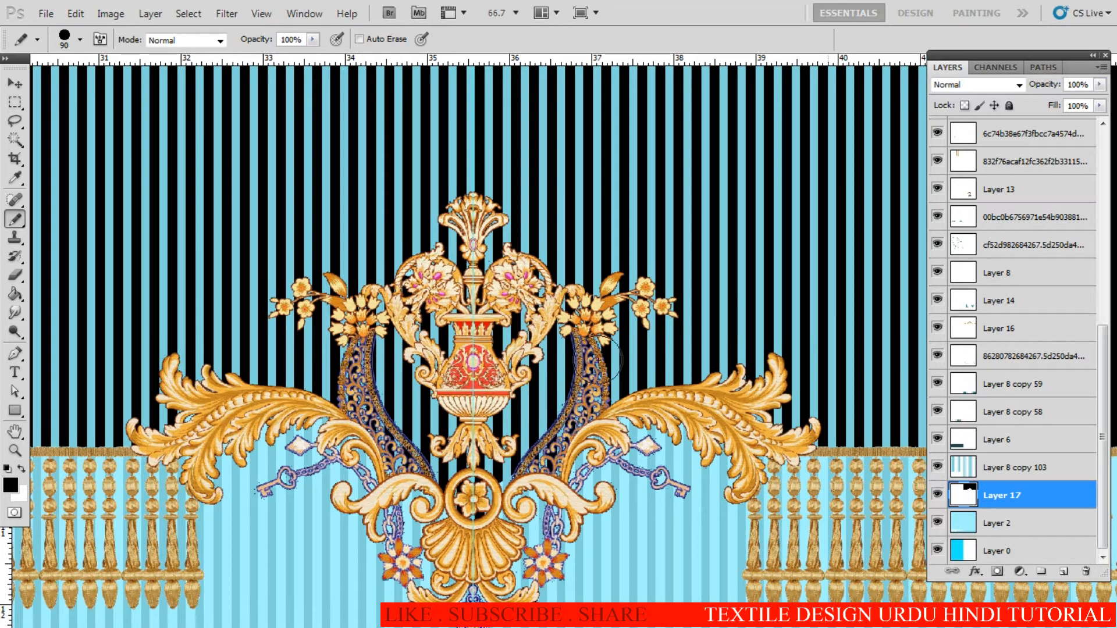
# Step: Select the black area above the railing on Layer 17 with the Magic Wand and hide the stripe layer (Layer 8 copy 103)
pyautogui.scroll(-4, 572, 401)
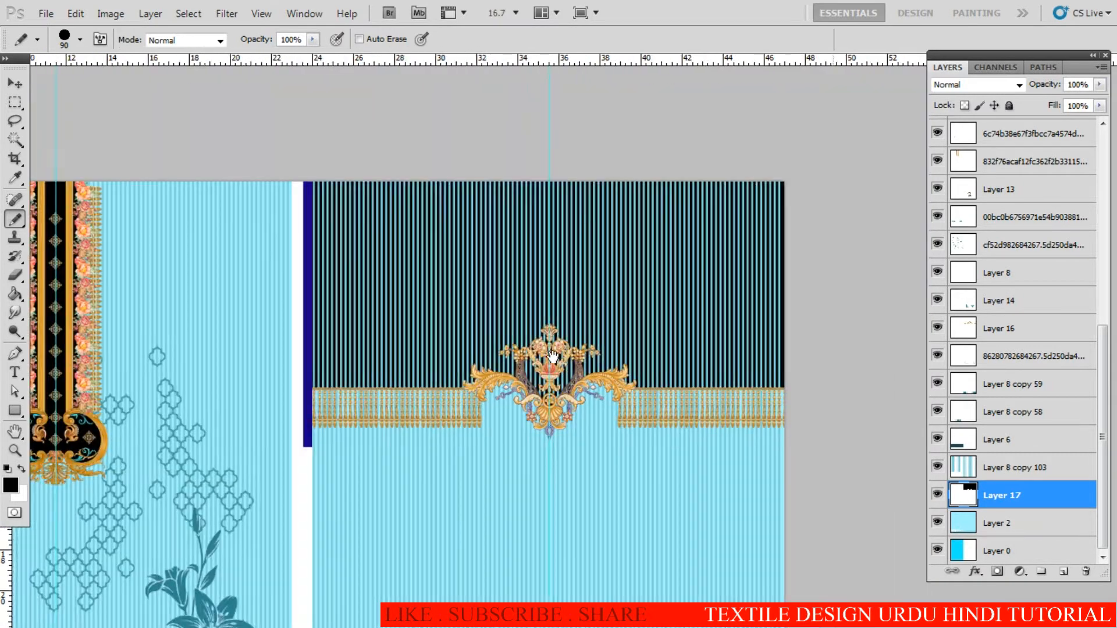
pyautogui.scroll(1, 583, 378)
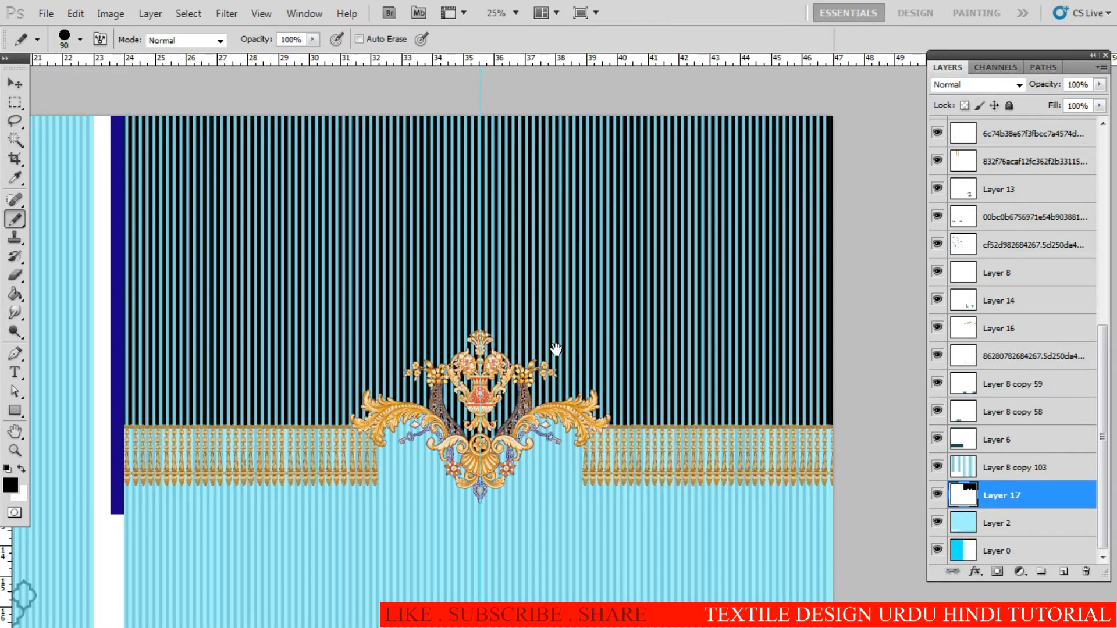
pyautogui.scroll(2, 556, 349)
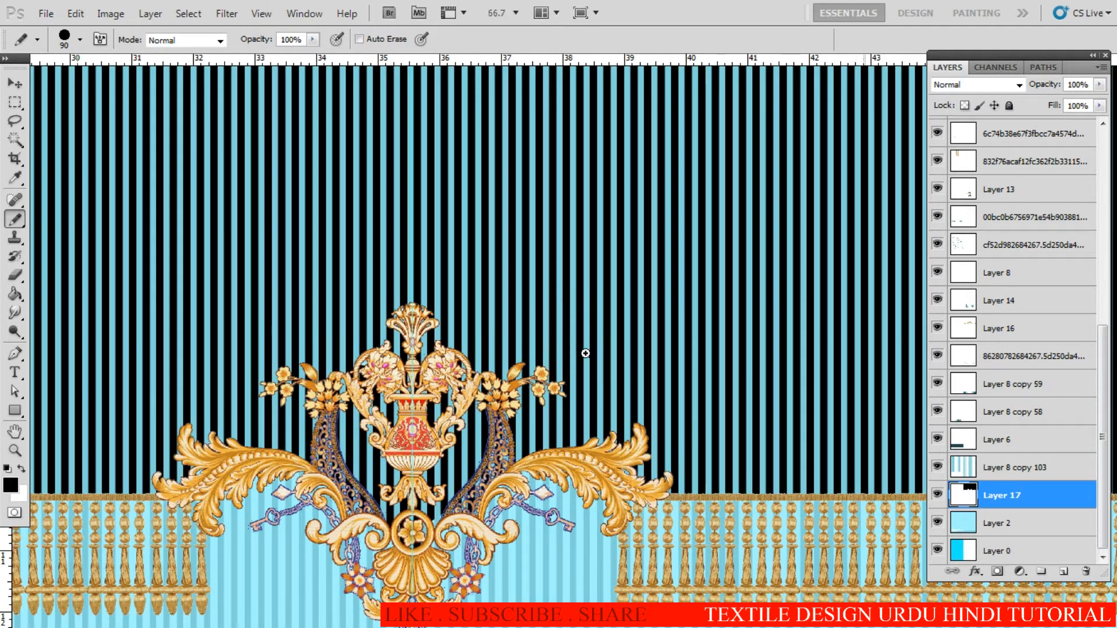
pyautogui.scroll(1, 585, 353)
pyautogui.press('v')
pyautogui.rightClick(597, 372)
pyautogui.press('Escape')
pyautogui.press('w')
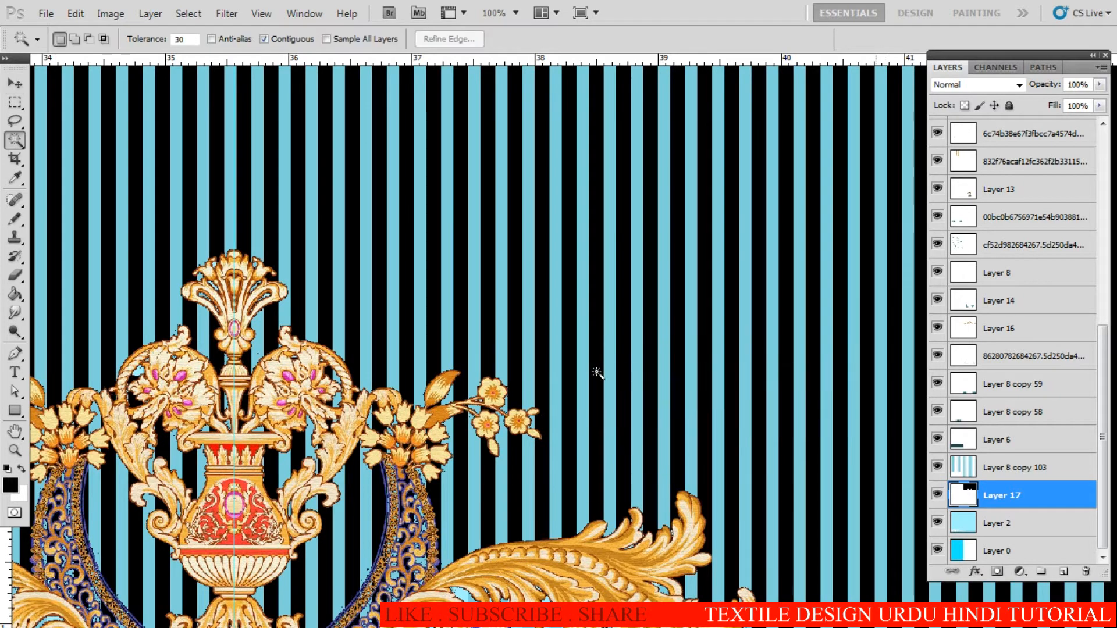
pyautogui.scroll(-1, 588, 396)
pyautogui.scroll(-2, 587, 396)
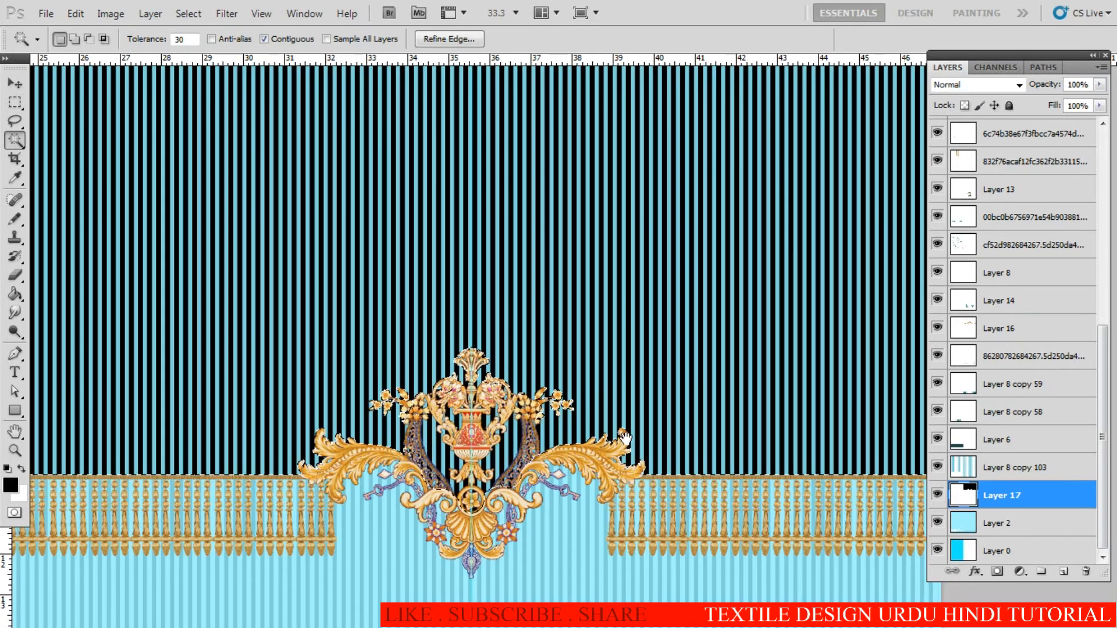
pyautogui.click(938, 468)
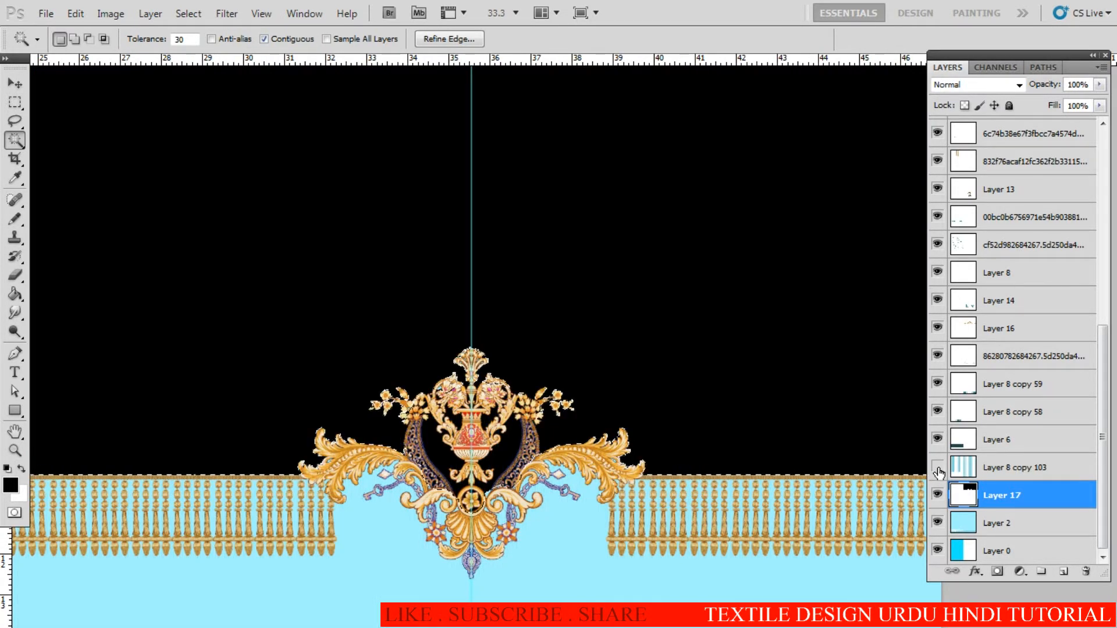
# Step: Show the stripe layer Layer 8 copy 103 and reselect the black area above the railing on Layer 17 with the Magic Wand
pyautogui.click(938, 468)
pyautogui.click(962, 467)
pyautogui.scroll(4, 611, 372)
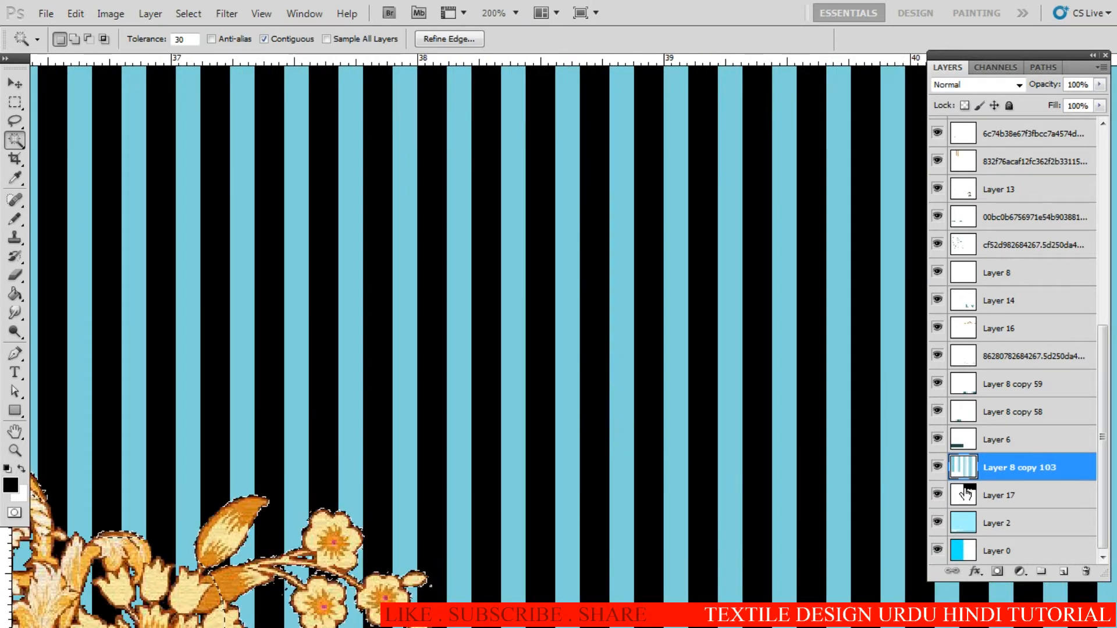
pyautogui.click(982, 498)
pyautogui.scroll(-4, 594, 463)
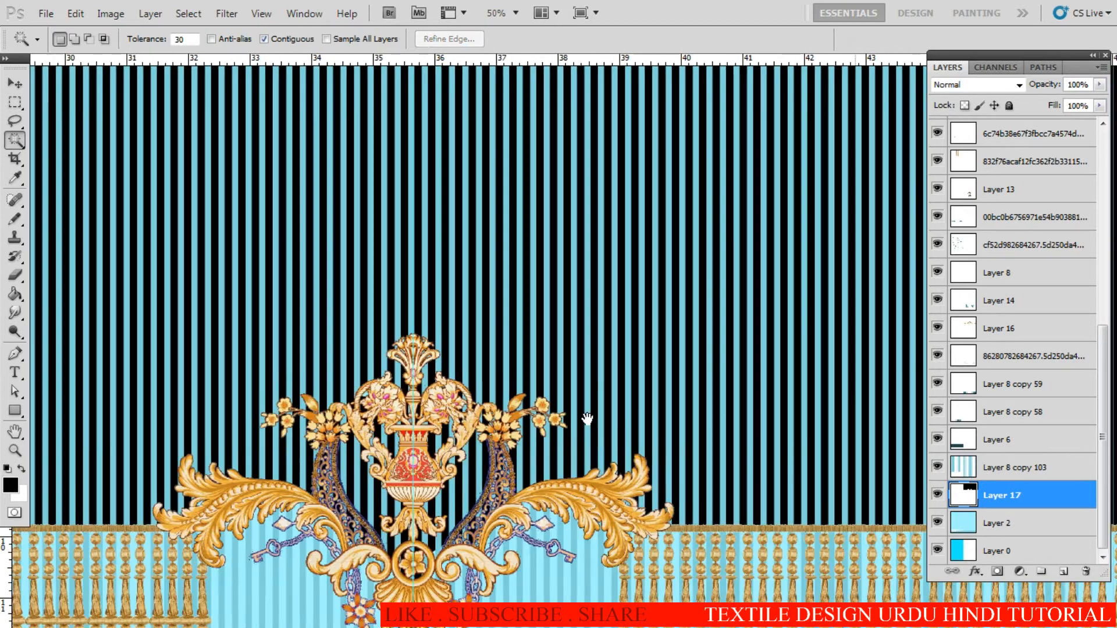
pyautogui.moveTo(588, 419); pyautogui.dragTo(597, 398)
pyautogui.click(477, 451)
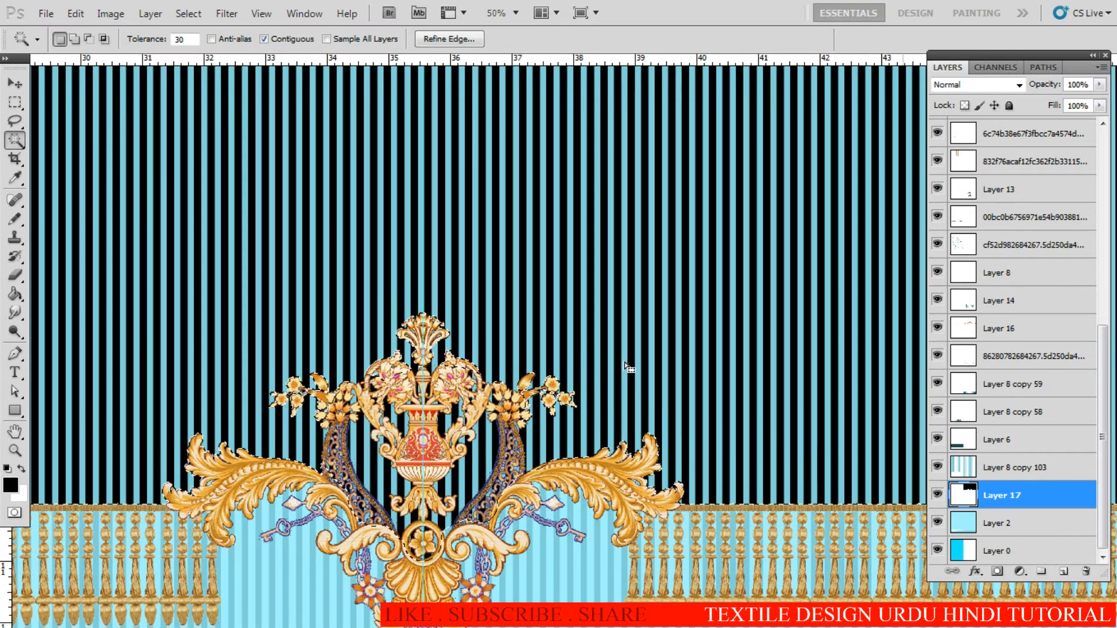
pyautogui.press('Delete')
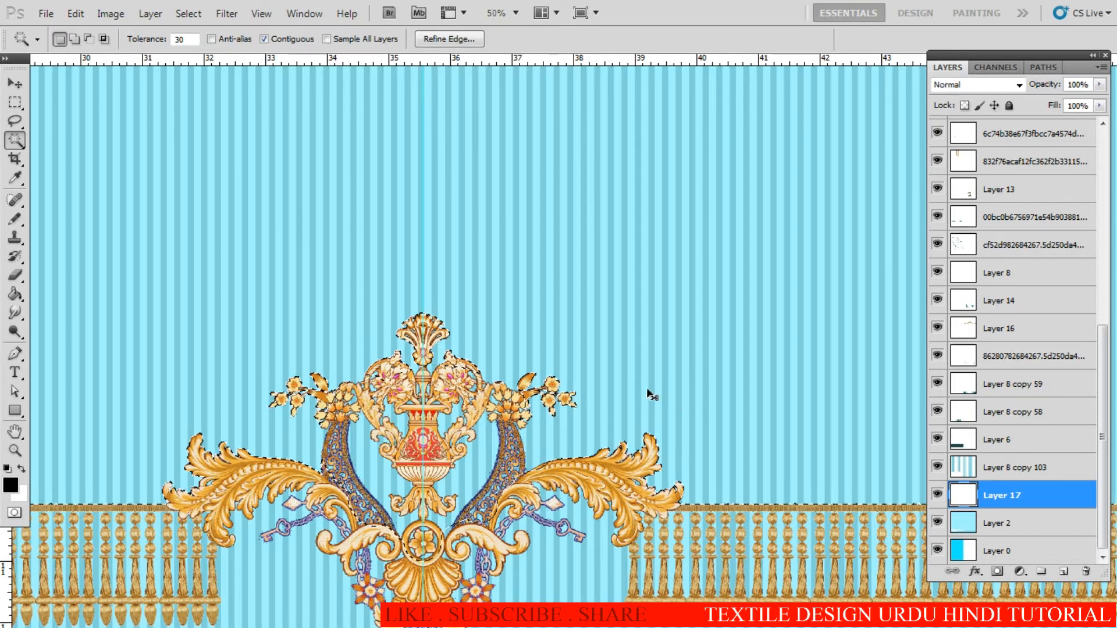
pyautogui.hotkey('ctrl', 'z')
# Step: On Layer 8 copy 103, intersect the selection with all blue stripes over the black area using the non-contiguous Magic Wand
pyautogui.click(998, 470)
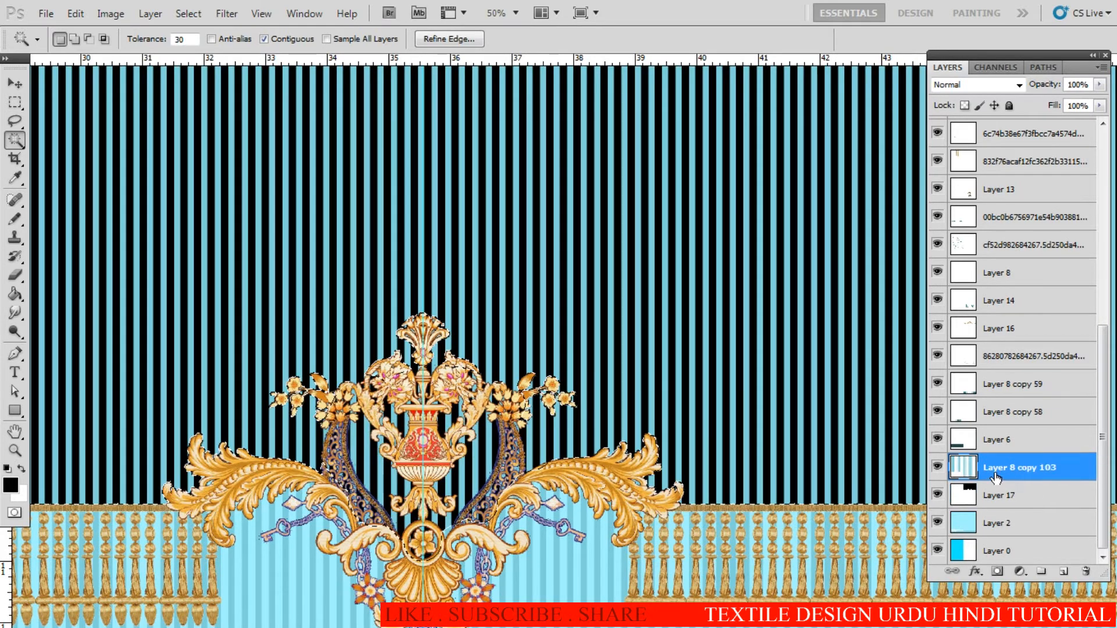
pyautogui.keyDown('ctrl'); pyautogui.click(605, 346); pyautogui.keyUp('ctrl')
pyautogui.keyDown('ctrl'); pyautogui.click(605, 346); pyautogui.keyUp('ctrl')
pyautogui.keyDown('ctrl'); pyautogui.click(605, 346); pyautogui.keyUp('ctrl')
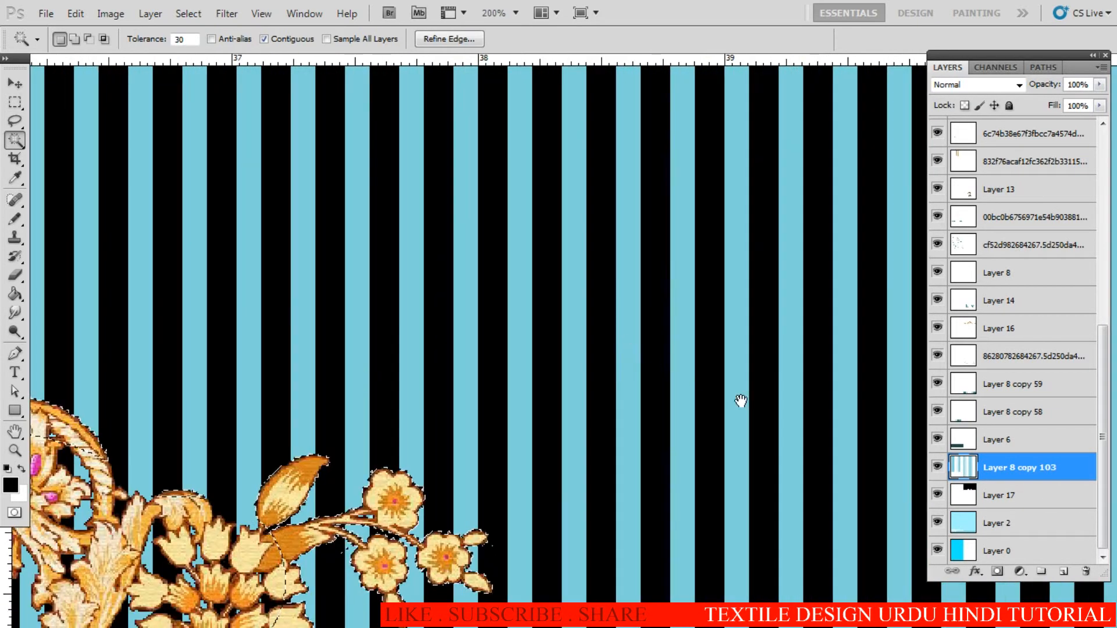
pyautogui.click(938, 471)
pyautogui.click(941, 472)
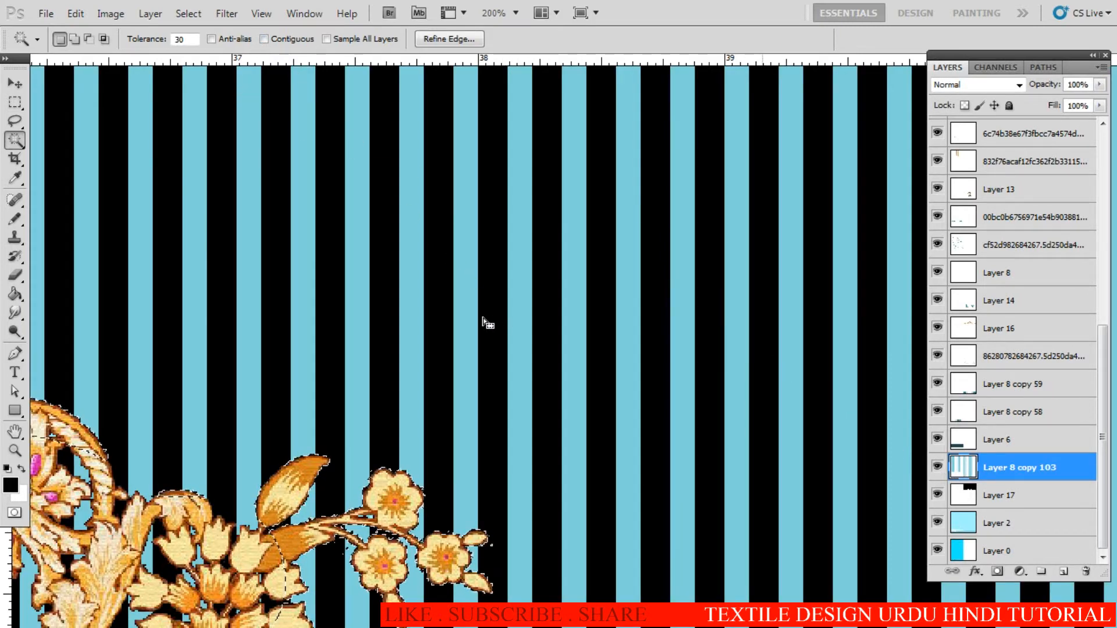
pyautogui.keyDown('alt'); pyautogui.click(493, 396); pyautogui.keyUp('alt')
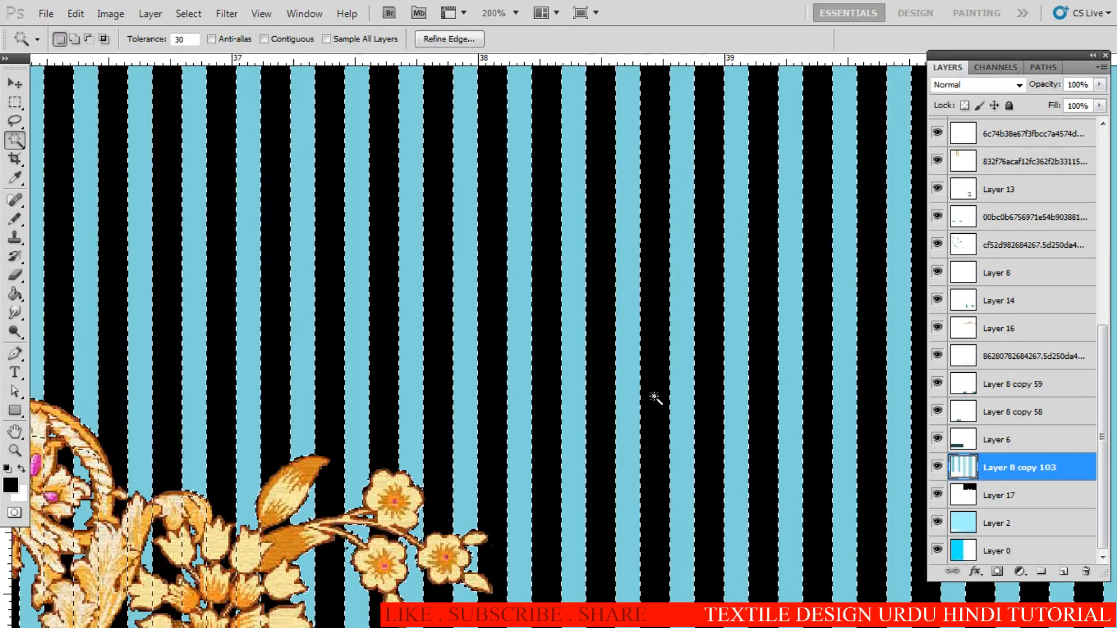
# Step: Set the foreground colour to dark grey, fill the selected stripes over the black area and deselect
pyautogui.keyDown('alt'); pyautogui.click(621, 413); pyautogui.keyUp('alt')
pyautogui.keyDown('alt'); pyautogui.click(620, 414); pyautogui.keyUp('alt')
pyautogui.keyDown('alt'); pyautogui.click(620, 414); pyautogui.keyUp('alt')
pyautogui.keyDown('alt'); pyautogui.click(620, 414); pyautogui.keyUp('alt')
pyautogui.keyDown('alt'); pyautogui.click(618, 417); pyautogui.keyUp('alt')
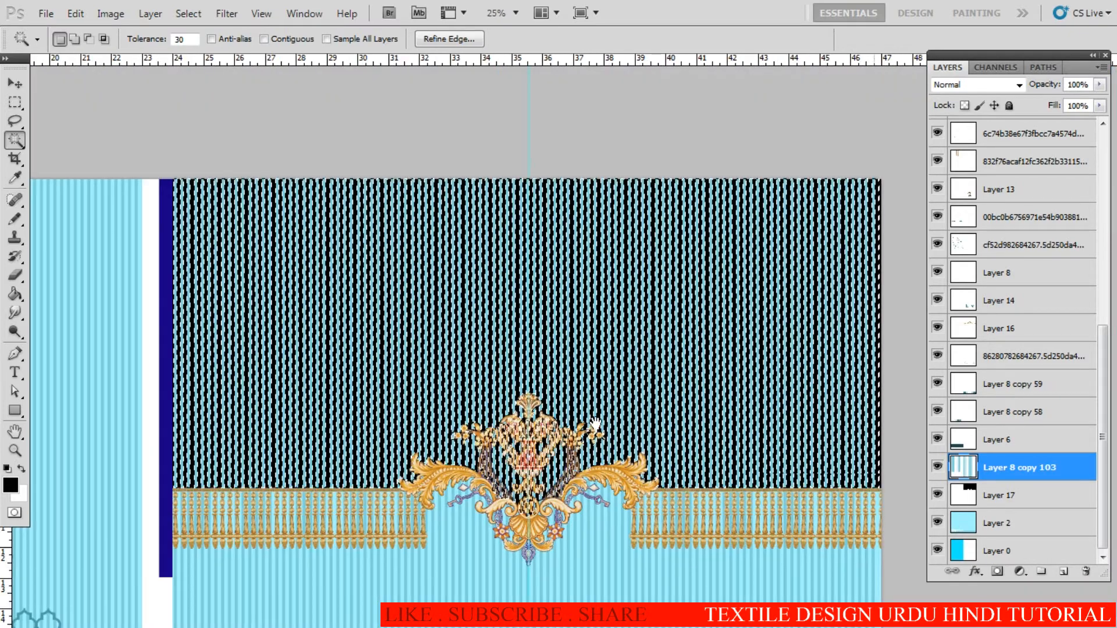
pyautogui.scroll(1, 609, 413)
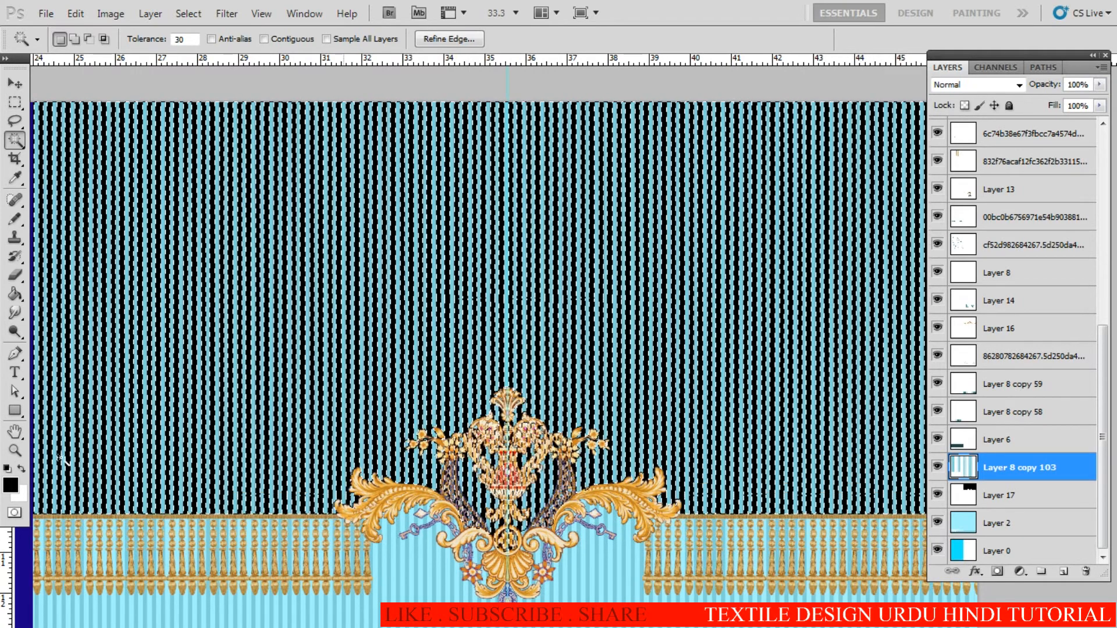
pyautogui.click(10, 485)
pyautogui.moveTo(710, 360); pyautogui.dragTo(707, 331)
pyautogui.press('Return')
pyautogui.hotkey('alt', 'BackSpace')
pyautogui.hotkey('ctrl', 'd')
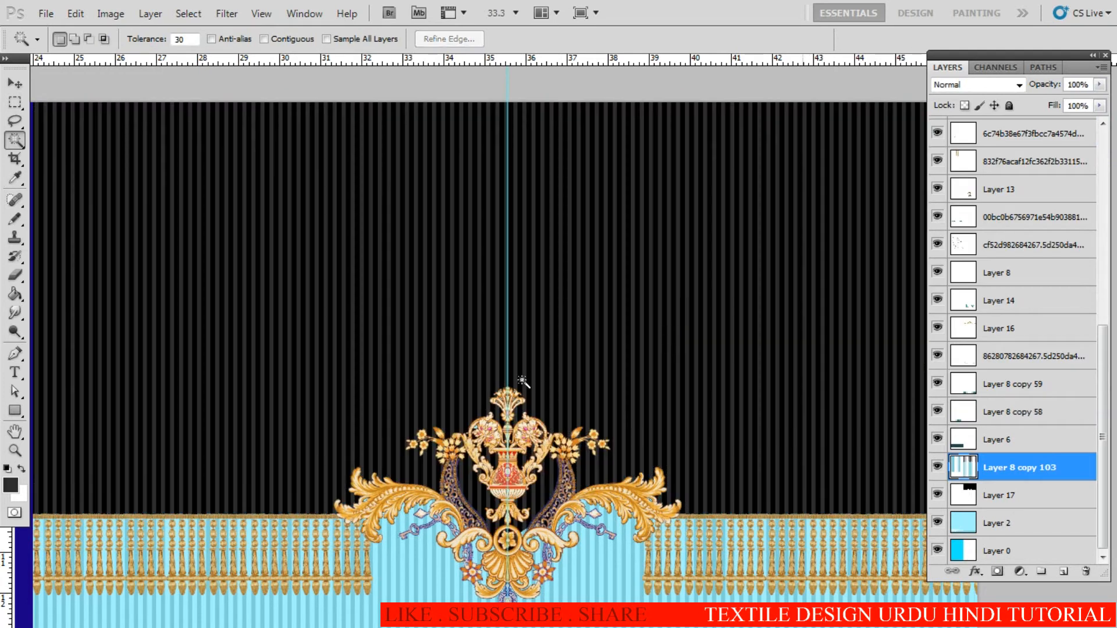
# Step: Select Layer 16, which holds the dark blue strip beside the black area
pyautogui.moveTo(528, 423); pyautogui.dragTo(515, 349)
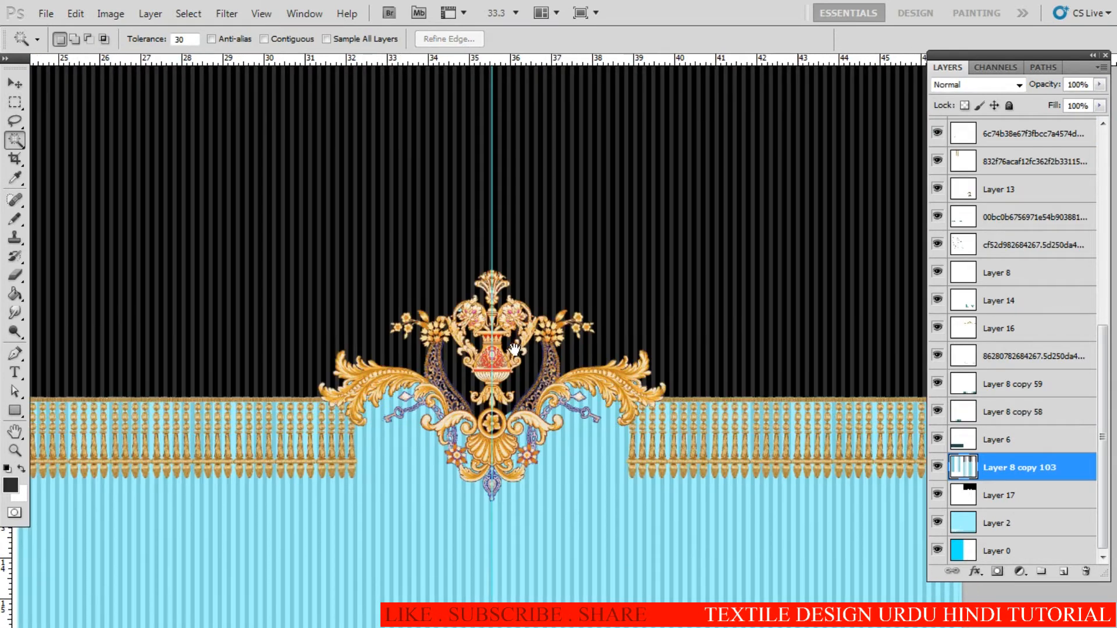
pyautogui.keyDown('alt'); pyautogui.click(504, 404); pyautogui.keyUp('alt')
pyautogui.keyDown('alt'); pyautogui.click(520, 409); pyautogui.keyUp('alt')
pyautogui.keyDown('alt'); pyautogui.click(521, 409); pyautogui.keyUp('alt')
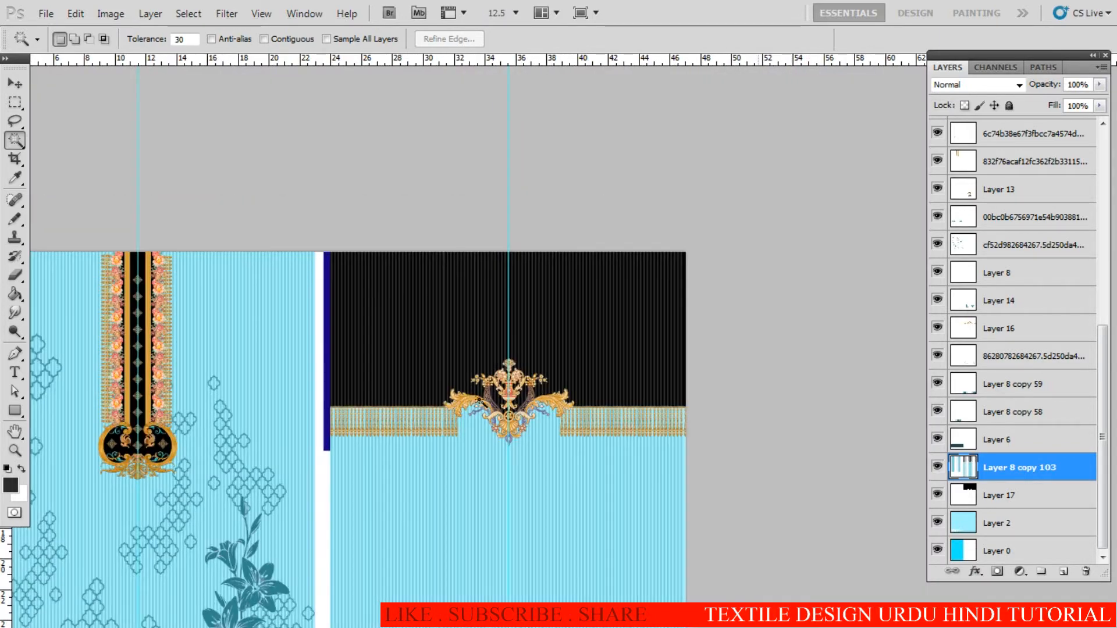
pyautogui.moveTo(372, 398); pyautogui.dragTo(413, 431)
pyautogui.keyDown('ctrl'); pyautogui.click(356, 426); pyautogui.keyUp('ctrl')
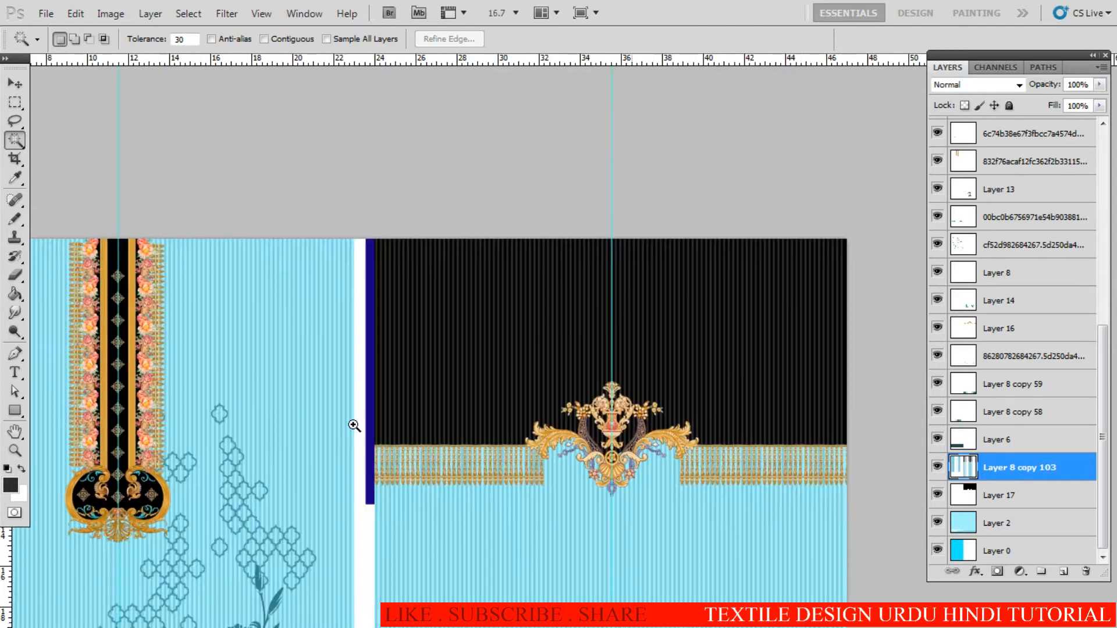
pyautogui.keyDown('ctrl'); pyautogui.click(356, 426); pyautogui.keyUp('ctrl')
pyautogui.keyDown('ctrl'); pyautogui.click(363, 427); pyautogui.keyUp('ctrl')
pyautogui.keyDown('ctrl'); pyautogui.click(368, 427); pyautogui.keyUp('ctrl')
pyautogui.keyDown('ctrl'); pyautogui.rightClick(373, 410); pyautogui.keyUp('ctrl')
pyautogui.click(389, 415)
pyautogui.click(388, 412)
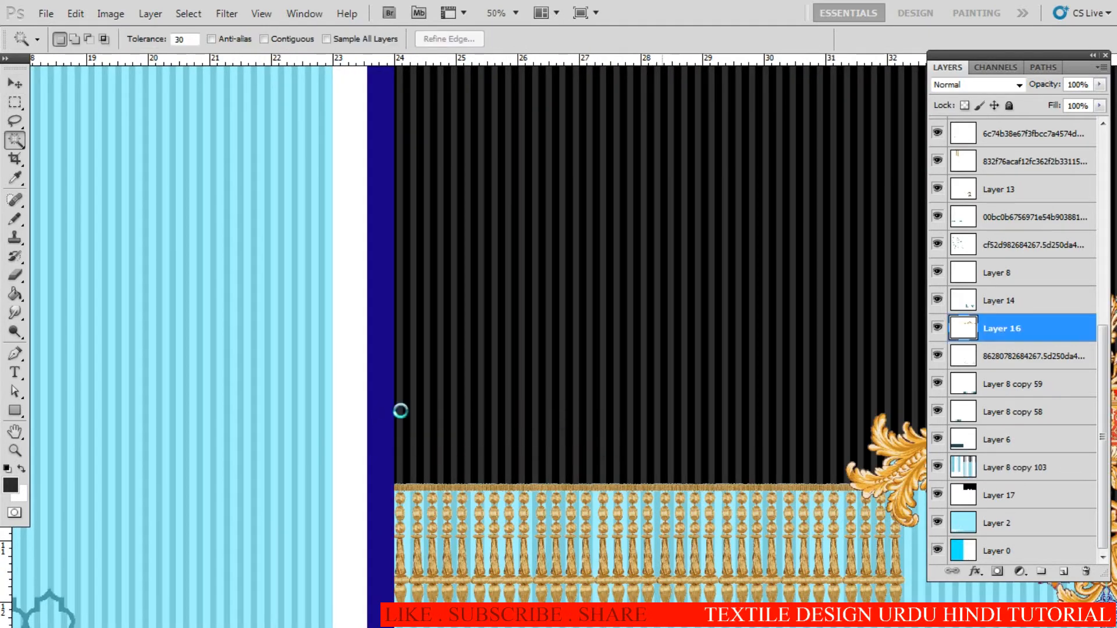
pyautogui.hotkey('ctrl', 'd')
pyautogui.press('v')
pyautogui.rightClick(375, 375)
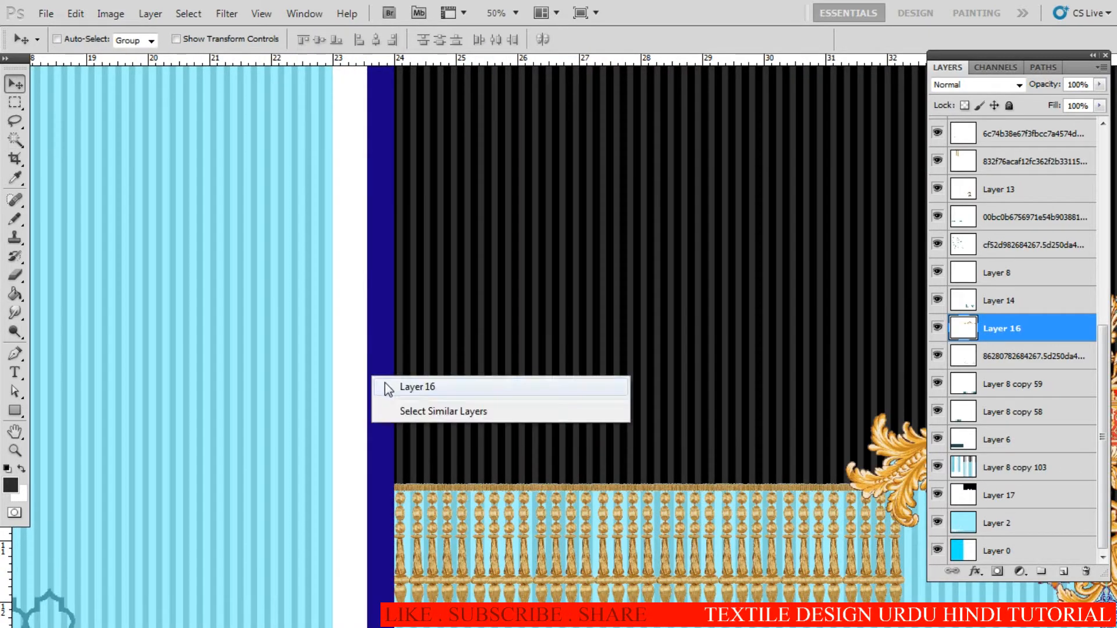
pyautogui.press('Escape')
pyautogui.press('w')
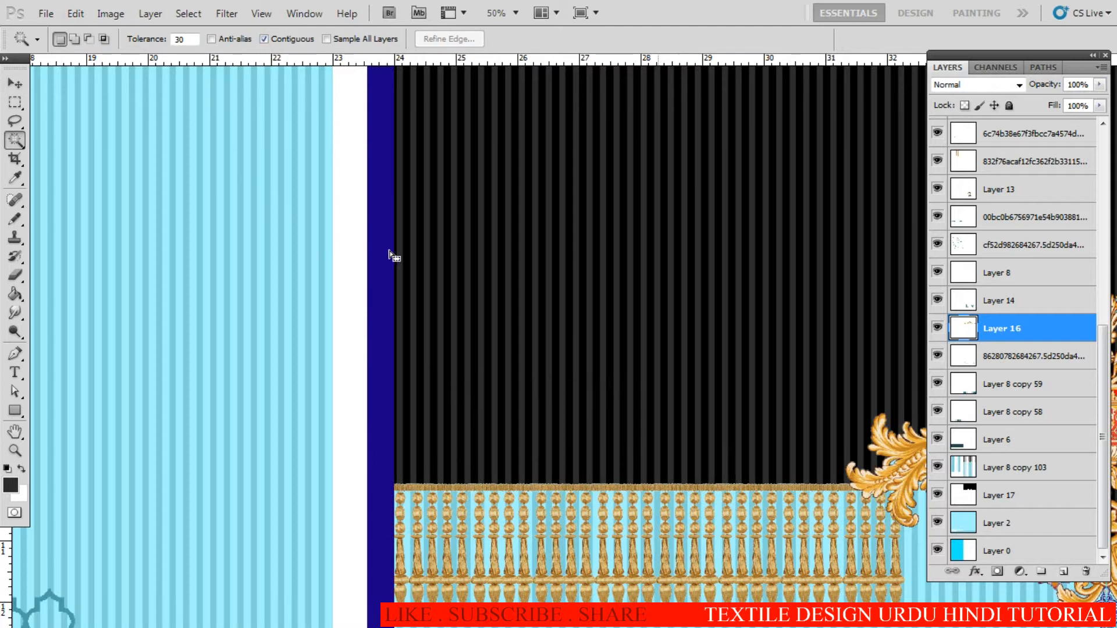
pyautogui.hotkey('ctrl', 'd')
pyautogui.press('v')
pyautogui.rightClick(385, 391)
pyautogui.press('Escape')
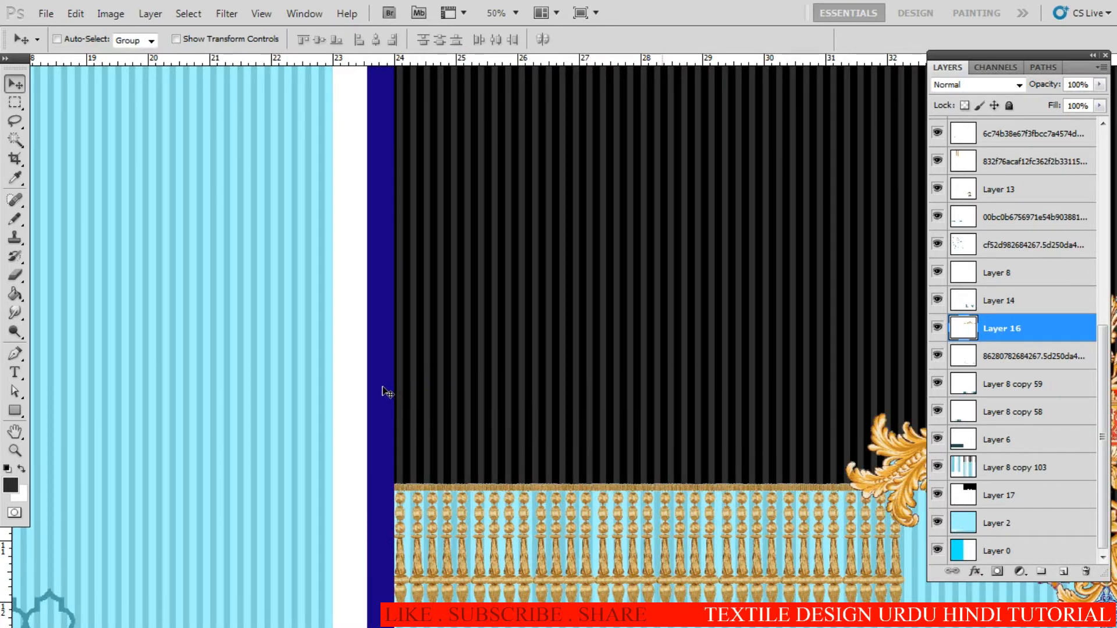
# Step: Select the dark blue strip on Layer 16 with the Magic Wand, delete it and deselect
pyautogui.press('w')
pyautogui.click(379, 386)
pyautogui.press('Delete')
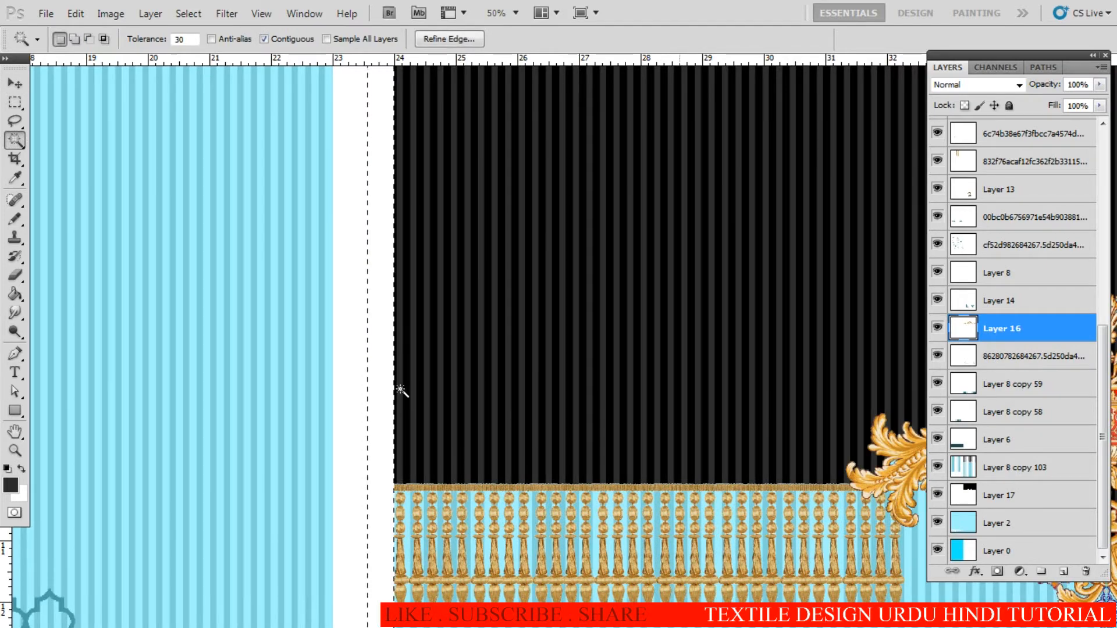
pyautogui.keyDown('alt'); pyautogui.click(569, 375); pyautogui.keyUp('alt')
pyautogui.keyDown('alt'); pyautogui.click(573, 378); pyautogui.keyUp('alt')
pyautogui.keyDown('alt'); pyautogui.click(582, 385); pyautogui.keyUp('alt')
pyautogui.keyDown('alt'); pyautogui.click(583, 387); pyautogui.keyUp('alt')
# Step: Duplicate the red flower bouquet from the left panel onto the plain striped area below the ornament in the right panel
pyautogui.moveTo(609, 410); pyautogui.dragTo(483, 369)
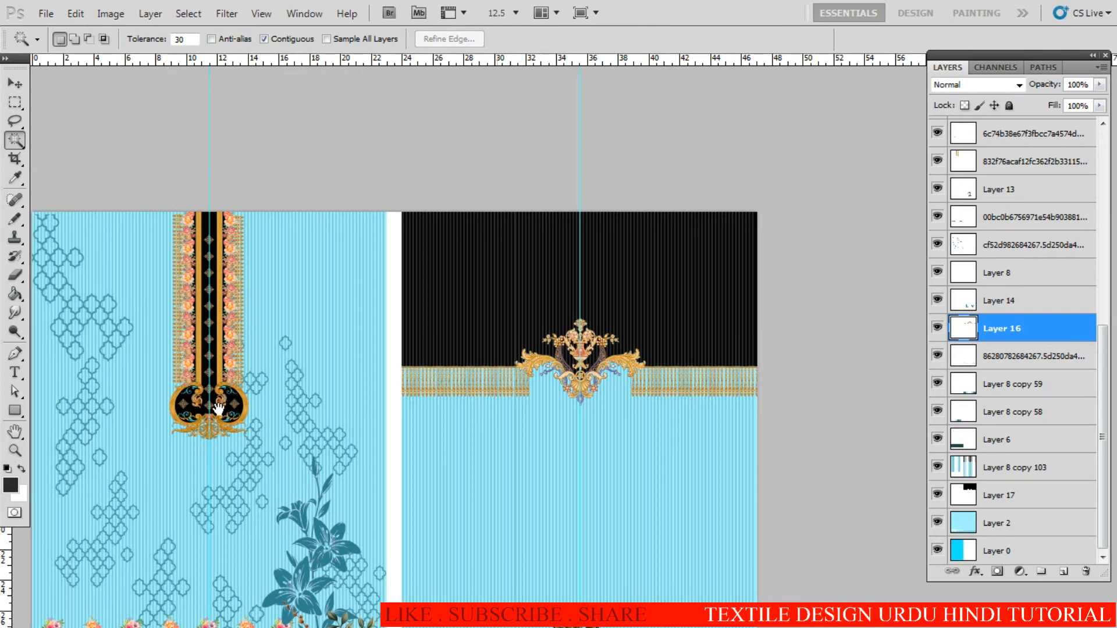
pyautogui.moveTo(219, 408); pyautogui.dragTo(242, 208)
pyautogui.press('v')
pyautogui.rightClick(364, 501)
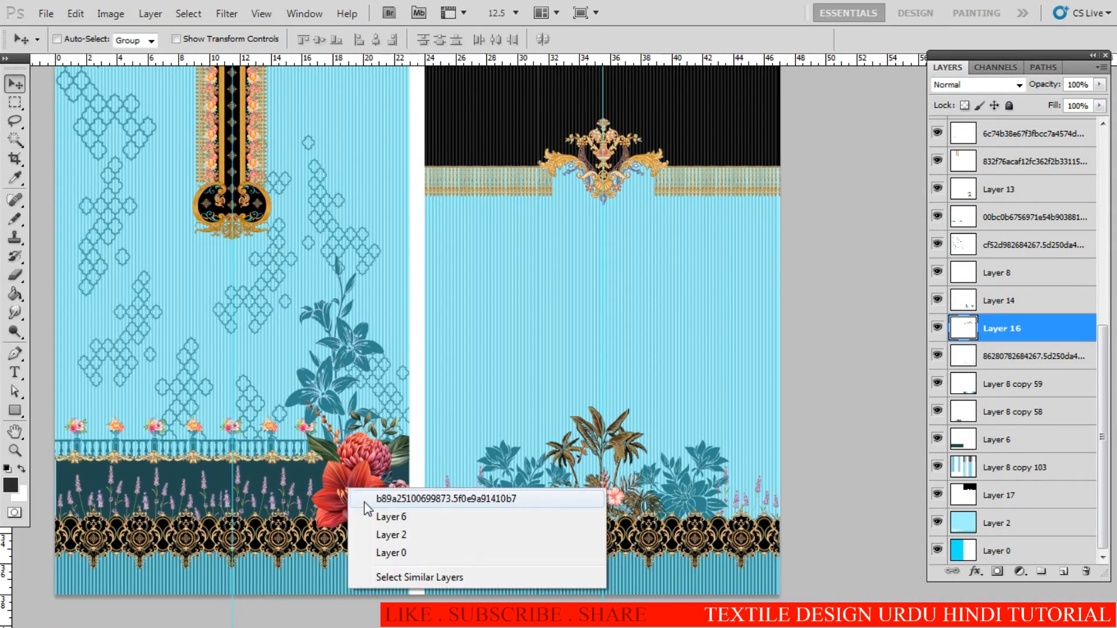
pyautogui.click(365, 502)
pyautogui.moveTo(353, 507)
pyautogui.mouseDown()
pyautogui.moveTo(664, 343)
pyautogui.moveTo(651, 293)
pyautogui.moveTo(515, 404)
pyautogui.mouseUp()
pyautogui.keyDown('ctrl'); pyautogui.click(659, 305); pyautogui.keyUp('ctrl')
pyautogui.keyDown('ctrl'); pyautogui.click(515, 405); pyautogui.keyUp('ctrl')
pyautogui.keyDown('ctrl'); pyautogui.click(595, 376); pyautogui.keyUp('ctrl')
pyautogui.keyDown('ctrl'); pyautogui.click(595, 377); pyautogui.keyUp('ctrl')
pyautogui.moveTo(595, 376)
pyautogui.mouseDown()
pyautogui.moveTo(464, 442)
pyautogui.moveTo(596, 386)
pyautogui.mouseUp()
# Step: Lasso the cut-off leaf beside the chrysanthemum in the copied bouquet, delete it and deselect
pyautogui.press('l')
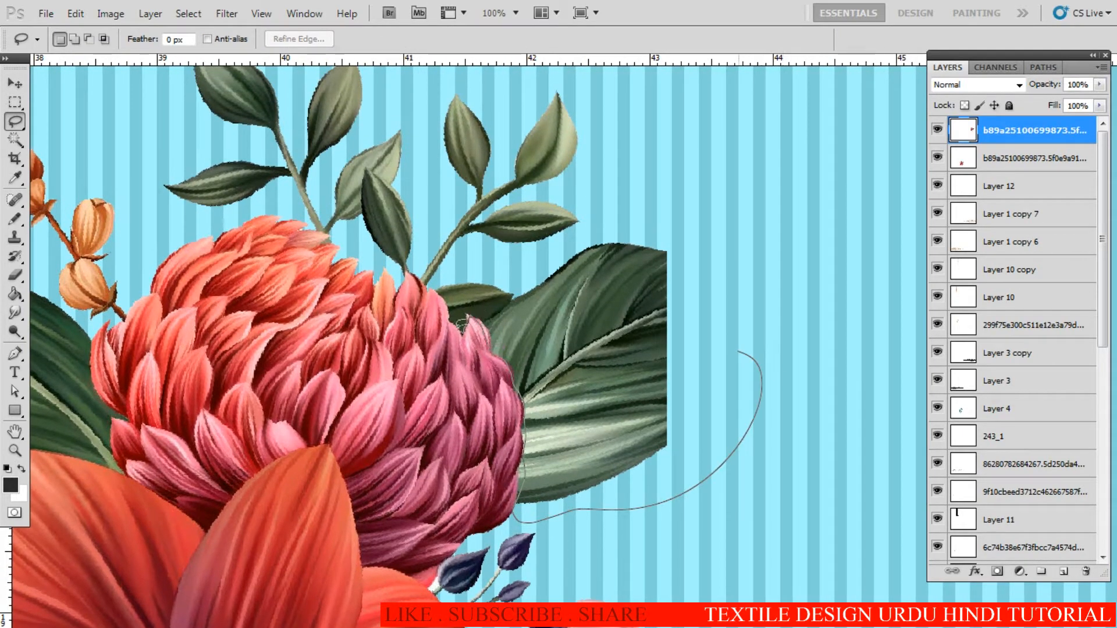
pyautogui.moveTo(534, 256); pyautogui.dragTo(777, 325)
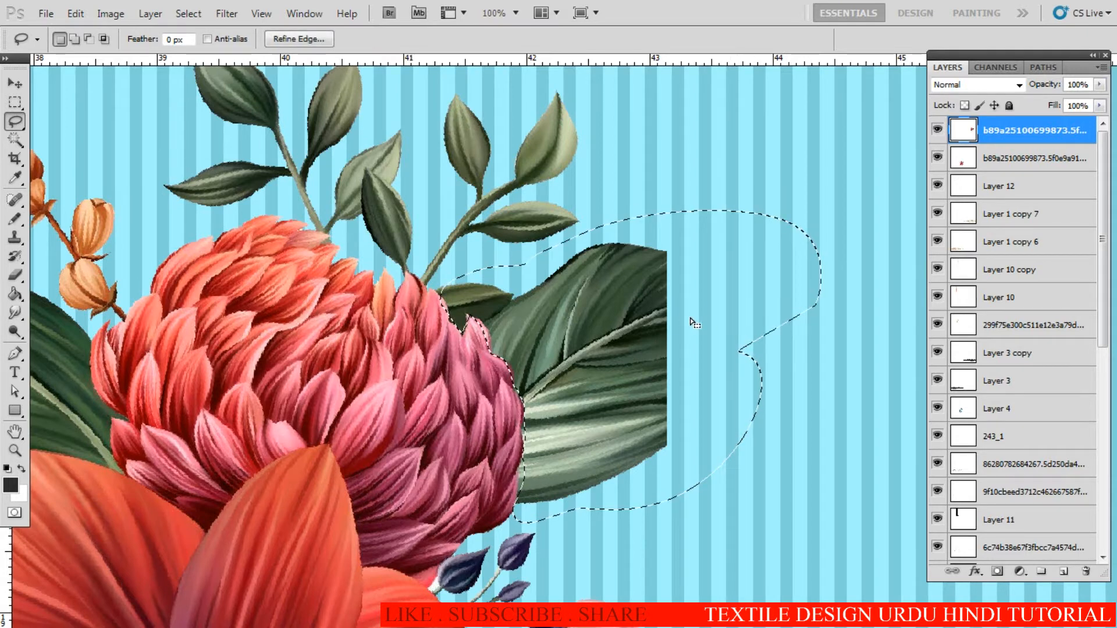
pyautogui.press('Delete')
pyautogui.hotkey('ctrl', 'd')
pyautogui.press('e')
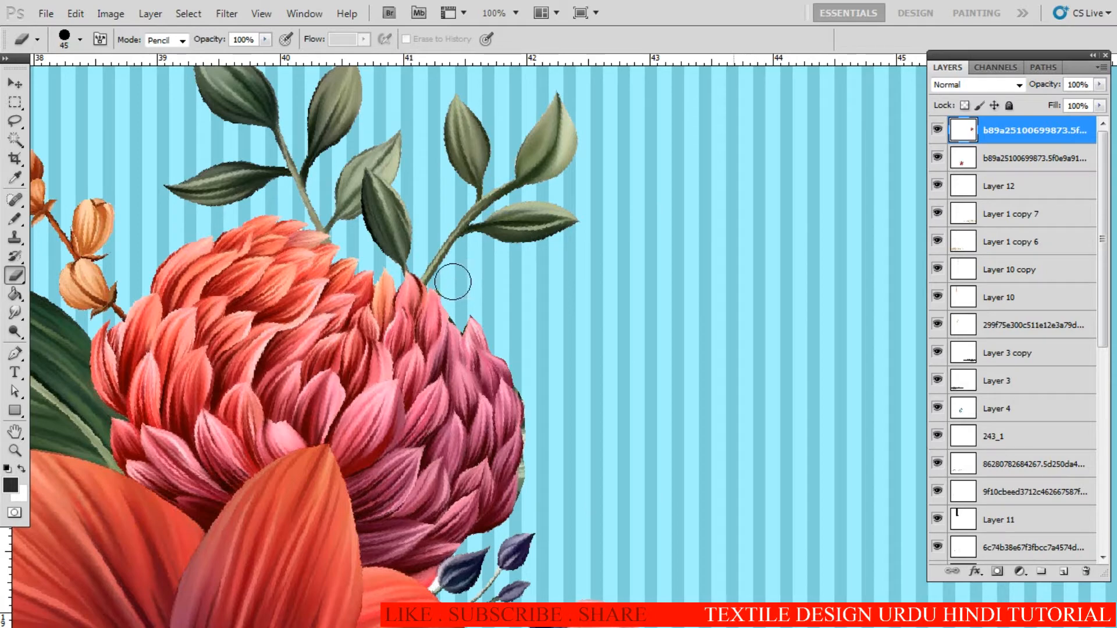
# Step: Free-transform the copied bouquet, rotating it 180° and flipping it horizontally
pyautogui.keyDown('alt'); pyautogui.click(420, 375); pyautogui.keyUp('alt')
pyautogui.keyDown('alt'); pyautogui.click(421, 376); pyautogui.keyUp('alt')
pyautogui.keyDown('alt'); pyautogui.click(424, 380); pyautogui.keyUp('alt')
pyautogui.keyDown('alt'); pyautogui.click(429, 382); pyautogui.keyUp('alt')
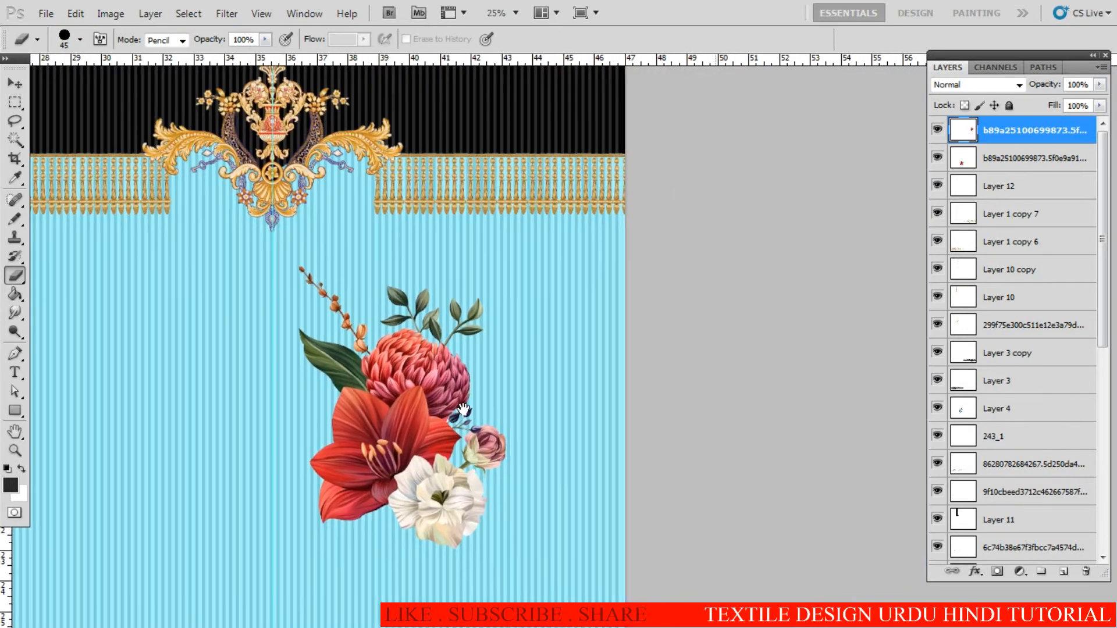
pyautogui.moveTo(445, 412); pyautogui.dragTo(496, 388)
pyautogui.hotkey('ctrl', 't')
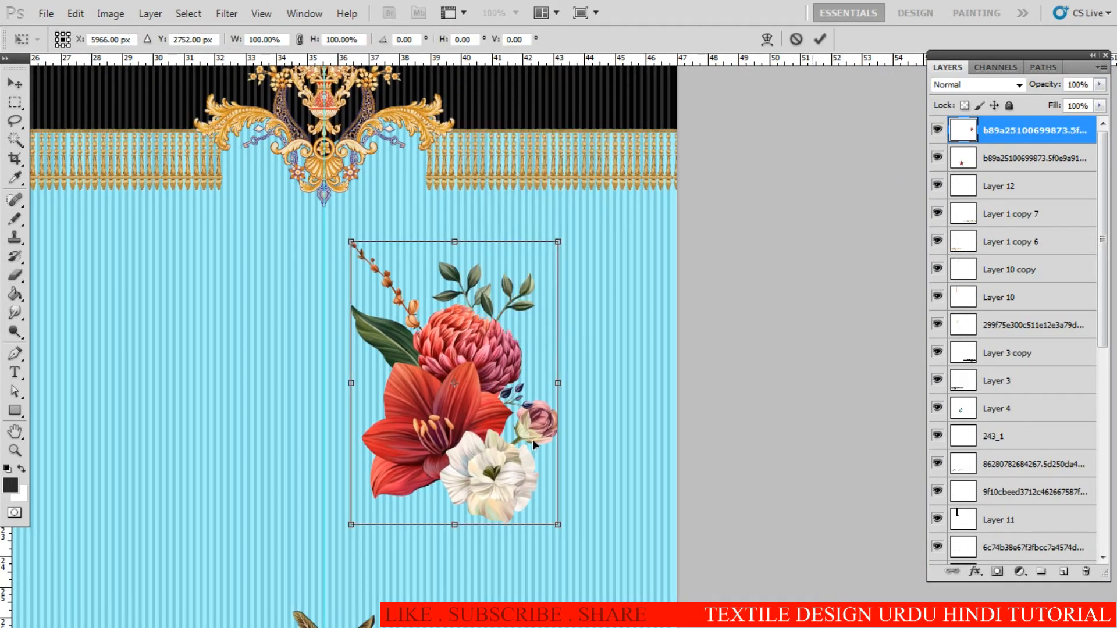
pyautogui.rightClick(463, 334)
pyautogui.click(532, 499)
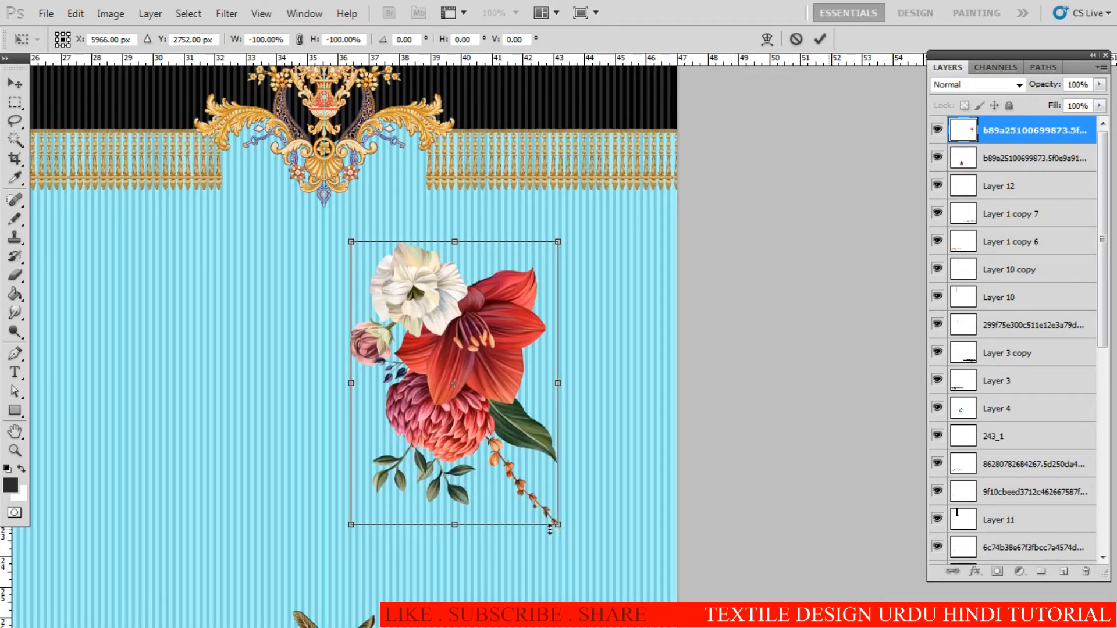
pyautogui.rightClick(472, 379)
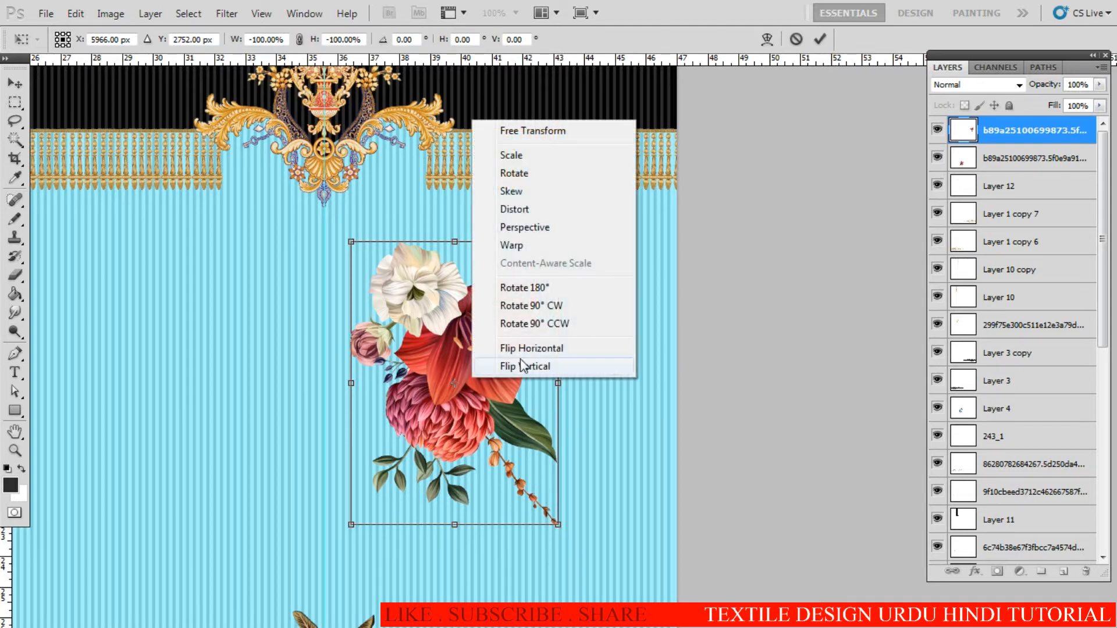
pyautogui.click(536, 349)
# Step: Scale the bouquet to 48.63%, rotate it to 155.38° and place it over the railing beside the central ornament
pyautogui.moveTo(559, 525); pyautogui.dragTo(556, 379)
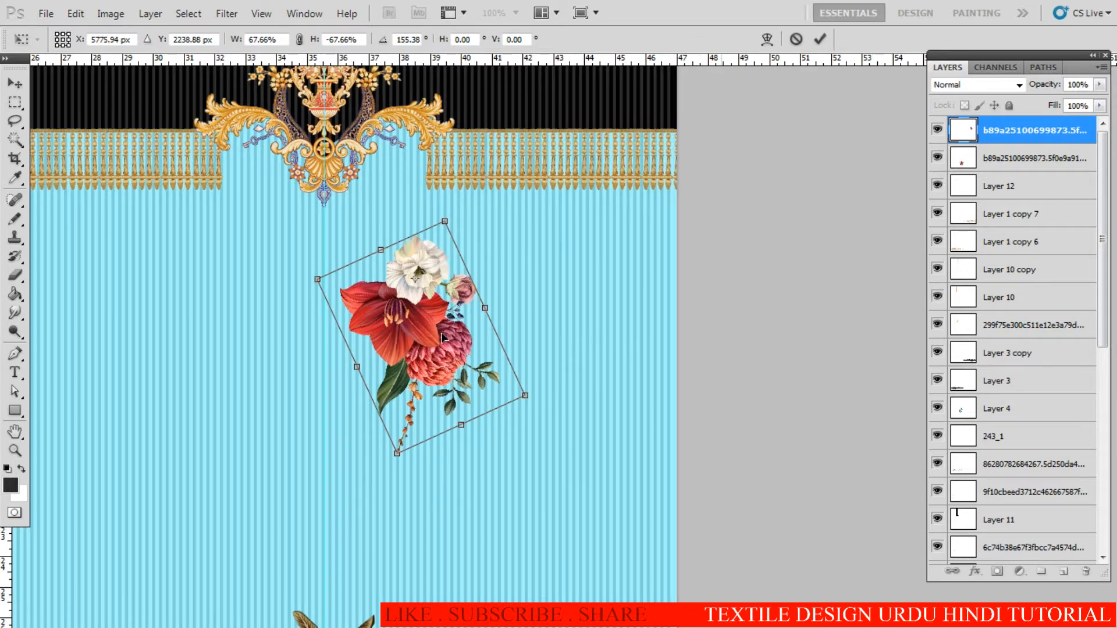
pyautogui.moveTo(442, 337); pyautogui.dragTo(419, 230)
pyautogui.moveTo(371, 336); pyautogui.dragTo(380, 267)
pyautogui.keyDown('ctrl'); pyautogui.click(412, 223); pyautogui.keyUp('ctrl')
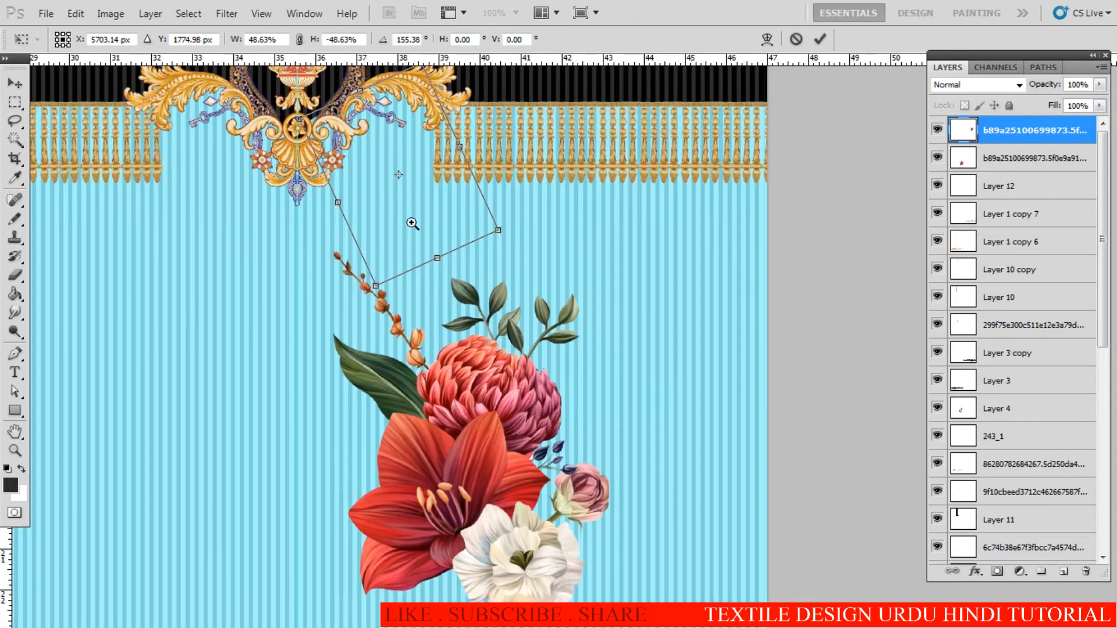
pyautogui.keyDown('ctrl'); pyautogui.click(412, 224); pyautogui.keyUp('ctrl')
pyautogui.moveTo(367, 192); pyautogui.dragTo(443, 376)
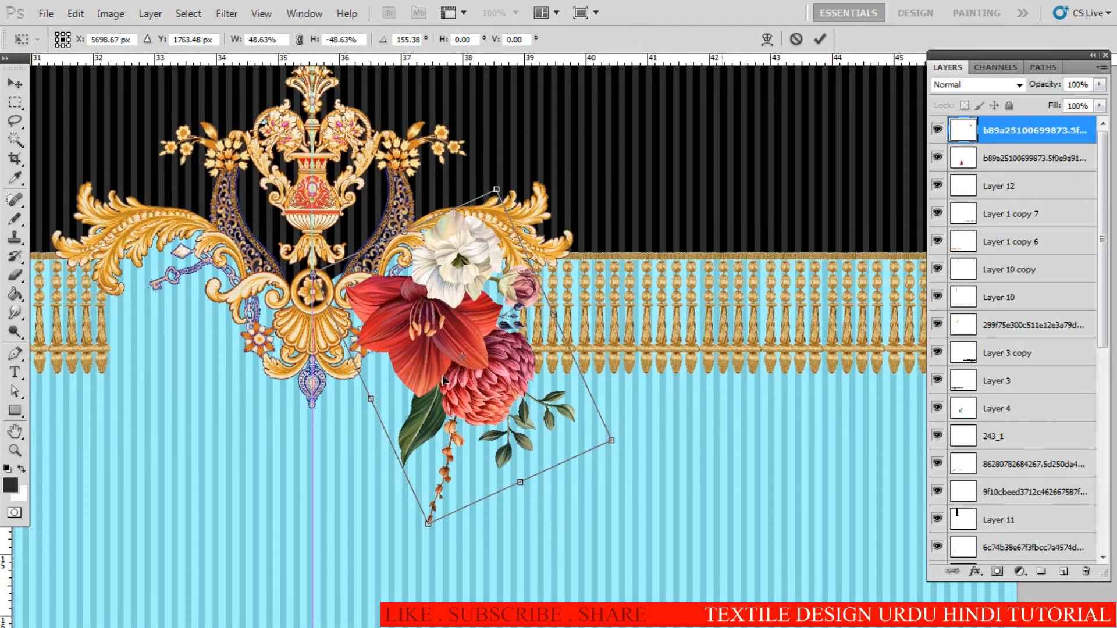
pyautogui.press('Return')
pyautogui.press('e')
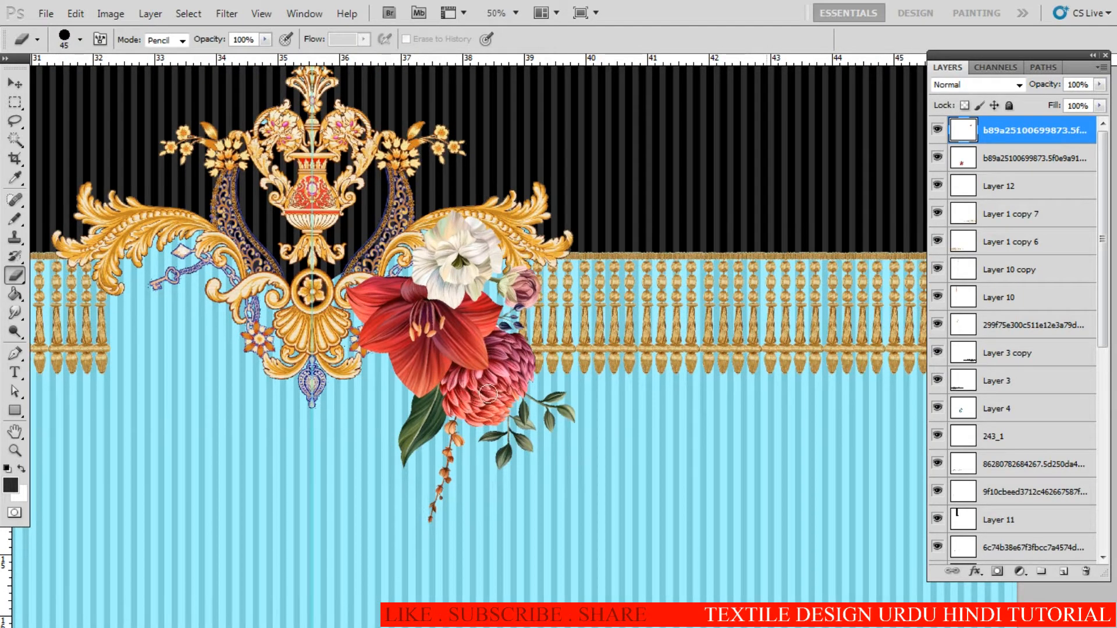
# Step: Rotate the bouquet slightly clockwise and move it closer to the central ornament
pyautogui.hotkey('ctrl', 't')
pyautogui.moveTo(687, 390); pyautogui.dragTo(590, 417)
pyautogui.press('Return')
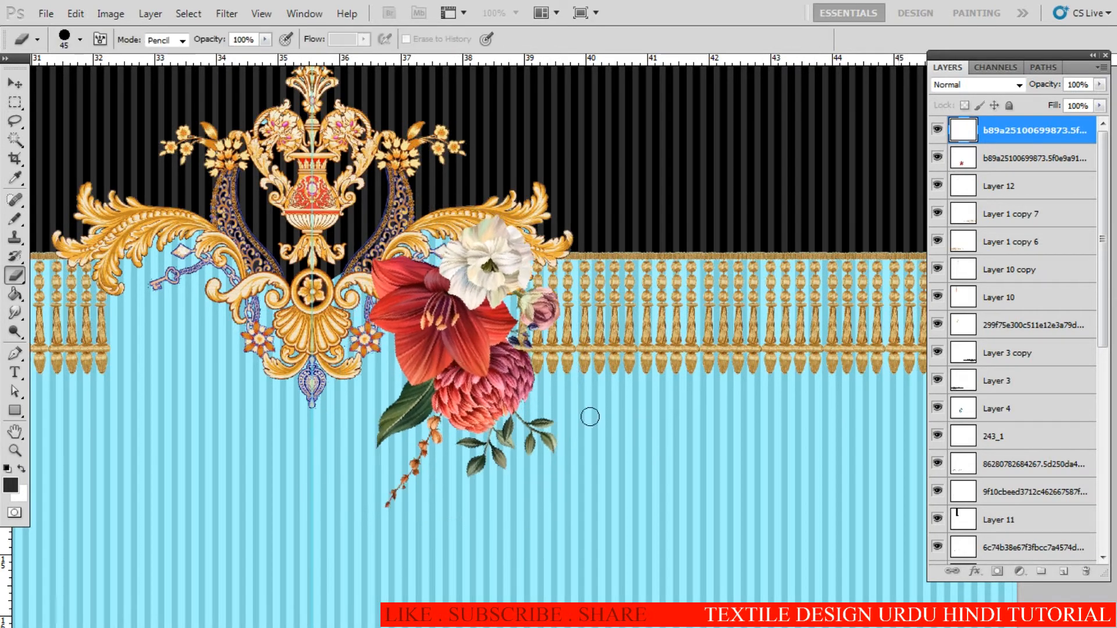
pyautogui.press('c')
pyautogui.press('v')
pyautogui.moveTo(484, 369); pyautogui.dragTo(472, 356)
# Step: Reorder the bouquet's layer to directly below Layer 16 so the flowers sit behind the ornament and railing
pyautogui.moveTo(1046, 130); pyautogui.dragTo(1024, 478)
pyautogui.moveTo(1100, 308); pyautogui.dragTo(1100, 387)
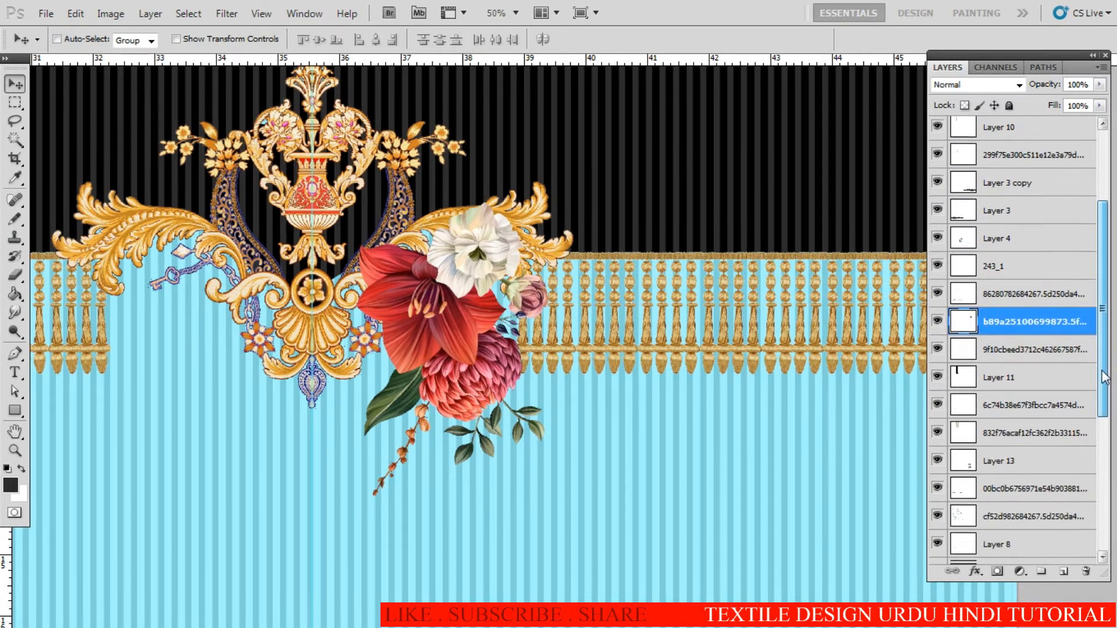
pyautogui.moveTo(1022, 310); pyautogui.dragTo(1016, 445)
pyautogui.scroll(-5, 1077, 403)
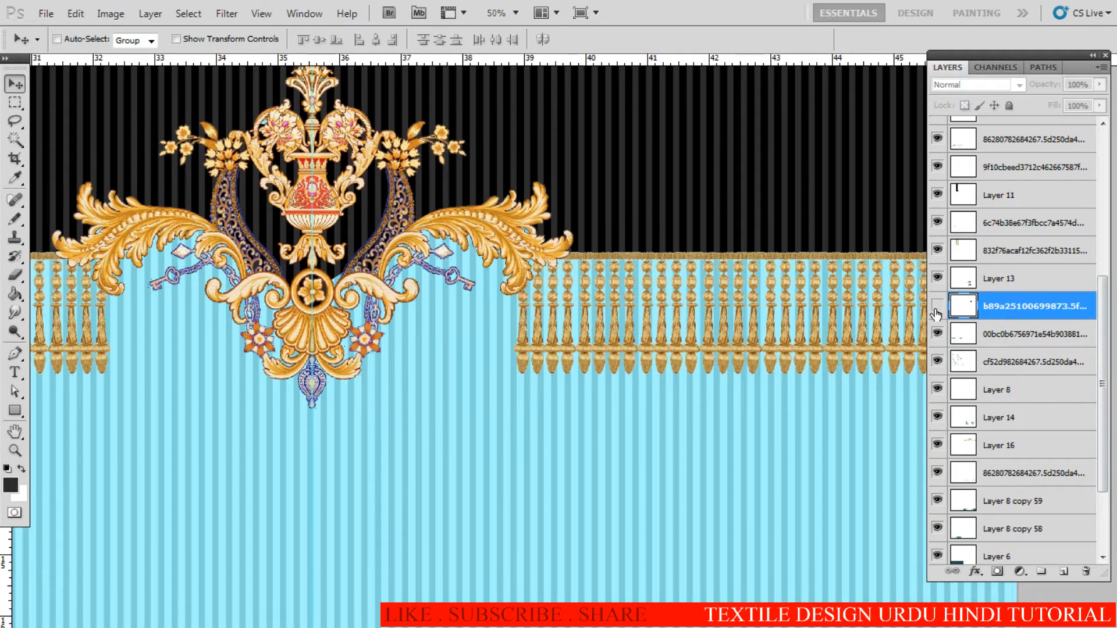
pyautogui.click(937, 306)
pyautogui.moveTo(1023, 308); pyautogui.dragTo(1001, 445)
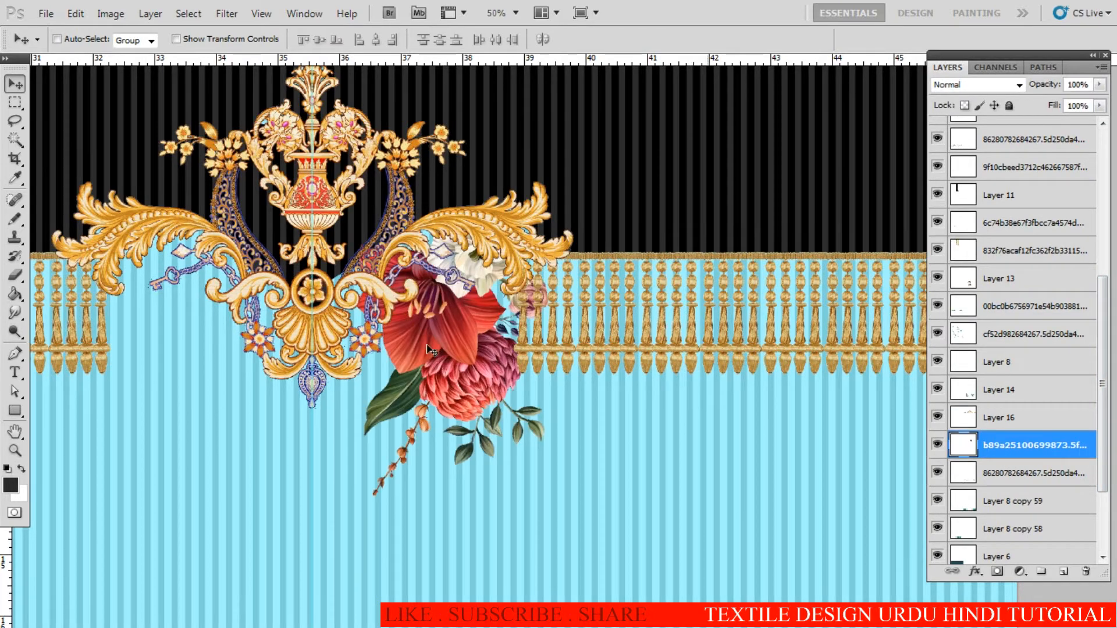
# Step: Move the bouquet slightly lower behind the ornament and rotate it slightly clockwise
pyautogui.moveTo(427, 345); pyautogui.dragTo(445, 370)
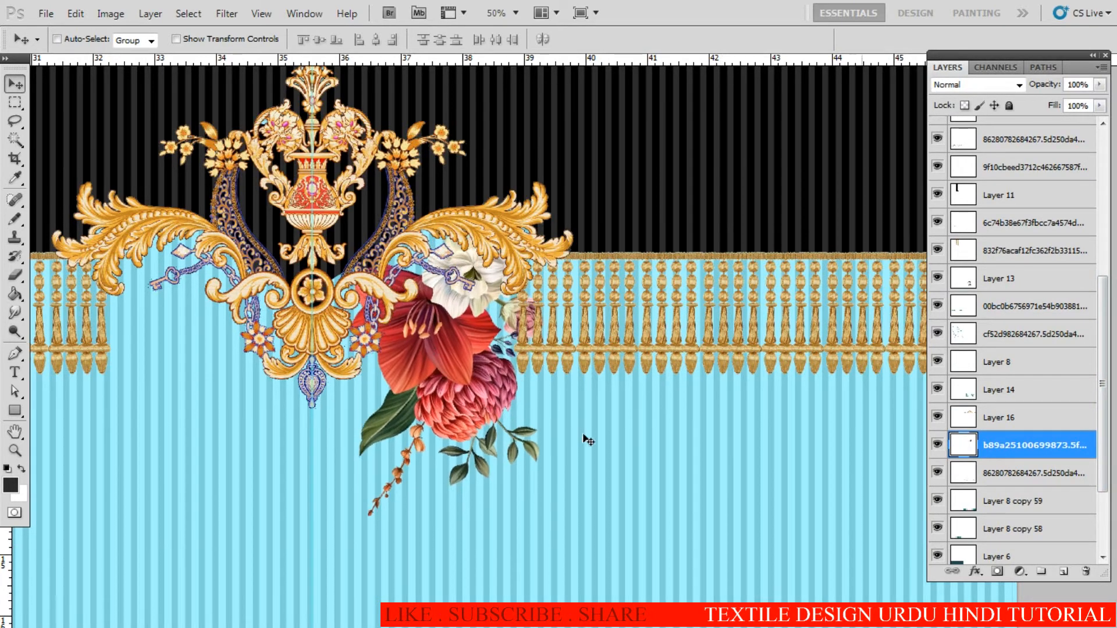
pyautogui.hotkey('ctrl', 't')
pyautogui.moveTo(634, 432); pyautogui.dragTo(630, 447)
pyautogui.press('Return')
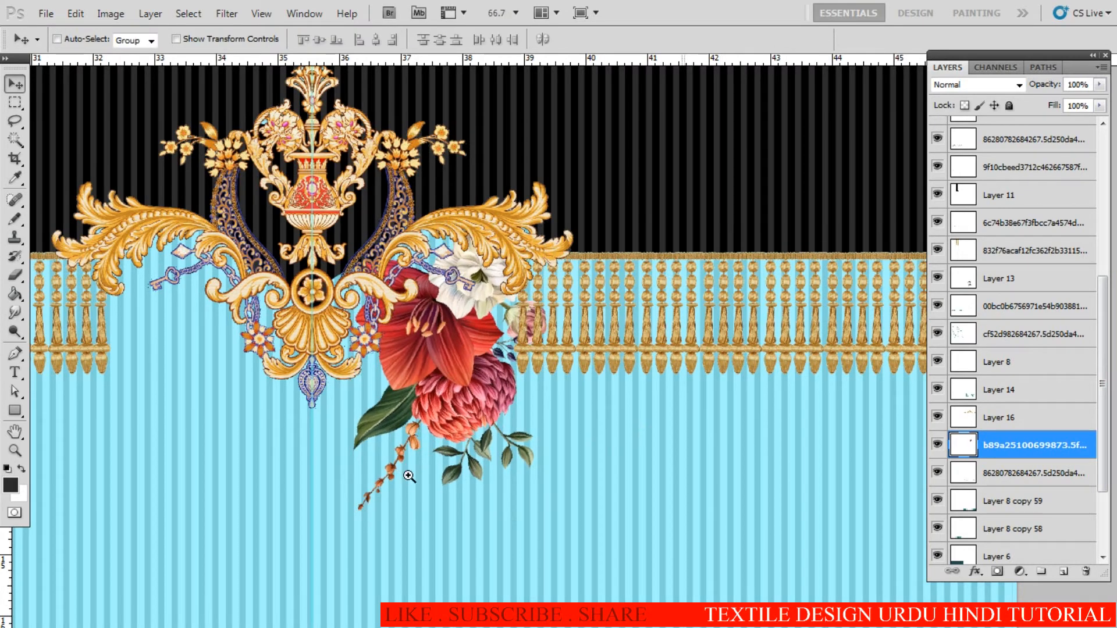
# Step: Lasso the orange bud stem hanging below the bouquet, delete it and deselect
pyautogui.keyDown('ctrl'); pyautogui.click(409, 475); pyautogui.keyUp('ctrl')
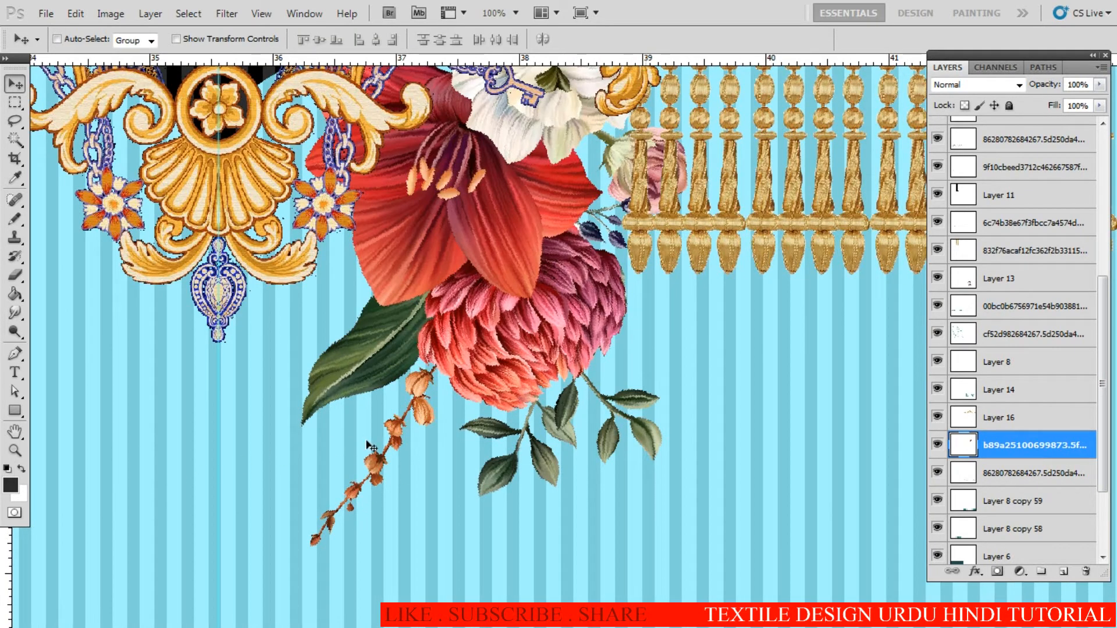
pyautogui.press('l')
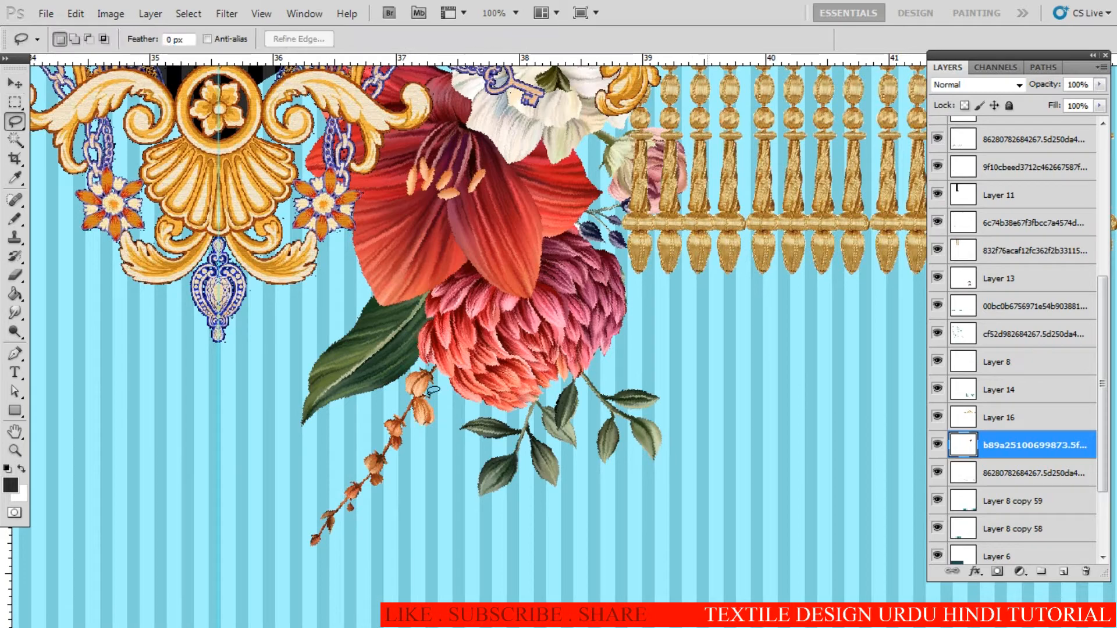
pyautogui.moveTo(434, 367); pyautogui.dragTo(426, 540)
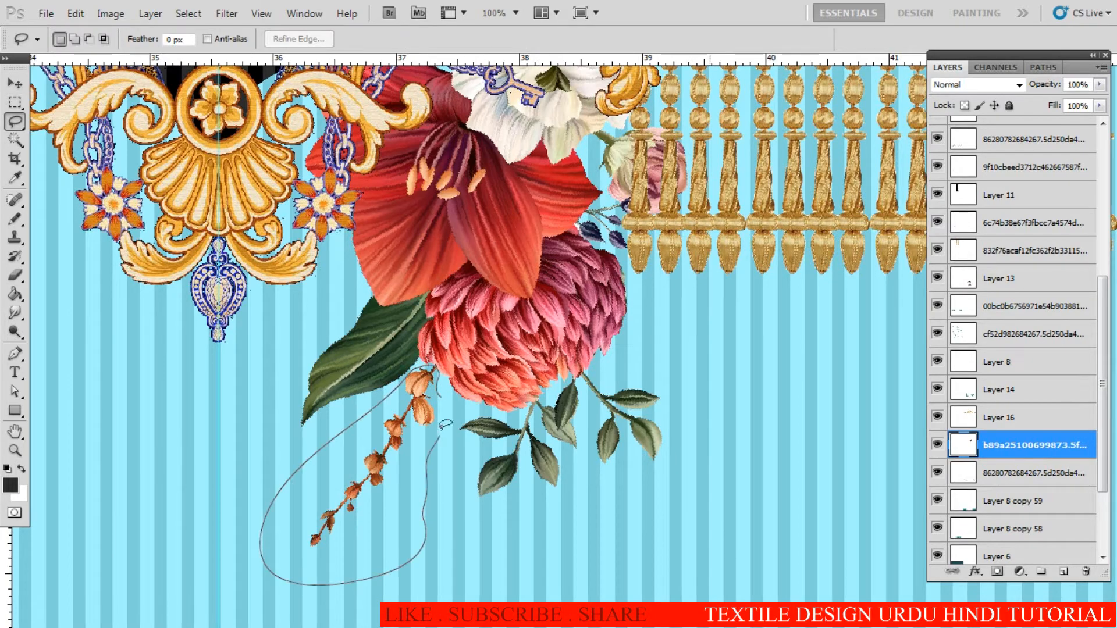
pyautogui.moveTo(445, 424); pyautogui.dragTo(434, 370)
pyautogui.press('Delete')
pyautogui.hotkey('ctrl', 'd')
# Step: Duplicate the bouquet toward the opposite side of the central ornament and flip the copy horizontally
pyautogui.keyDown('alt'); pyautogui.click(564, 390); pyautogui.keyUp('alt')
pyautogui.keyDown('alt'); pyautogui.click(564, 390); pyautogui.keyUp('alt')
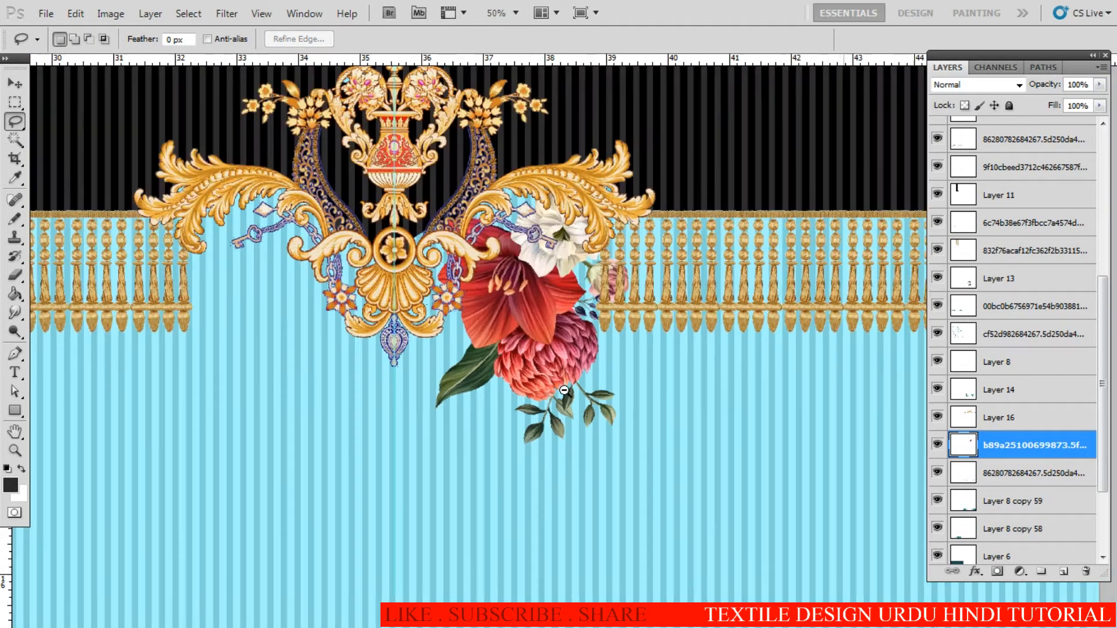
pyautogui.keyDown('alt'); pyautogui.click(563, 390); pyautogui.keyUp('alt')
pyautogui.keyDown('ctrl'); pyautogui.click(489, 391); pyautogui.keyUp('ctrl')
pyautogui.moveTo(614, 323); pyautogui.dragTo(455, 323)
pyautogui.hotkey('ctrl', 't')
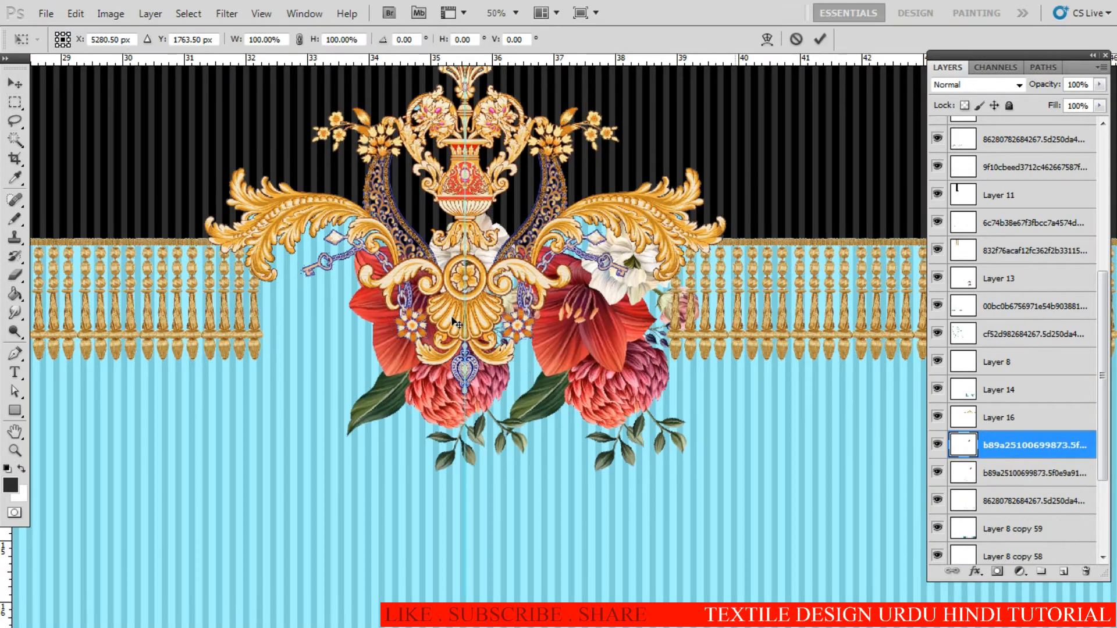
pyautogui.rightClick(455, 323)
pyautogui.click(512, 298)
pyautogui.press('Return')
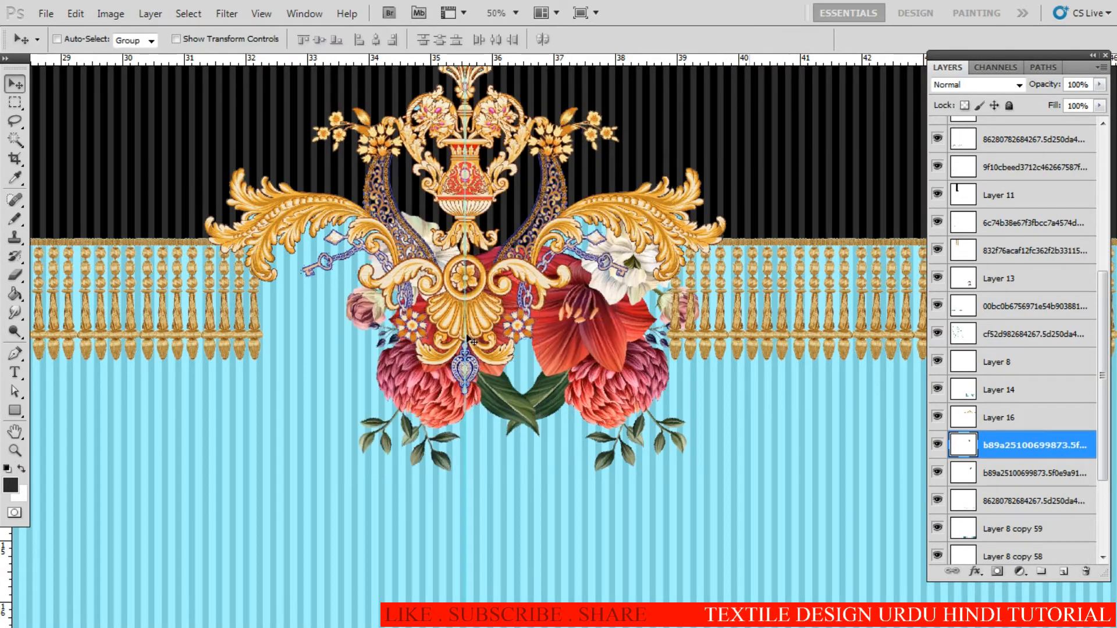
# Step: Move the flipped bouquet to the opposite side of the ornament and nudge it outward to mirror the original
pyautogui.moveTo(423, 382); pyautogui.dragTo(320, 382)
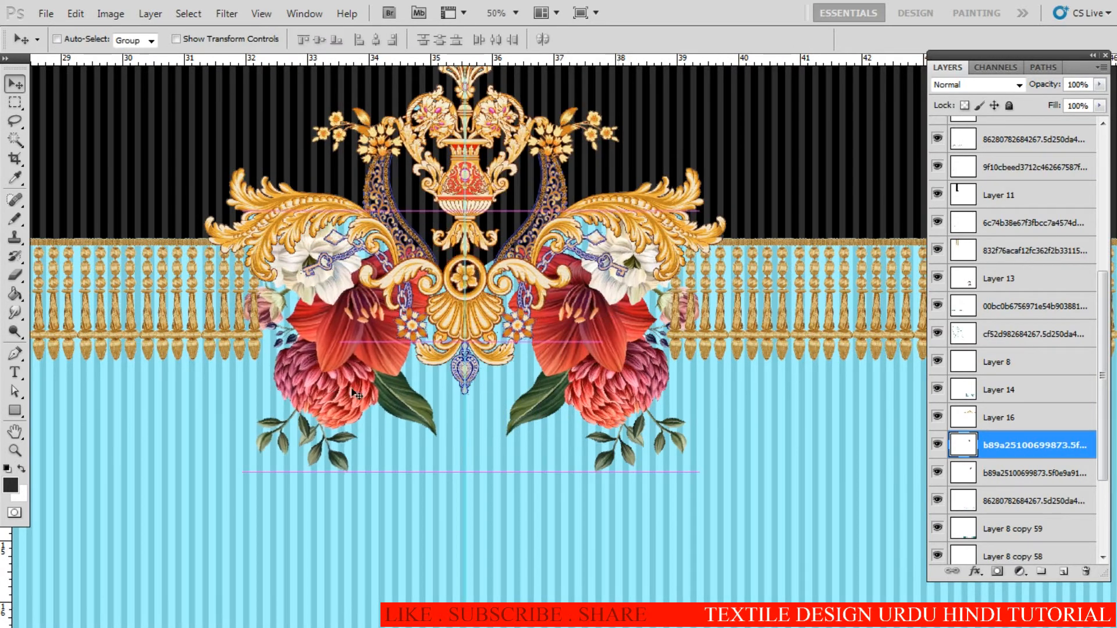
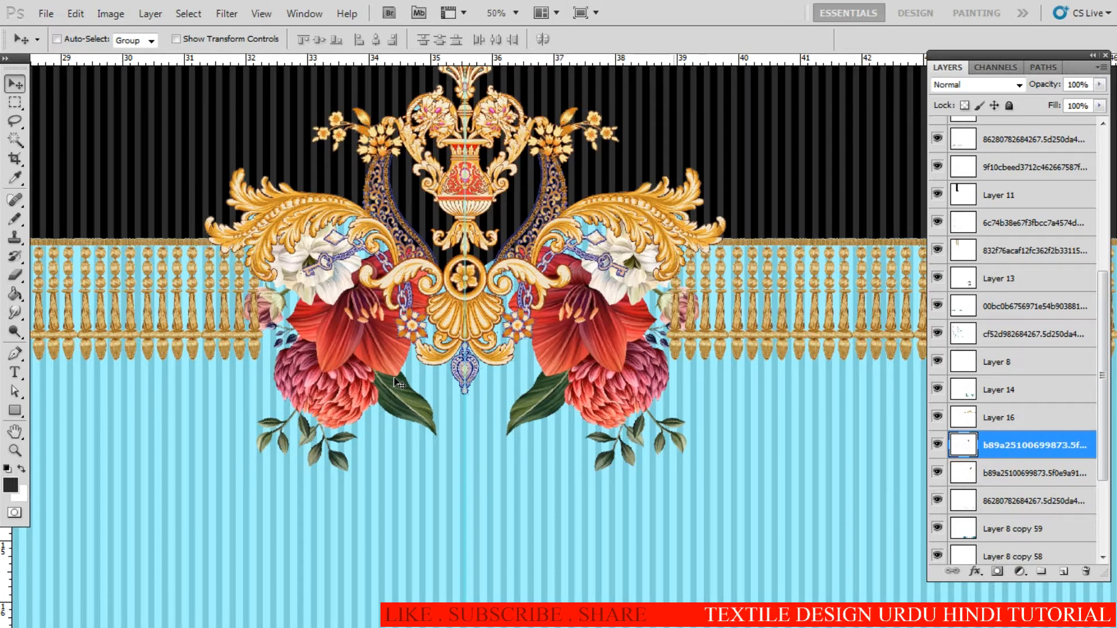
pyautogui.press('Left')
pyautogui.press('Left')
pyautogui.press('Left')
pyautogui.press('Left')
pyautogui.press('Left')
pyautogui.press('Left')
pyautogui.press('Left')
pyautogui.press('Left')
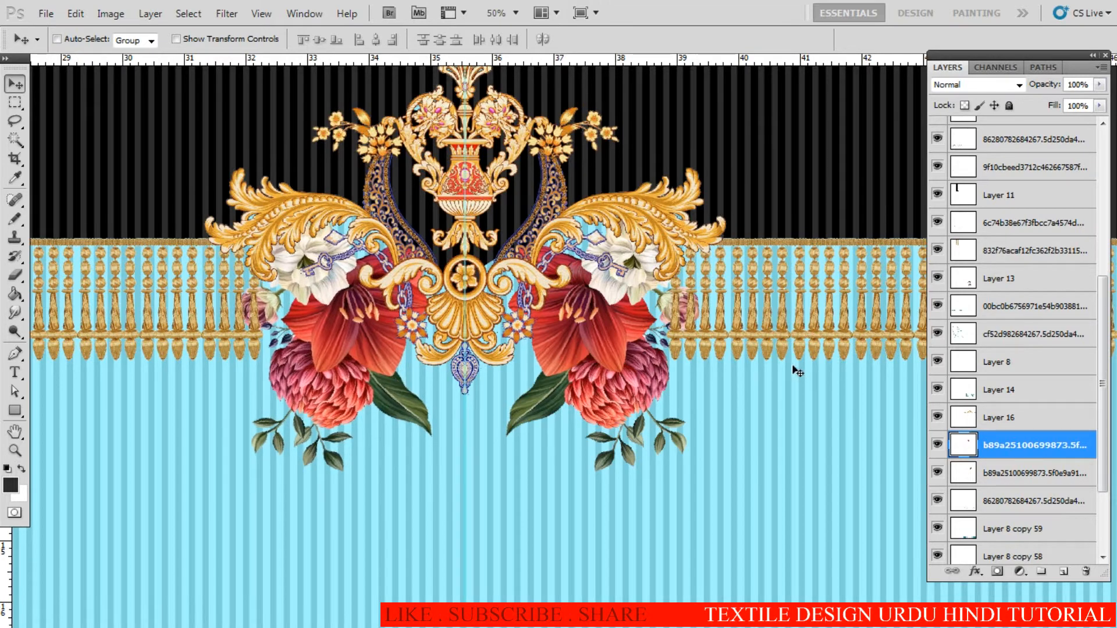
# Step: Merge the two bouquet layers and nudge the pair to X 5336 px, centred on the vertical guide
pyautogui.hotkey('ctrl', 'e')
pyautogui.scroll(-1, 588, 379)
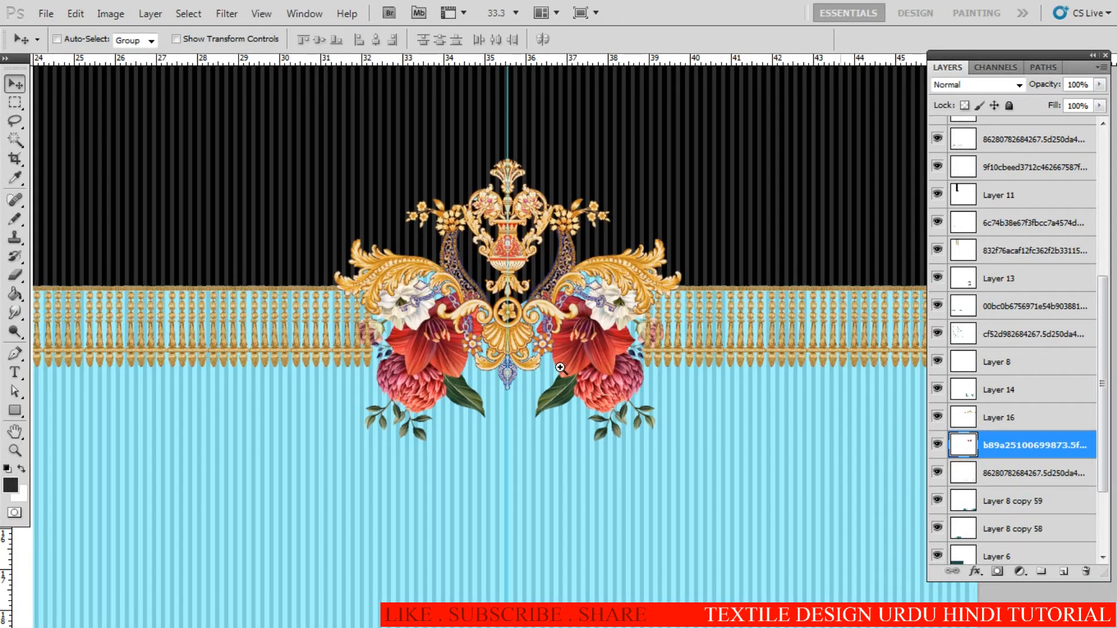
pyautogui.scroll(2, 559, 368)
pyautogui.hotkey('ctrl', 't')
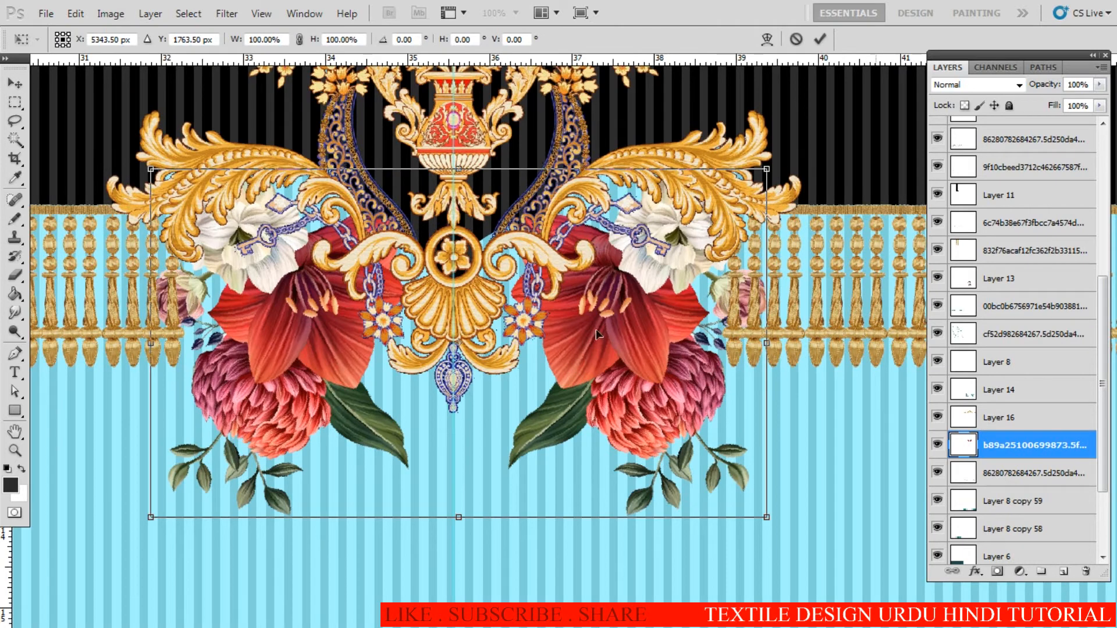
pyautogui.press('Left')
pyautogui.press('Left')
pyautogui.press('Left')
pyautogui.press('Left')
pyautogui.press('Left')
pyautogui.press('Left')
pyautogui.press('Left')
pyautogui.press('Left')
pyautogui.press('Left')
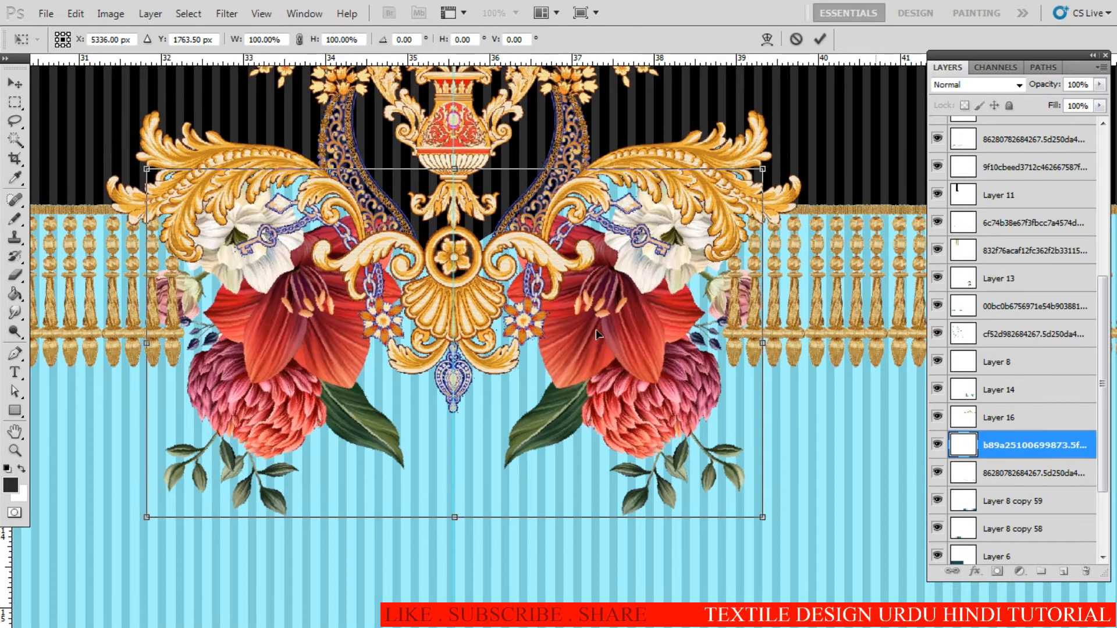
pyautogui.press('Return')
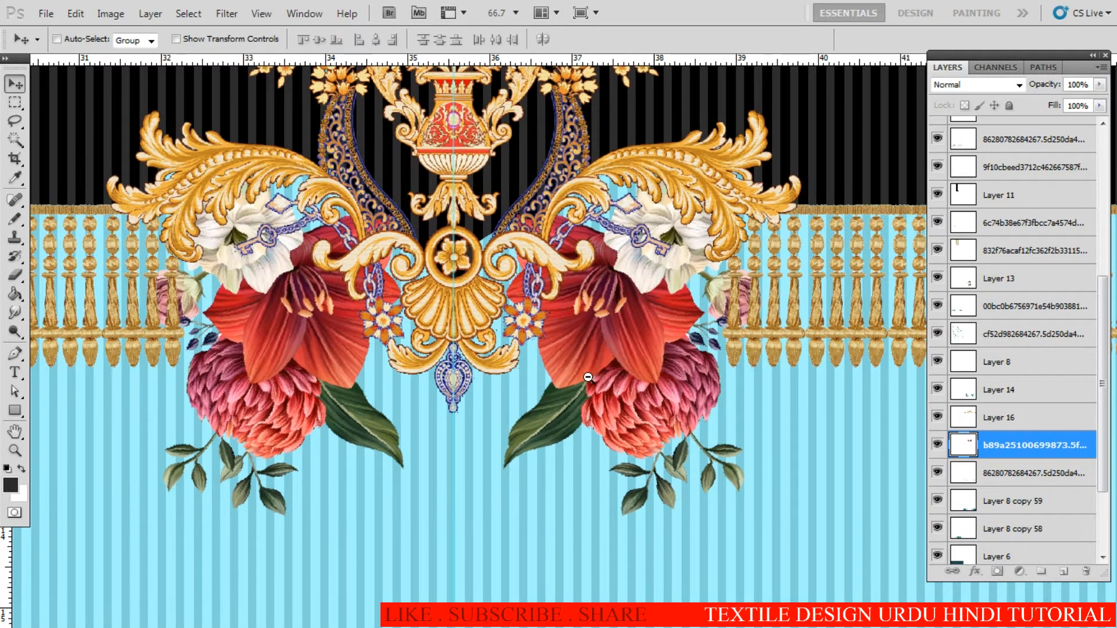
# Step: Open the flower spray image 8e259d556bd2a33defc02e8148103b18 from New folder (4)
pyautogui.scroll(-2, 589, 377)
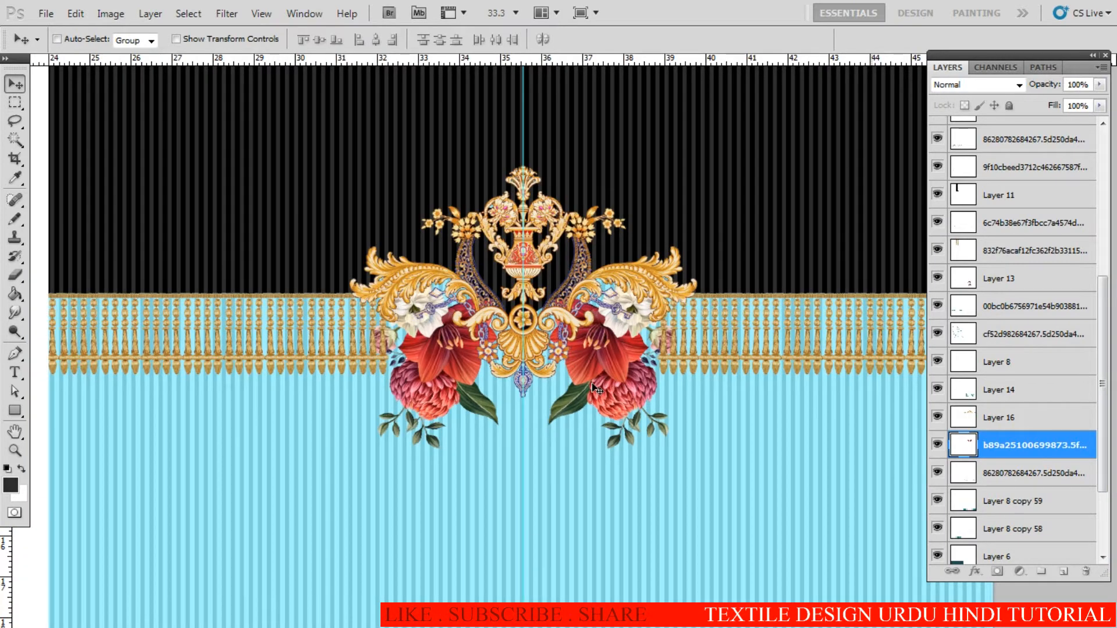
pyautogui.hotkey('ctrl', 'o')
pyautogui.click(327, 178)
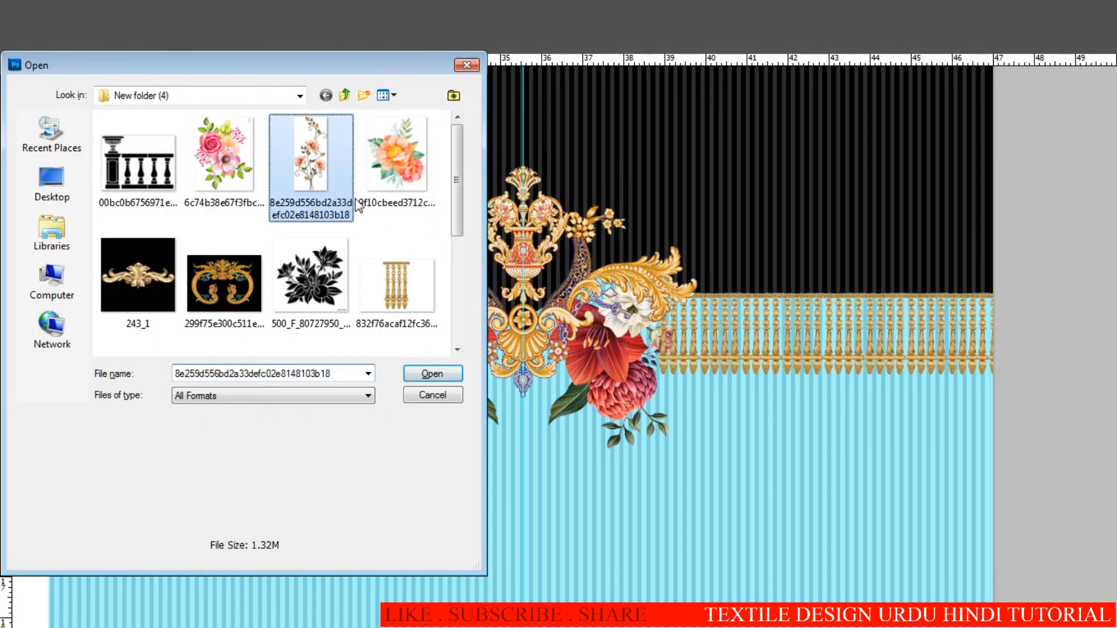
pyautogui.click(420, 375)
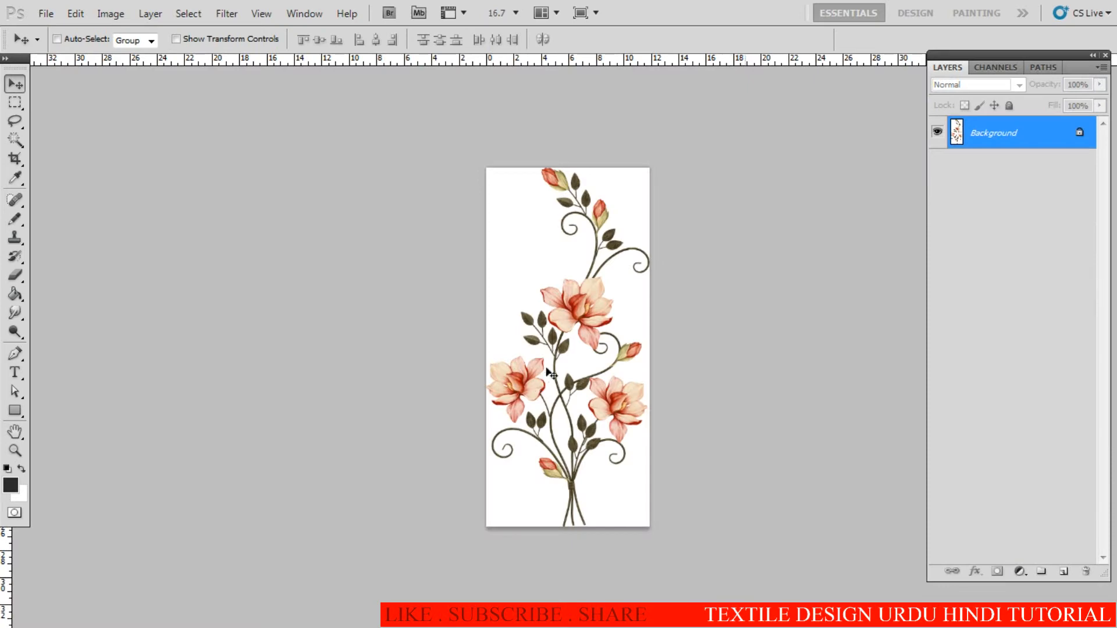
# Step: Isolate the flower spray from all its white background using the Magic Wand with Contiguous off, and copy it
pyautogui.press('w')
pyautogui.click(512, 293)
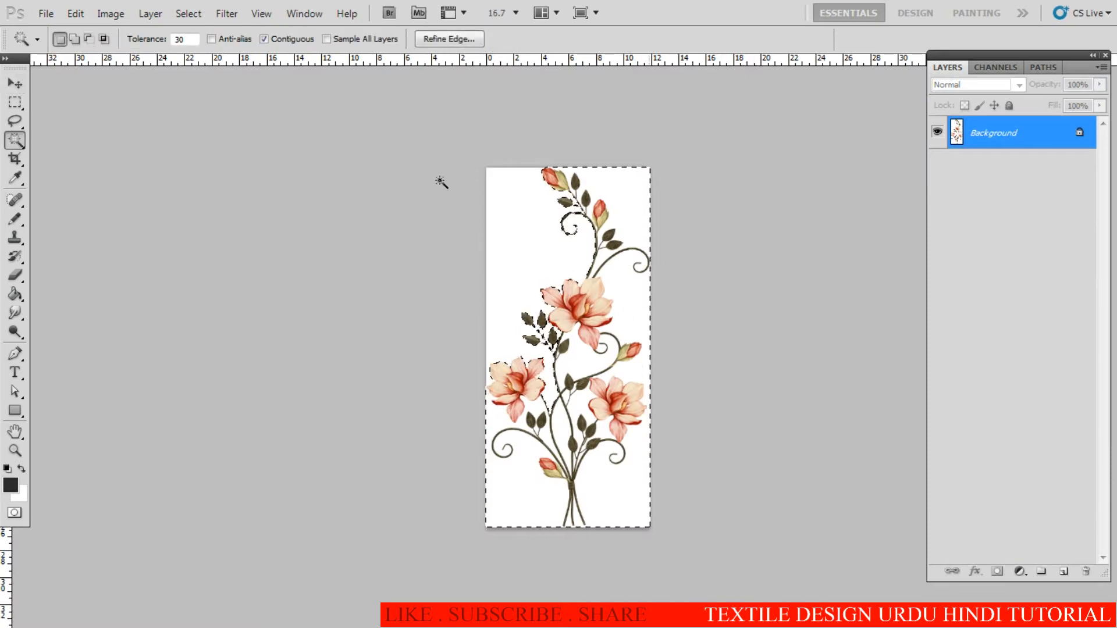
pyautogui.click(265, 39)
pyautogui.click(523, 250)
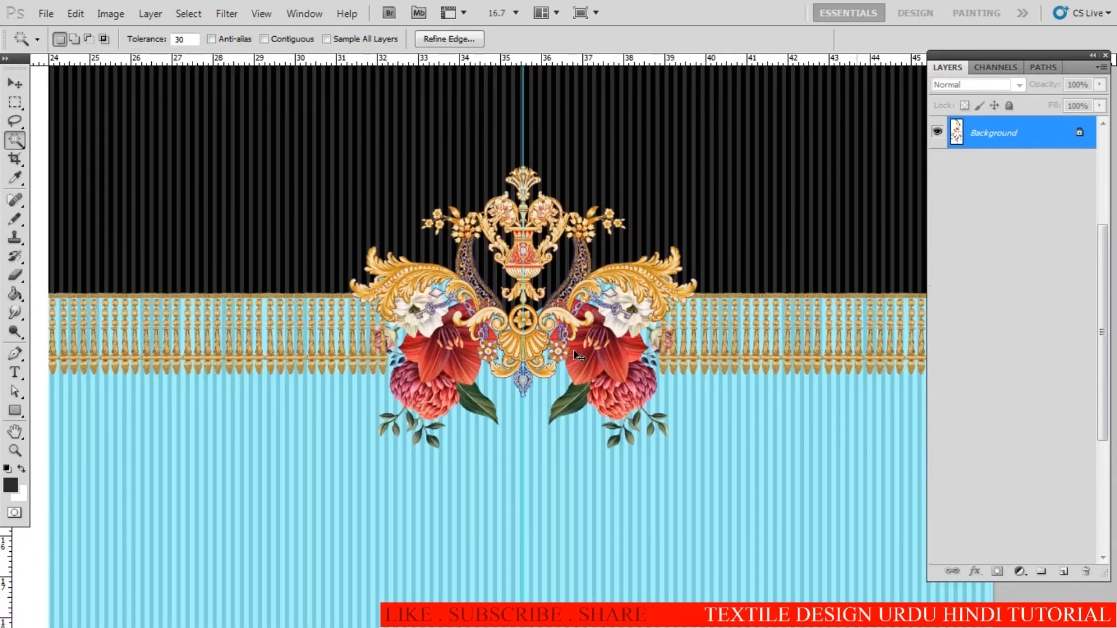
# Step: Paste the flower spray into the design, rotate it 180° and scale it down
pyautogui.hotkey('ctrl', 'v')
pyautogui.hotkey('ctrl', 't')
pyautogui.rightClick(581, 353)
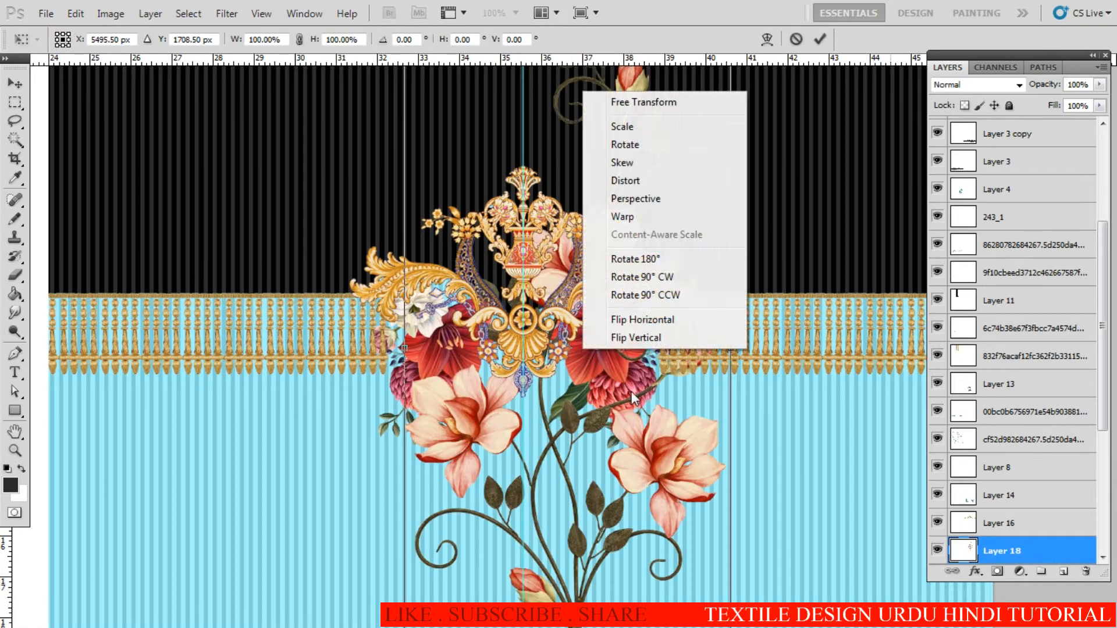
pyautogui.click(653, 260)
pyautogui.scroll(-4, 614, 372)
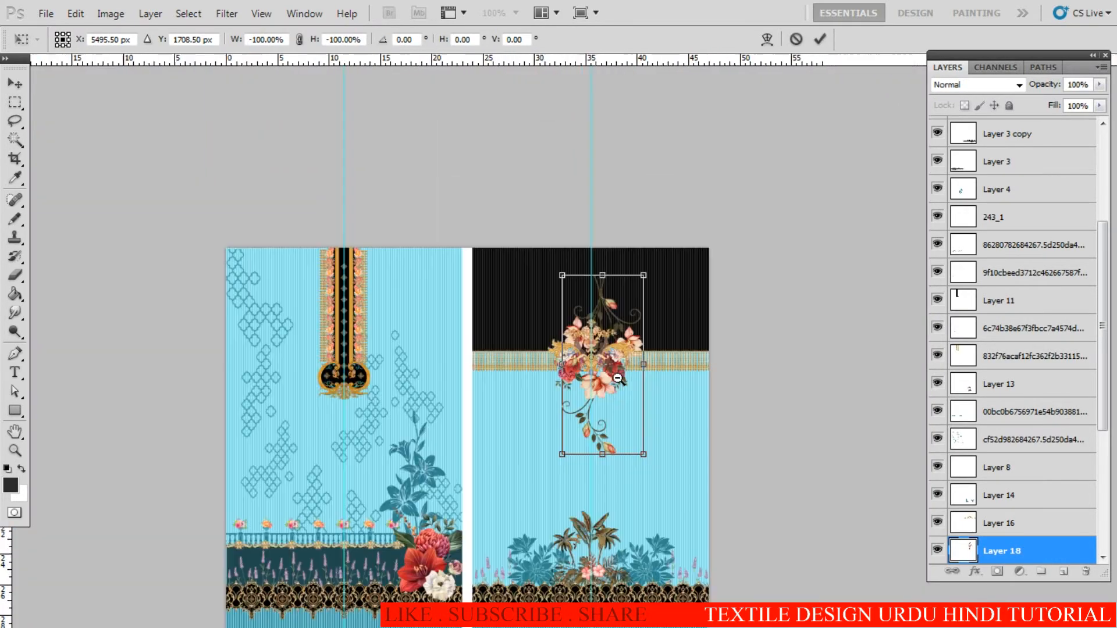
pyautogui.moveTo(650, 463); pyautogui.dragTo(618, 356)
pyautogui.press('Return')
pyautogui.press('v')
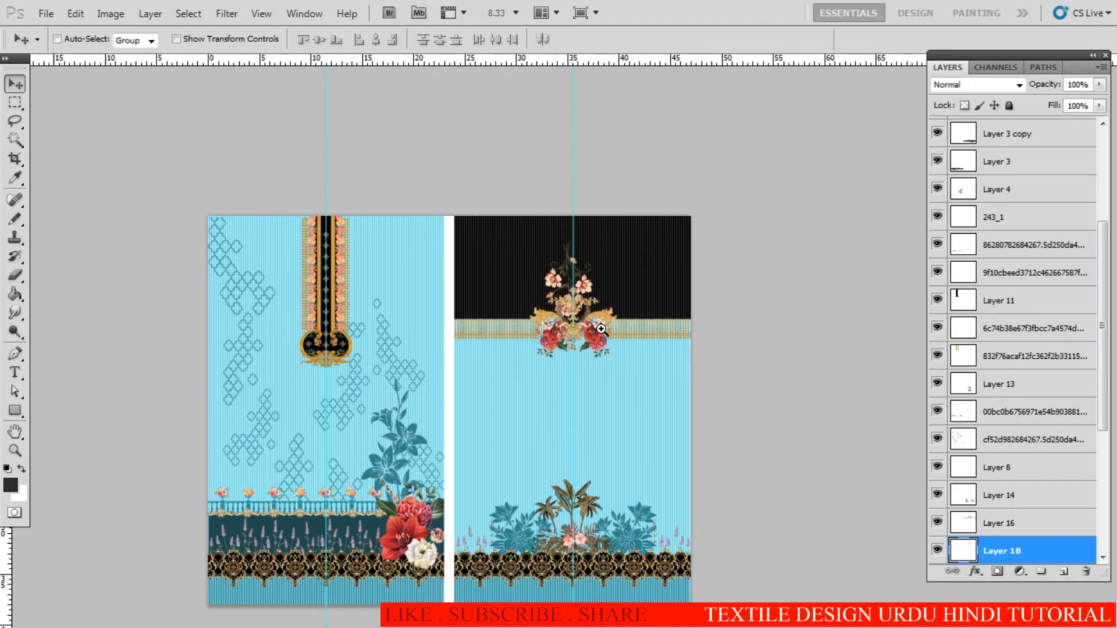
# Step: Place the flower spray hanging below the central ornament and rotate it -5.46° about its stem end
pyautogui.keyDown('ctrl'); pyautogui.click(601, 330); pyautogui.keyUp('ctrl')
pyautogui.keyDown('ctrl'); pyautogui.click(600, 329); pyautogui.keyUp('ctrl')
pyautogui.moveTo(515, 243); pyautogui.dragTo(548, 374)
pyautogui.hotkey('ctrl', 't')
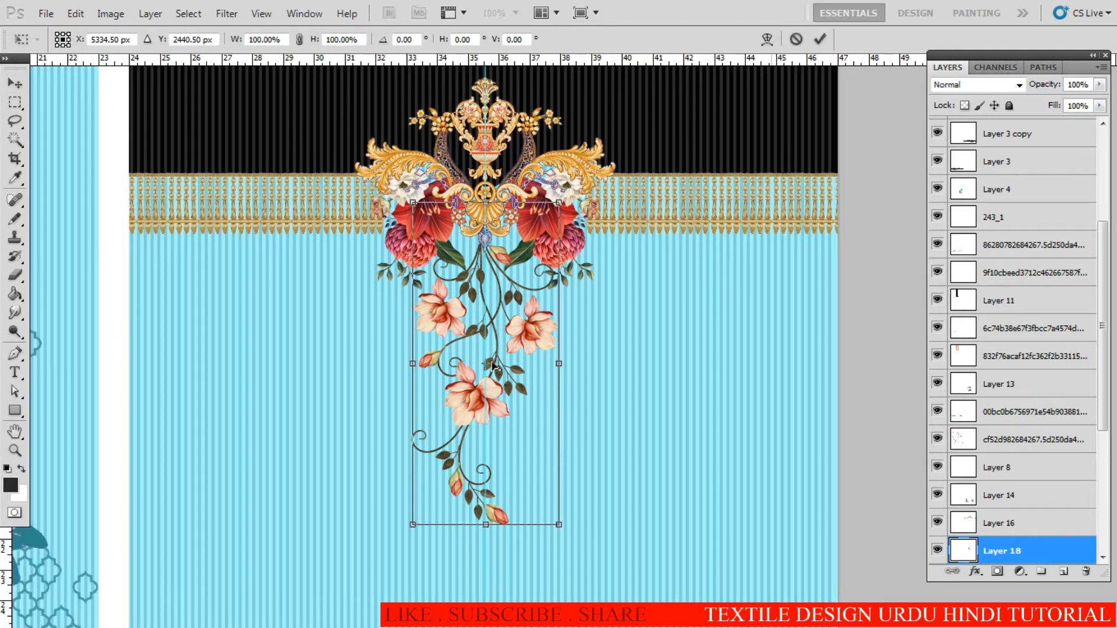
pyautogui.moveTo(477, 238); pyautogui.dragTo(475, 219)
pyautogui.moveTo(676, 331); pyautogui.dragTo(693, 318)
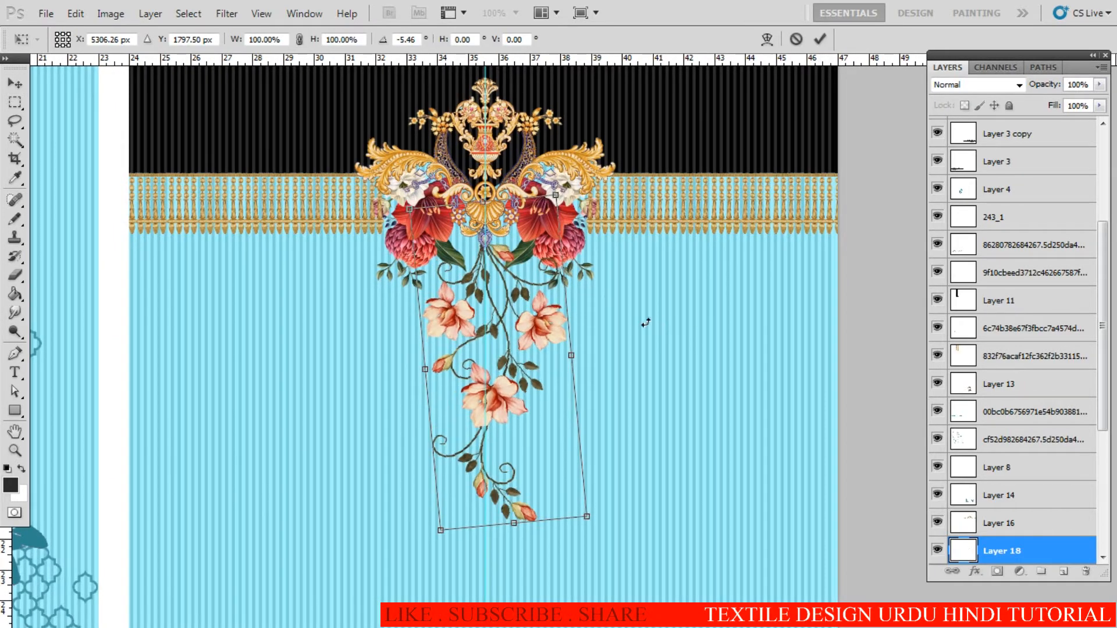
pyautogui.press('Return')
# Step: Examine the ornament, bouquets and hanging flower spray across the panel, and the lower layers of the stack
pyautogui.scroll(-3, 518, 404)
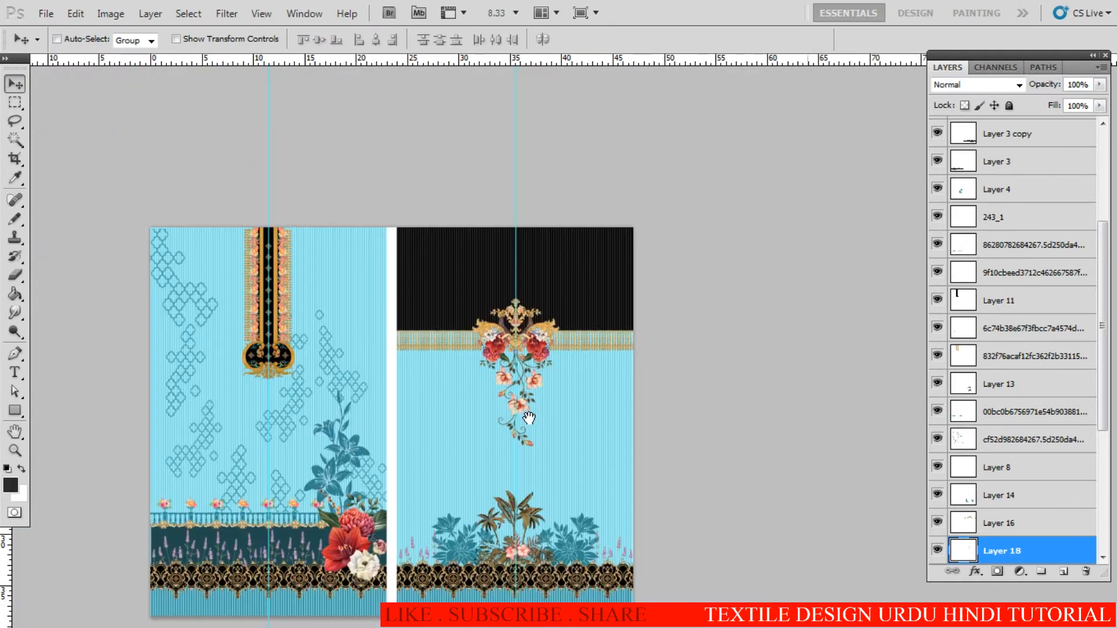
pyautogui.scroll(2, 528, 417)
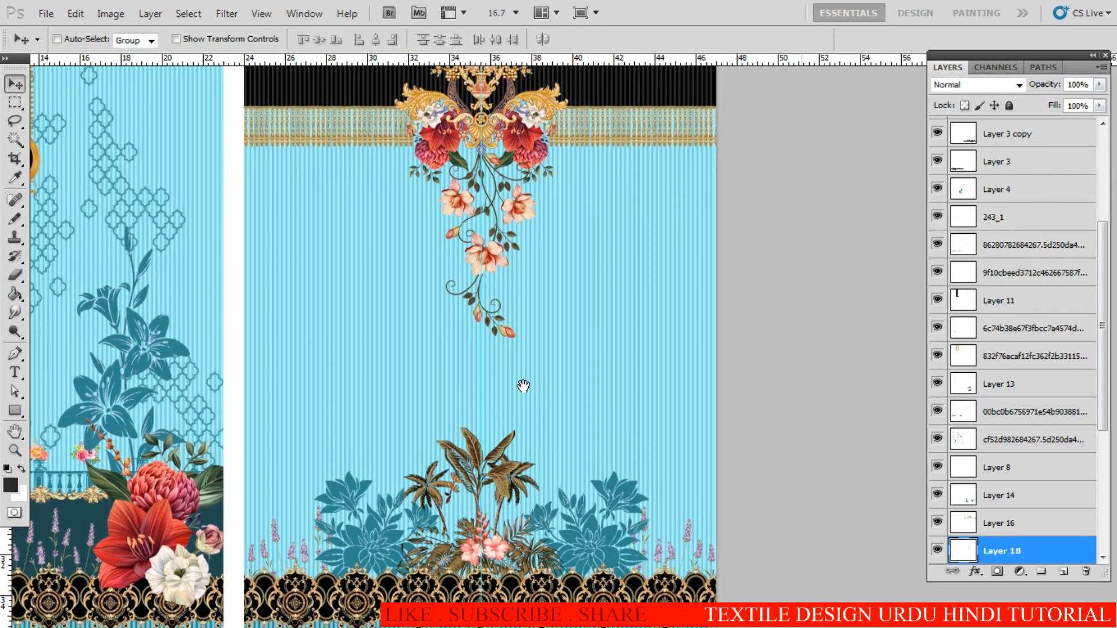
pyautogui.scroll(4, 523, 386)
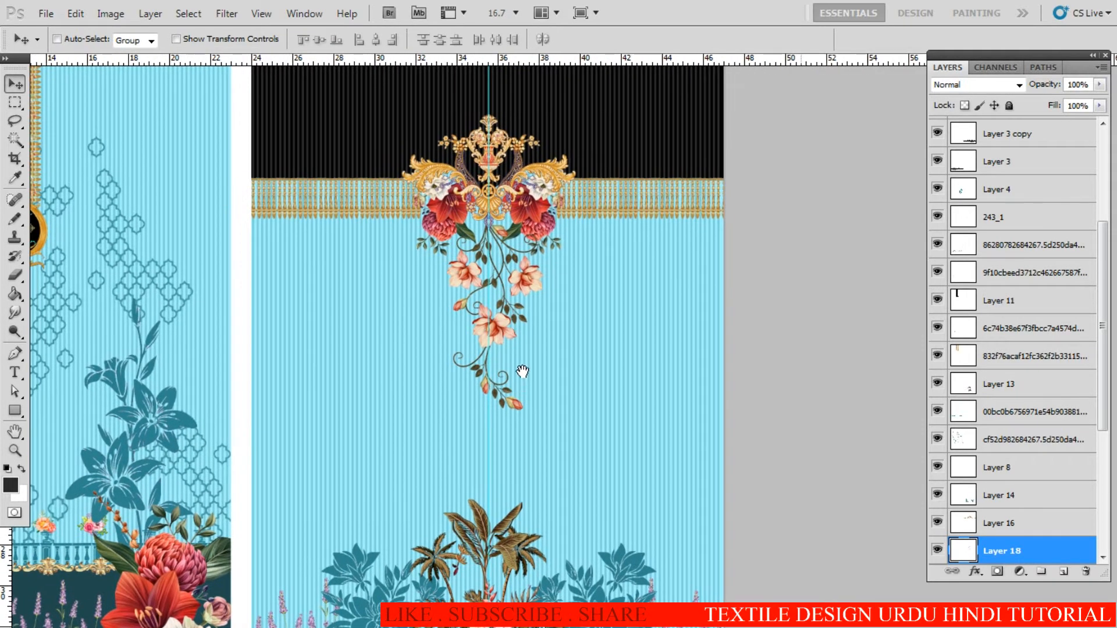
pyautogui.scroll(1, 483, 390)
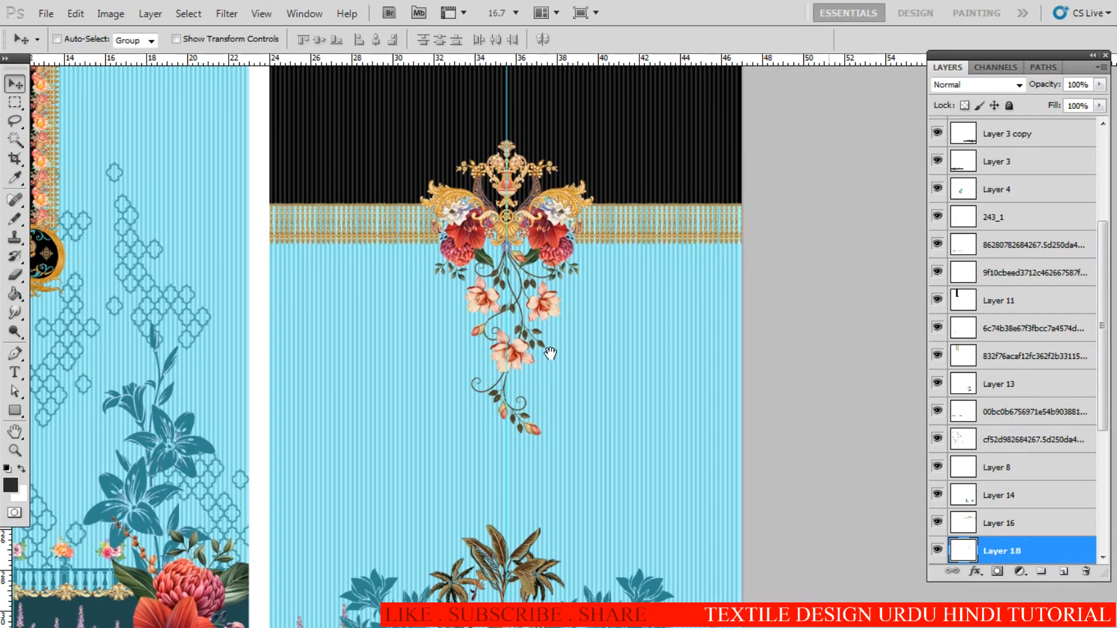
pyautogui.scroll(2, 550, 353)
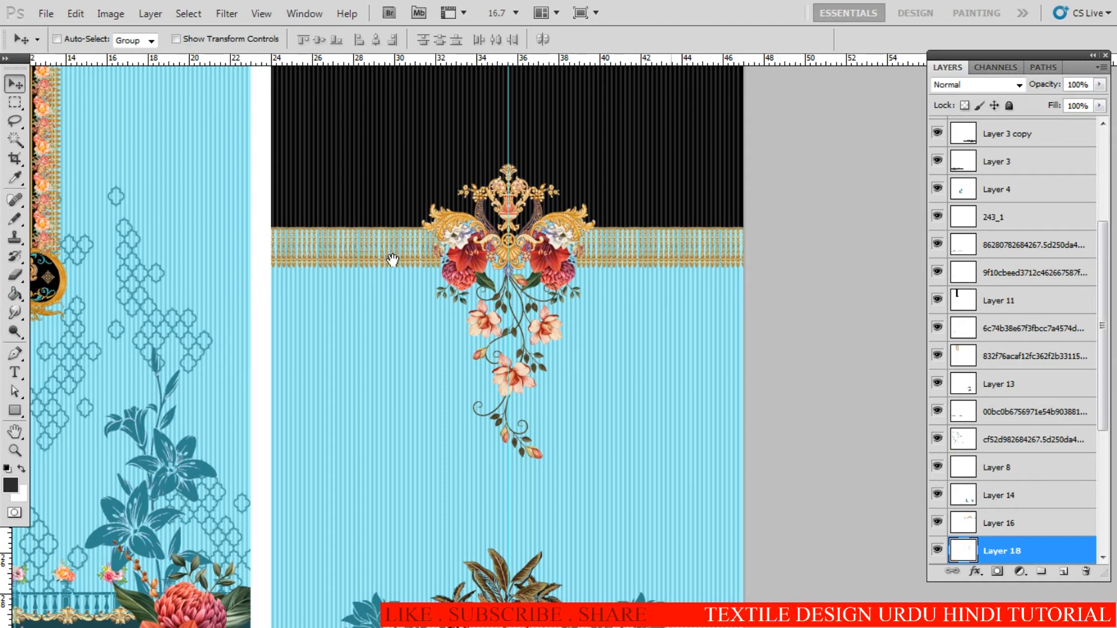
pyautogui.keyDown('ctrl'); pyautogui.click(390, 258); pyautogui.keyUp('ctrl')
pyautogui.keyDown('ctrl'); pyautogui.click(390, 257); pyautogui.keyUp('ctrl')
pyautogui.keyDown('alt'); pyautogui.click(488, 326); pyautogui.keyUp('alt')
pyautogui.keyDown('alt'); pyautogui.click(488, 325); pyautogui.keyUp('alt')
pyautogui.moveTo(580, 356); pyautogui.dragTo(488, 357)
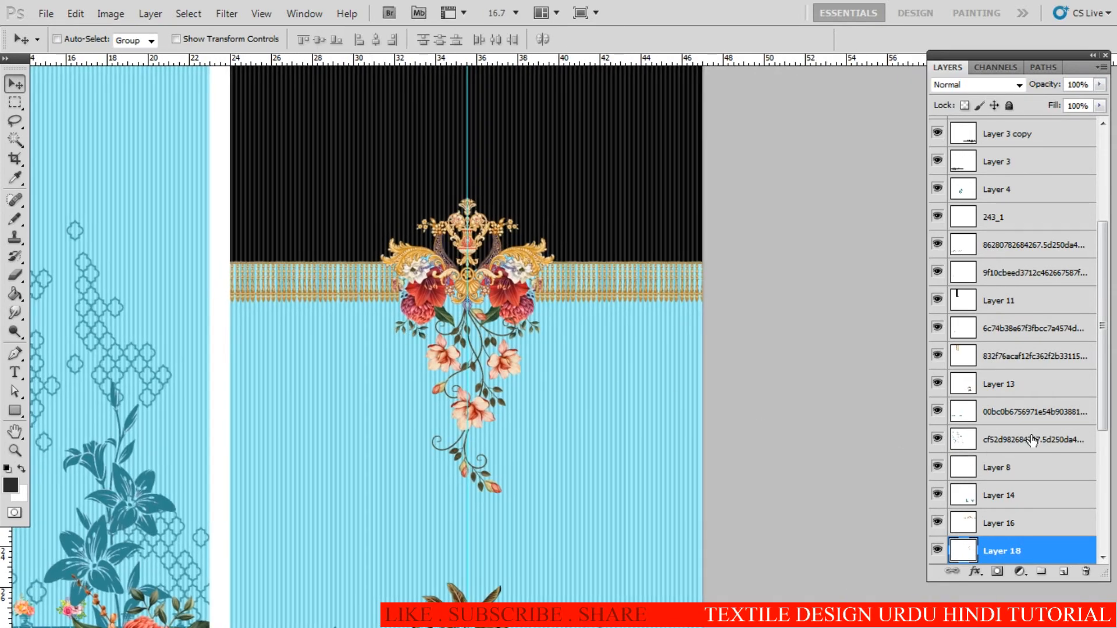
pyautogui.moveTo(1104, 390); pyautogui.dragTo(1090, 538)
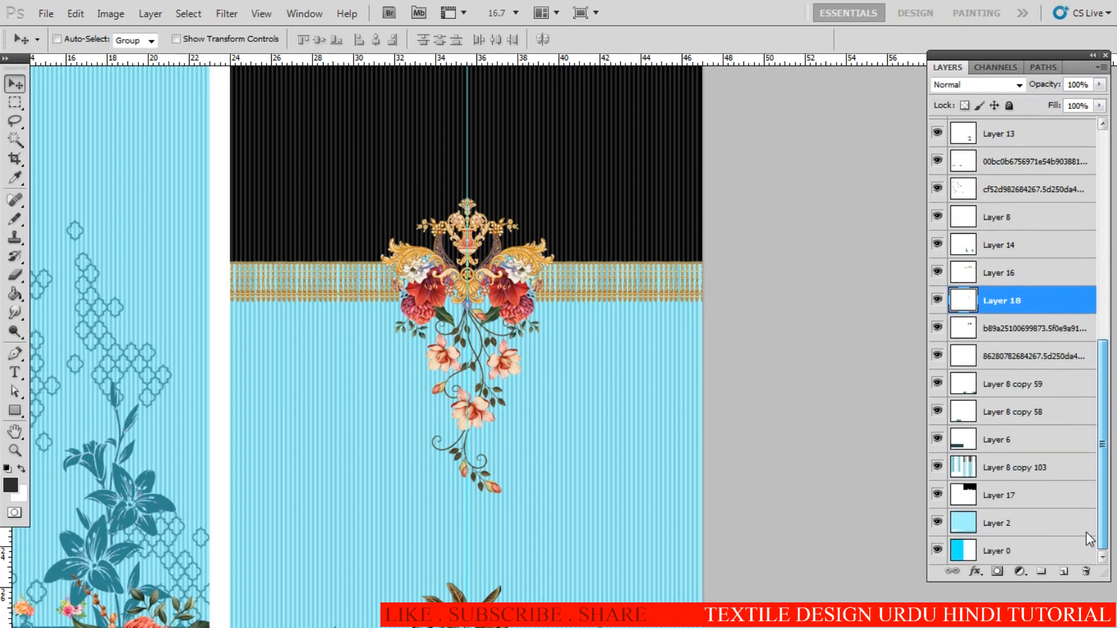
# Step: Create a new layer directly above Layer 17, the black top section, and switch to the Brush tool
pyautogui.click(991, 495)
pyautogui.click(1061, 568)
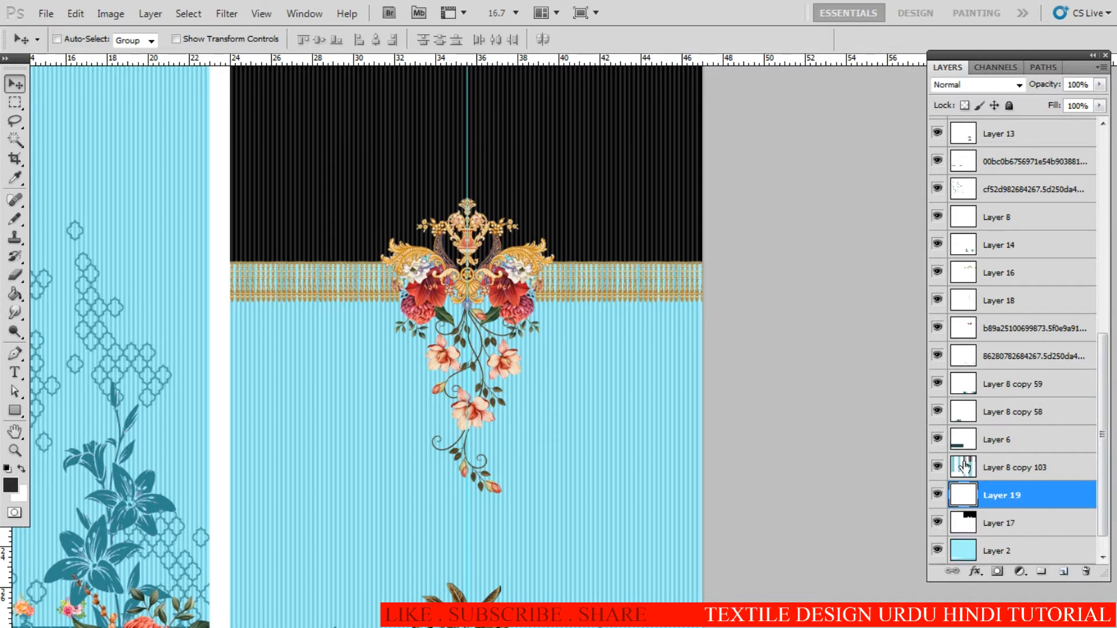
pyautogui.press('b')
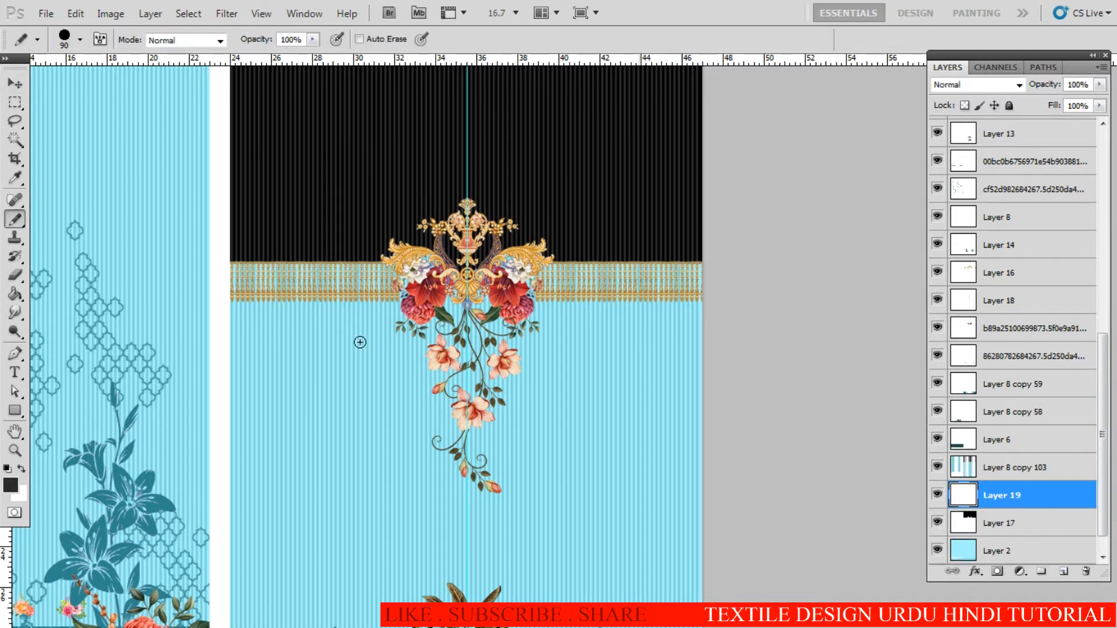
pyautogui.hotkey('shift', 'b')
pyautogui.hotkey('shift', 'b')
pyautogui.hotkey('shift', 'b')
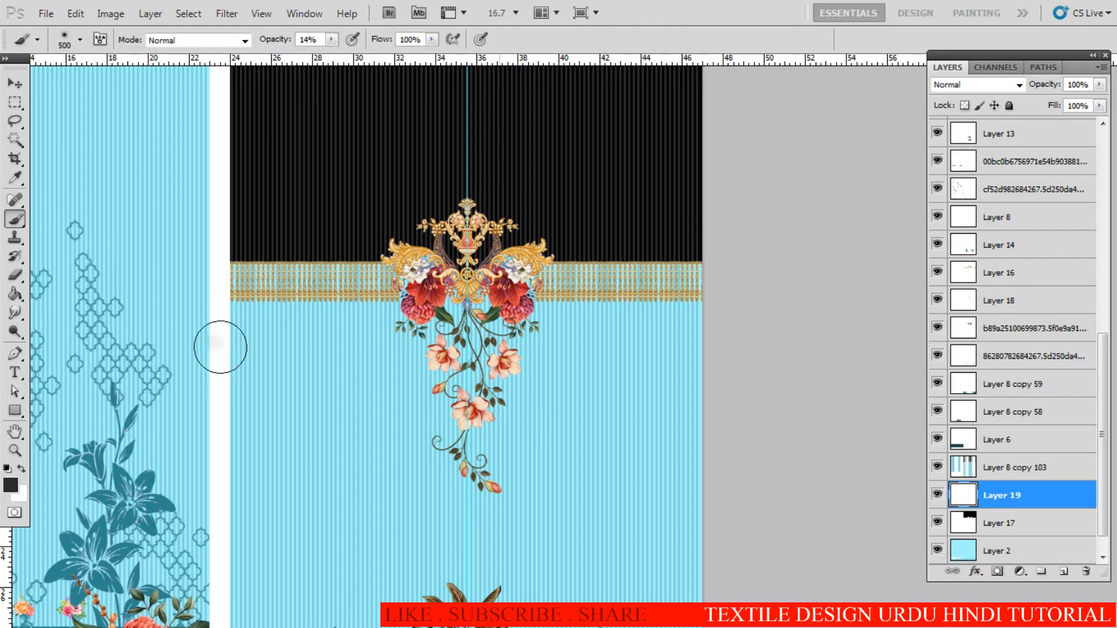
# Step: Choose the soft round brush tip with 0% hardness and enlarge it to 1200 px
pyautogui.press(']')
pyautogui.press(']')
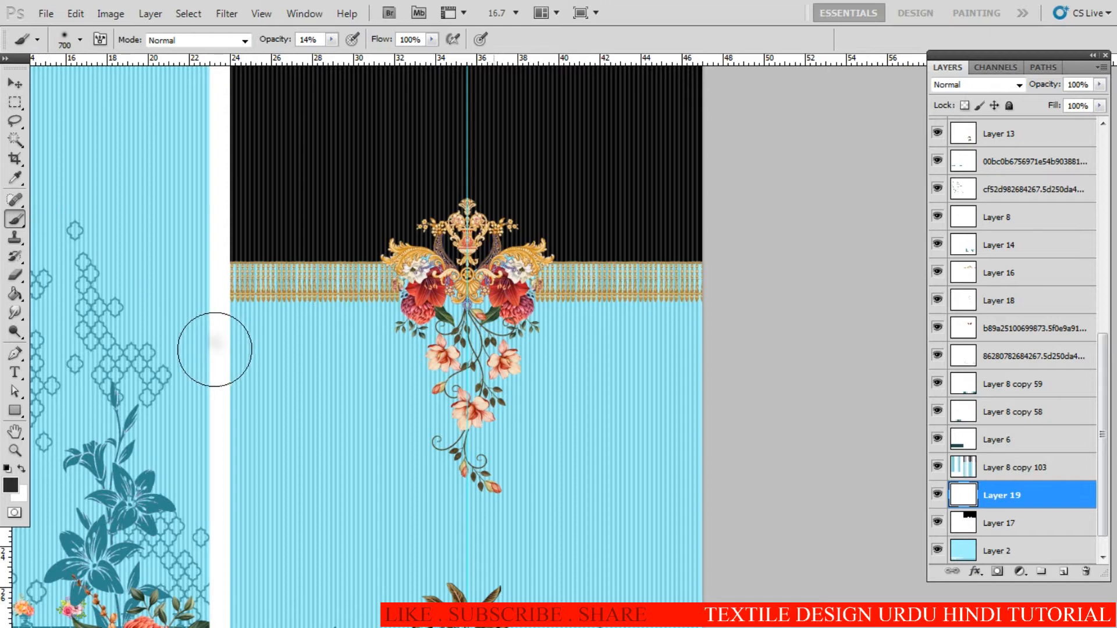
pyautogui.press(']')
pyautogui.press('F5')
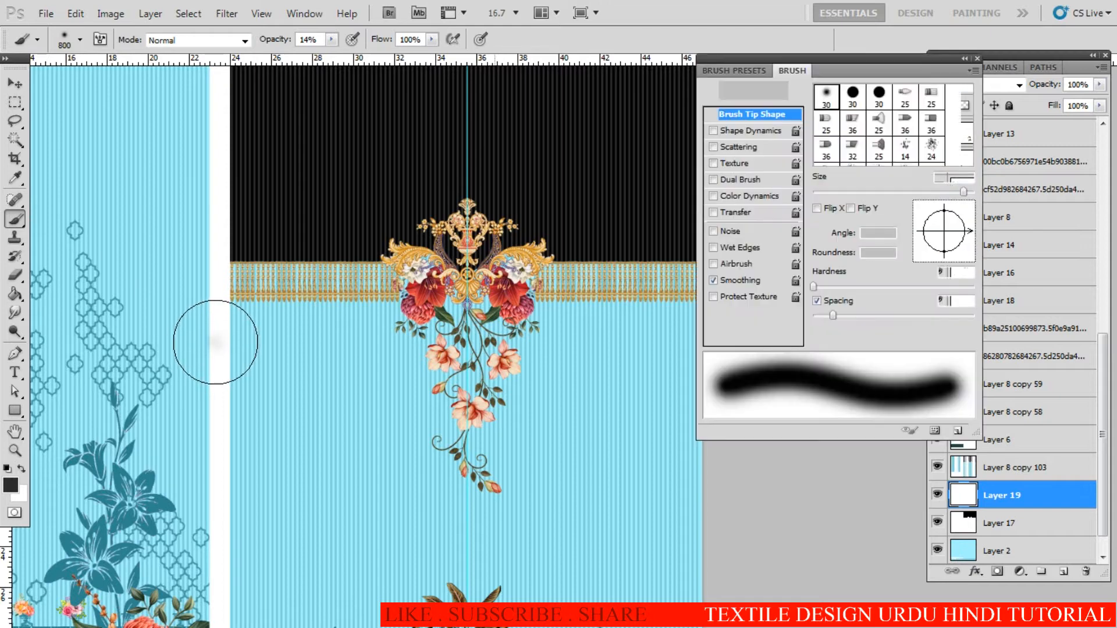
pyautogui.click(880, 98)
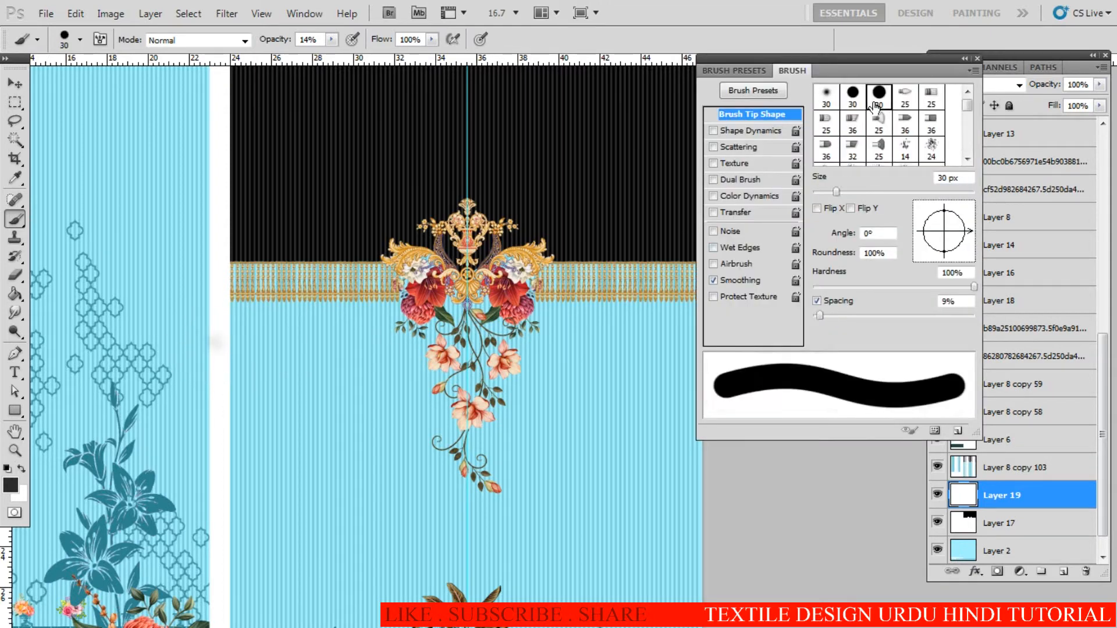
pyautogui.click(825, 99)
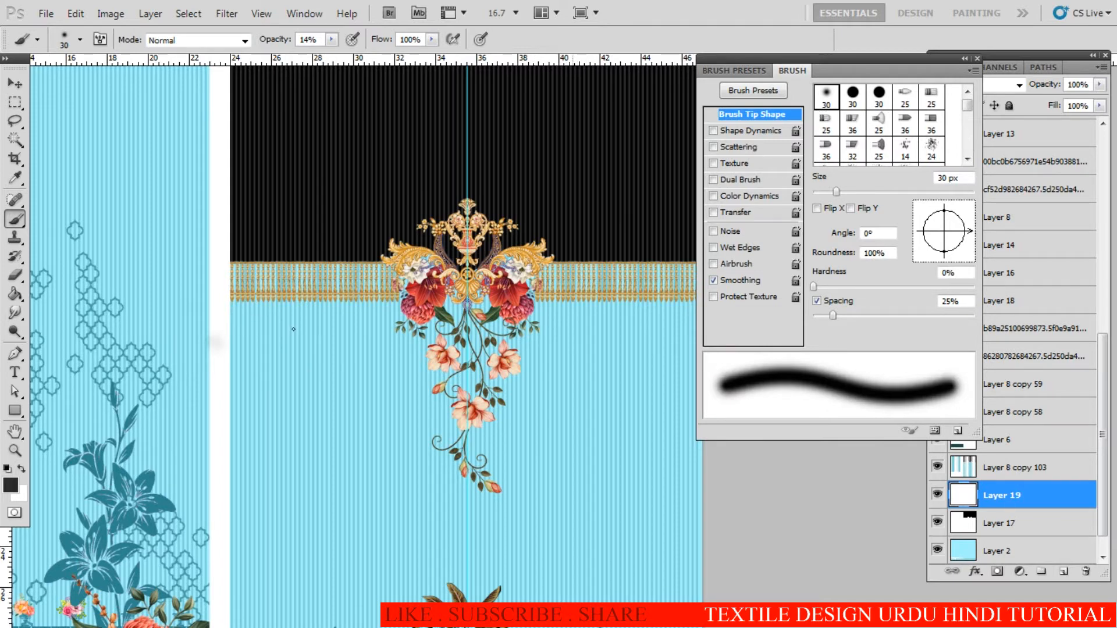
pyautogui.press(']')
pyautogui.press(']')
pyautogui.press(']')
pyautogui.press(']')
pyautogui.press(']')
pyautogui.press(']')
pyautogui.press(']')
pyautogui.press(']')
pyautogui.press(']')
pyautogui.press(']')
pyautogui.press(']')
pyautogui.press(']')
pyautogui.press(']')
pyautogui.press(']')
pyautogui.press(']')
pyautogui.press(']')
pyautogui.press(']')
pyautogui.press(']')
pyautogui.press(']')
pyautogui.press(']')
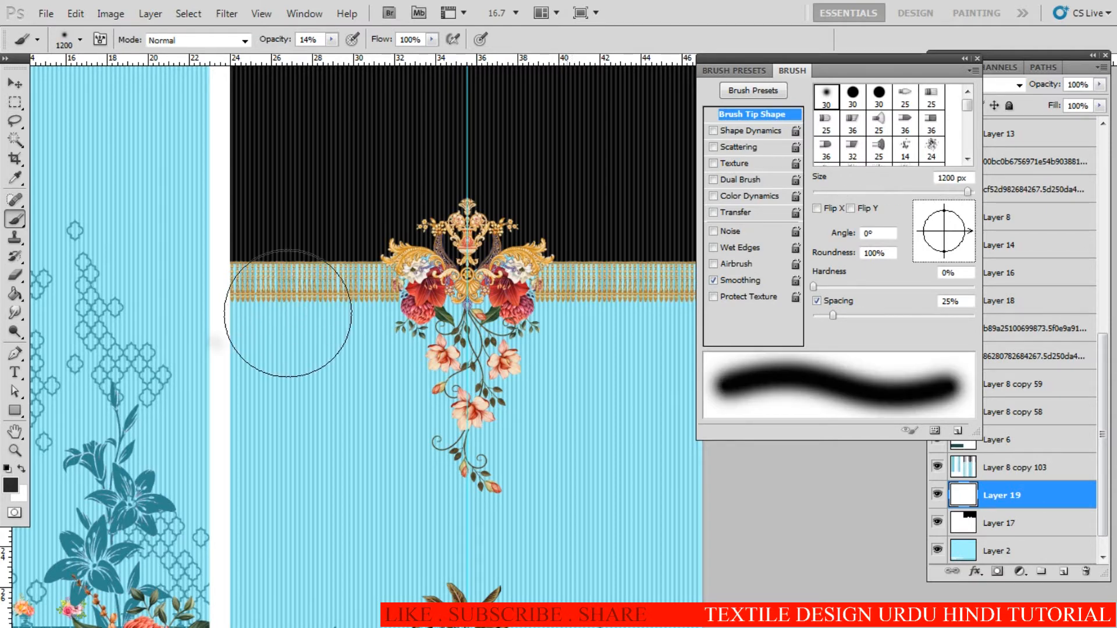
# Step: Brush a faint 14% opacity shadow across the panel's full width along the golden railing
pyautogui.moveTo(477, 334); pyautogui.dragTo(461, 350)
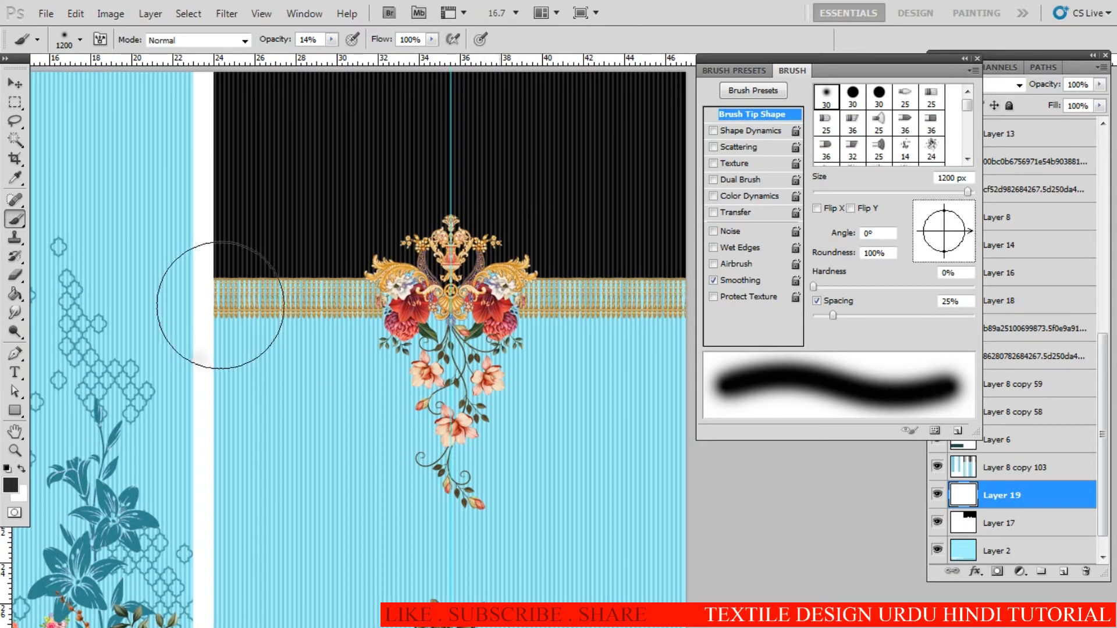
pyautogui.moveTo(220, 305); pyautogui.dragTo(197, 309)
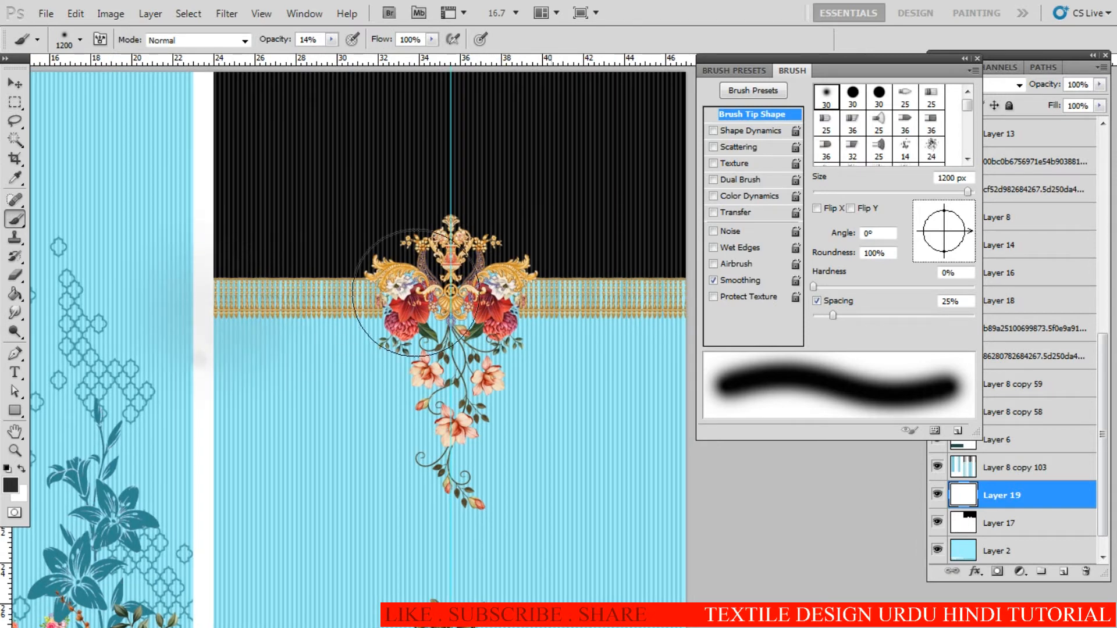
pyautogui.moveTo(416, 293); pyautogui.dragTo(715, 303)
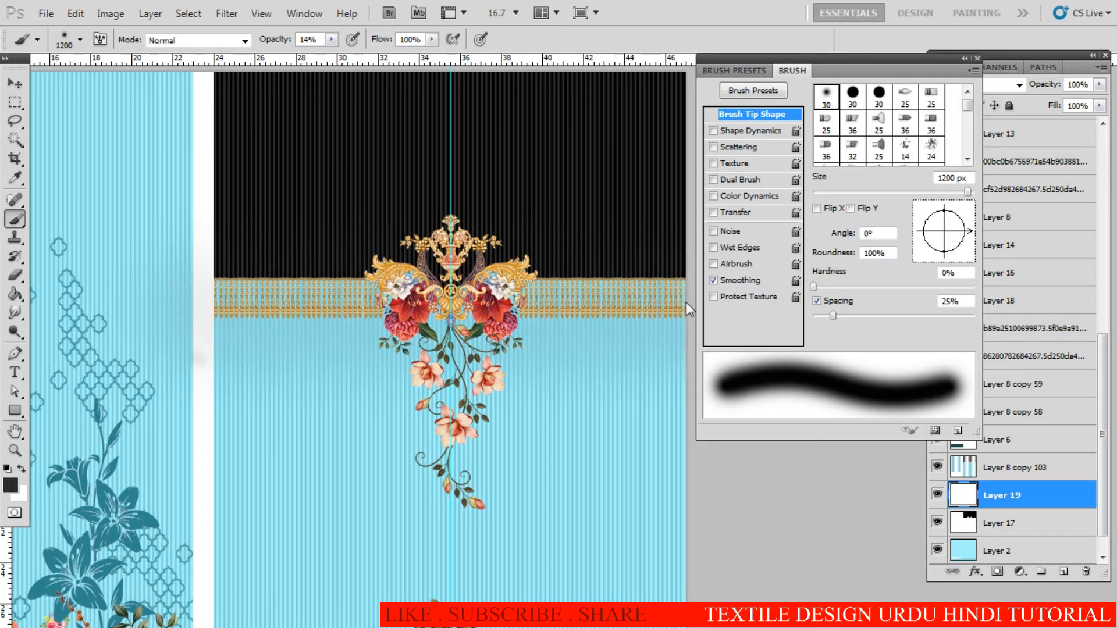
# Step: Raise the brush opacity to 45%, try a shadow stroke along the railing and undo that stroke
pyautogui.click(331, 39)
pyautogui.moveTo(356, 54); pyautogui.dragTo(359, 56)
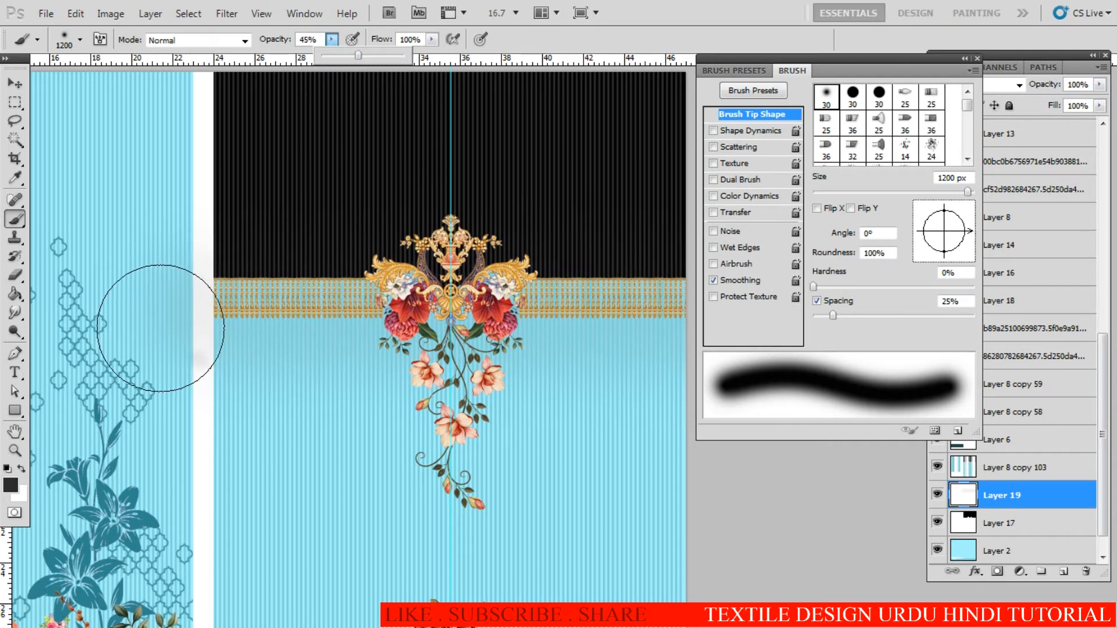
pyautogui.moveTo(173, 322)
pyautogui.mouseDown()
pyautogui.moveTo(400, 311)
pyautogui.moveTo(727, 315)
pyautogui.mouseUp()
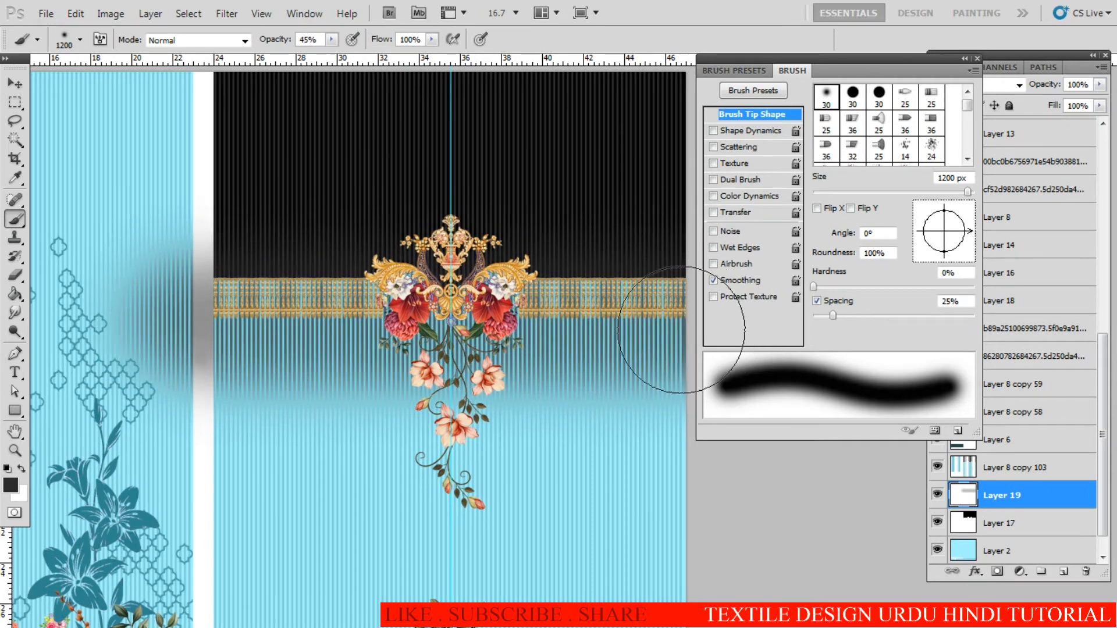
pyautogui.hotkey('ctrl', 'z')
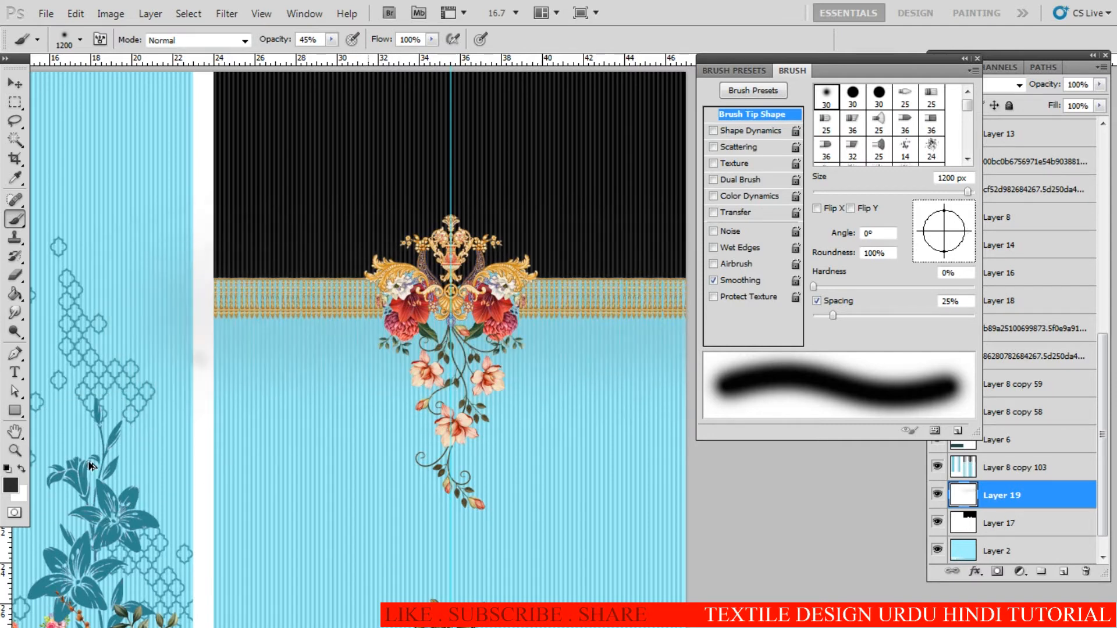
# Step: Set the foreground color to pure black (000000) and brush a stronger shadow across the panel beneath the railing
pyautogui.click(11, 484)
pyautogui.moveTo(861, 328); pyautogui.dragTo(853, 375)
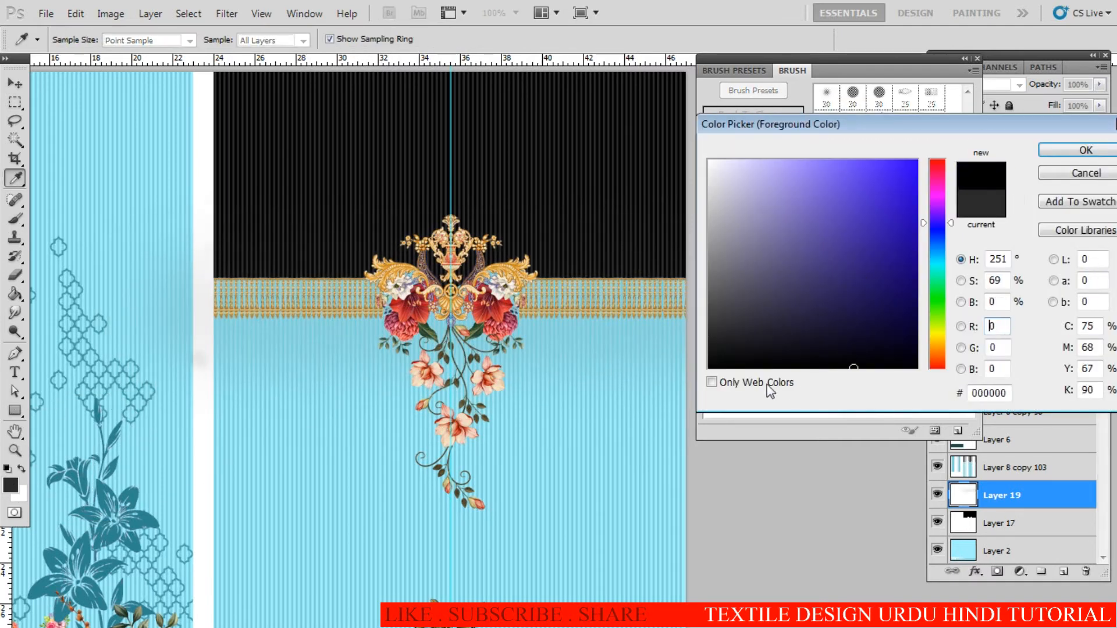
pyautogui.press('Return')
pyautogui.moveTo(149, 274)
pyautogui.mouseDown()
pyautogui.moveTo(578, 299)
pyautogui.moveTo(723, 324)
pyautogui.mouseUp()
pyautogui.moveTo(159, 330)
pyautogui.mouseDown()
pyautogui.moveTo(525, 314)
pyautogui.moveTo(723, 324)
pyautogui.mouseUp()
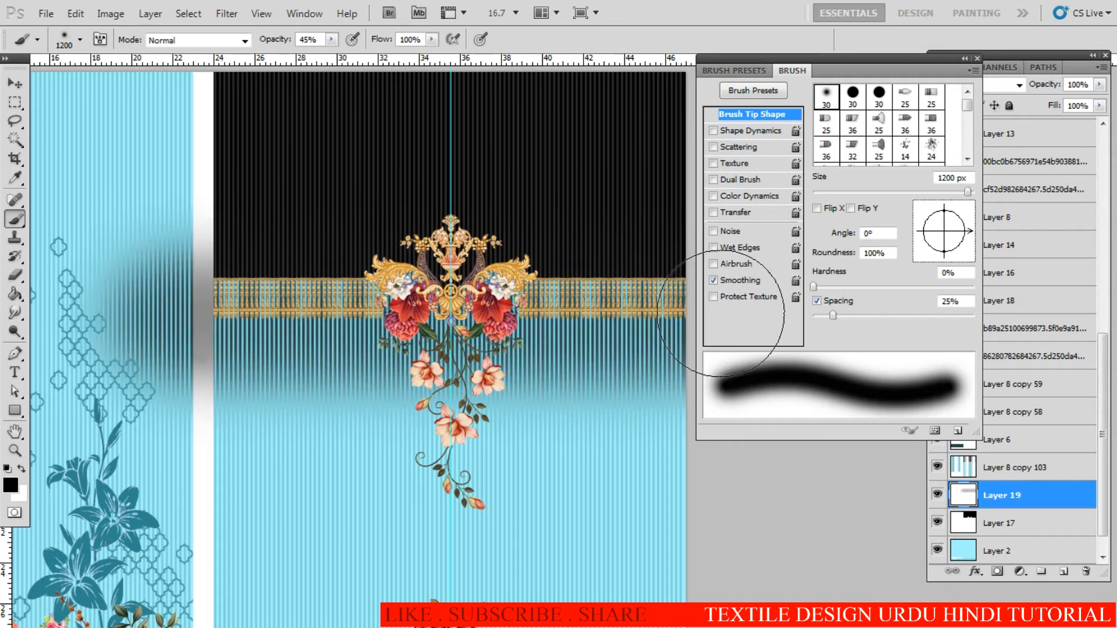
# Step: Reduce the brush to 700 px and darken the shadow behind the railing with repeated strokes across the panel
pyautogui.press('[')
pyautogui.press('[')
pyautogui.press('[')
pyautogui.press('[')
pyautogui.press('[')
pyautogui.press('[')
pyautogui.press('[')
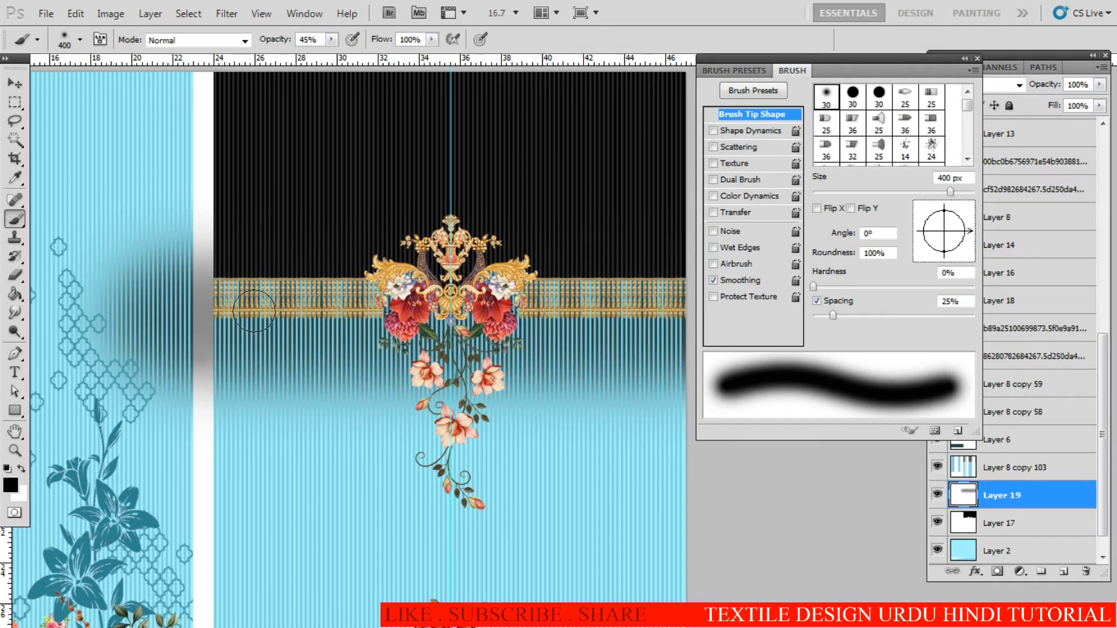
pyautogui.press(']')
pyautogui.press(']')
pyautogui.moveTo(195, 298); pyautogui.dragTo(767, 272)
pyautogui.moveTo(223, 272); pyautogui.dragTo(773, 276)
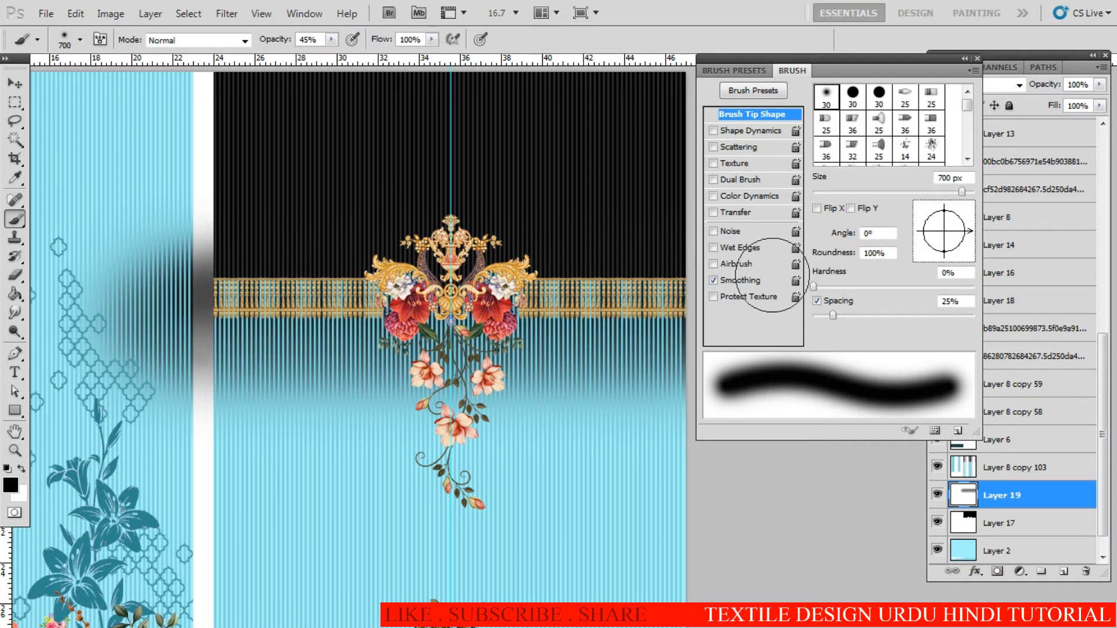
pyautogui.moveTo(221, 286); pyautogui.dragTo(636, 282)
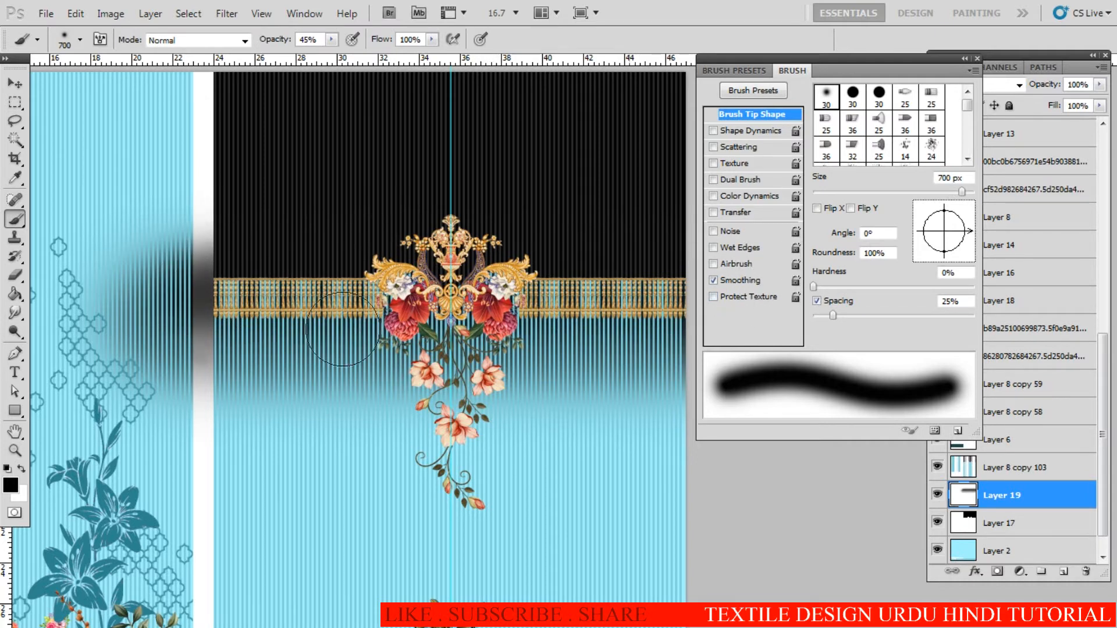
# Step: Select the white gap up to the panel's left edge and delete the shadow overspill there, then deselect
pyautogui.press('m')
pyautogui.scroll(6, 207, 319)
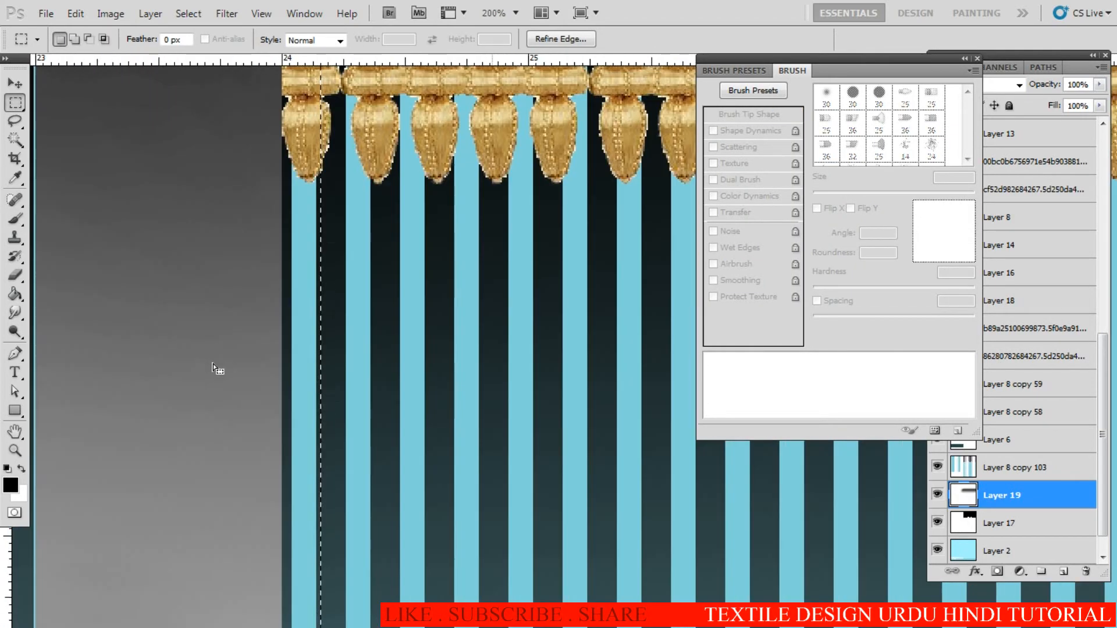
pyautogui.moveTo(213, 366); pyautogui.dragTo(175, 364)
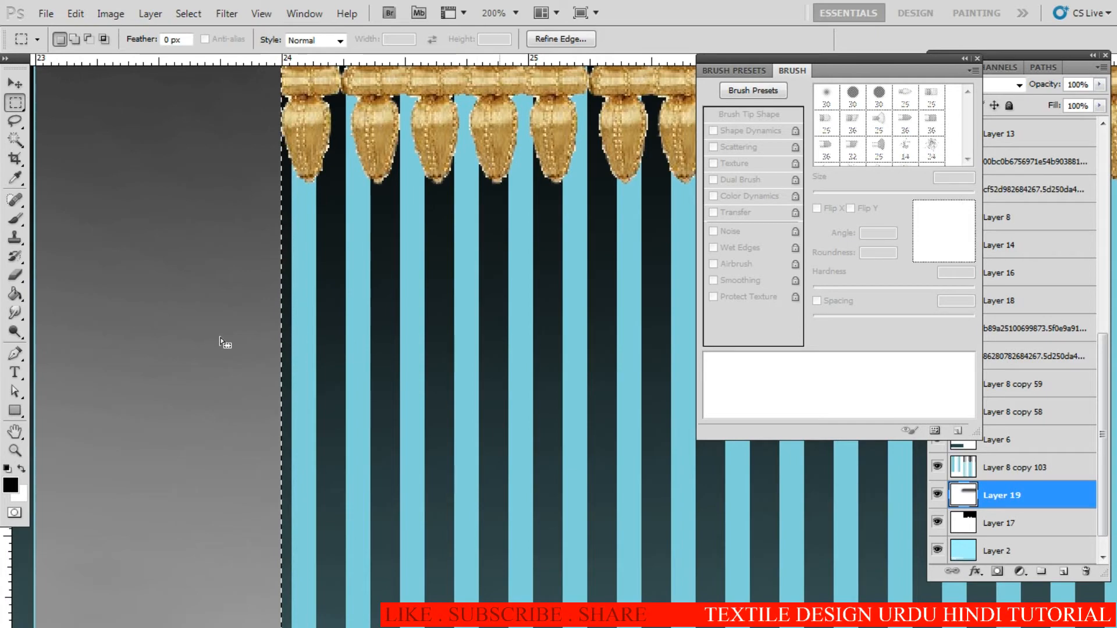
pyautogui.press('Delete')
pyautogui.hotkey('ctrl', 'd')
pyautogui.scroll(-4, 585, 430)
pyautogui.scroll(-1, 585, 430)
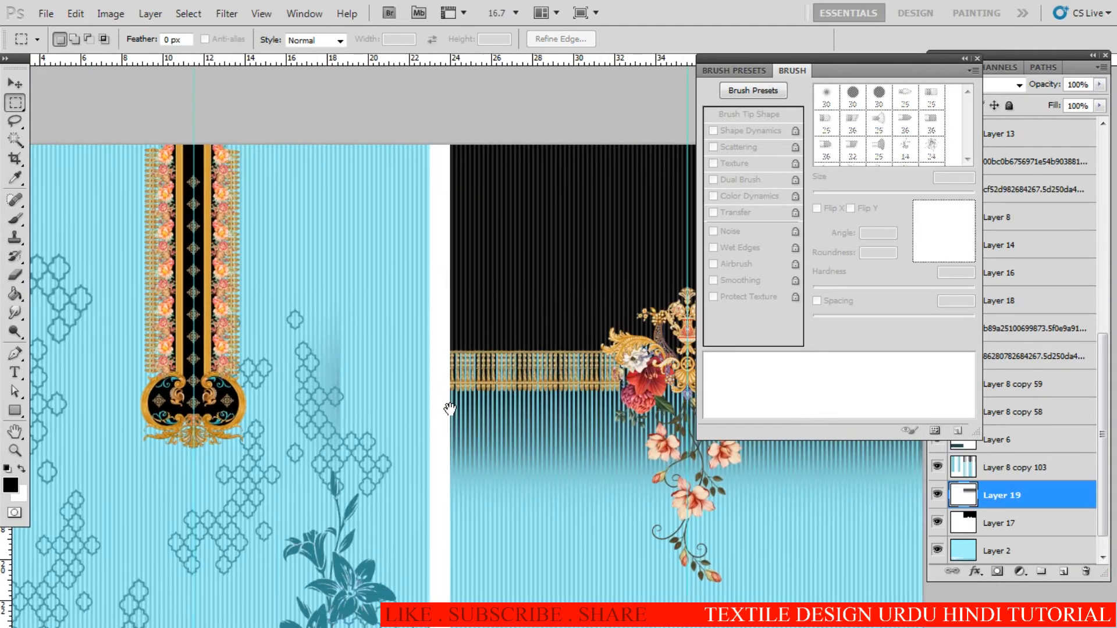
# Step: Move the shadow layer, Layer 19, above Layer 6 so it lies over the stripes
pyautogui.moveTo(599, 468); pyautogui.dragTo(483, 387)
pyautogui.scroll(1, 609, 367)
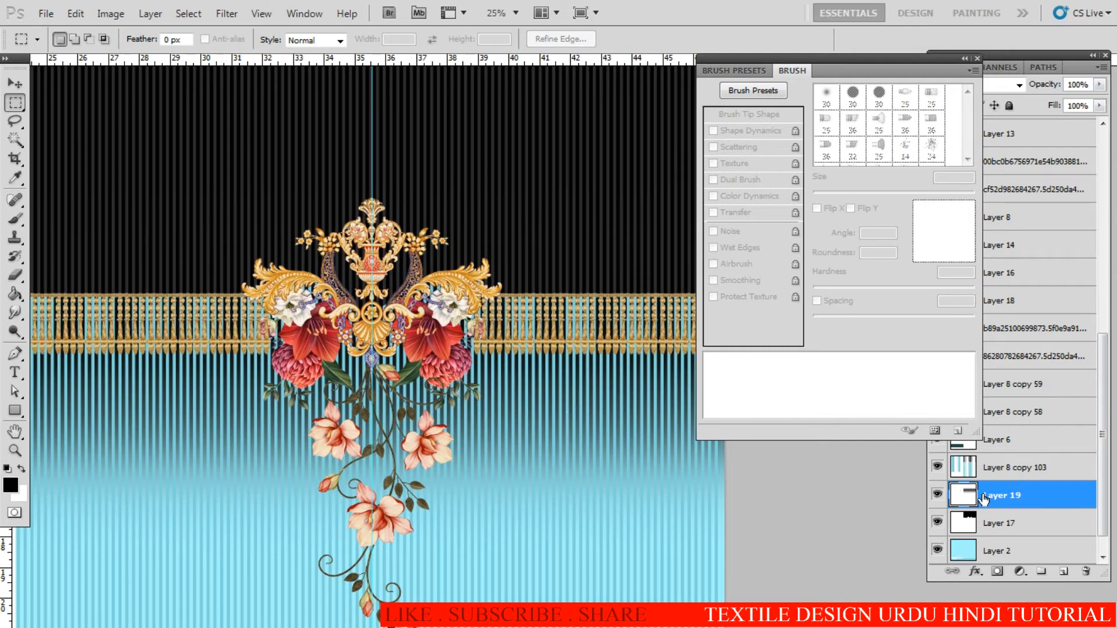
pyautogui.moveTo(1031, 495); pyautogui.dragTo(996, 430)
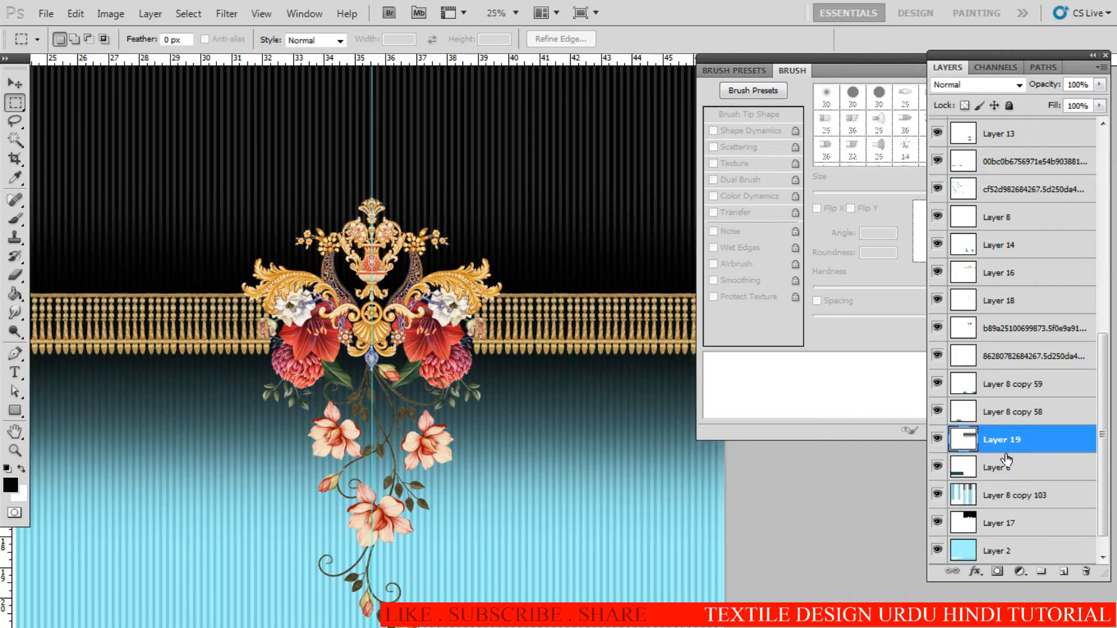
pyautogui.scroll(-1, 425, 380)
# Step: Select the hanging flower spray's layer, Layer 18, and adjust its tones with Curves
pyautogui.press('v')
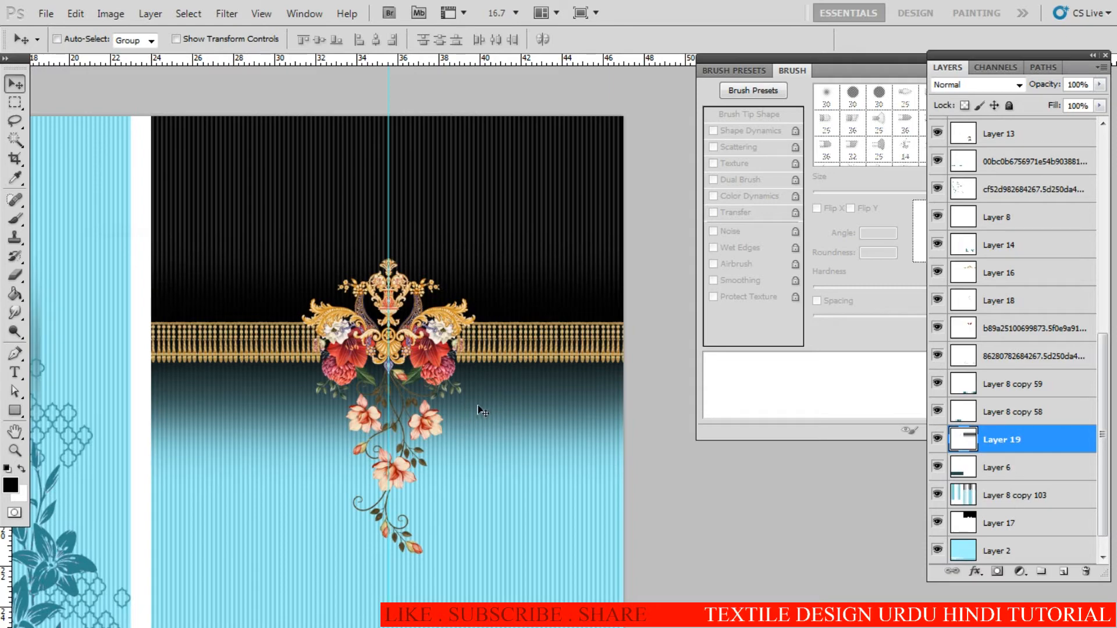
pyautogui.scroll(2, 423, 418)
pyautogui.rightClick(422, 431)
pyautogui.click(457, 441)
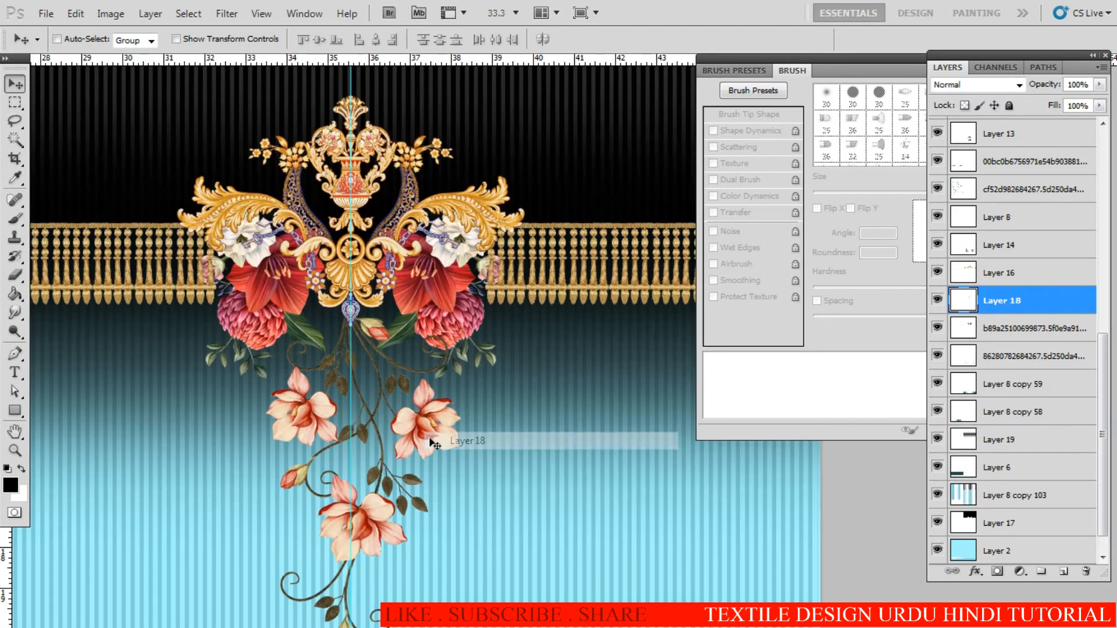
pyautogui.scroll(2, 467, 440)
pyautogui.hotkey('ctrl', 'm')
pyautogui.moveTo(847, 263); pyautogui.dragTo(849, 278)
pyautogui.press('Return')
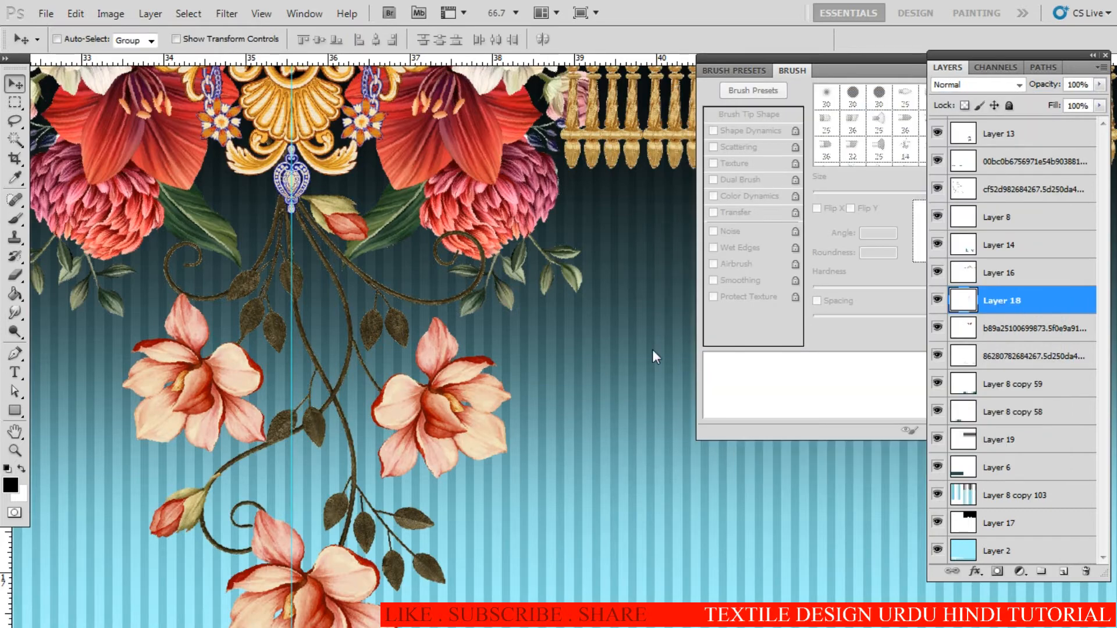
# Step: Enlarge the palm tree cluster to 113.66%, rotate it 1.89° and reposition it above the ornamental border
pyautogui.scroll(-4, 651, 351)
pyautogui.scroll(-5, 479, 445)
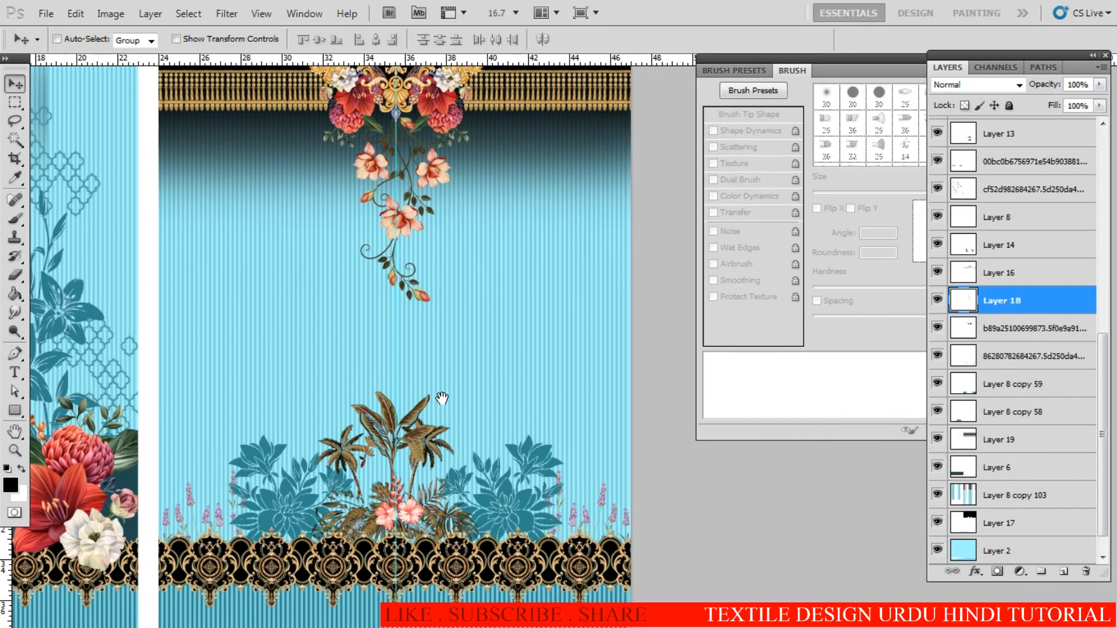
pyautogui.scroll(2, 420, 461)
pyautogui.rightClick(417, 455)
pyautogui.click(453, 462)
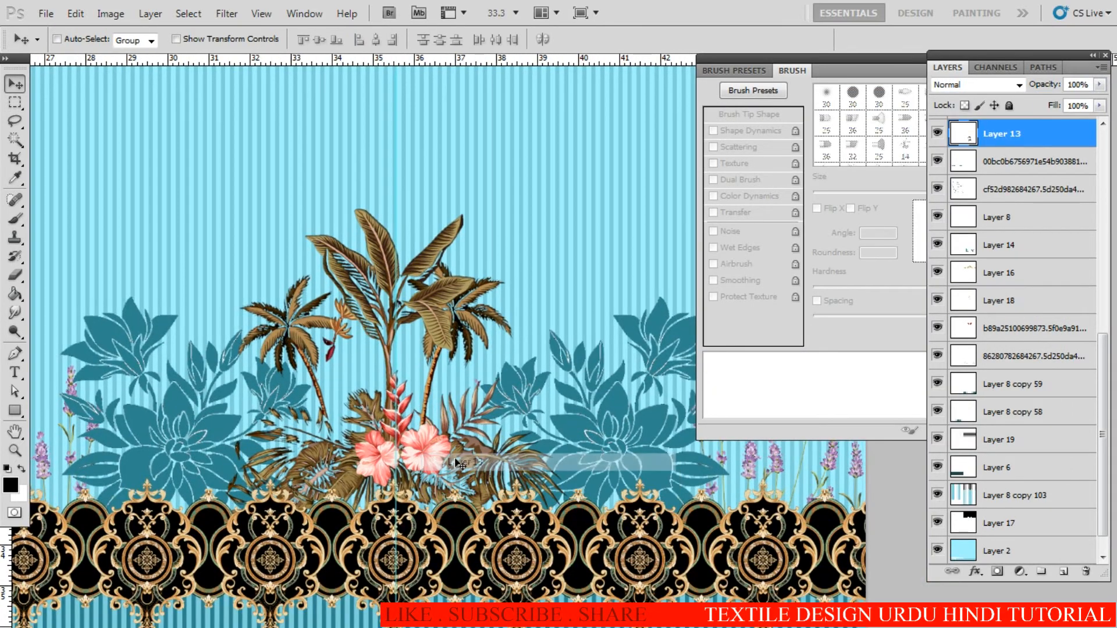
pyautogui.scroll(-2, 460, 427)
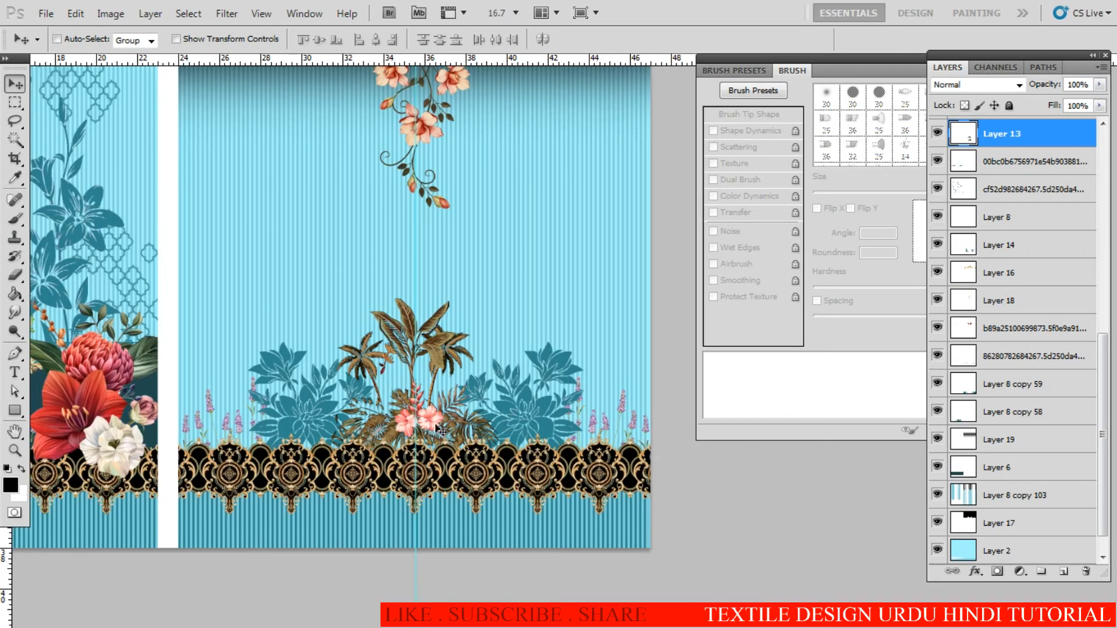
pyautogui.hotkey('ctrl', 't')
pyautogui.moveTo(510, 294); pyautogui.dragTo(536, 268)
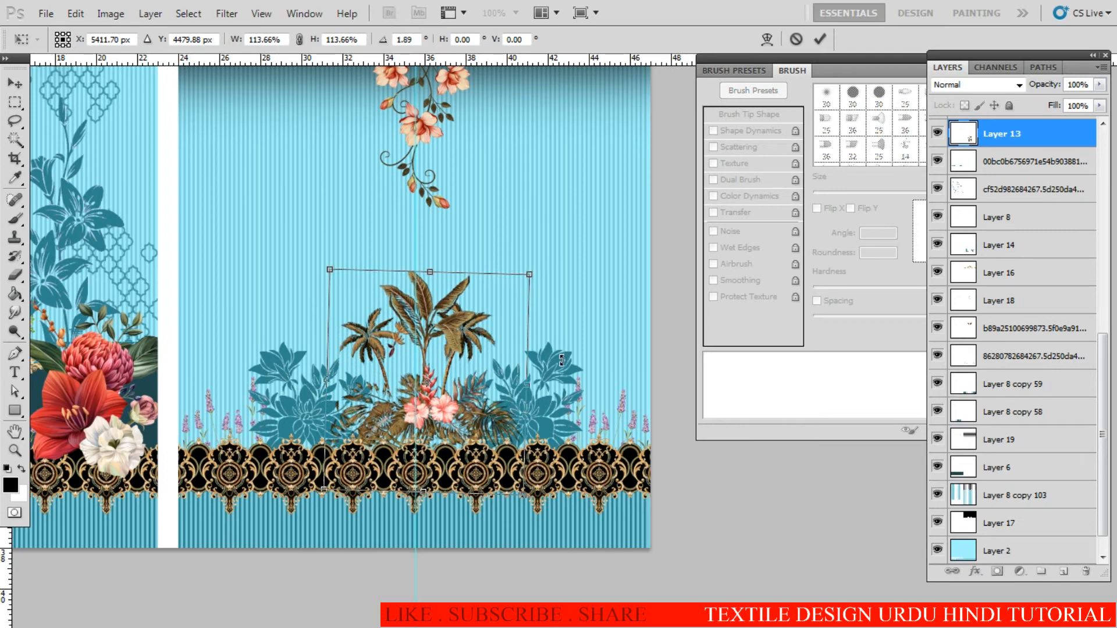
pyautogui.press('Return')
pyautogui.scroll(2, 436, 410)
pyautogui.hotkey('ctrl', 't')
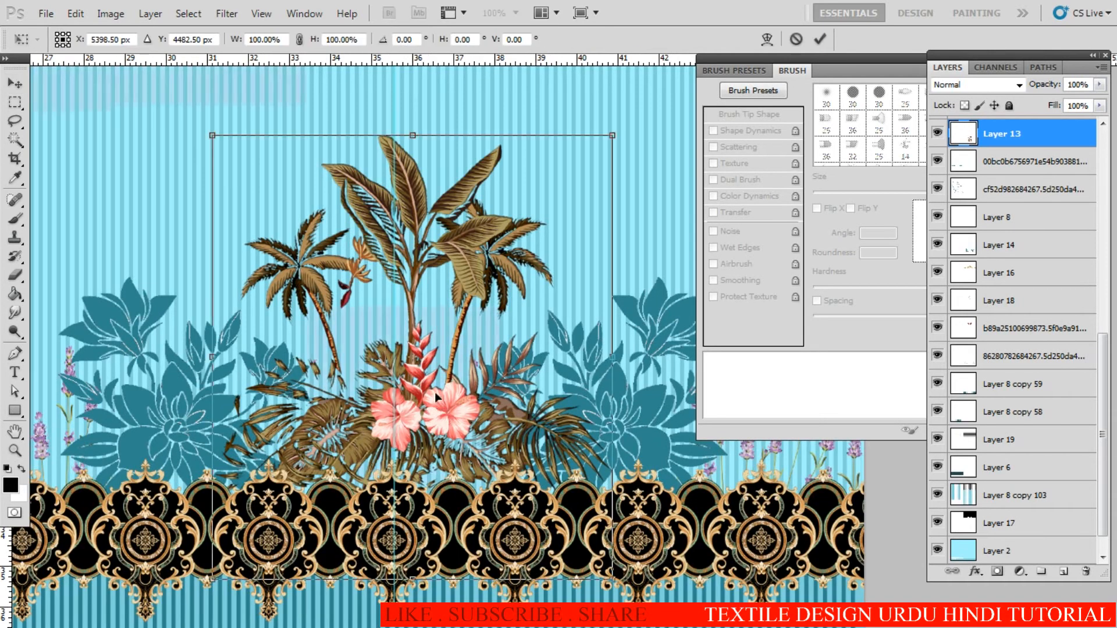
pyautogui.press('Return')
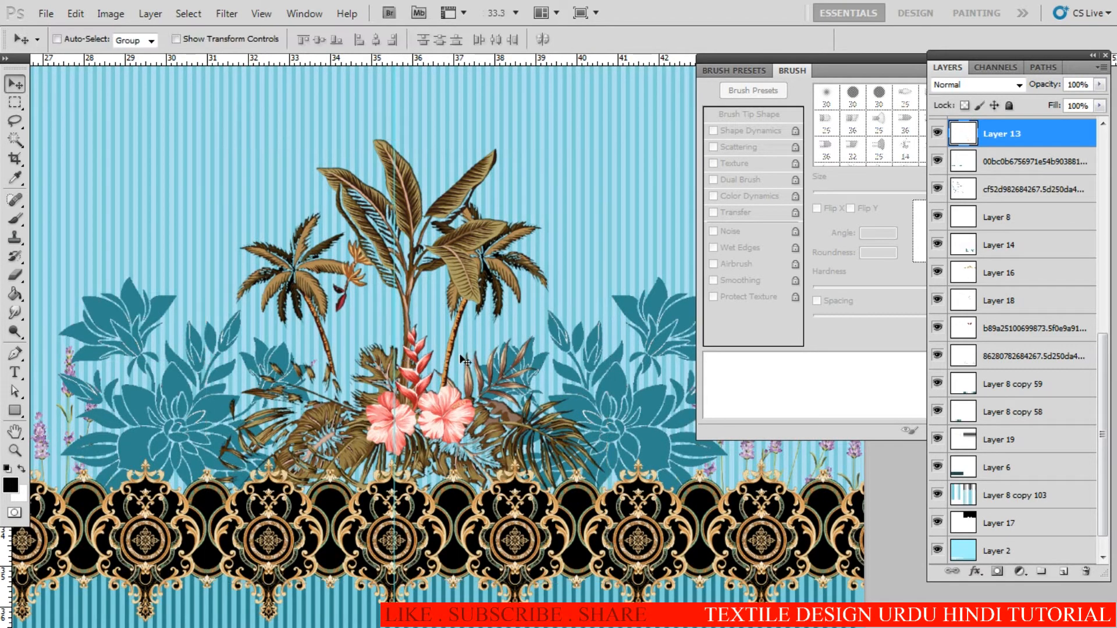
# Step: Examine the enlarged palm cluster, the hanging flower spray and the railing shadow across the panel
pyautogui.scroll(-3, 491, 346)
pyautogui.scroll(1, 470, 379)
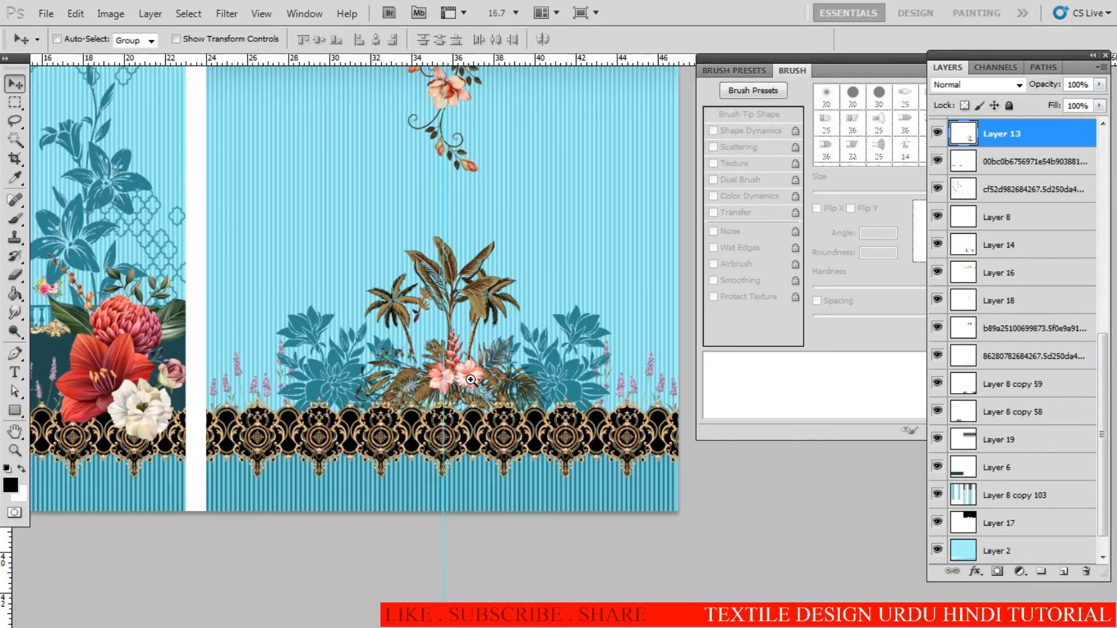
pyautogui.moveTo(471, 385); pyautogui.dragTo(476, 396)
pyautogui.moveTo(484, 393); pyautogui.dragTo(484, 384)
pyautogui.moveTo(459, 366); pyautogui.dragTo(502, 402)
pyautogui.moveTo(467, 345); pyautogui.dragTo(468, 398)
pyautogui.moveTo(439, 362); pyautogui.dragTo(477, 421)
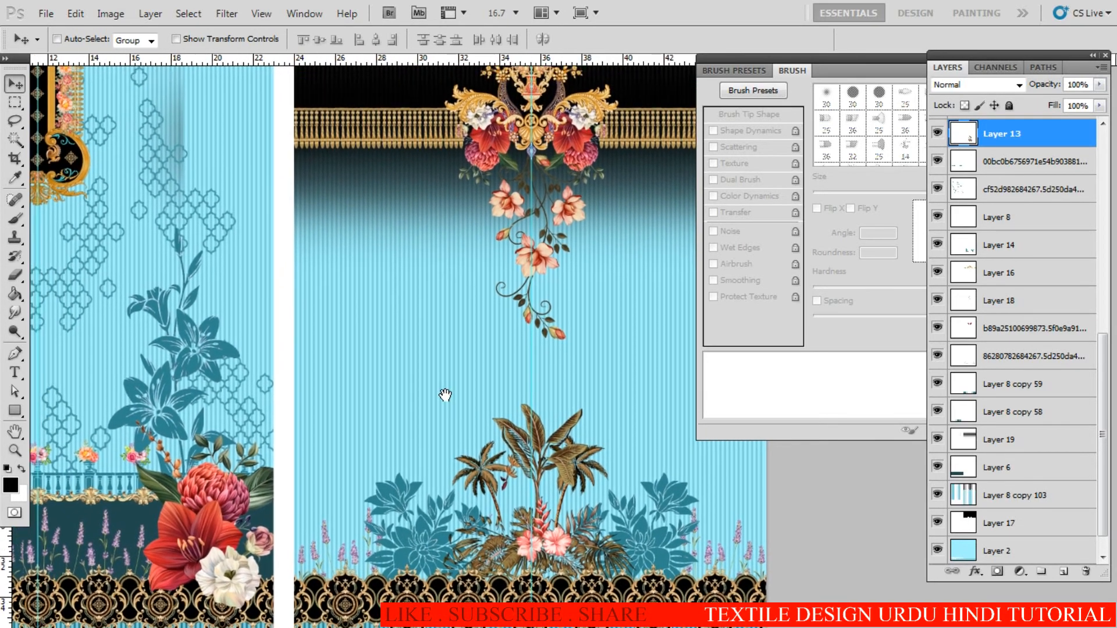
# Step: Select the floral strip beside the neckline band, Layer 10 copy, and place a duplicate of it on the blank blue area
pyautogui.moveTo(382, 339); pyautogui.dragTo(445, 456)
pyautogui.moveTo(273, 324); pyautogui.dragTo(425, 473)
pyautogui.scroll(4, 245, 362)
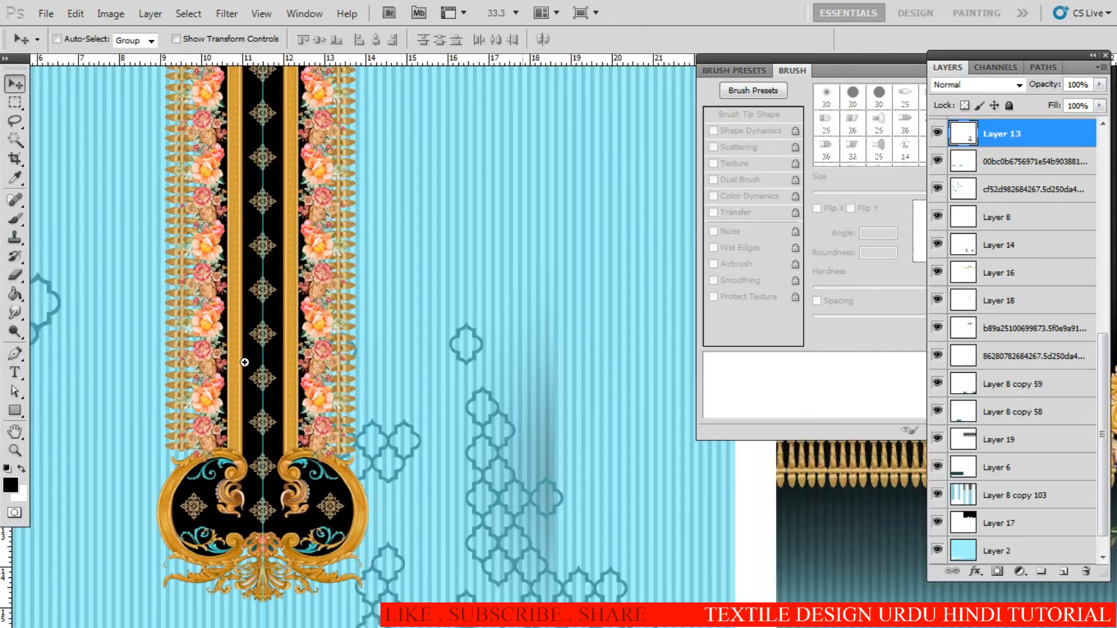
pyautogui.rightClick(405, 323)
pyautogui.click(402, 298)
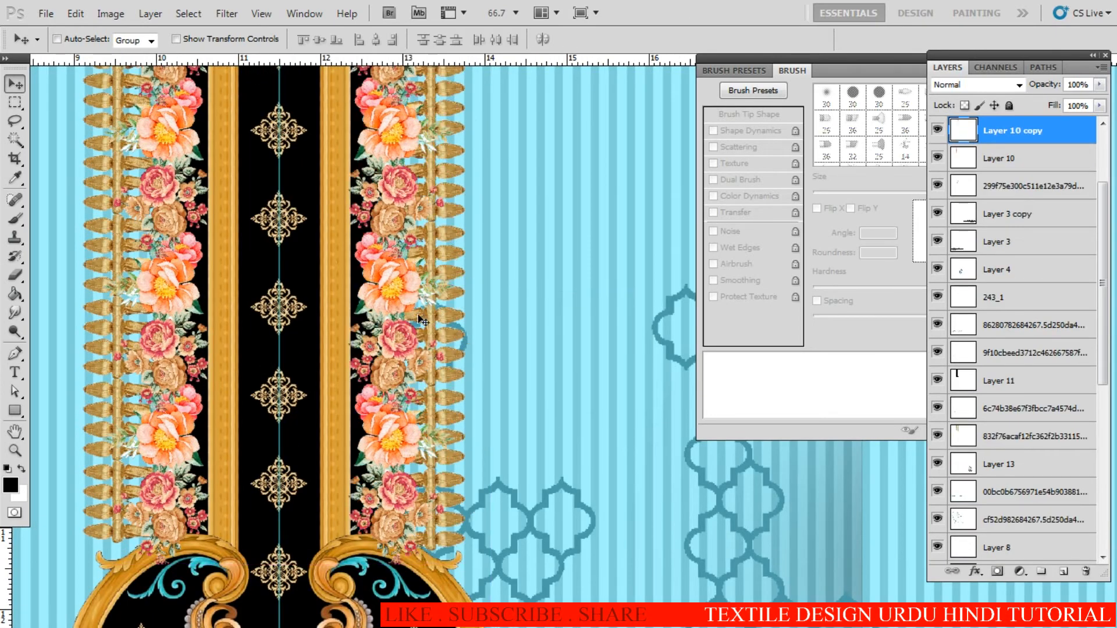
pyautogui.scroll(-3, 408, 326)
pyautogui.moveTo(407, 325); pyautogui.dragTo(373, 355)
# Step: Rotate the duplicated floral strip 90° CCW and position it along the top of the golden railing
pyautogui.hotkey('ctrl', 't')
pyautogui.rightClick(475, 306)
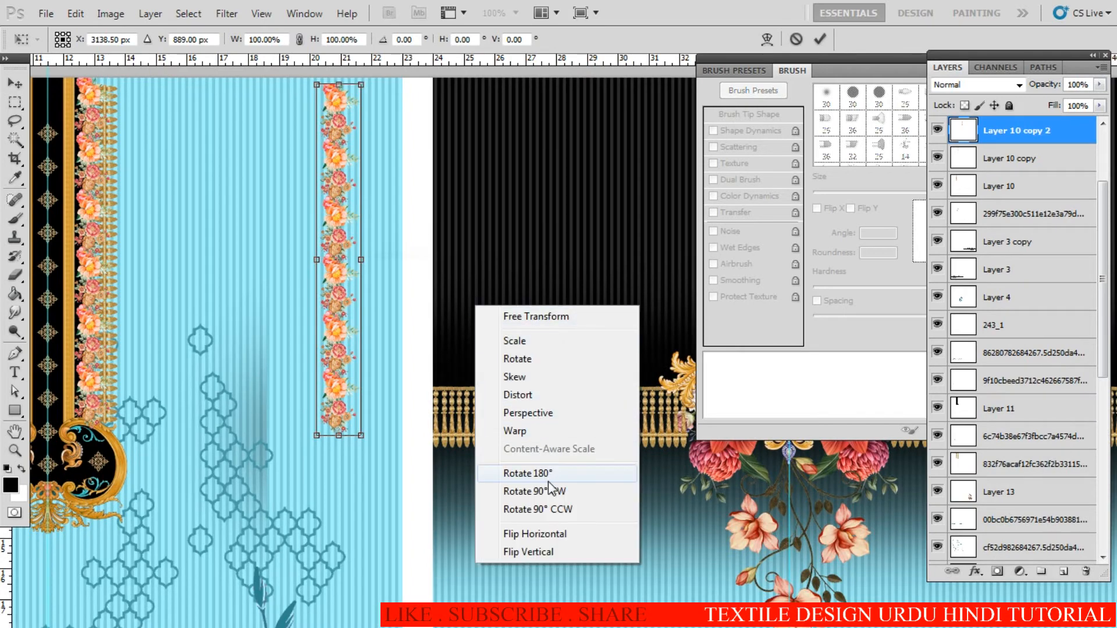
pyautogui.click(536, 508)
pyautogui.press('Return')
pyautogui.moveTo(452, 306); pyautogui.dragTo(498, 381)
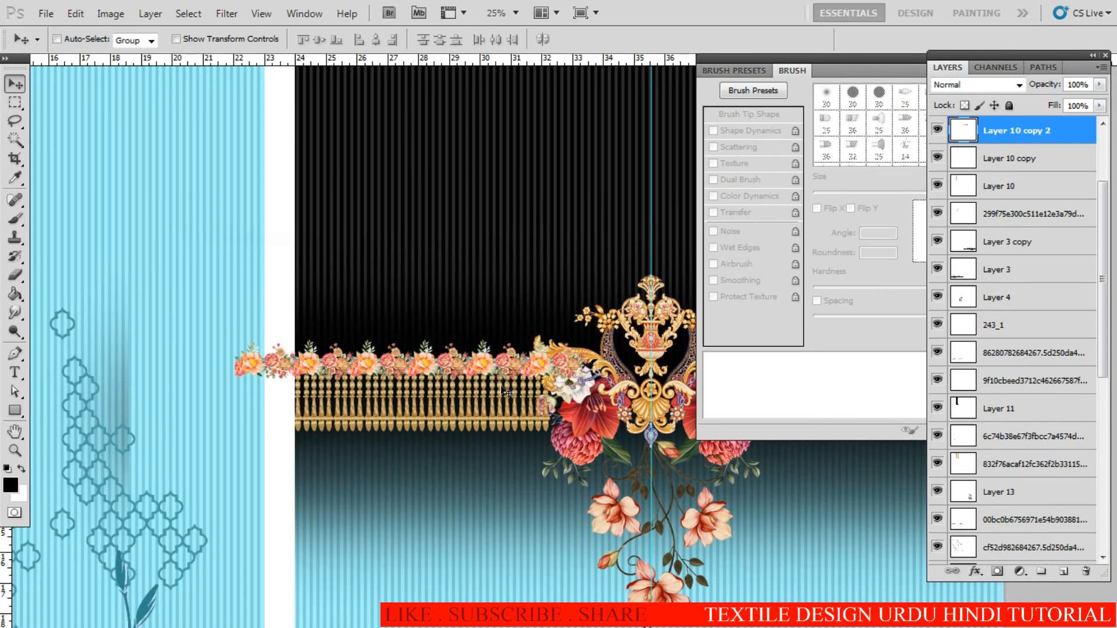
# Step: Trim the floral strip's overhang at the panel edge and its lower edge along the railing, and nudge it down onto the rail
pyautogui.press('m')
pyautogui.moveTo(304, 409); pyautogui.dragTo(293, 416)
pyautogui.press('Delete')
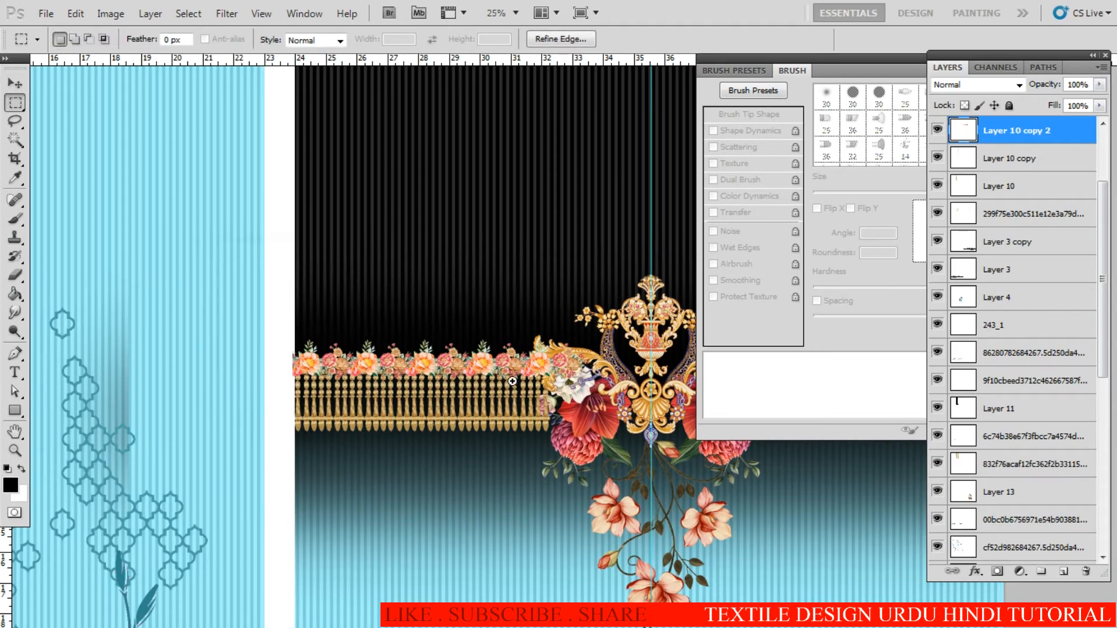
pyautogui.scroll(3, 511, 381)
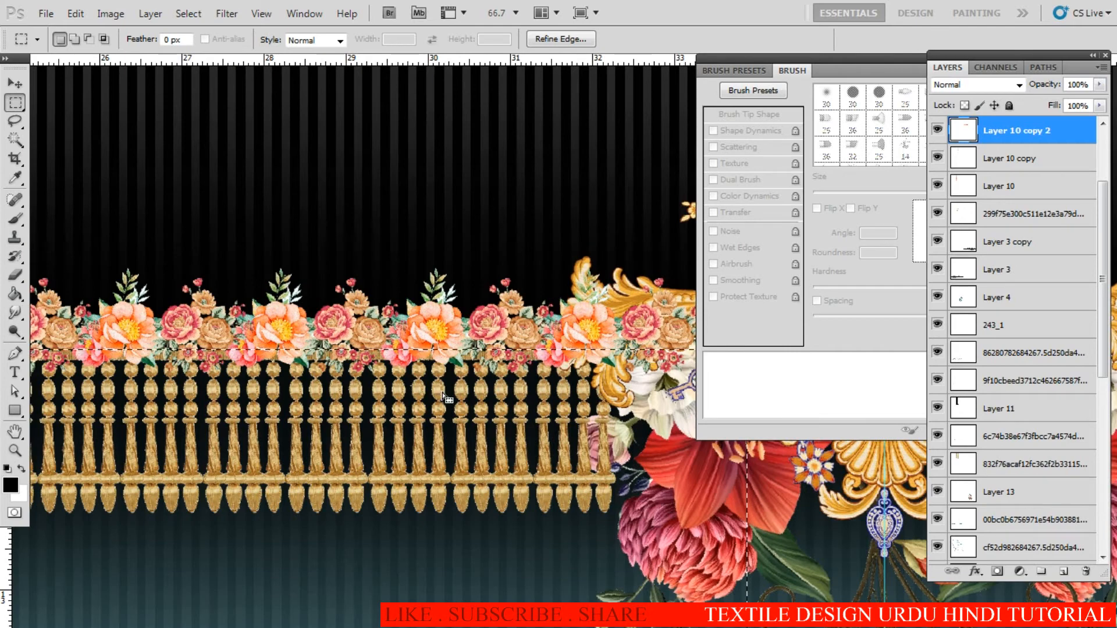
pyautogui.press('Delete')
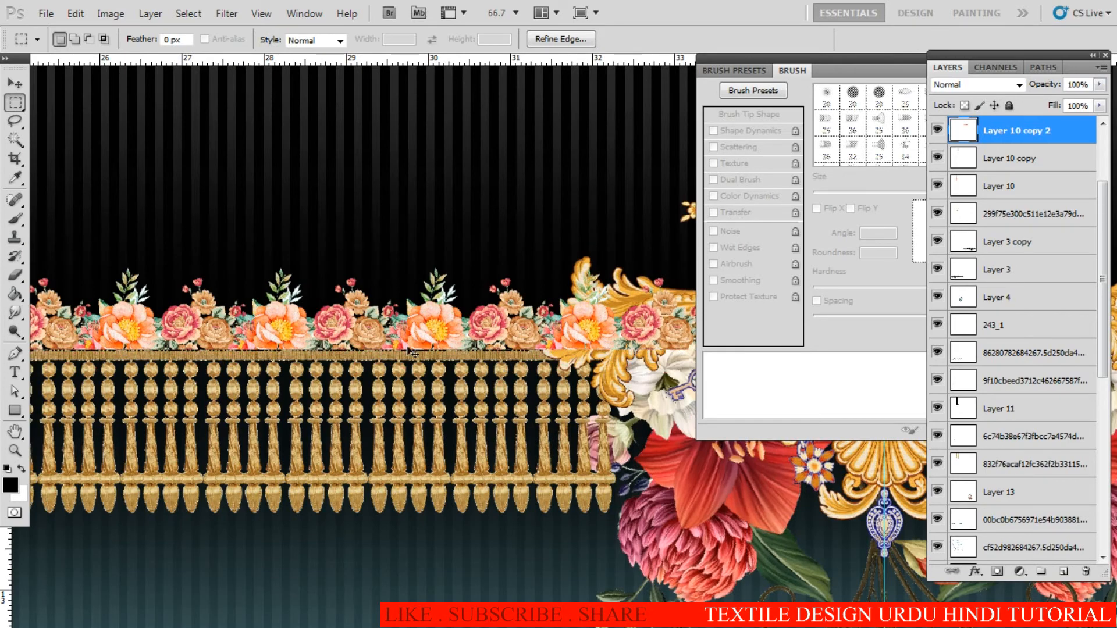
pyautogui.scroll(2, 411, 353)
pyautogui.press('v')
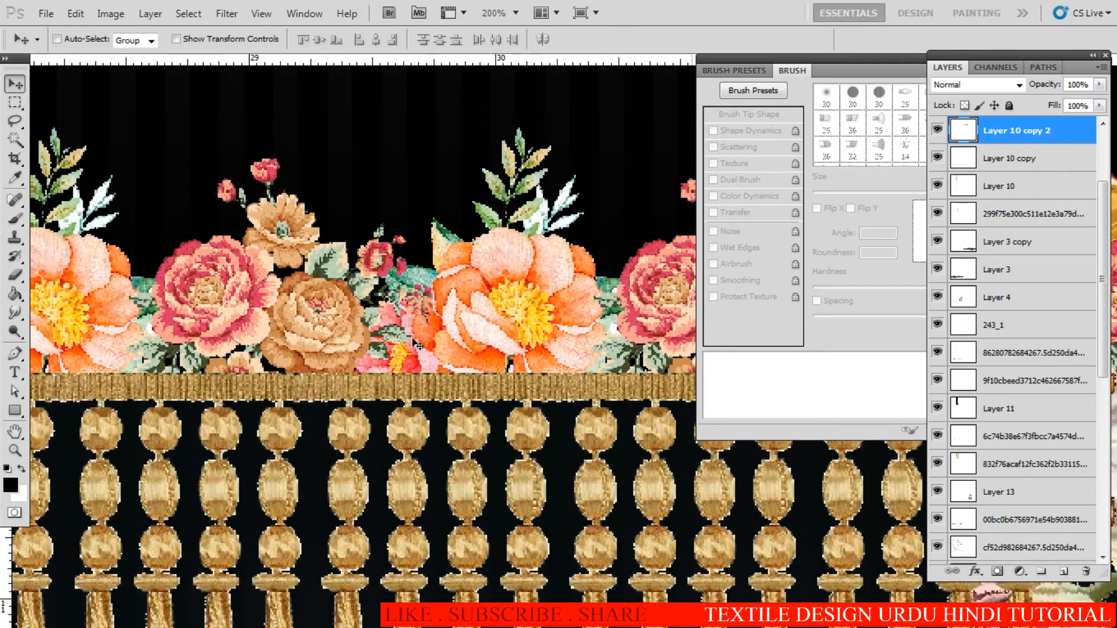
pyautogui.press('Down')
pyautogui.press('Down')
pyautogui.scroll(-5, 610, 465)
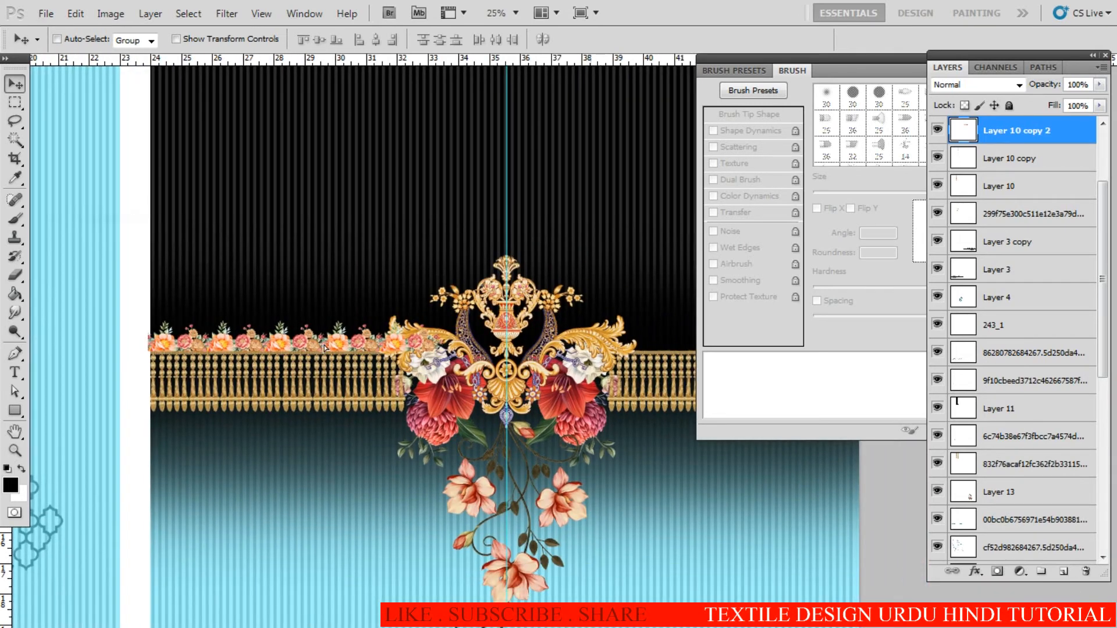
# Step: Duplicate the floral strip, flip the copy horizontally and place it over the railing on the other side of the ornament
pyautogui.moveTo(324, 348); pyautogui.dragTo(471, 348)
pyautogui.hotkey('ctrl', 't')
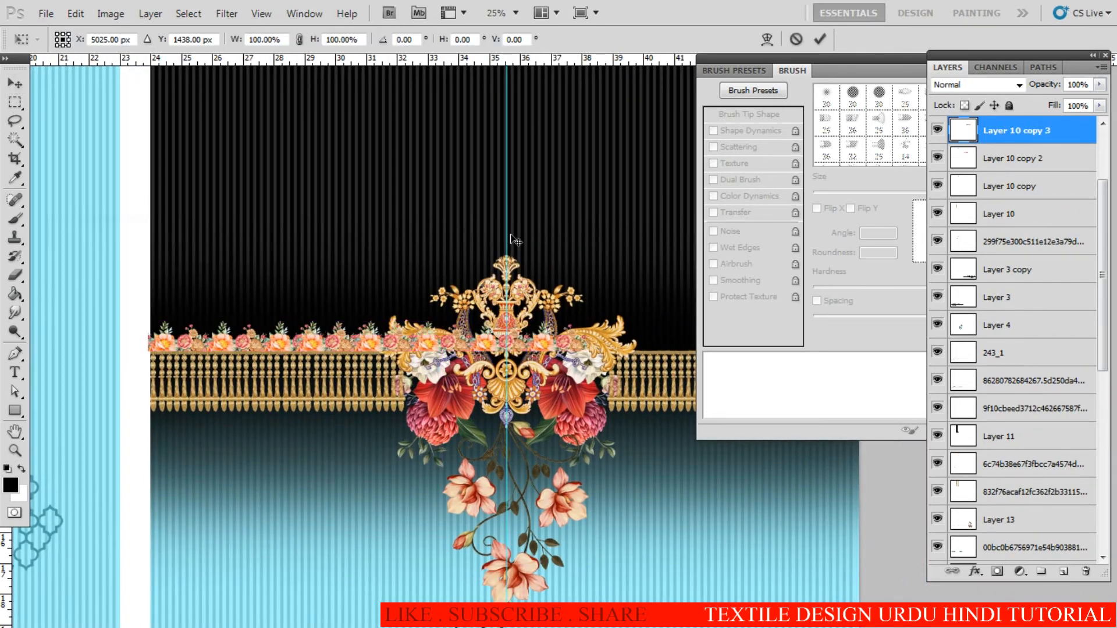
pyautogui.rightClick(506, 233)
pyautogui.click(559, 460)
pyautogui.press('Return')
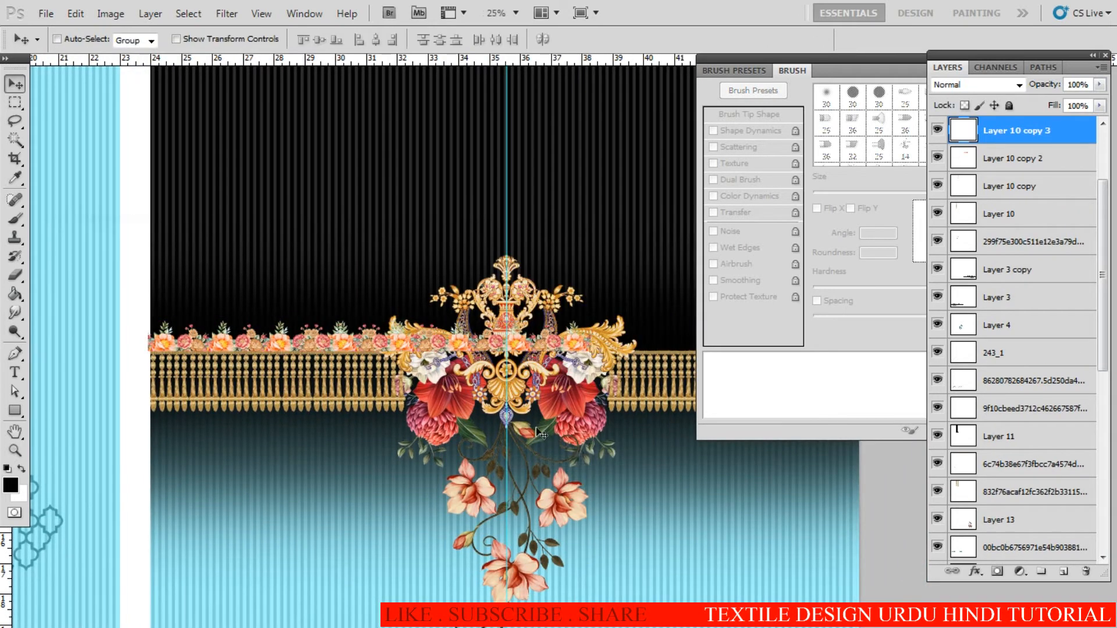
pyautogui.moveTo(307, 364); pyautogui.dragTo(515, 365)
pyautogui.moveTo(490, 365); pyautogui.dragTo(339, 364)
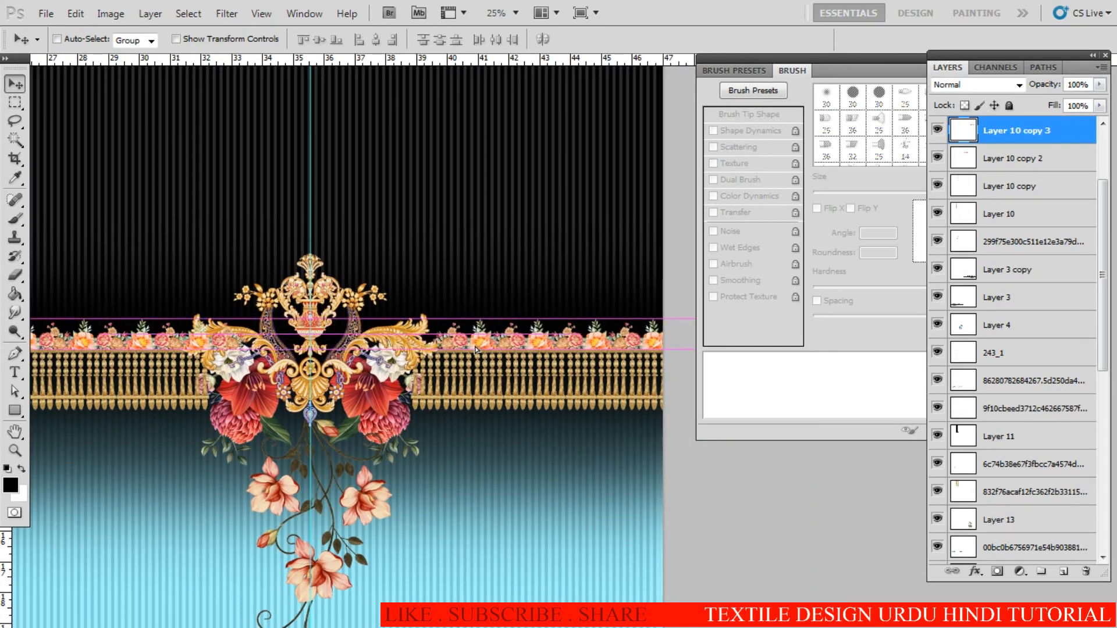
# Step: Delete the stray shadow patch over the blue front panel's lattice from the shadow layer, Layer 19
pyautogui.keyDown('alt'); pyautogui.click(372, 389); pyautogui.keyUp('alt')
pyautogui.moveTo(288, 452); pyautogui.dragTo(411, 374)
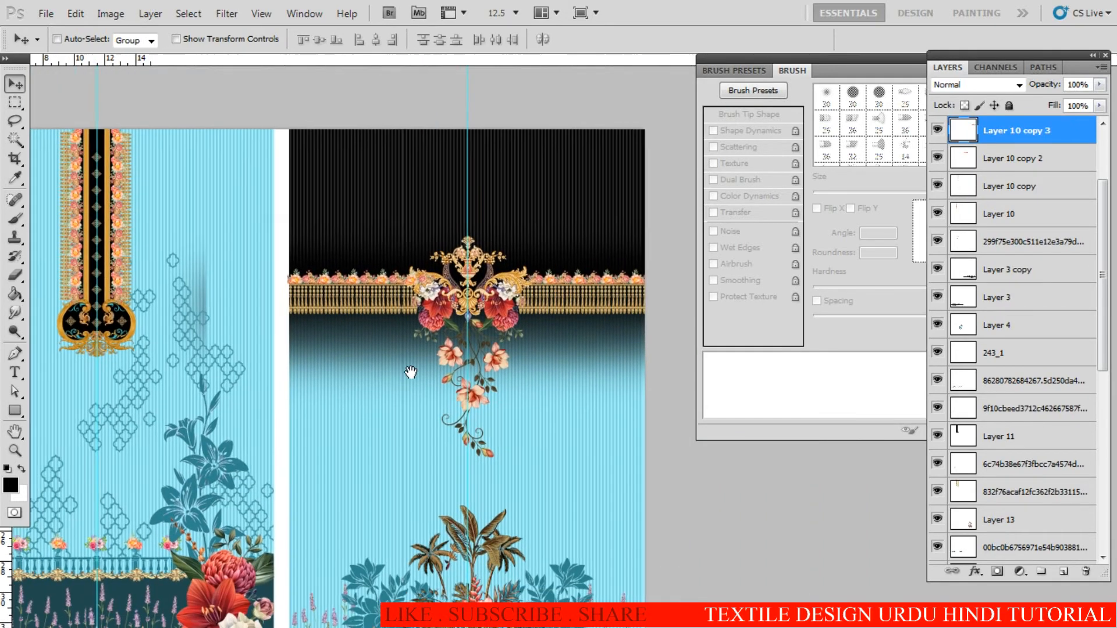
pyautogui.moveTo(317, 391); pyautogui.dragTo(436, 381)
pyautogui.keyDown('ctrl'); pyautogui.click(319, 333); pyautogui.keyUp('ctrl')
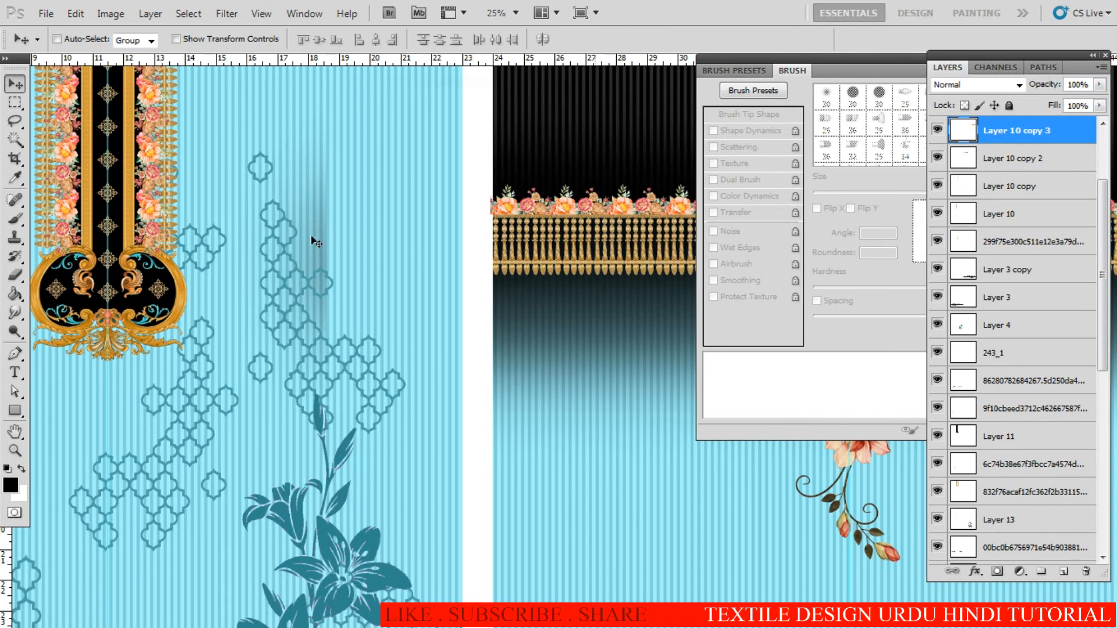
pyautogui.moveTo(1101, 323); pyautogui.dragTo(1106, 490)
pyautogui.click(938, 435)
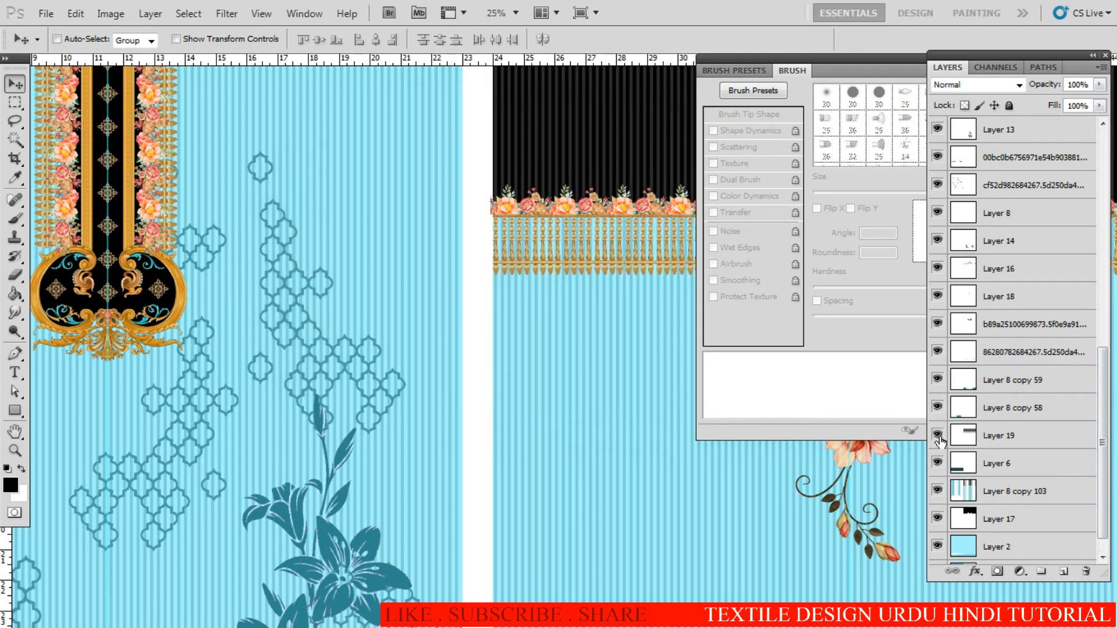
pyautogui.click(937, 436)
pyautogui.click(1001, 436)
pyautogui.press('m')
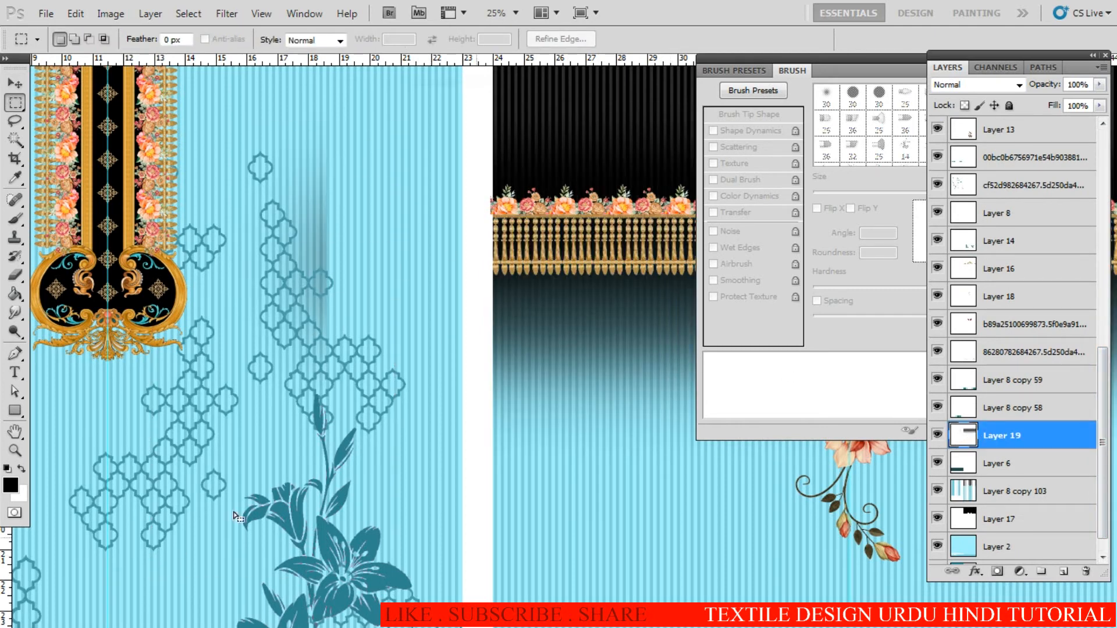
pyautogui.moveTo(360, 89); pyautogui.dragTo(120, 541)
pyautogui.press('Delete')
pyautogui.hotkey('ctrl', 'd')
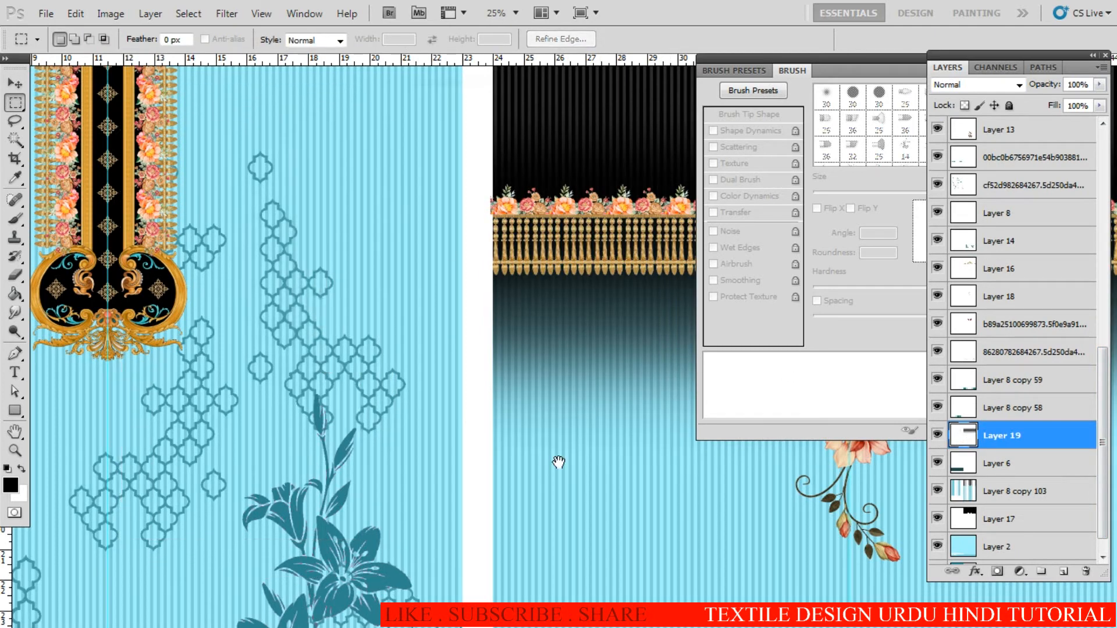
# Step: Examine the flower-trimmed railing, the shadow gradient and the palm cluster above the ornamental border
pyautogui.scroll(-2, 595, 472)
pyautogui.moveTo(613, 492); pyautogui.dragTo(488, 394)
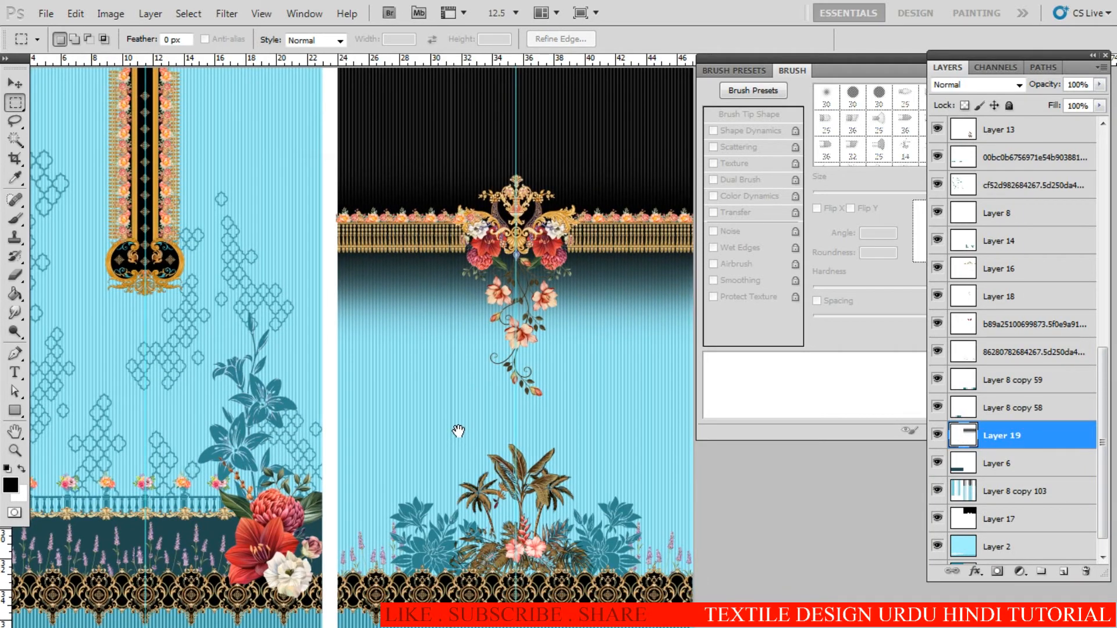
pyautogui.moveTo(467, 362); pyautogui.dragTo(506, 398)
pyautogui.hotkey('ctrl', 'd')
pyautogui.press('v')
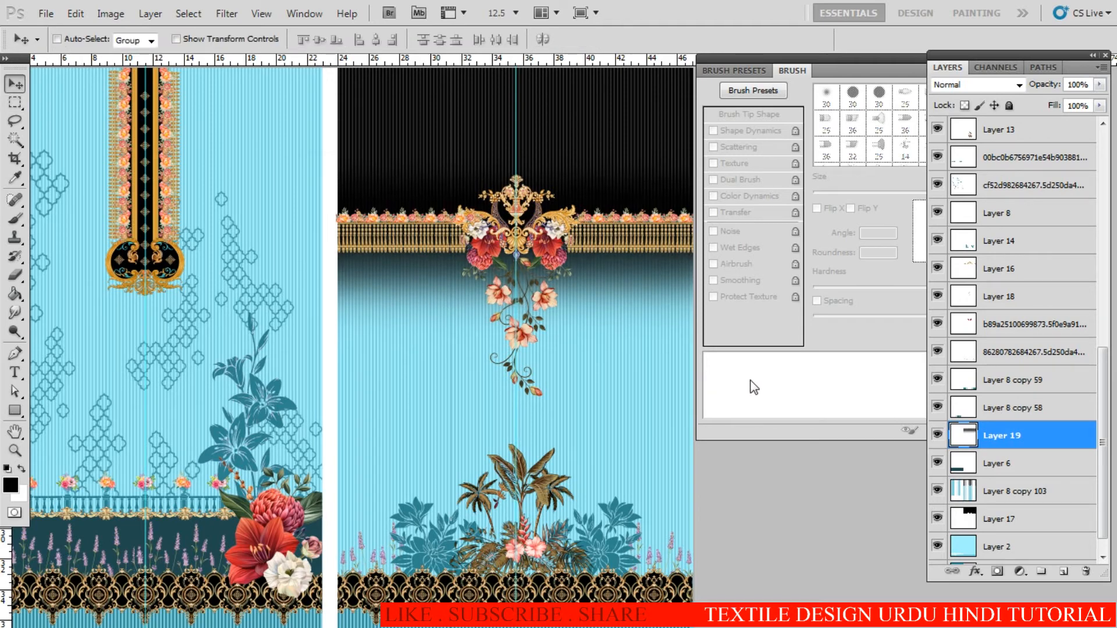
pyautogui.moveTo(543, 396); pyautogui.dragTo(409, 354)
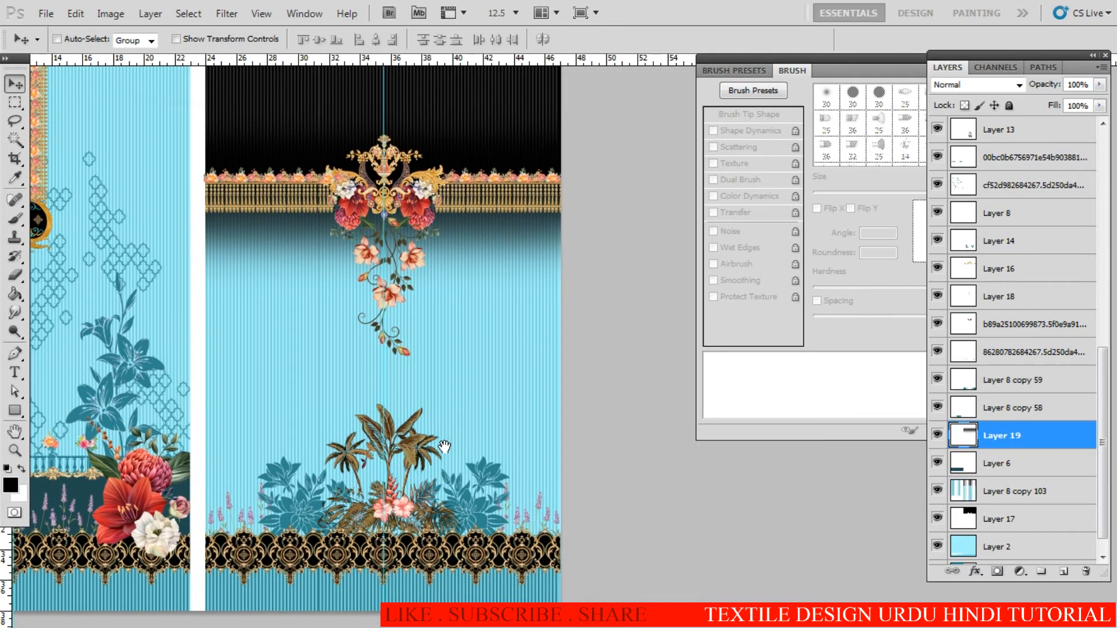
pyautogui.moveTo(431, 491); pyautogui.dragTo(454, 387)
pyautogui.scroll(1, 425, 425)
pyautogui.moveTo(424, 425); pyautogui.dragTo(442, 411)
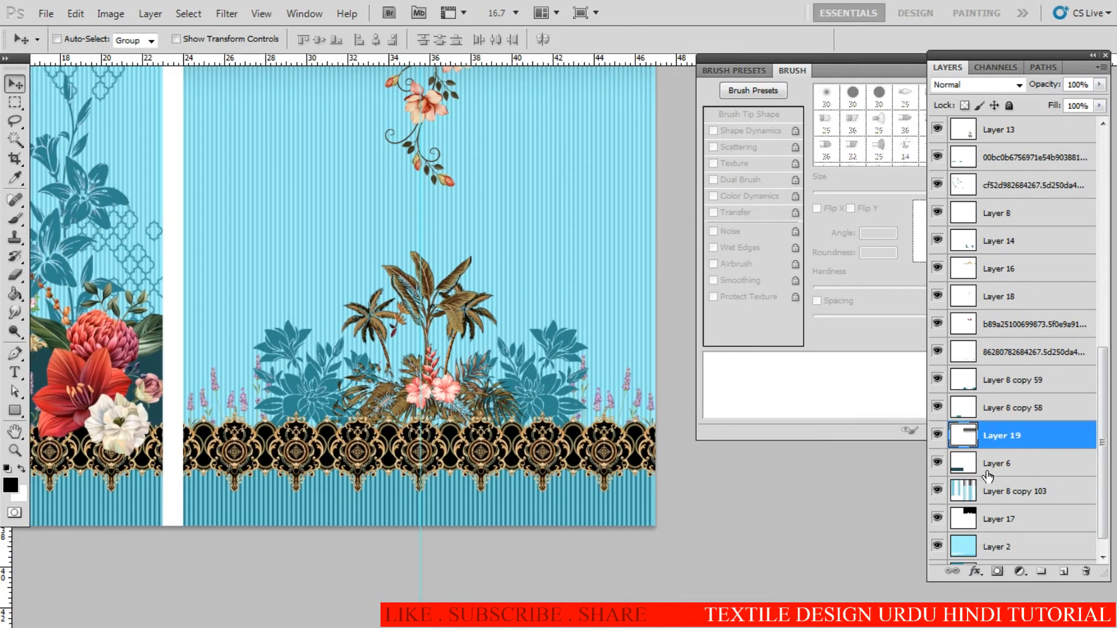
# Step: Add a new layer above Layer 8 copy 103 and set the foreground colour to the stripes' light blue, a5f4ff
pyautogui.click(1012, 501)
pyautogui.click(1065, 572)
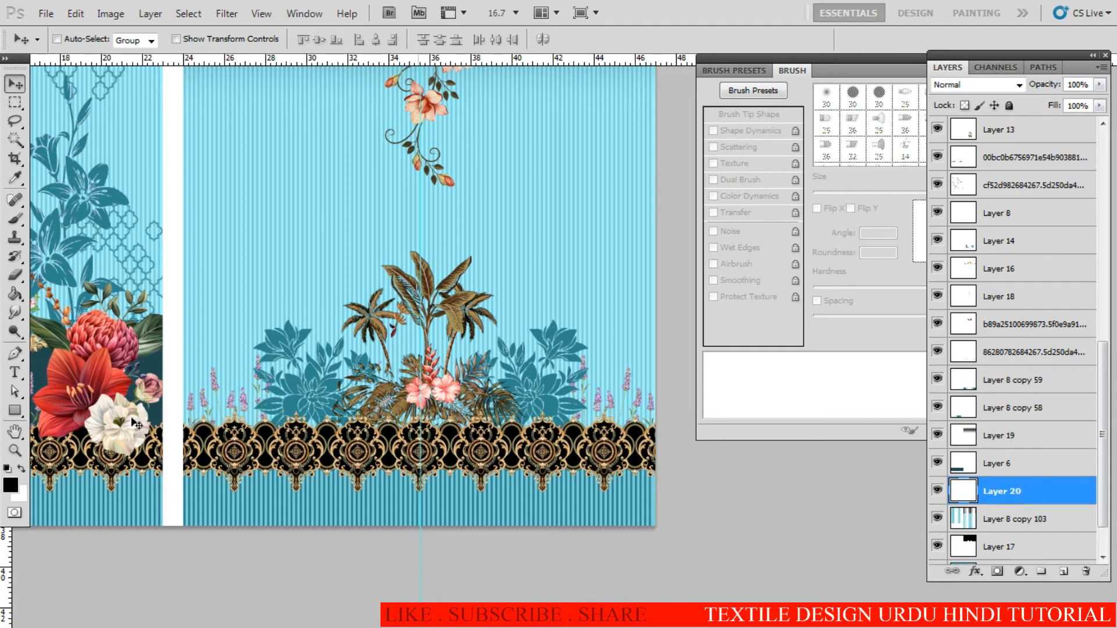
pyautogui.moveTo(256, 395); pyautogui.dragTo(305, 419)
pyautogui.click(12, 485)
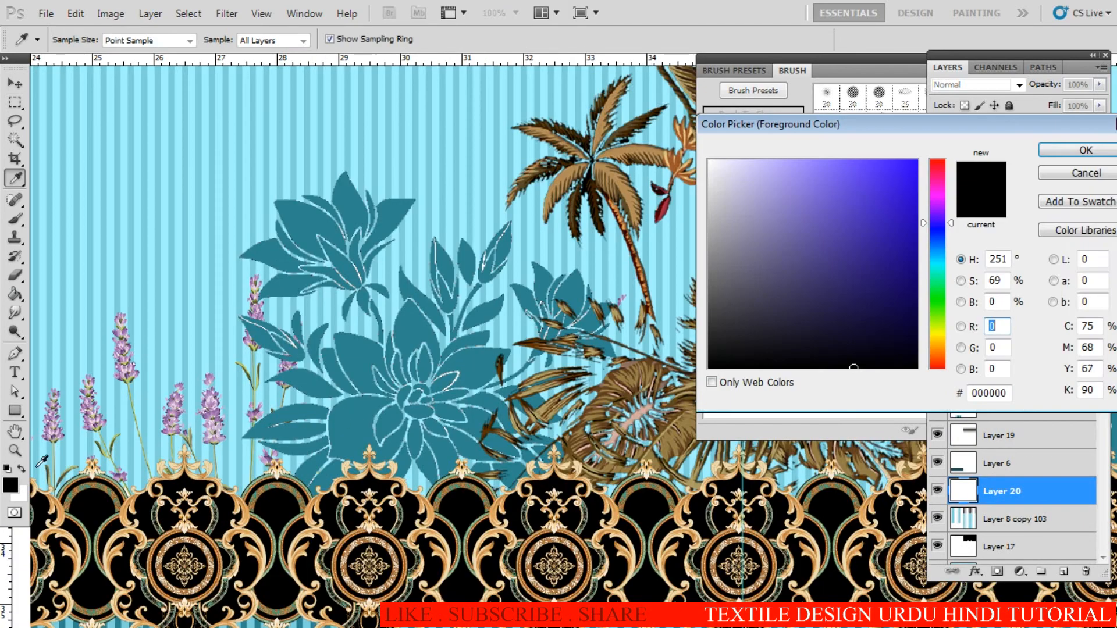
pyautogui.click(145, 356)
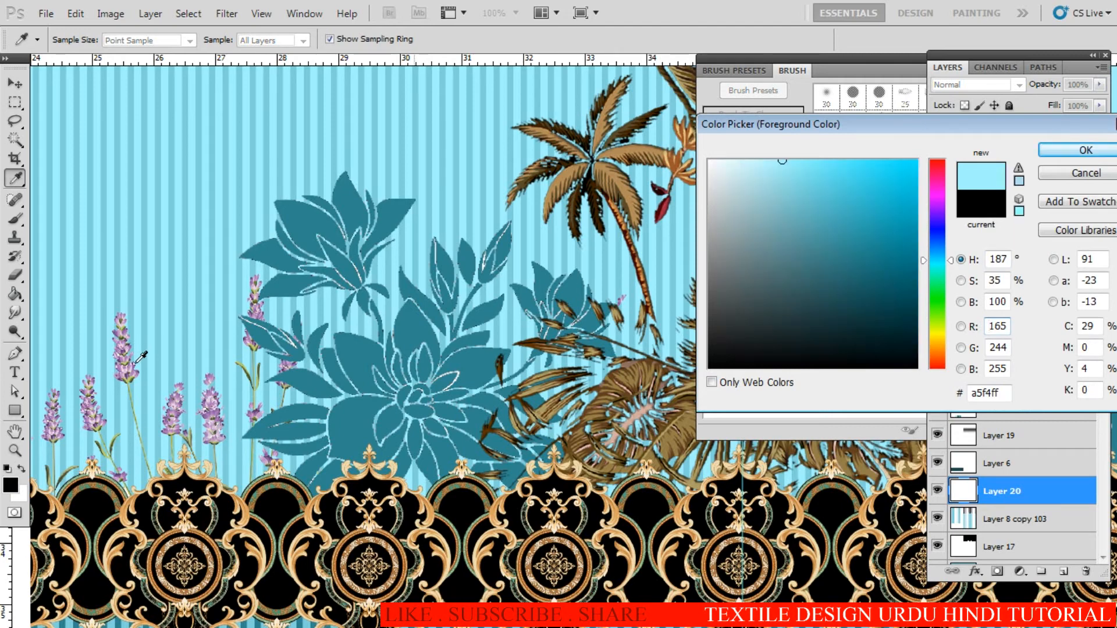
pyautogui.click(1084, 151)
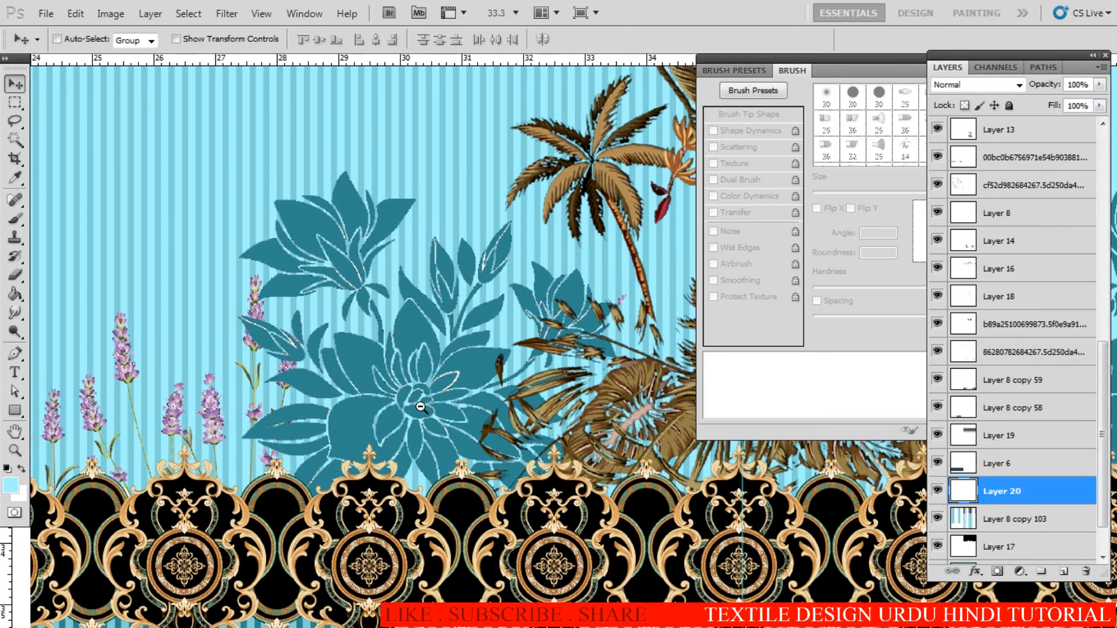
# Step: Brush a soft light-blue glow behind the palms and lavender above the border with a 700 px brush at 45% opacity
pyautogui.scroll(-3, 420, 407)
pyautogui.moveTo(407, 408); pyautogui.dragTo(358, 403)
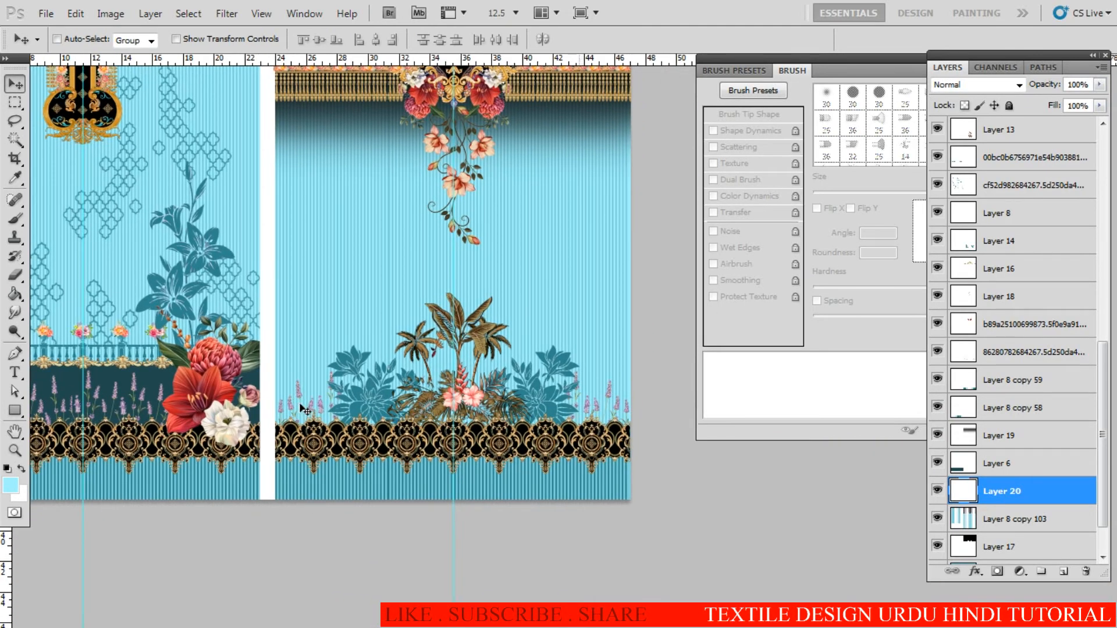
pyautogui.press('b')
pyautogui.scroll(1, 307, 412)
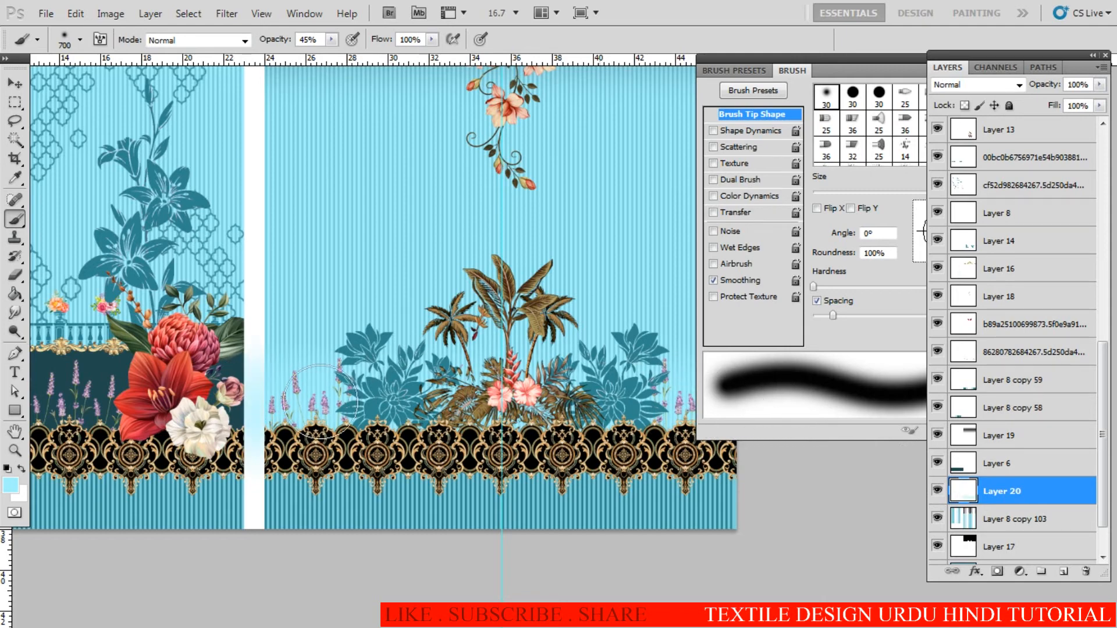
pyautogui.scroll(3, 560, 403)
pyautogui.moveTo(558, 404); pyautogui.dragTo(204, 408)
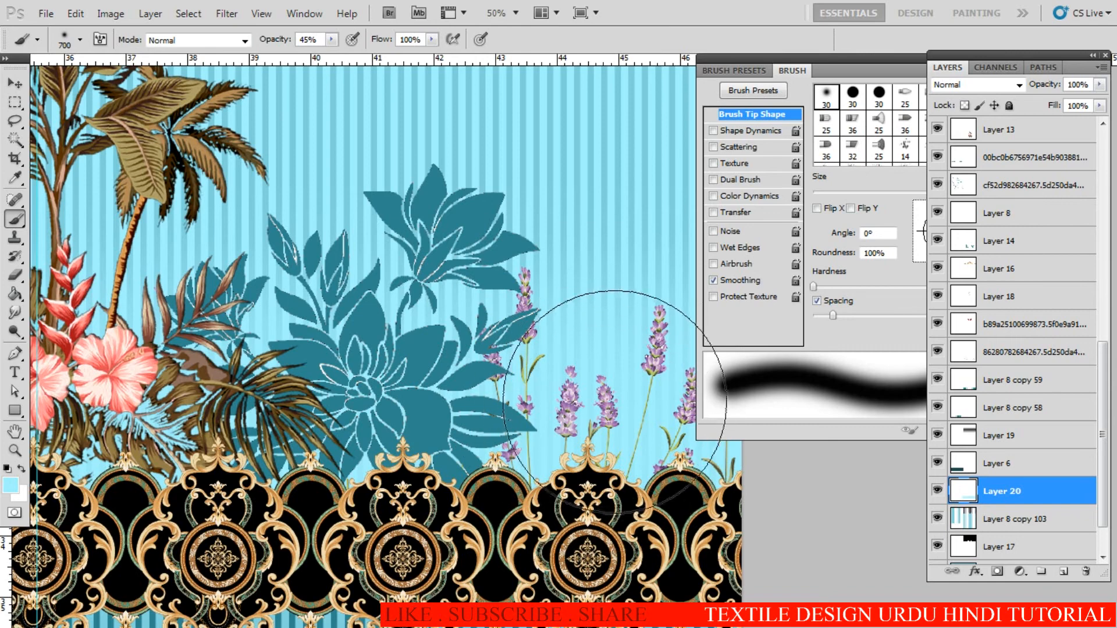
# Step: Compare the design with the light-blue glow layer, Layer 20, hidden and shown, and examine both panels up close
pyautogui.click(936, 492)
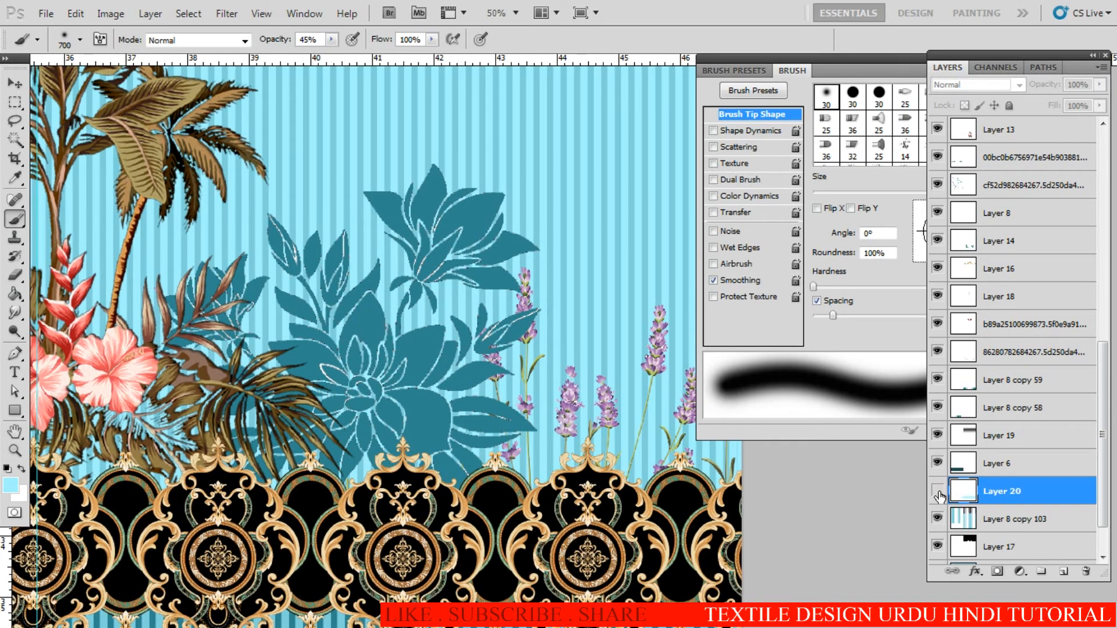
pyautogui.click(939, 494)
pyautogui.scroll(-3, 271, 397)
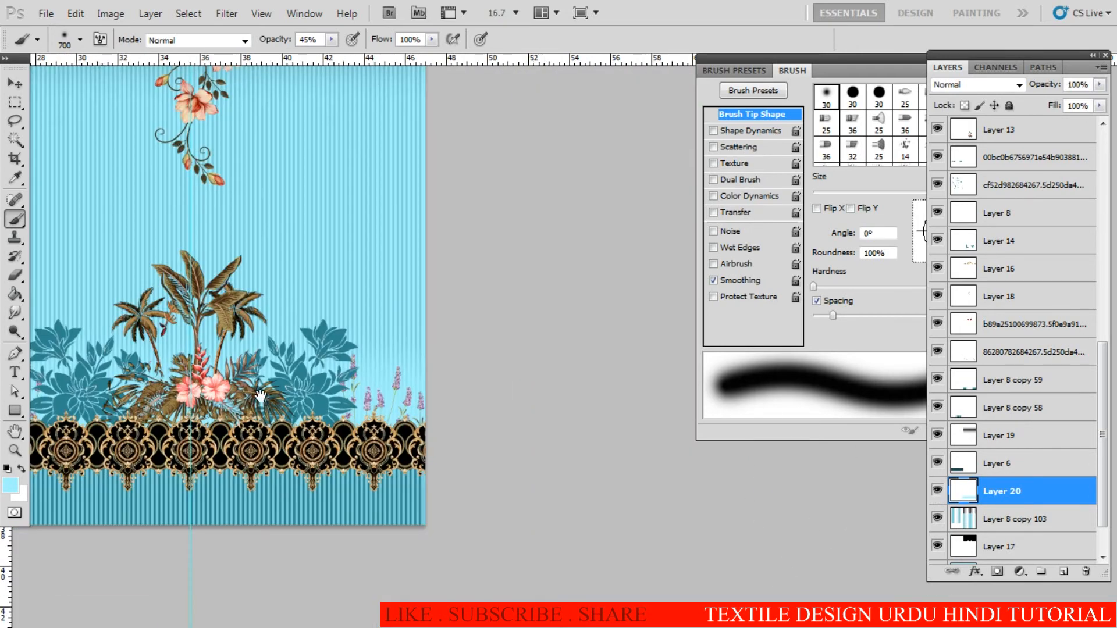
pyautogui.moveTo(257, 393); pyautogui.dragTo(376, 415)
pyautogui.moveTo(371, 351); pyautogui.dragTo(413, 399)
pyautogui.scroll(-1, 412, 397)
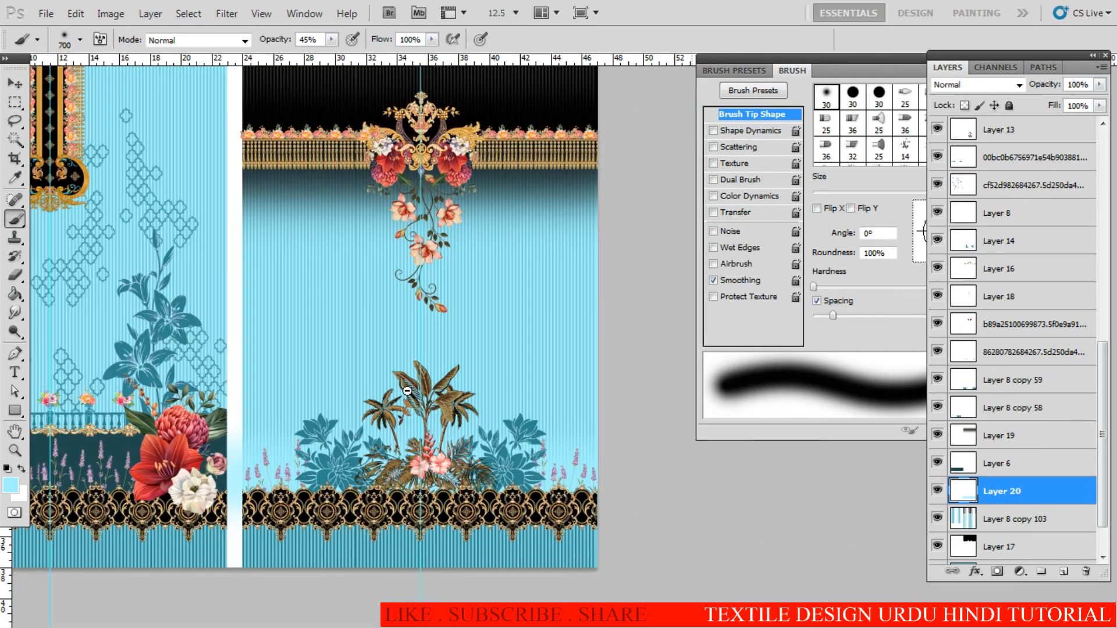
pyautogui.moveTo(391, 359); pyautogui.dragTo(439, 411)
pyautogui.scroll(1, 415, 372)
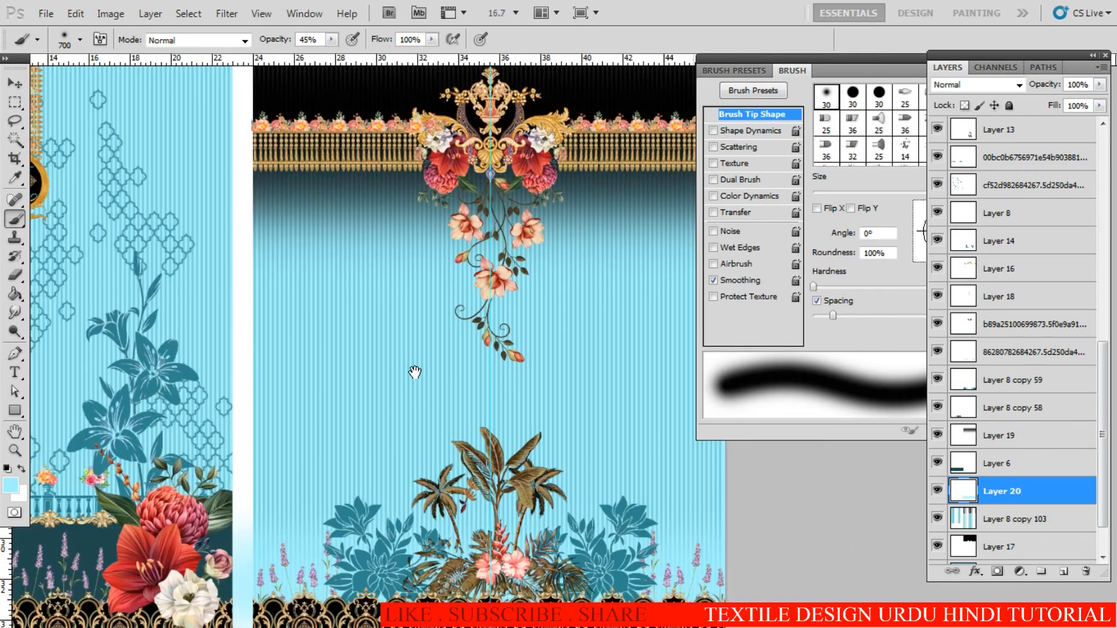
pyautogui.keyDown('alt'); pyautogui.click(506, 378); pyautogui.keyUp('alt')
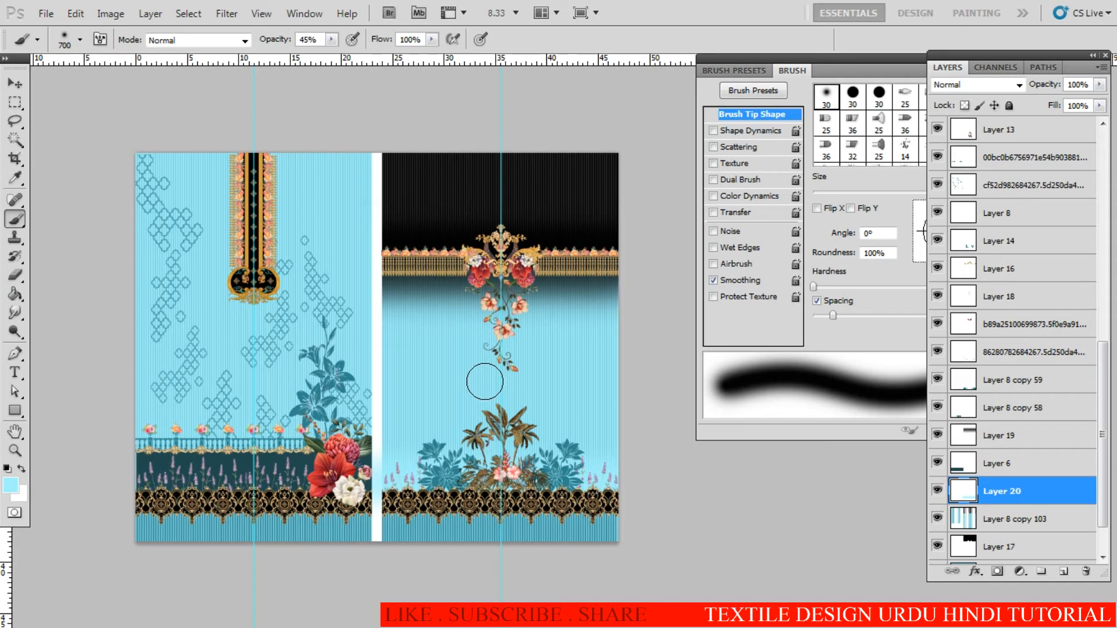
pyautogui.keyDown('ctrl'); pyautogui.click(442, 378); pyautogui.keyUp('ctrl')
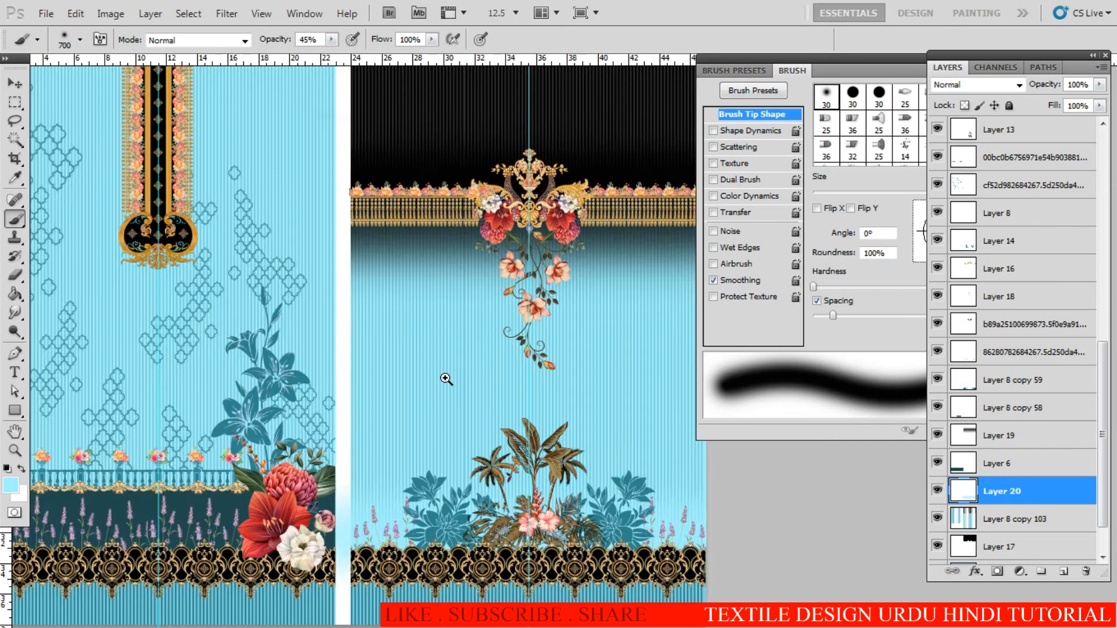
pyautogui.keyDown('ctrl'); pyautogui.click(442, 378); pyautogui.keyUp('ctrl')
pyautogui.keyDown('ctrl'); pyautogui.click(442, 378); pyautogui.keyUp('ctrl')
pyautogui.moveTo(271, 356)
pyautogui.mouseDown()
pyautogui.moveTo(351, 401)
pyautogui.moveTo(613, 432)
pyautogui.mouseUp()
pyautogui.keyDown('ctrl'); pyautogui.click(276, 380); pyautogui.keyUp('ctrl')
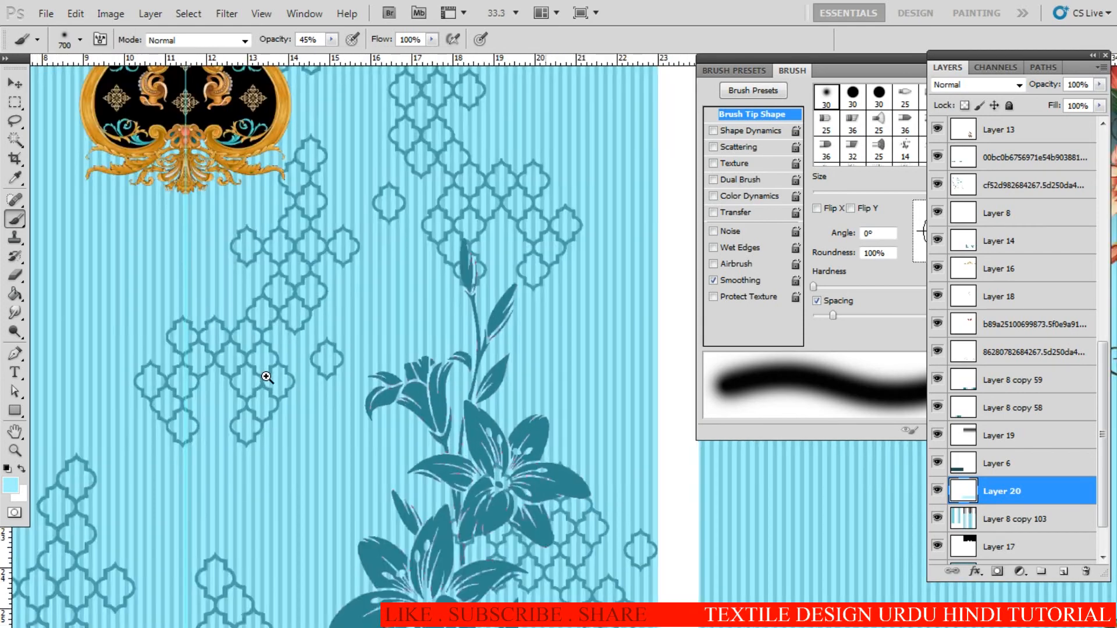
# Step: Try to pick the lattice pattern's layer from the canvas beside the lily, choosing Layer 2
pyautogui.keyDown('ctrl'); pyautogui.click(265, 376); pyautogui.keyUp('ctrl')
pyautogui.keyDown('ctrl'); pyautogui.click(328, 356); pyautogui.keyUp('ctrl')
pyautogui.press('v')
pyautogui.rightClick(320, 285)
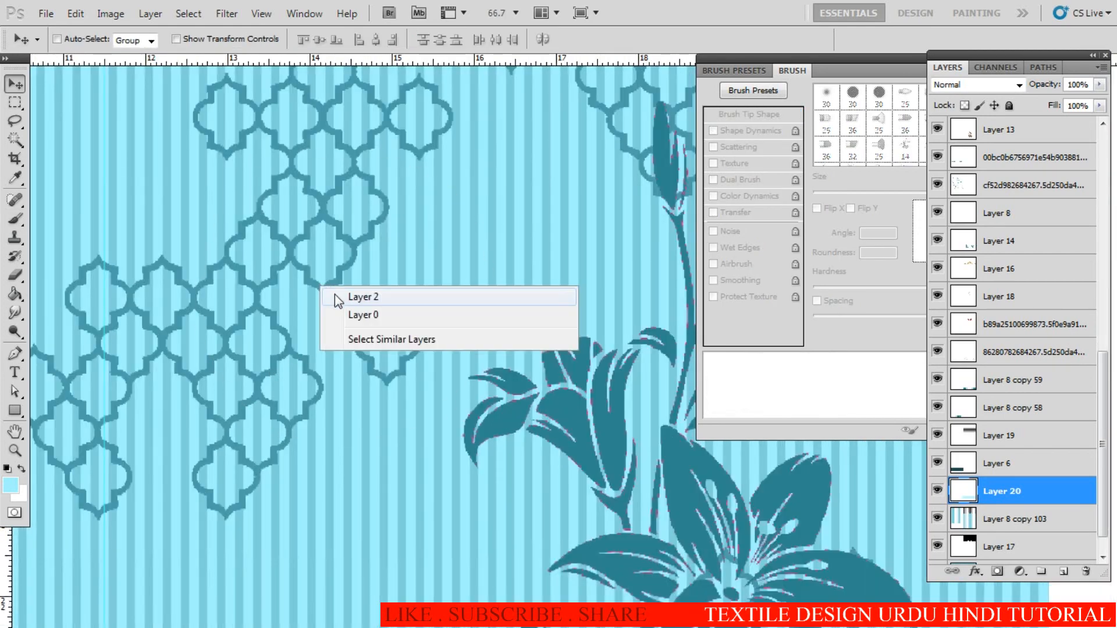
pyautogui.click(338, 297)
pyautogui.keyDown('alt'); pyautogui.click(366, 323); pyautogui.keyUp('alt')
pyautogui.keyDown('alt'); pyautogui.click(363, 334); pyautogui.keyUp('alt')
pyautogui.keyDown('alt'); pyautogui.click(362, 336); pyautogui.keyUp('alt')
pyautogui.keyDown('alt'); pyautogui.click(362, 337); pyautogui.keyUp('alt')
pyautogui.moveTo(322, 351); pyautogui.dragTo(375, 396)
pyautogui.keyDown('alt'); pyautogui.click(387, 384); pyautogui.keyUp('alt')
pyautogui.keyDown('alt'); pyautogui.click(394, 389); pyautogui.keyUp('alt')
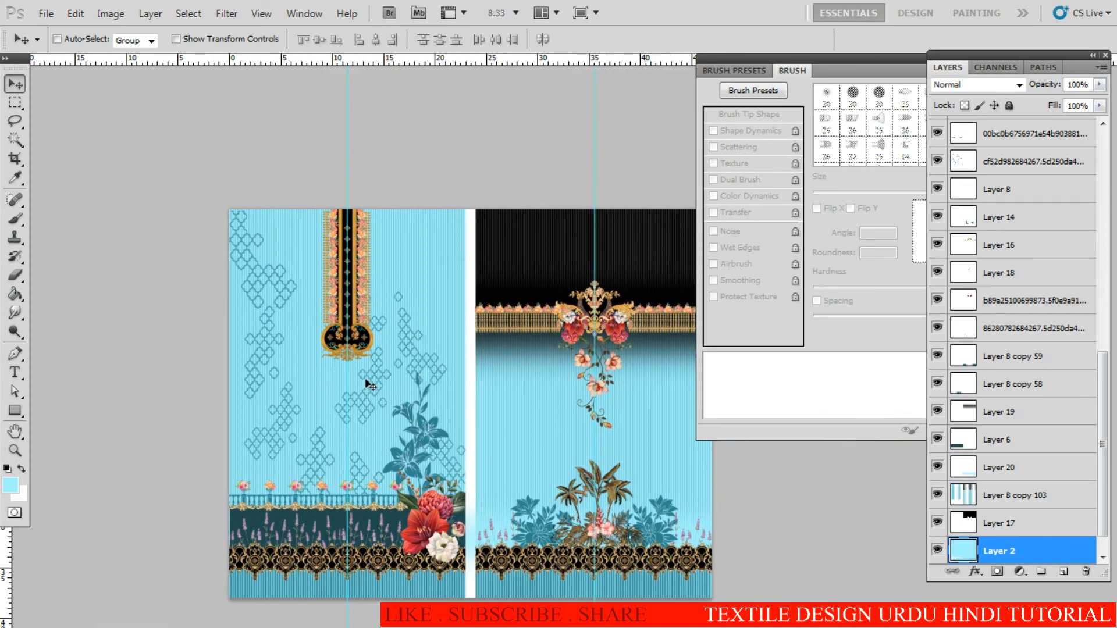
pyautogui.press('l')
pyautogui.keyDown('ctrl'); pyautogui.click(370, 394); pyautogui.keyUp('ctrl')
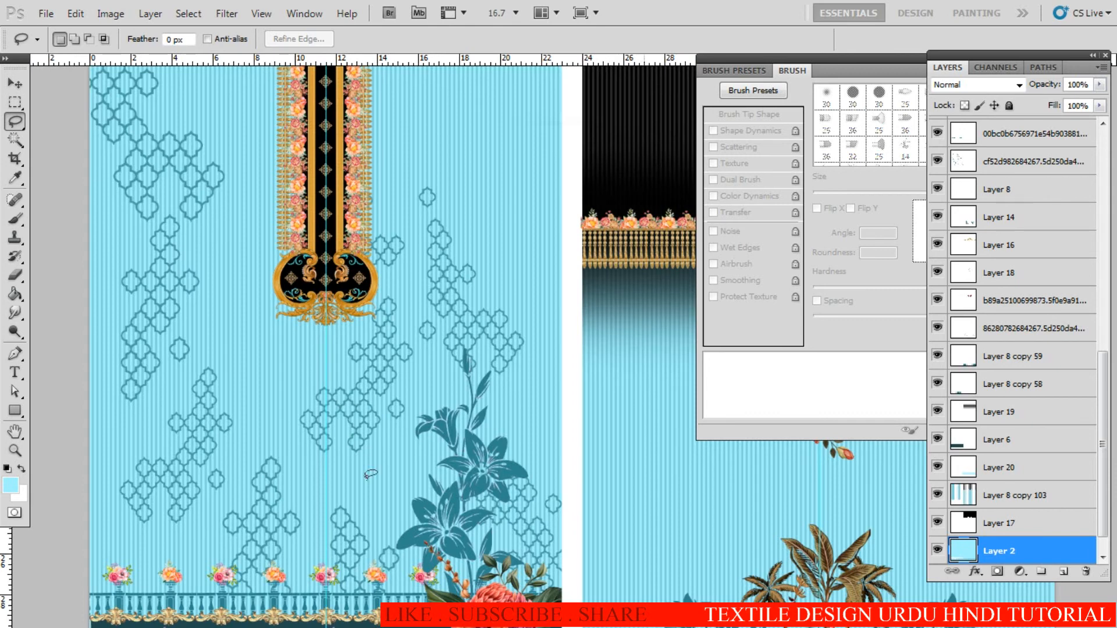
pyautogui.moveTo(411, 349)
pyautogui.mouseDown()
pyautogui.moveTo(475, 175)
pyautogui.moveTo(292, 274)
pyautogui.moveTo(299, 398)
pyautogui.mouseUp()
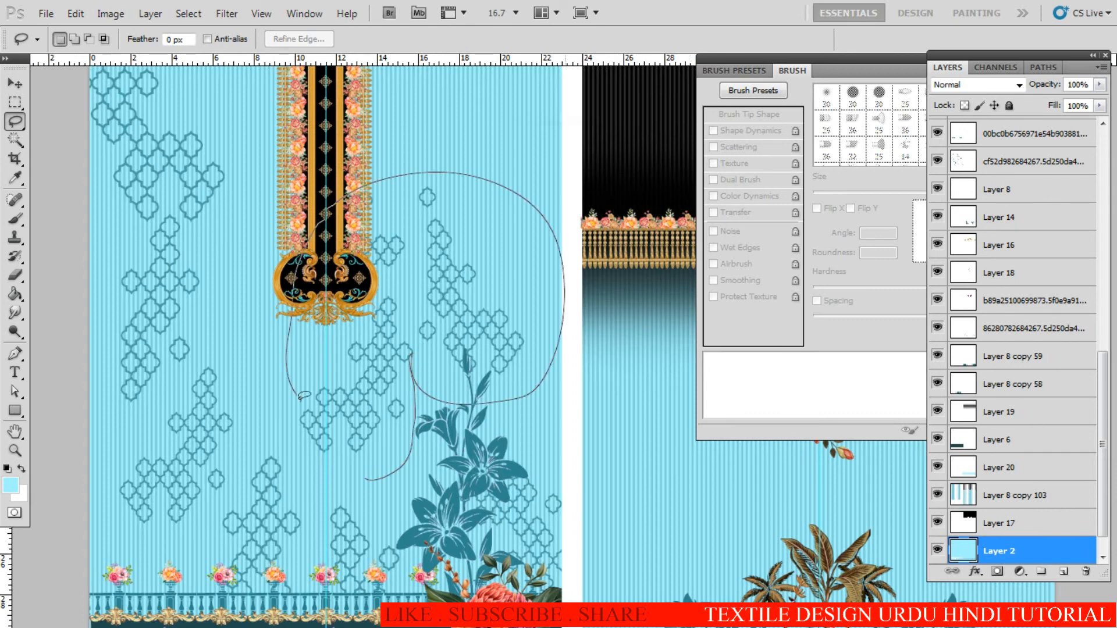
pyautogui.moveTo(319, 504); pyautogui.dragTo(343, 608)
pyautogui.moveTo(533, 613)
pyautogui.mouseDown()
pyautogui.moveTo(654, 478)
pyautogui.moveTo(619, 400)
pyautogui.mouseUp()
pyautogui.moveTo(575, 327); pyautogui.dragTo(395, 162)
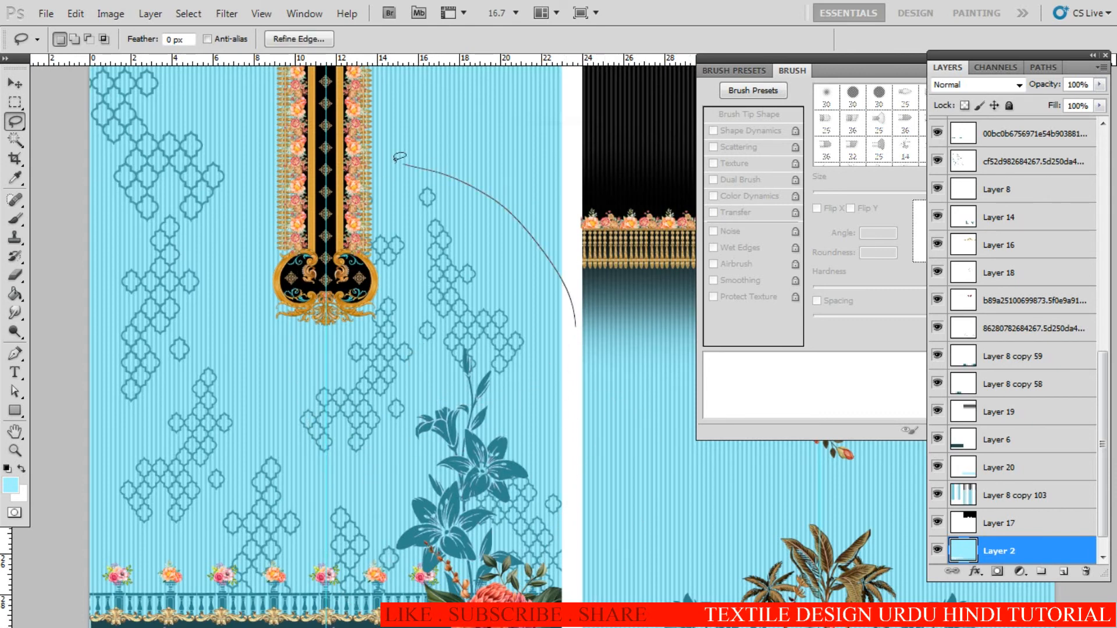
pyautogui.moveTo(313, 547); pyautogui.dragTo(354, 620)
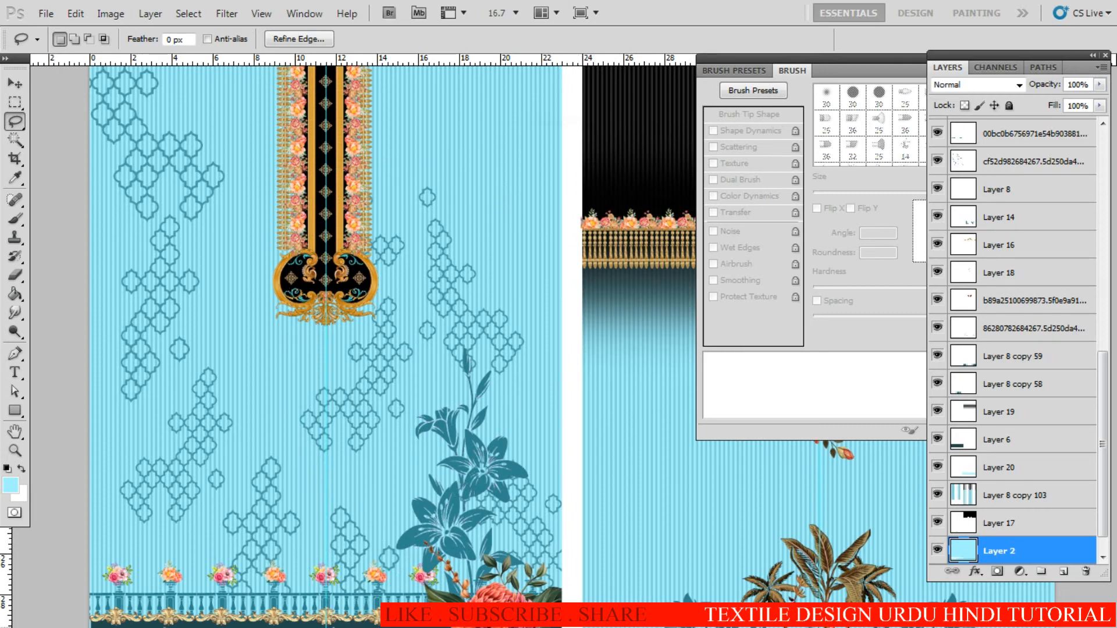
pyautogui.keyDown('alt'); pyautogui.click(409, 461); pyautogui.keyUp('alt')
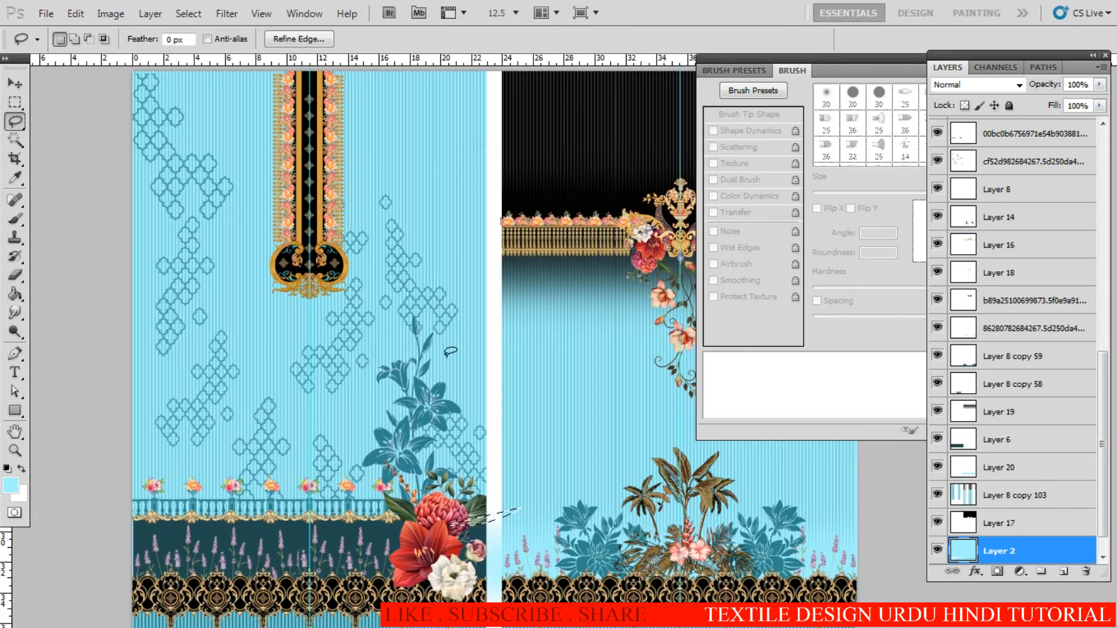
# Step: Lasso the lattice clusters around the golden ornament's tip and the teal lilies on the left panel
pyautogui.moveTo(557, 384); pyautogui.dragTo(515, 516)
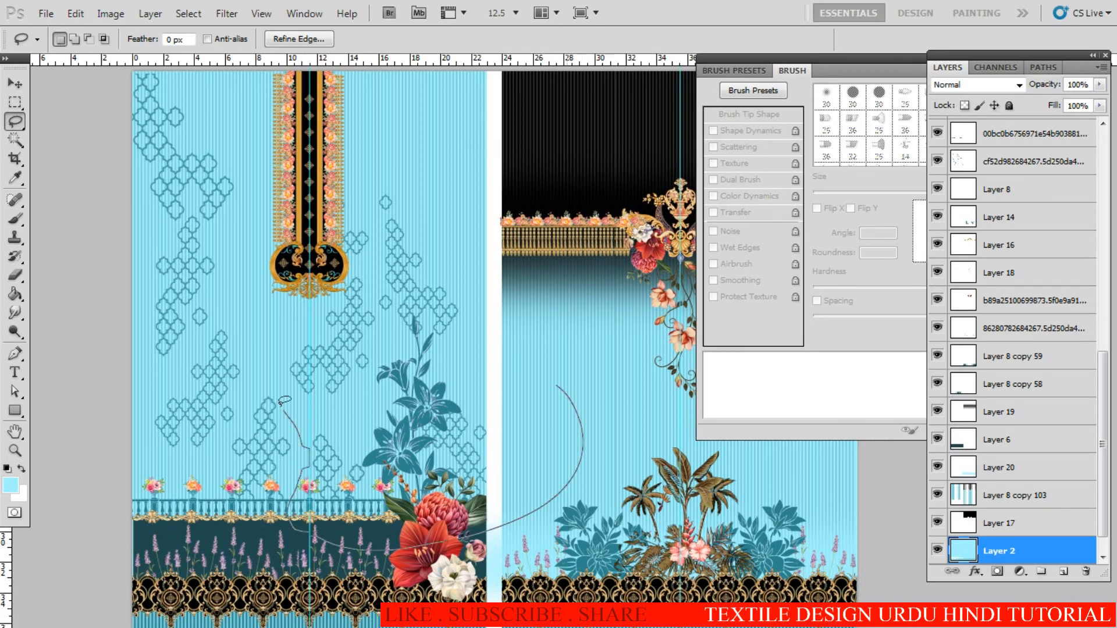
pyautogui.moveTo(275, 244)
pyautogui.mouseDown()
pyautogui.moveTo(488, 175)
pyautogui.moveTo(553, 373)
pyautogui.mouseUp()
pyautogui.press('w')
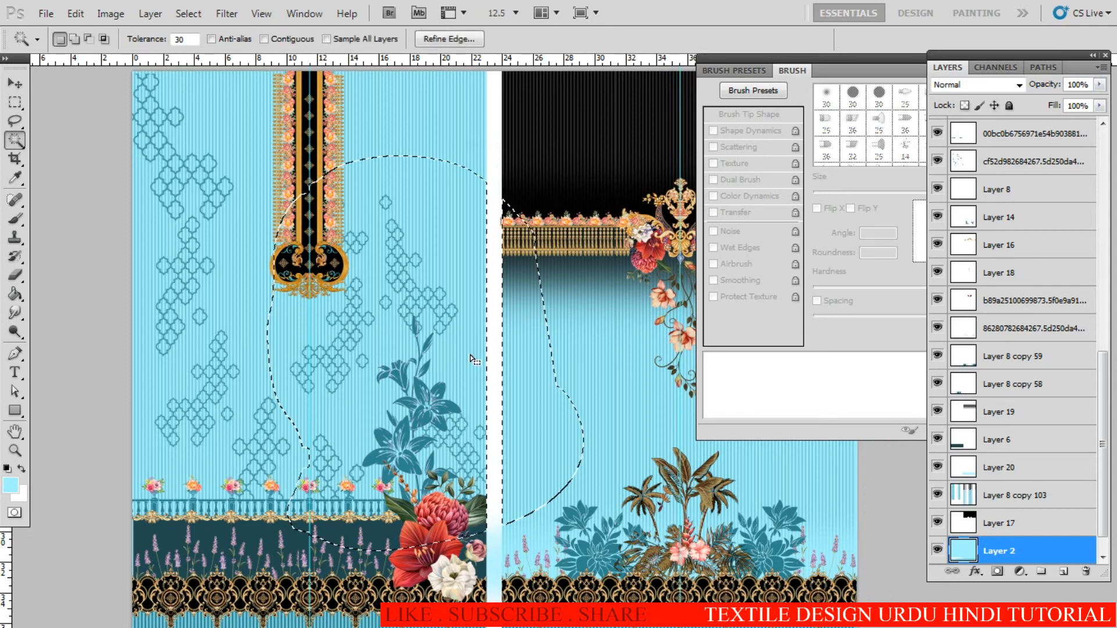
pyautogui.press('l')
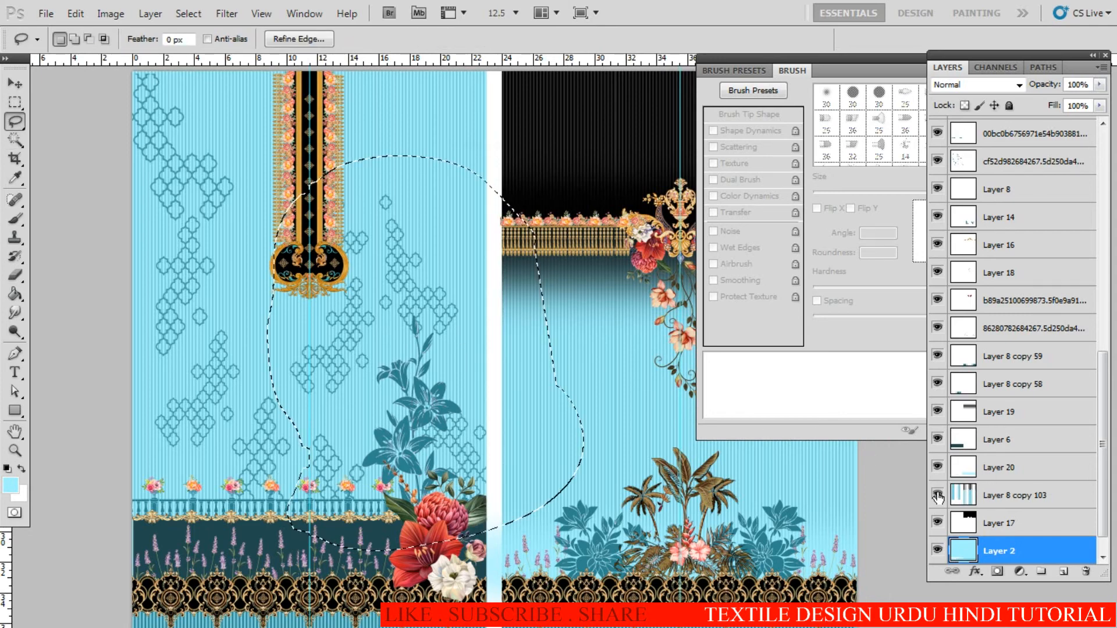
# Step: Select the lattice pattern's layer, cf52d982684267.5d250da4..., copy the lassoed clusters and clear the selection
pyautogui.click(937, 496)
pyautogui.click(938, 496)
pyautogui.moveTo(1105, 484); pyautogui.dragTo(1105, 499)
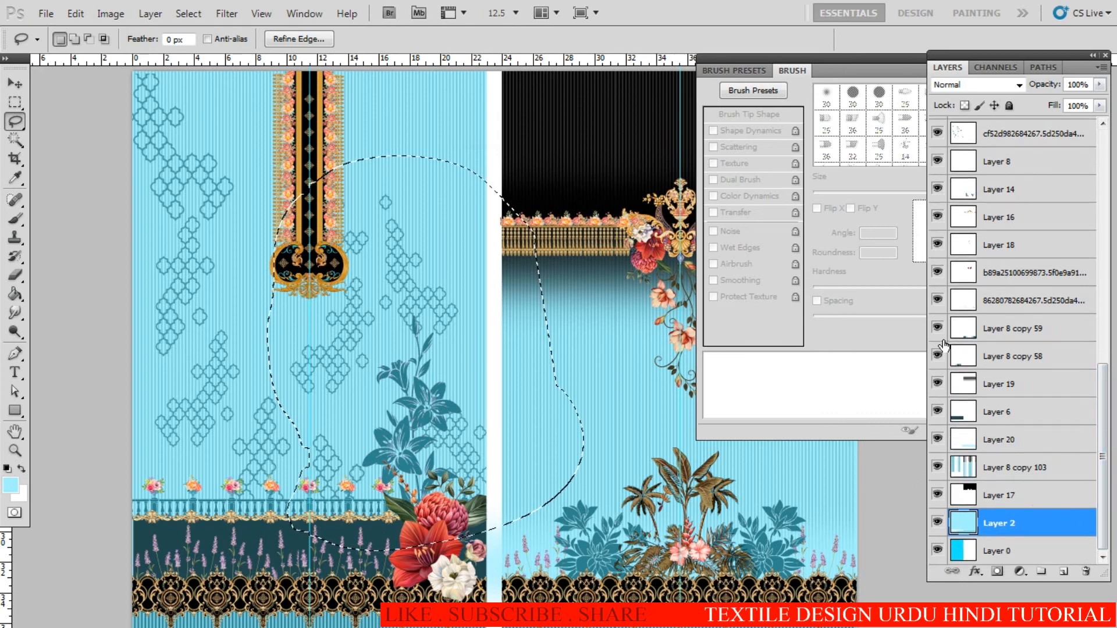
pyautogui.click(938, 135)
pyautogui.click(938, 133)
pyautogui.click(1024, 133)
pyautogui.hotkey('ctrl', 'd')
# Step: Paste the copied lattice clusters onto the right panel on a new layer above Layer 8 copy 103
pyautogui.moveTo(552, 403); pyautogui.dragTo(404, 364)
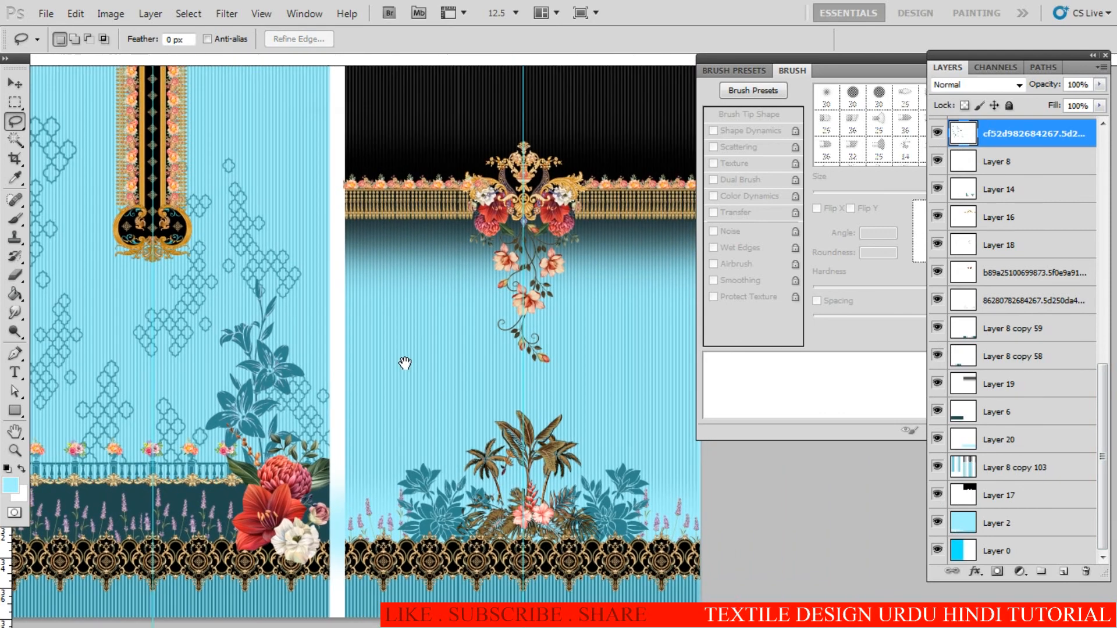
pyautogui.keyDown('ctrl'); pyautogui.click(467, 397); pyautogui.keyUp('ctrl')
pyautogui.click(985, 470)
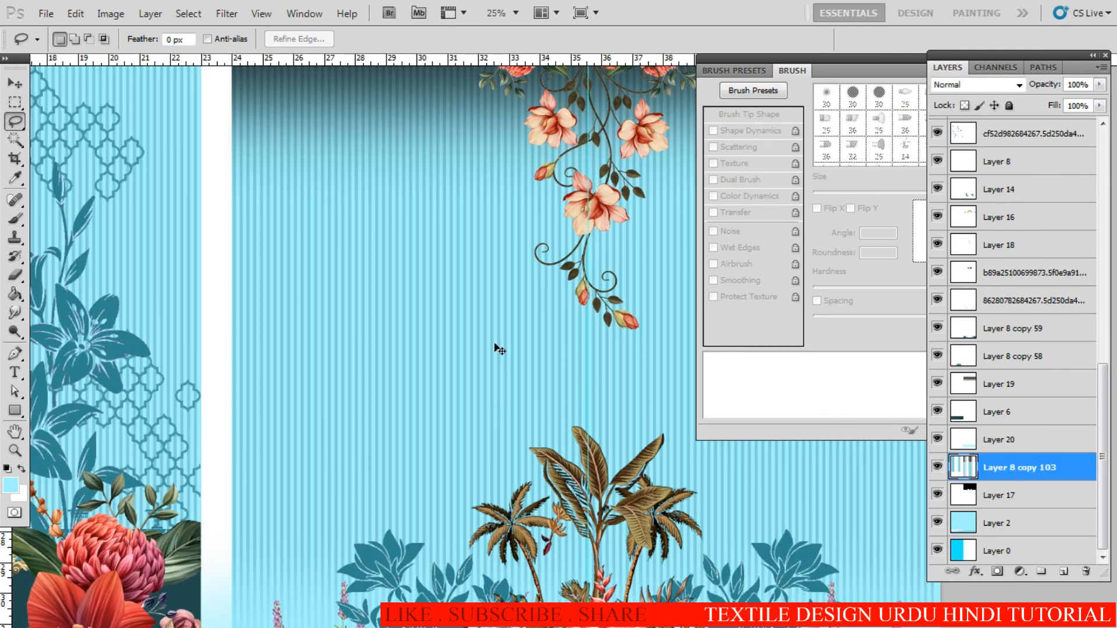
pyautogui.hotkey('ctrl', 'v')
pyautogui.keyDown('ctrl'); pyautogui.keyDown('alt'); pyautogui.click(511, 367); pyautogui.keyUp('alt'); pyautogui.keyUp('ctrl')
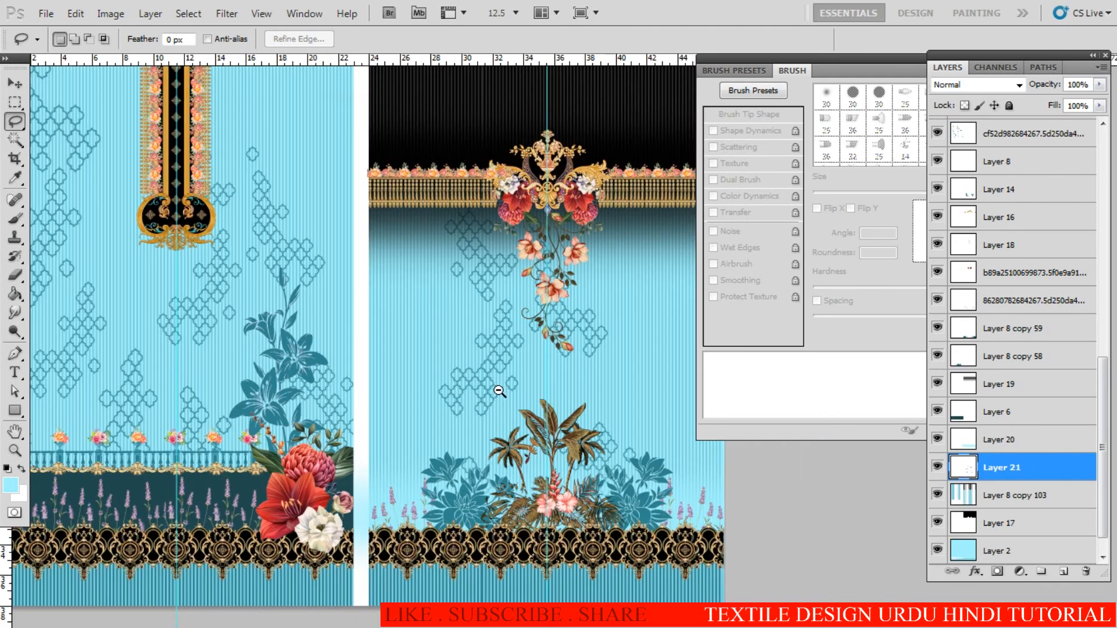
# Step: Move the pasted lattice clusters toward the right panel's outer half and flip them horizontally
pyautogui.press('v')
pyautogui.moveTo(487, 386); pyautogui.dragTo(423, 422)
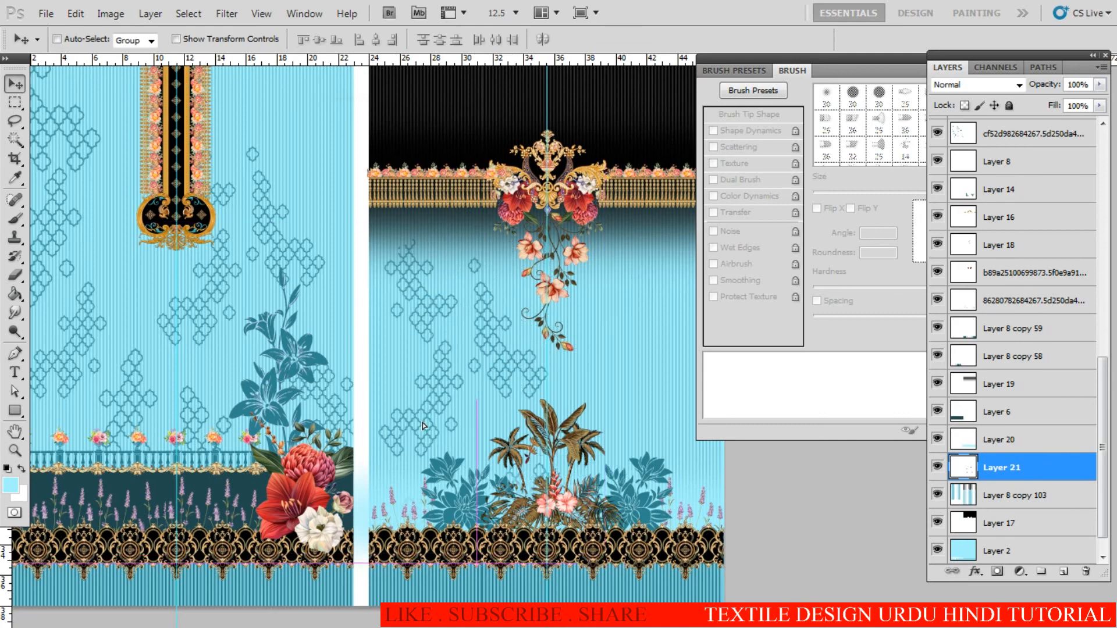
pyautogui.hotkey('ctrl', 't')
pyautogui.rightClick(452, 329)
pyautogui.click(516, 531)
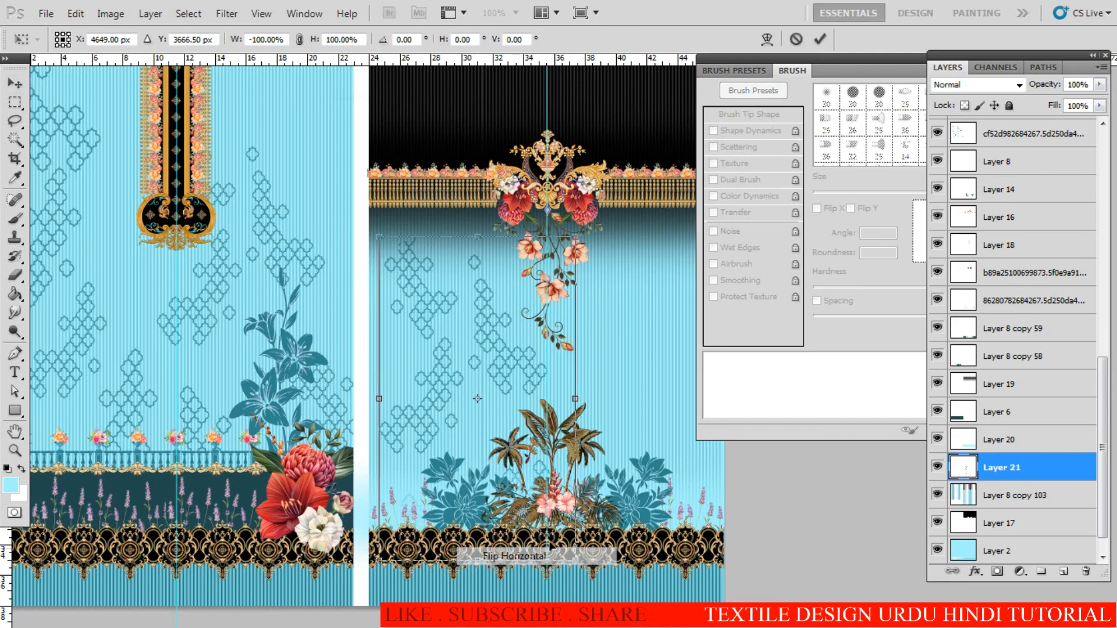
pyautogui.press('Return')
# Step: Shift the flipped lattice to the panel's outer edge and delete the part spilling over the white gap
pyautogui.keyDown('ctrl'); pyautogui.click(495, 392); pyautogui.keyUp('ctrl')
pyautogui.moveTo(495, 393); pyautogui.dragTo(462, 380)
pyautogui.keyDown('ctrl'); pyautogui.click(467, 393); pyautogui.keyUp('ctrl')
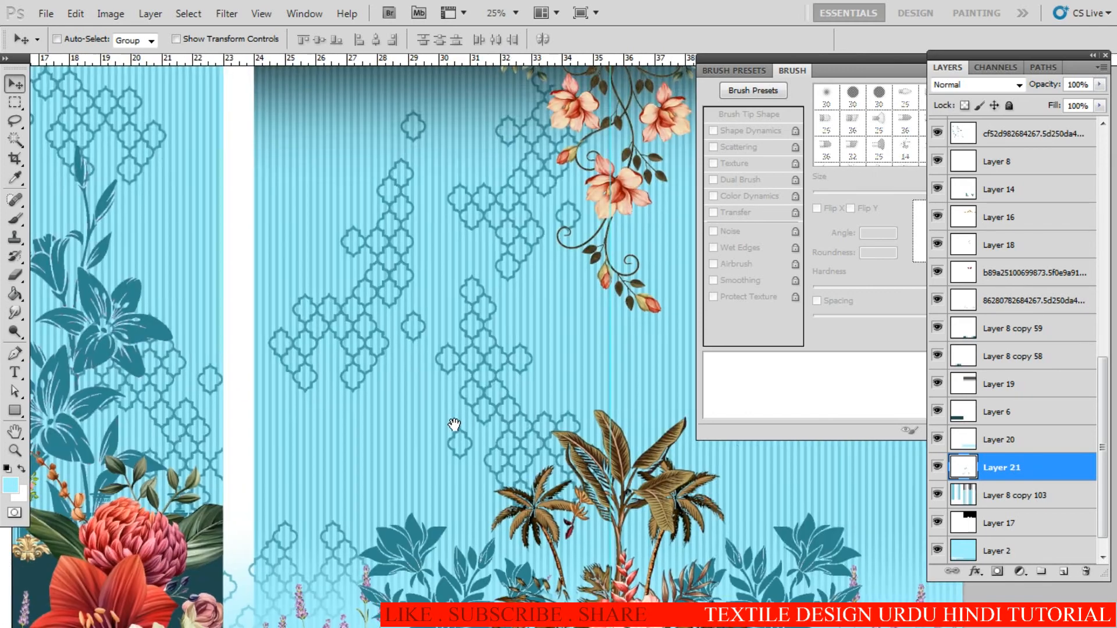
pyautogui.moveTo(390, 532); pyautogui.dragTo(461, 349)
pyautogui.press('m')
pyautogui.moveTo(332, 591); pyautogui.dragTo(187, 323)
pyautogui.press('Delete')
pyautogui.hotkey('ctrl', 'd')
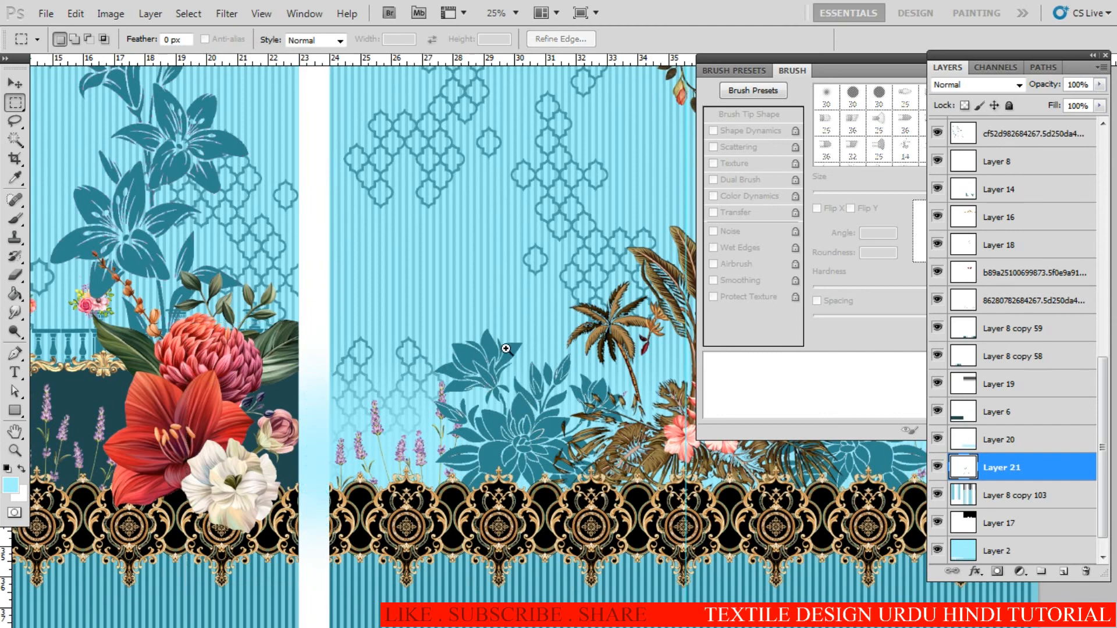
# Step: Fill a small light-blue marker rectangle below the hanging spray, with one side on the centre guide
pyautogui.keyDown('alt'); pyautogui.click(508, 347); pyautogui.keyUp('alt')
pyautogui.keyDown('alt'); pyautogui.click(507, 347); pyautogui.keyUp('alt')
pyautogui.moveTo(487, 345); pyautogui.dragTo(395, 412)
pyautogui.keyDown('ctrl'); pyautogui.click(471, 362); pyautogui.keyUp('ctrl')
pyautogui.keyDown('ctrl'); pyautogui.click(471, 362); pyautogui.keyUp('ctrl')
pyautogui.moveTo(481, 296); pyautogui.dragTo(501, 350)
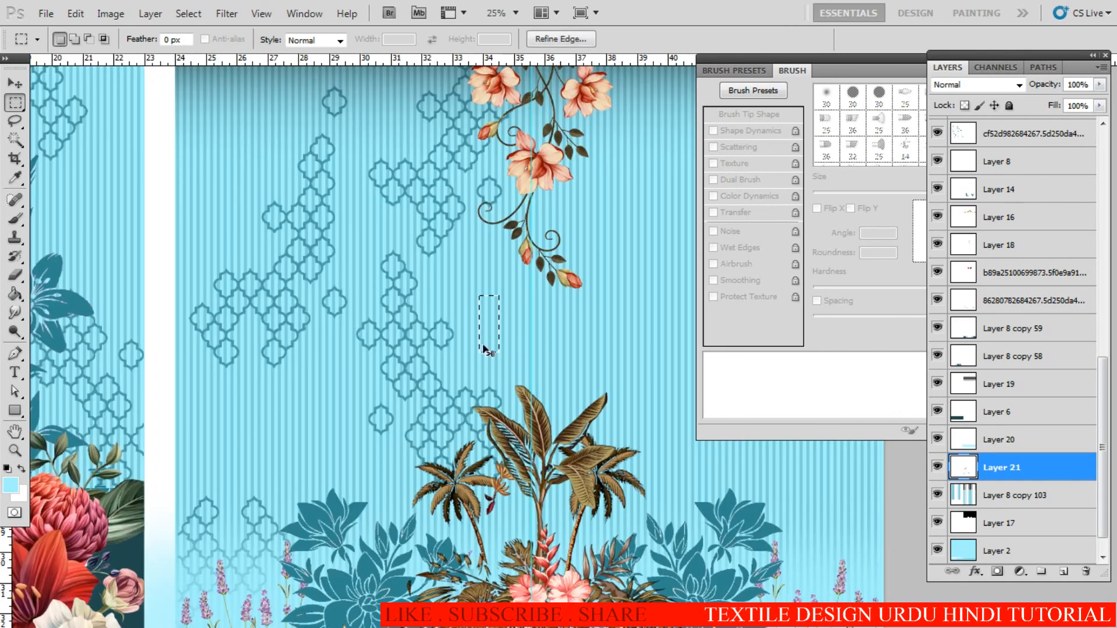
pyautogui.click(486, 330)
pyautogui.moveTo(467, 303)
pyautogui.mouseDown()
pyautogui.moveTo(499, 359)
pyautogui.moveTo(508, 316)
pyautogui.moveTo(522, 311)
pyautogui.mouseUp()
pyautogui.hotkey('alt', 'BackSpace')
pyautogui.hotkey('ctrl', 'd')
pyautogui.keyDown('alt'); pyautogui.click(520, 410); pyautogui.keyUp('alt')
pyautogui.keyDown('alt'); pyautogui.click(516, 379); pyautogui.keyUp('alt')
pyautogui.keyDown('alt'); pyautogui.click(513, 354); pyautogui.keyUp('alt')
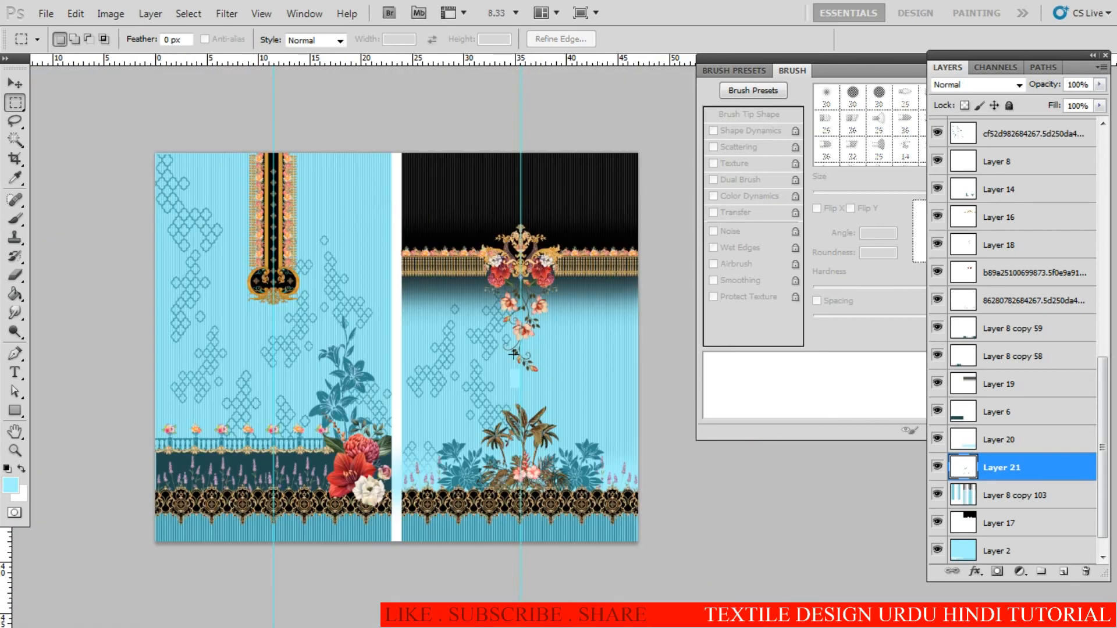
# Step: Select all the lattice clusters and the marker rectangle on Layer 21
pyautogui.moveTo(616, 551); pyautogui.dragTo(616, 552)
pyautogui.press('w')
pyautogui.keyDown('alt'); pyautogui.click(550, 404); pyautogui.keyUp('alt')
pyautogui.keyDown('ctrl'); pyautogui.click(531, 411); pyautogui.keyUp('ctrl')
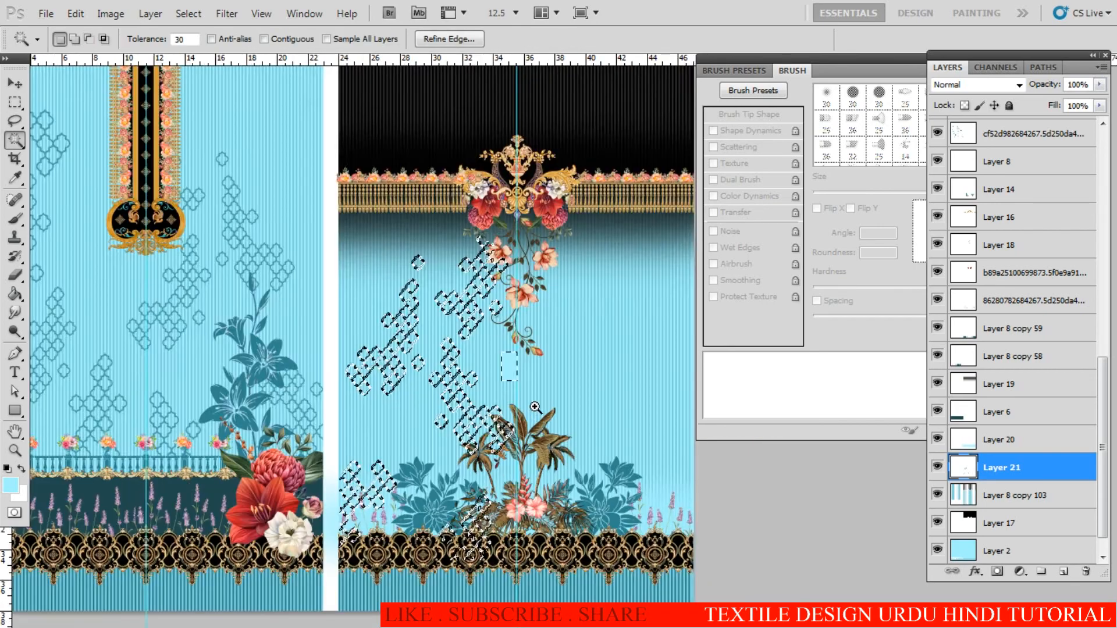
pyautogui.keyDown('ctrl'); pyautogui.click(529, 411); pyautogui.keyUp('ctrl')
pyautogui.press('m')
pyautogui.moveTo(185, 365); pyautogui.dragTo(315, 385)
pyautogui.press('v')
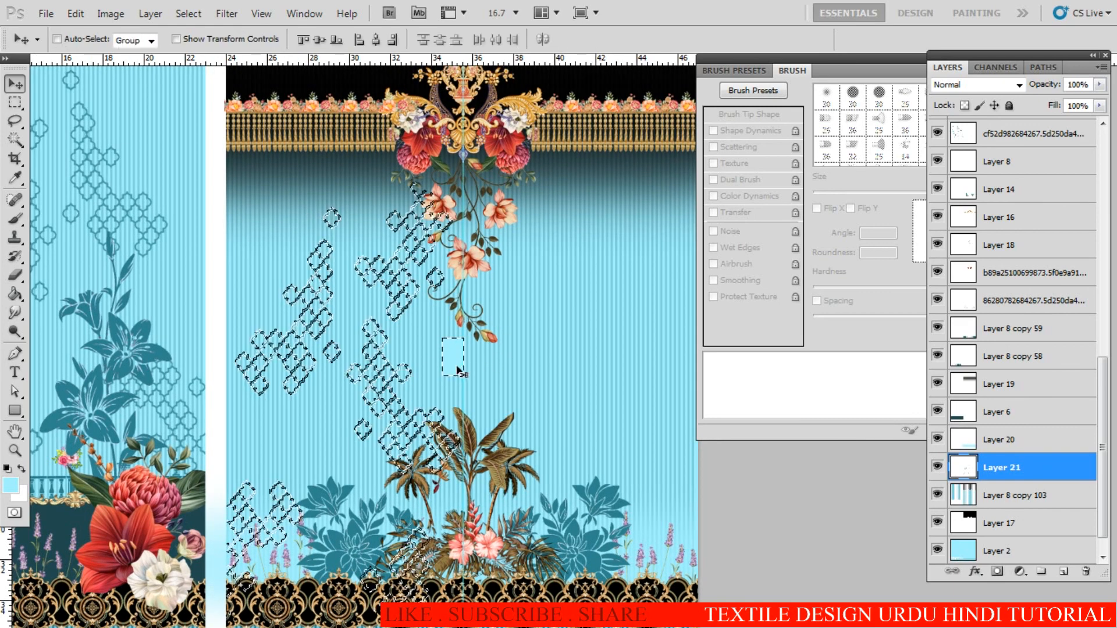
# Step: Duplicate the selected lattice, flip the copy horizontally and align it against the marker on the panel's opposite half
pyautogui.keyDown('alt'); pyautogui.moveTo(452, 356); pyautogui.dragTo(516, 358); pyautogui.keyUp('alt')
pyautogui.hotkey('ctrl', 't')
pyautogui.rightClick(558, 274)
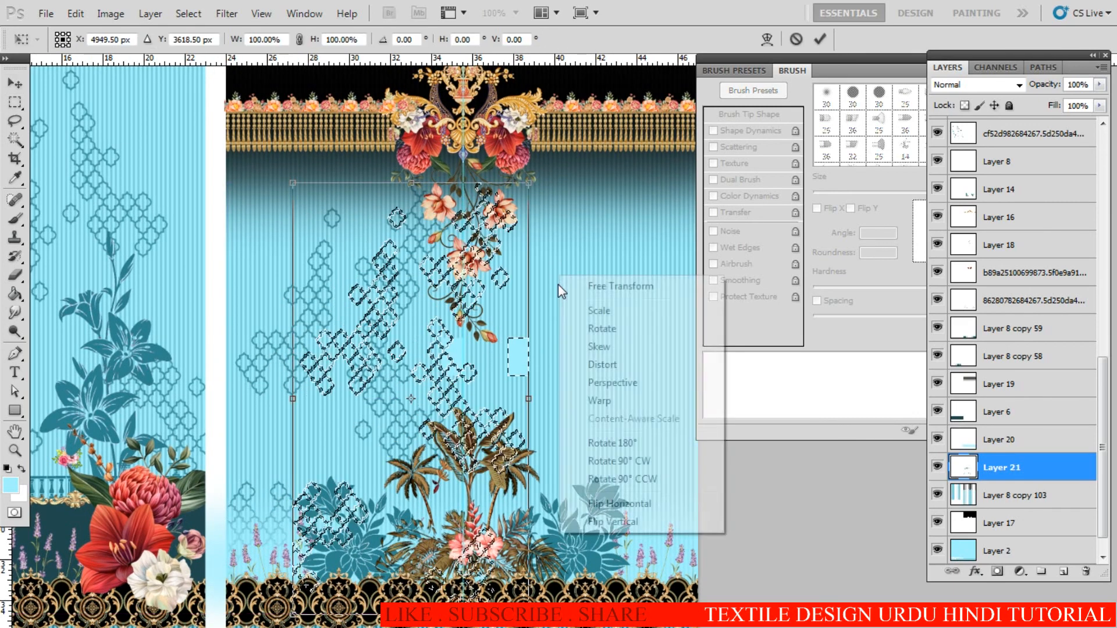
pyautogui.click(643, 503)
pyautogui.press('Return')
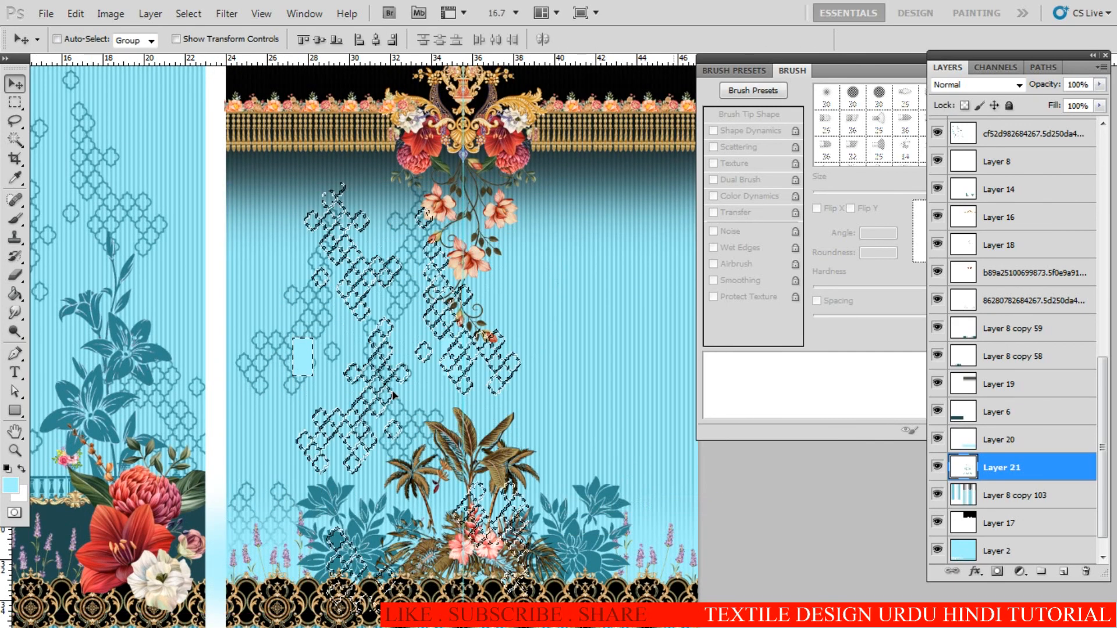
pyautogui.moveTo(345, 377); pyautogui.dragTo(514, 377)
pyautogui.scroll(3, 457, 358)
pyautogui.hotkey('ctrl', 'd')
# Step: Delete the light-blue marker rectangles below the hanging spray from Layer 21
pyautogui.press('m')
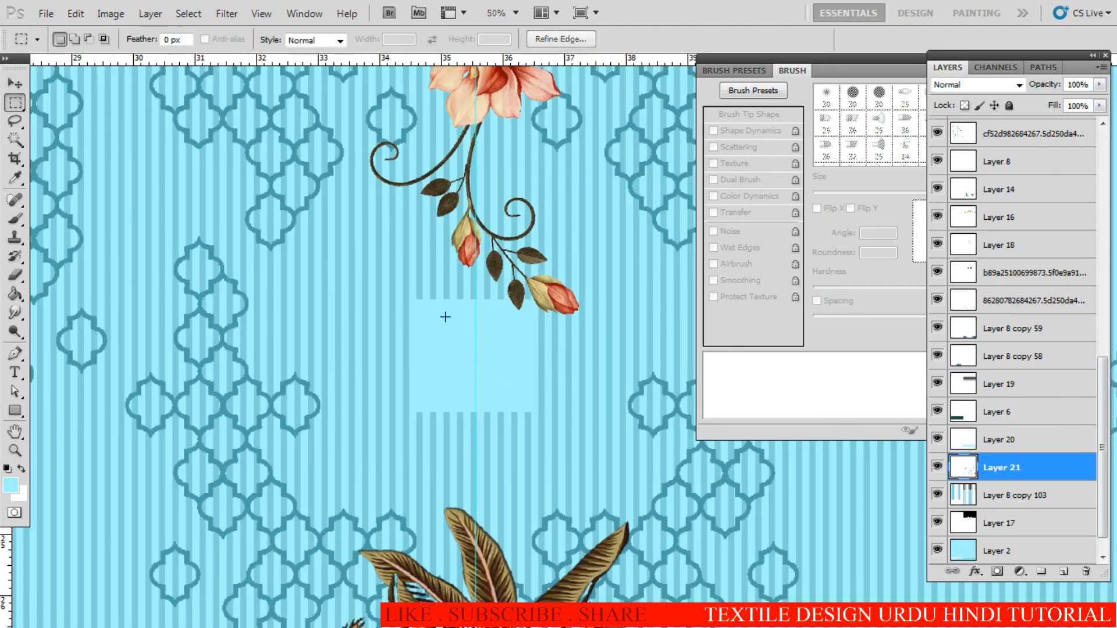
pyautogui.moveTo(389, 285); pyautogui.dragTo(486, 406)
pyautogui.press('Delete')
pyautogui.hotkey('ctrl', 'd')
pyautogui.scroll(-4, 486, 420)
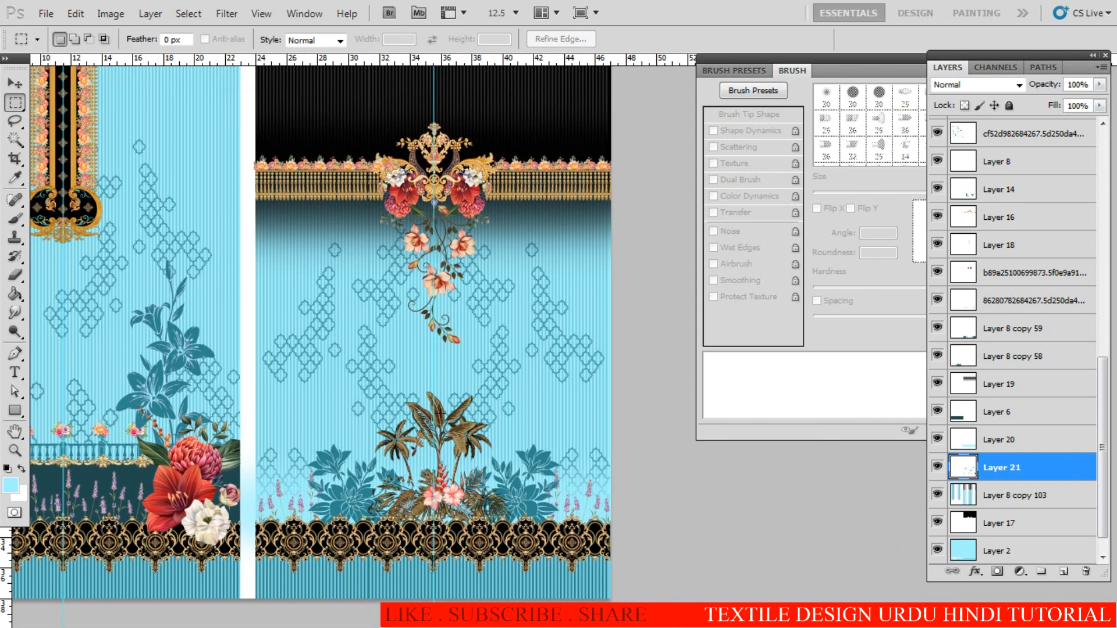
pyautogui.scroll(1, 385, 396)
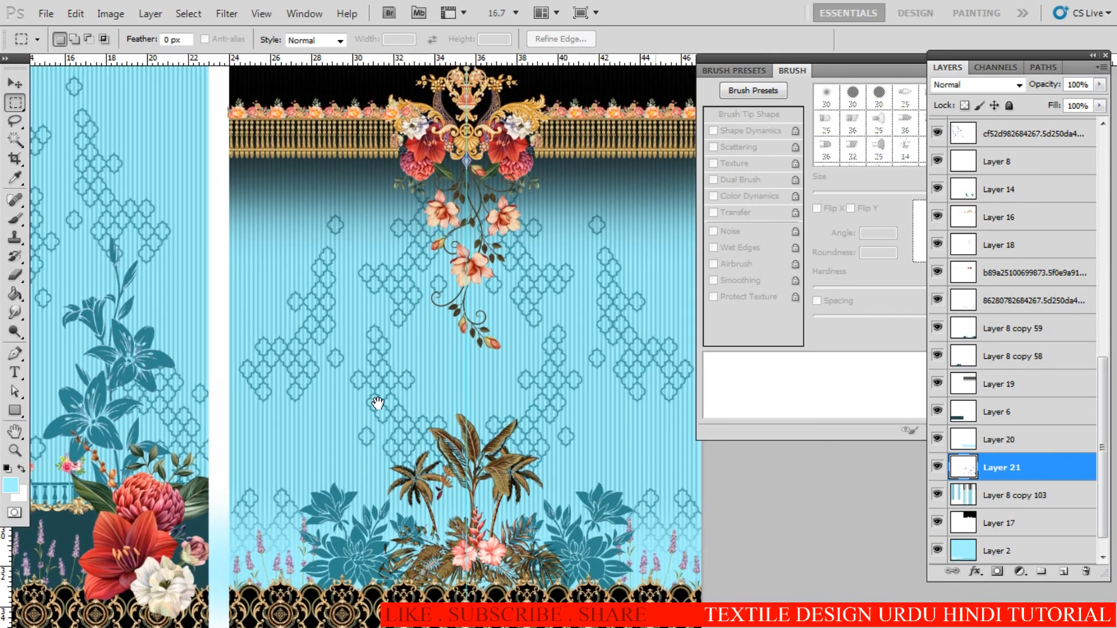
pyautogui.scroll(1, 428, 385)
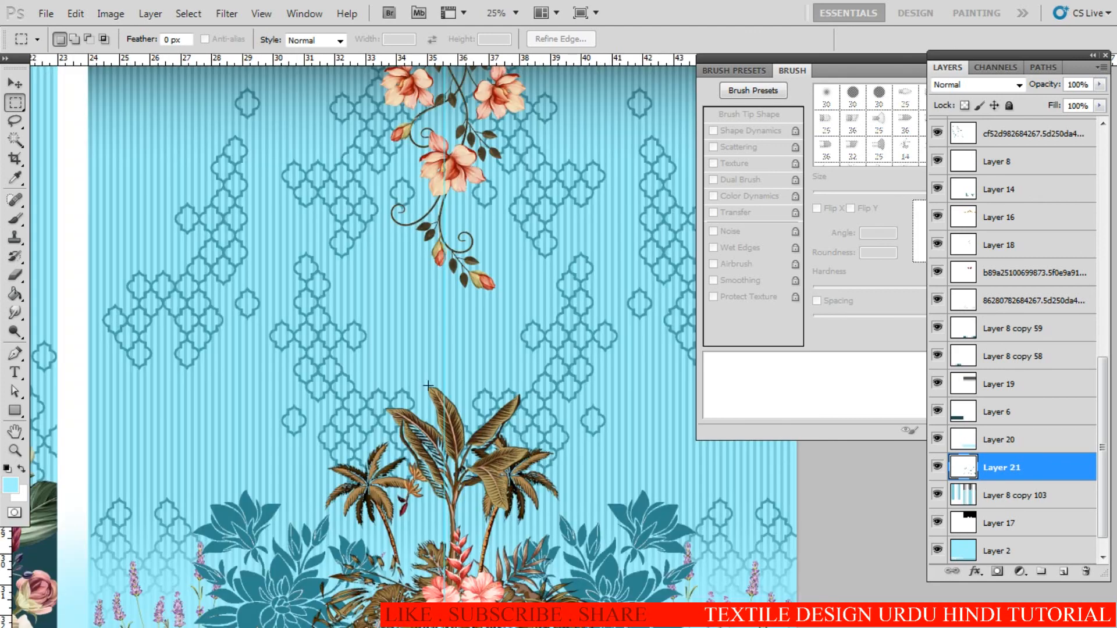